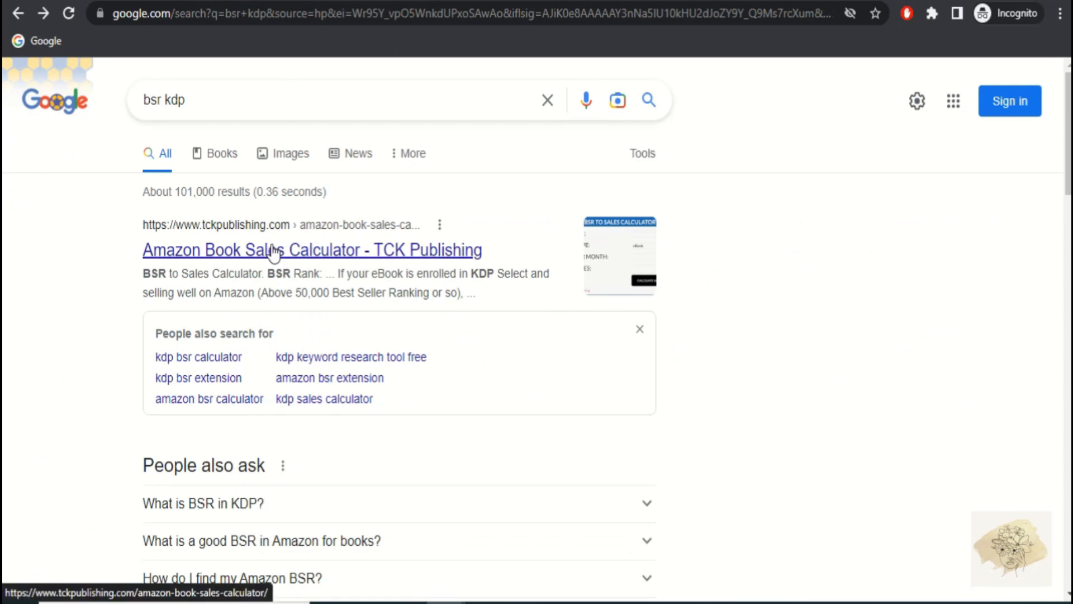
Open TCK Publishing's Amazon Book Sales Calculator from the search results and find its BSR to Sales Calculator form
{"action": "left_click", "coordinate": [271, 250]}
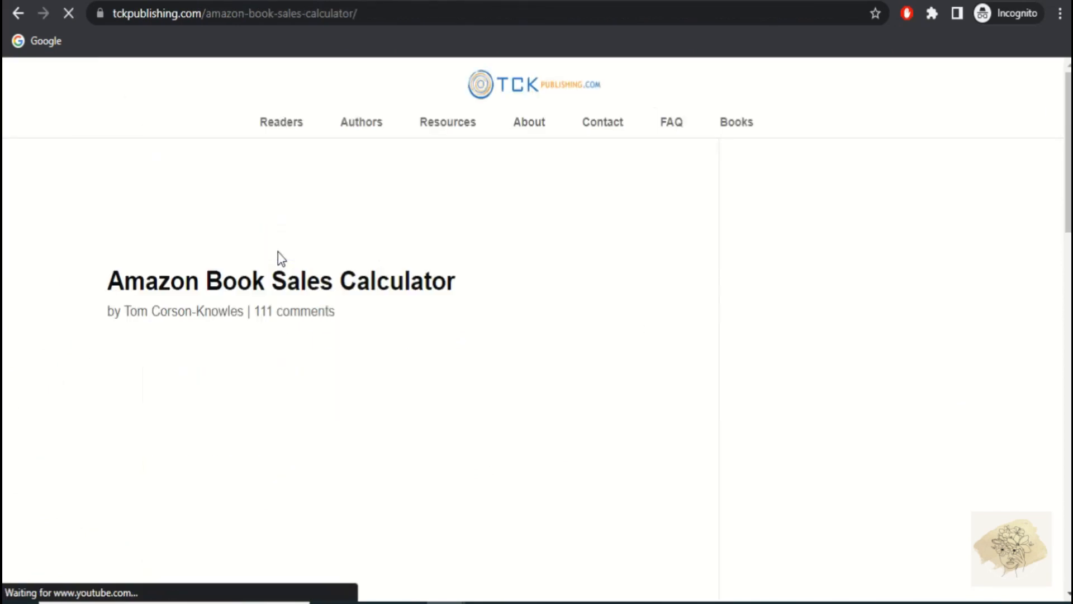
{"action": "scroll", "coordinate": [458, 275], "scroll_direction": "down", "scroll_amount": 5}
{"action": "scroll", "coordinate": [457, 275], "scroll_direction": "down", "scroll_amount": 12}
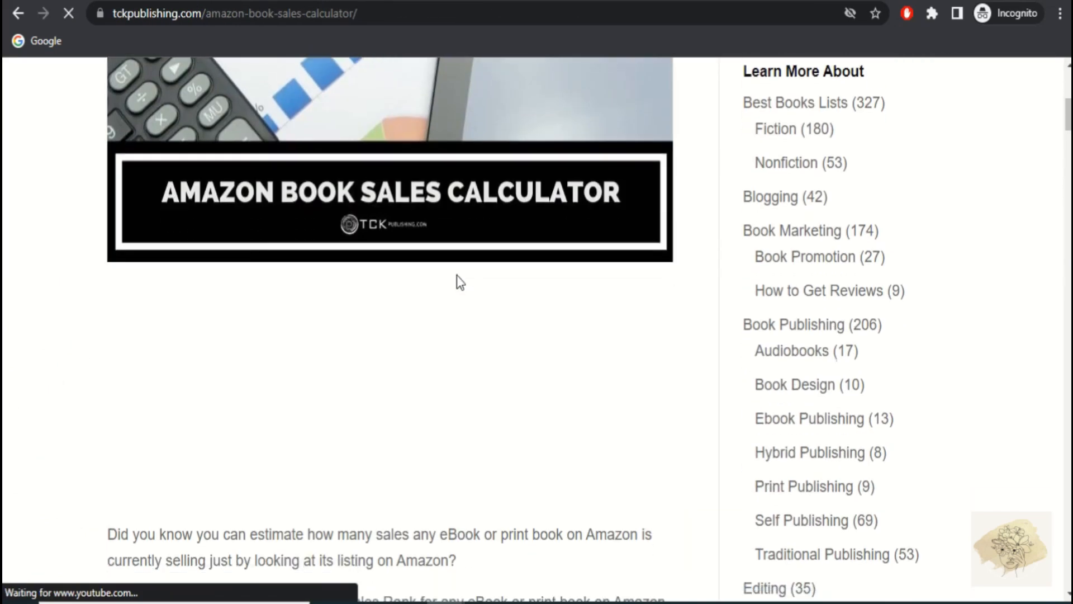
{"action": "scroll", "coordinate": [464, 250], "scroll_direction": "up", "scroll_amount": 2}
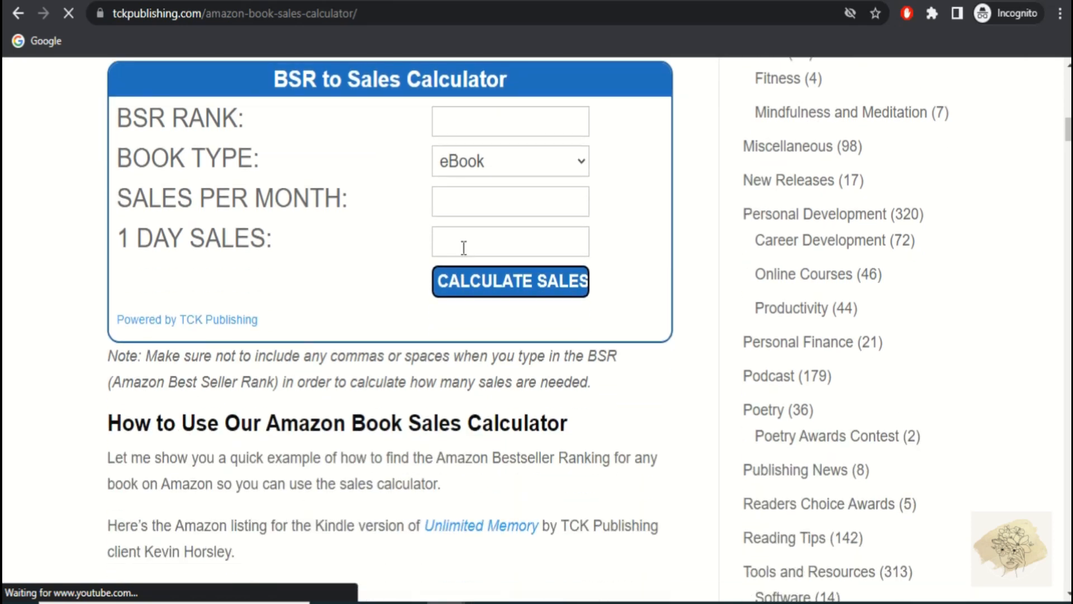
Paste the copied rank 354 as the BSR rank, set the book type to Book, and calculate the sales
{"action": "right_click", "coordinate": [460, 211]}
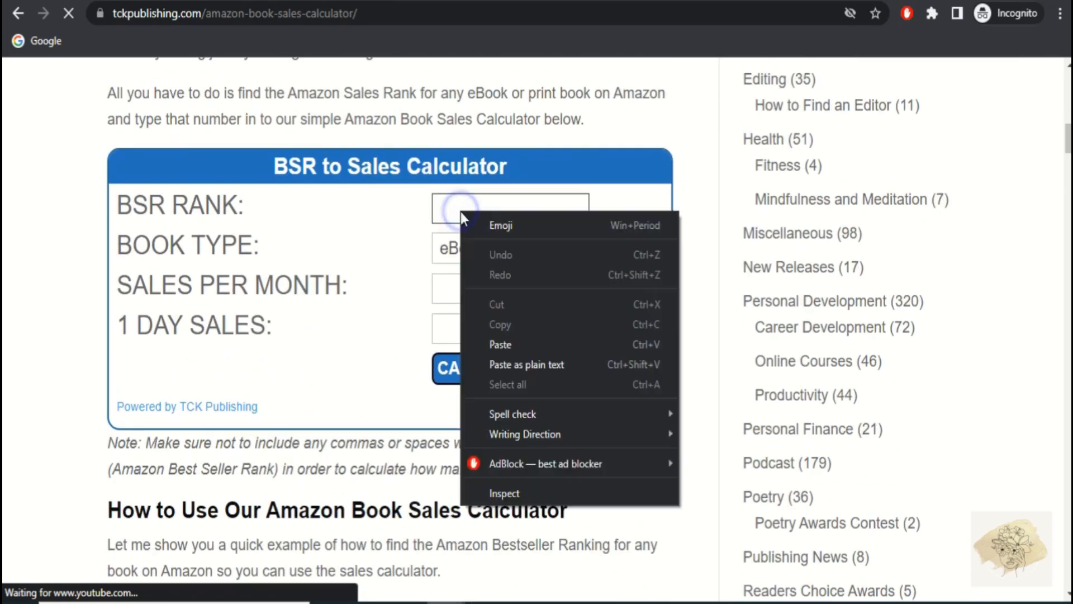
{"action": "left_click", "coordinate": [494, 339]}
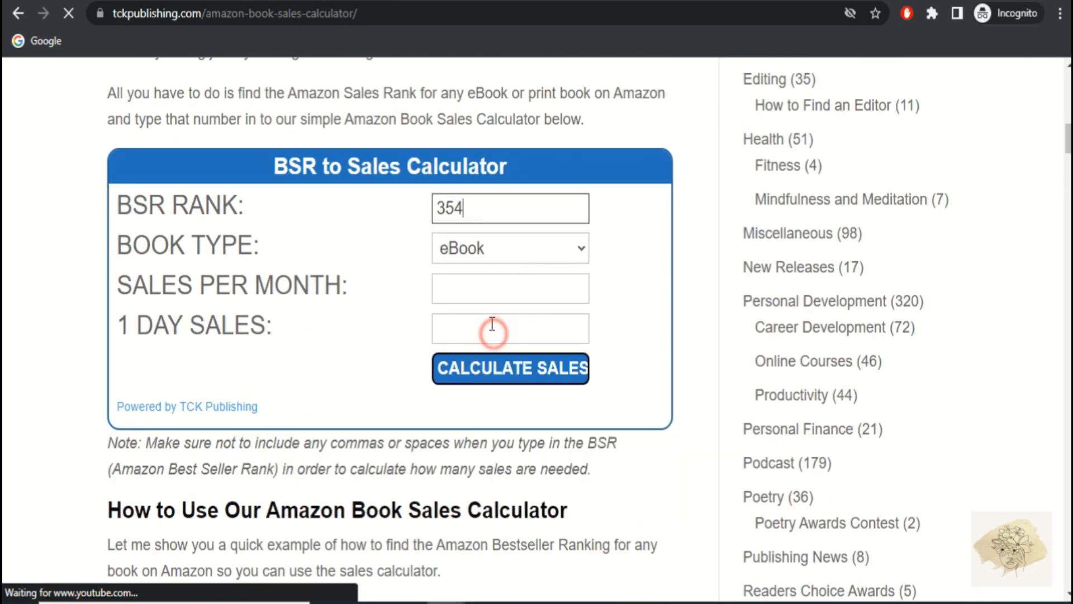
{"action": "left_click", "coordinate": [491, 252]}
{"action": "left_click", "coordinate": [483, 296]}
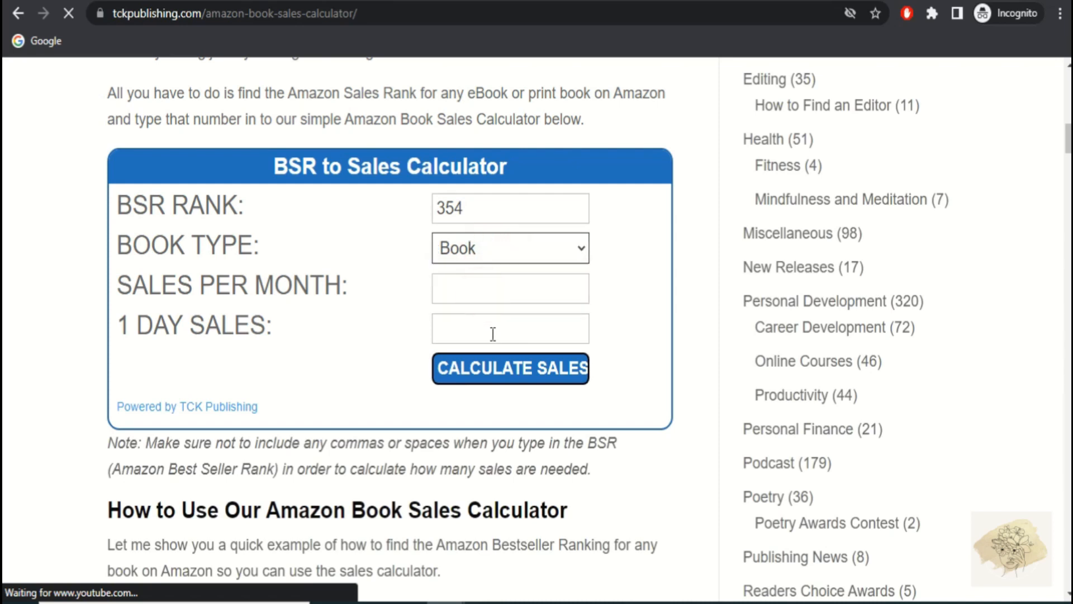
{"action": "left_click", "coordinate": [499, 369]}
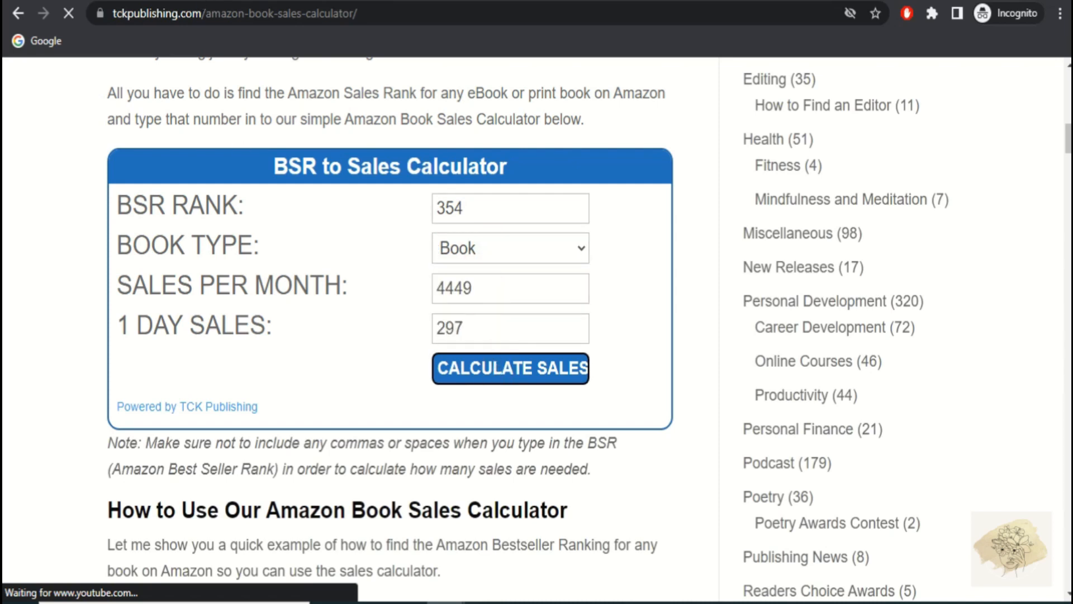
Return to the Amazon coloring book results and copy the rank number 277 of the Bluey: Big Backyard coloring book
{"action": "key", "text": "ctrl+Tab"}
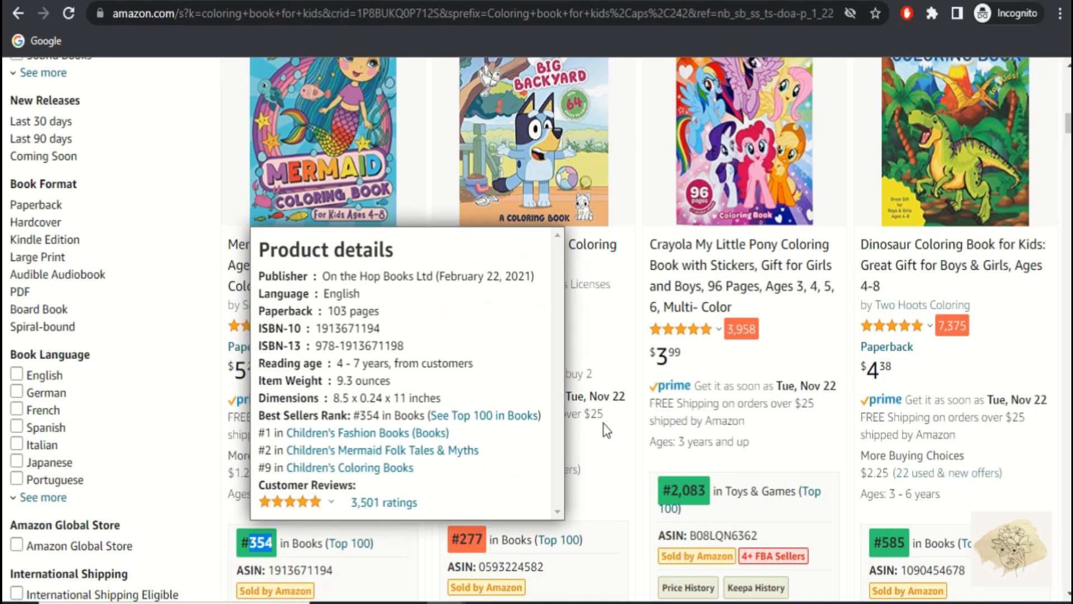
{"action": "scroll", "coordinate": [603, 424], "scroll_direction": "down", "scroll_amount": 1}
{"action": "scroll", "coordinate": [603, 423], "scroll_direction": "down", "scroll_amount": 1}
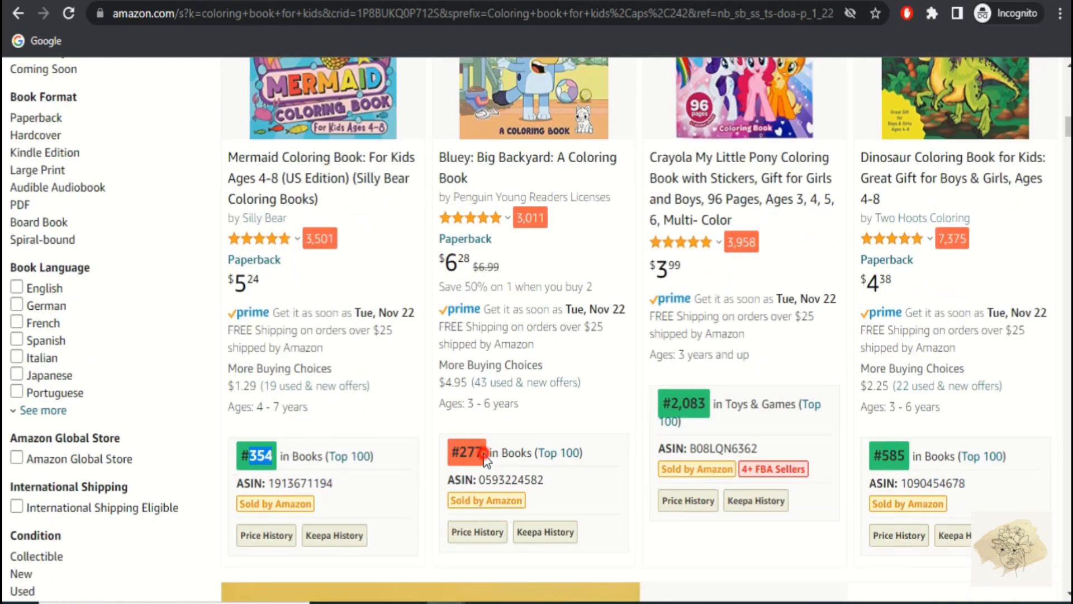
{"action": "left_click_drag", "start_coordinate": [484, 453], "coordinate": [460, 452]}
{"action": "right_click", "coordinate": [464, 453]}
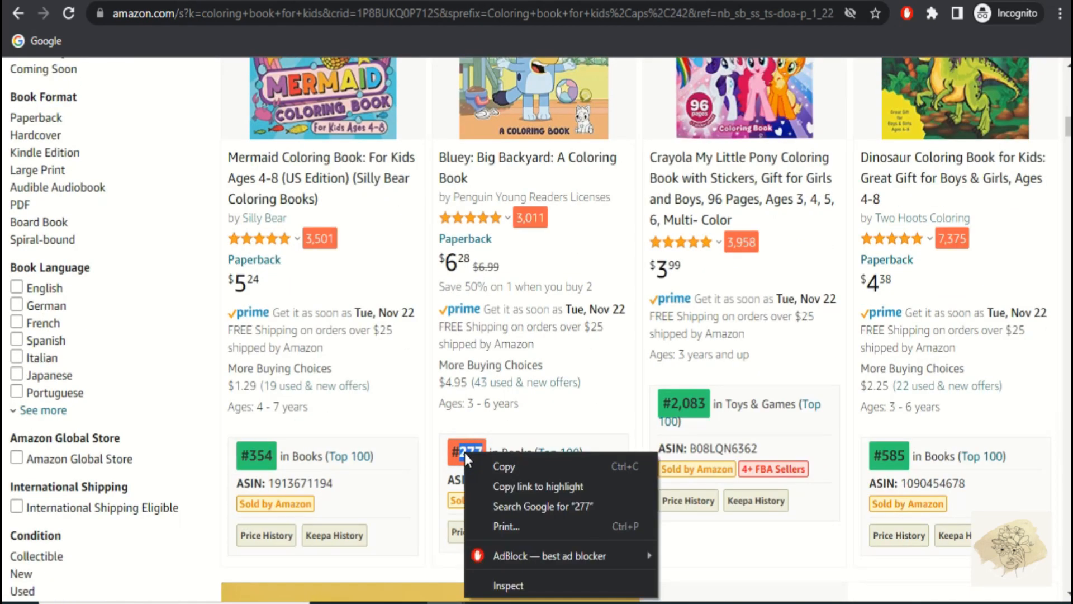
{"action": "left_click", "coordinate": [475, 462]}
{"action": "scroll", "coordinate": [488, 383], "scroll_direction": "up", "scroll_amount": 2}
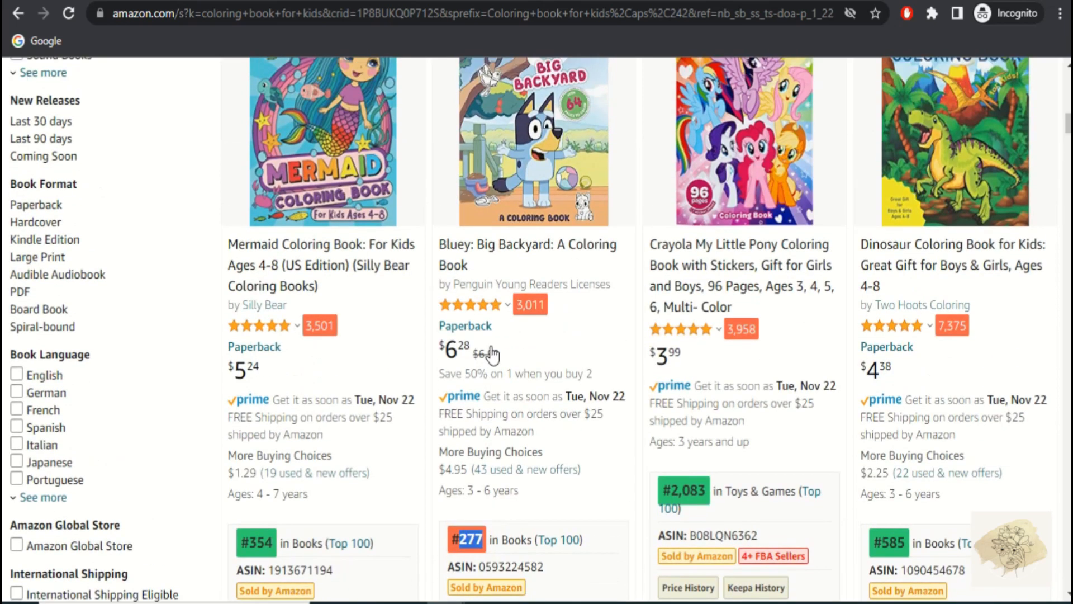
Replace the BSR rank in the sales calculator with 277 and calculate the sales per month
{"action": "left_click", "coordinate": [310, 0]}
{"action": "left_click_drag", "start_coordinate": [477, 211], "coordinate": [438, 207]}
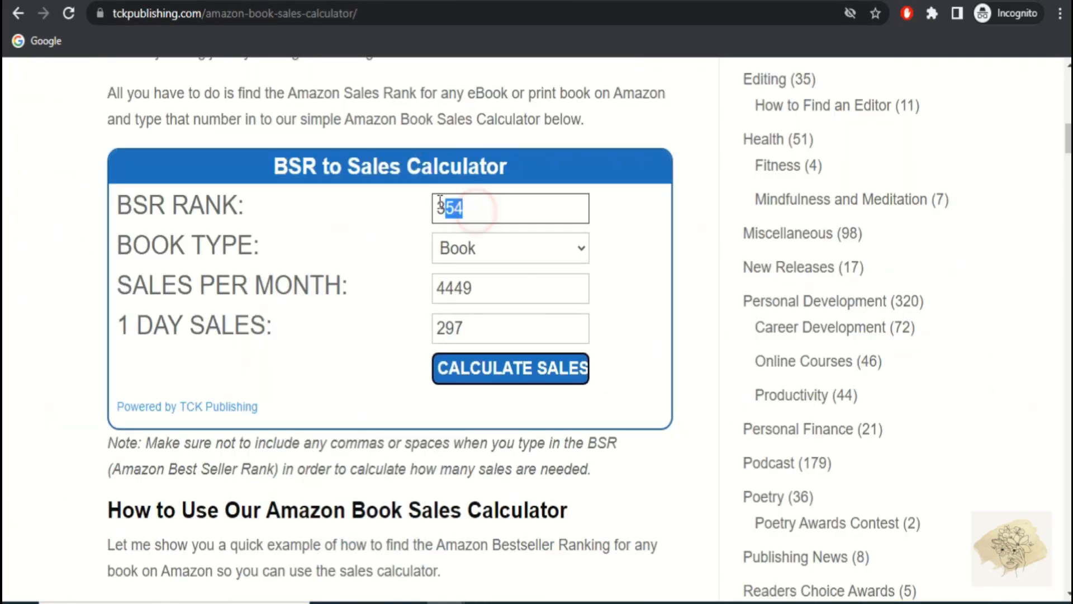
{"action": "right_click", "coordinate": [442, 203]}
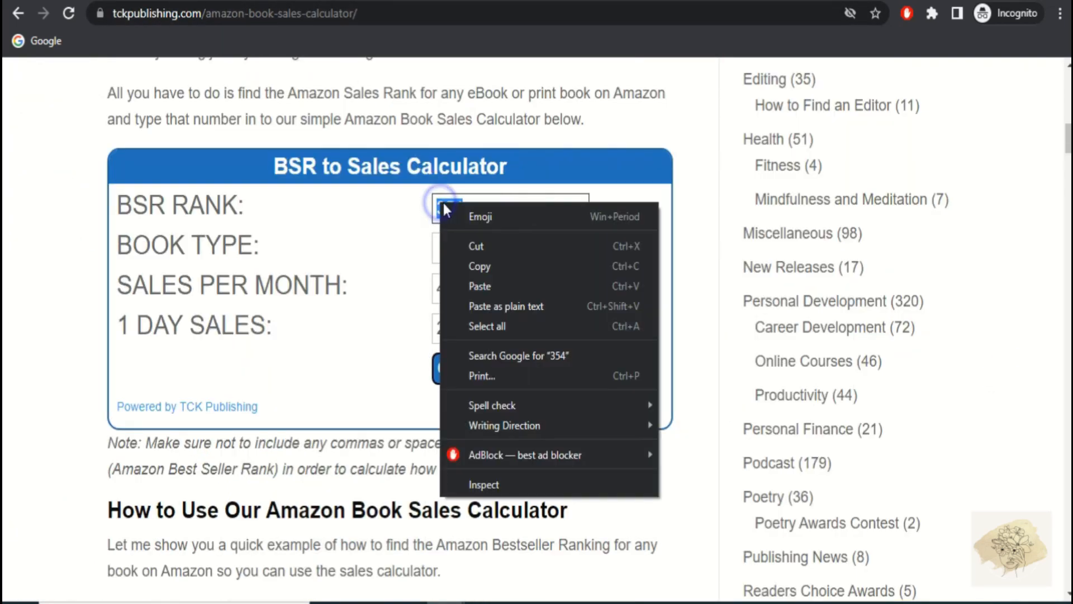
{"action": "left_click", "coordinate": [485, 285]}
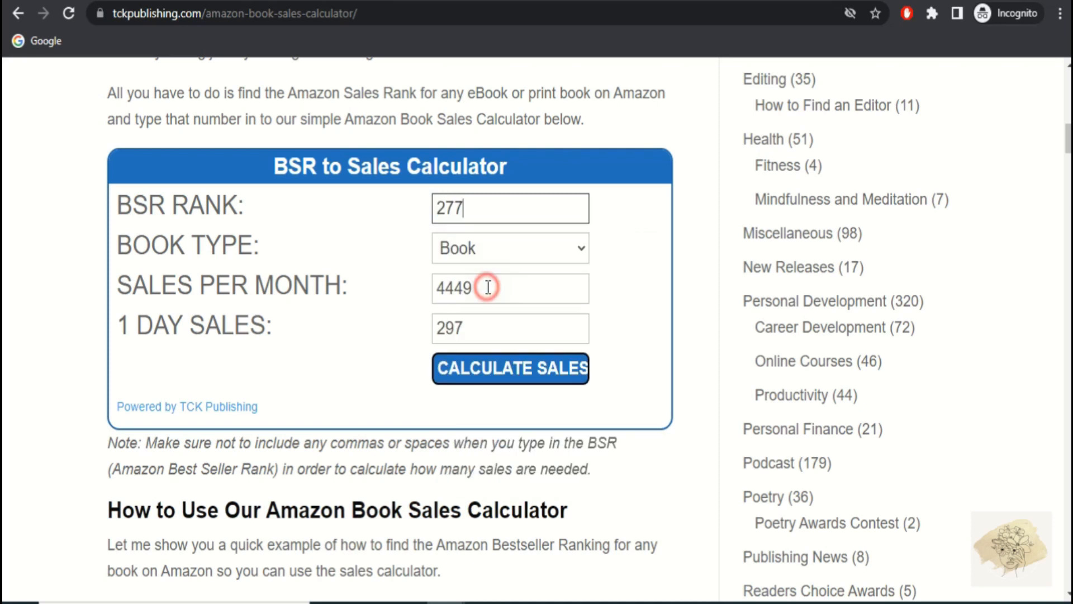
{"action": "left_click", "coordinate": [488, 383]}
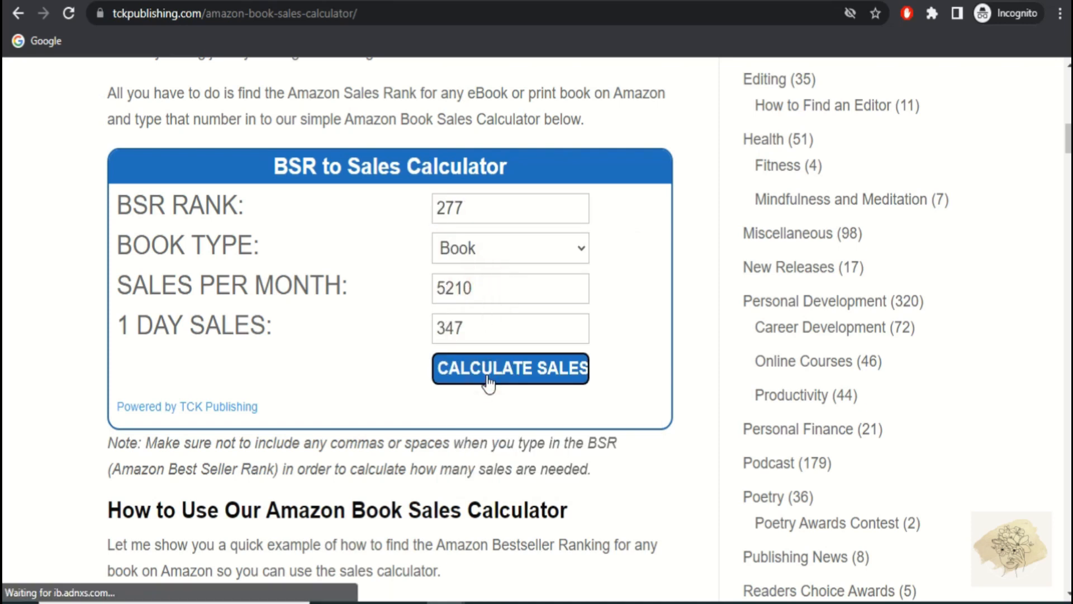
{"action": "left_click_drag", "start_coordinate": [476, 297], "coordinate": [415, 293]}
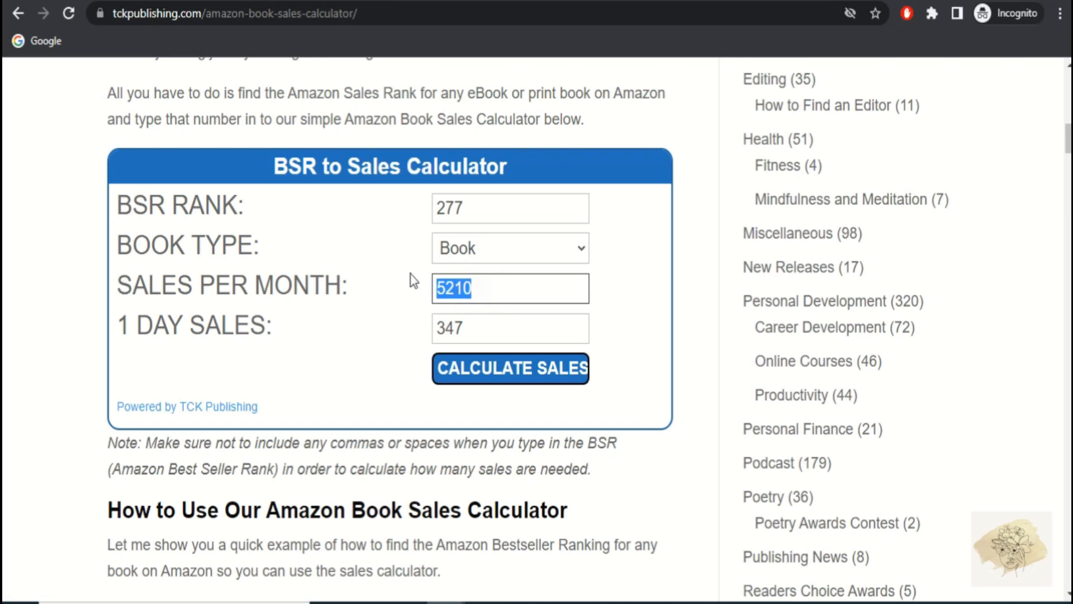
{"action": "left_click", "coordinate": [407, 297]}
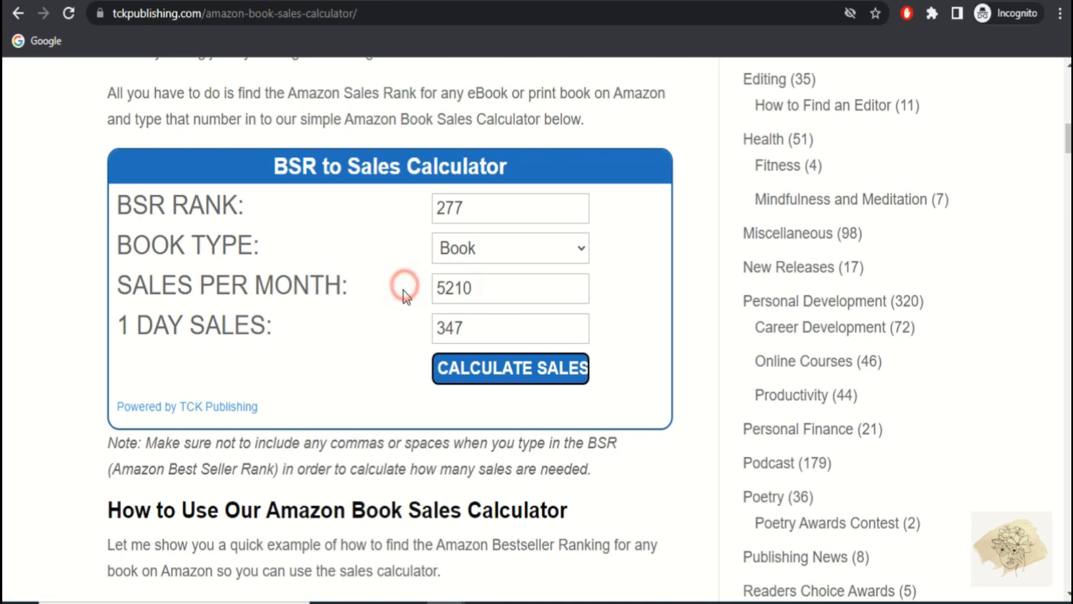
Go back to the Amazon results and examine the sales ranks of the coloring books further down the page
{"action": "left_click", "coordinate": [18, 13]}
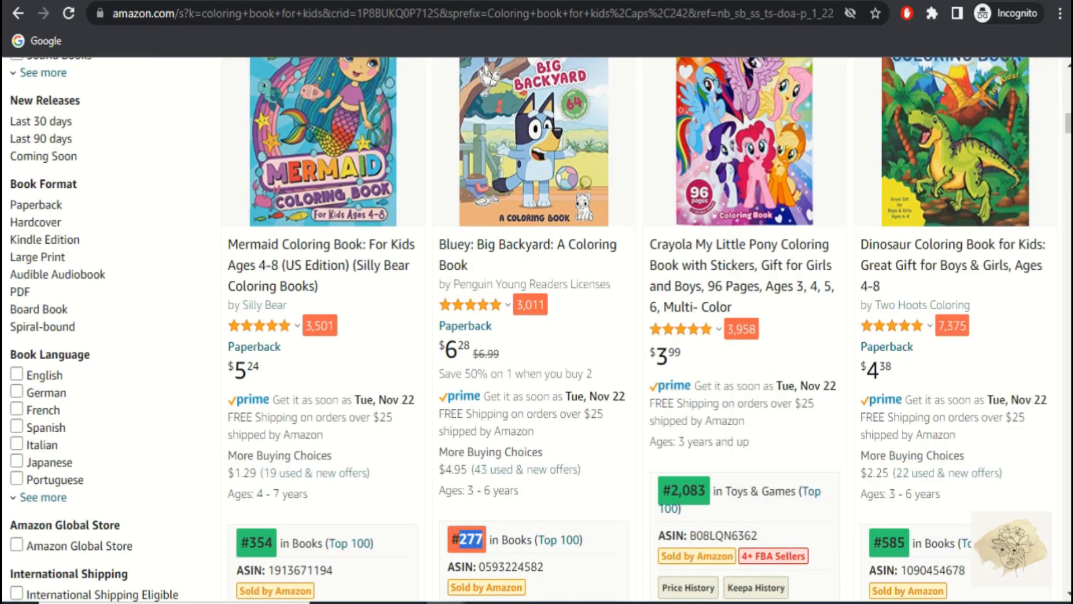
{"action": "scroll", "coordinate": [746, 107], "scroll_direction": "down", "scroll_amount": 8}
{"action": "scroll", "coordinate": [530, 330], "scroll_direction": "down", "scroll_amount": 8}
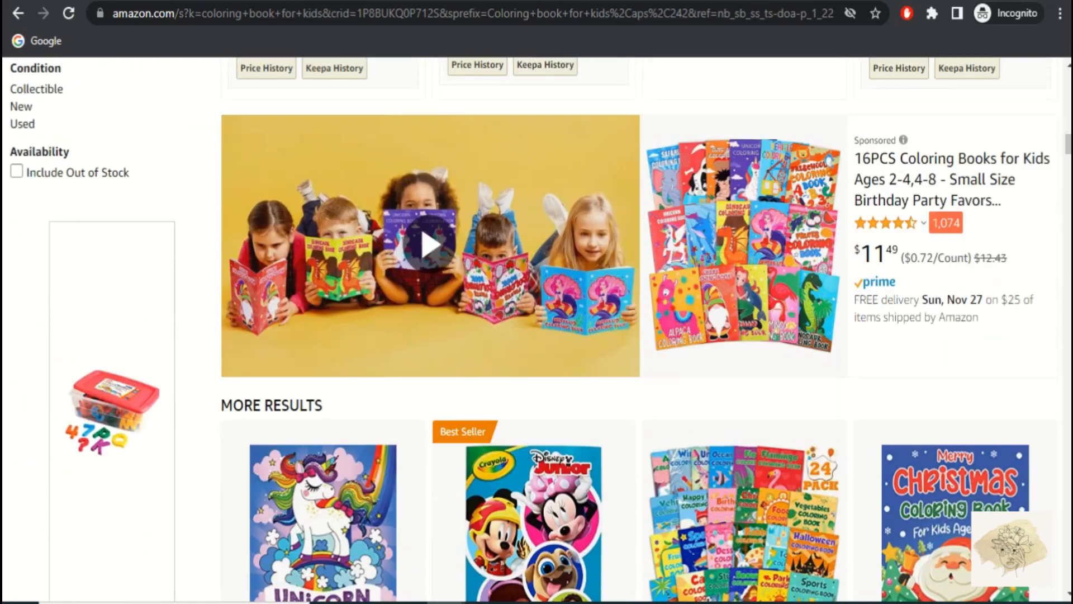
{"action": "scroll", "coordinate": [530, 330], "scroll_direction": "down", "scroll_amount": 2}
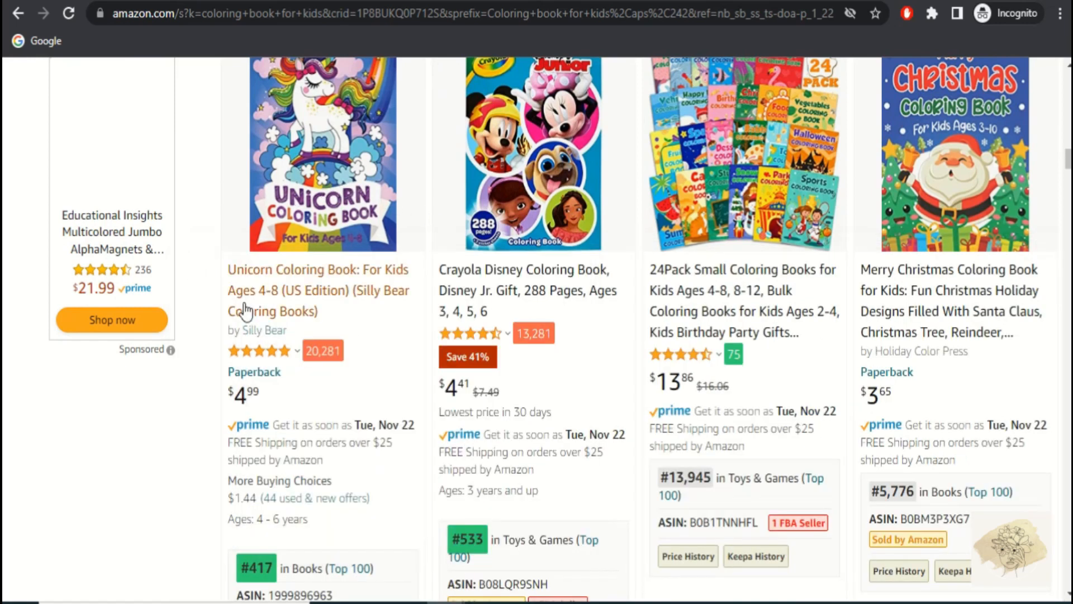
{"action": "right_click", "coordinate": [287, 128]}
{"action": "key", "text": "Escape"}
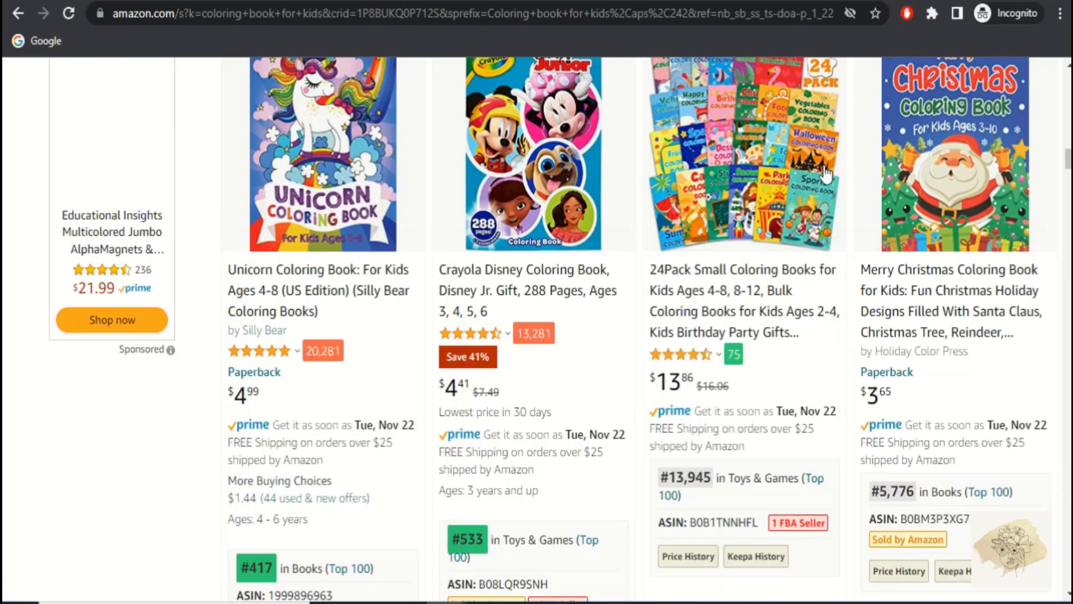
{"action": "scroll", "coordinate": [536, 330], "scroll_direction": "down", "scroll_amount": 3}
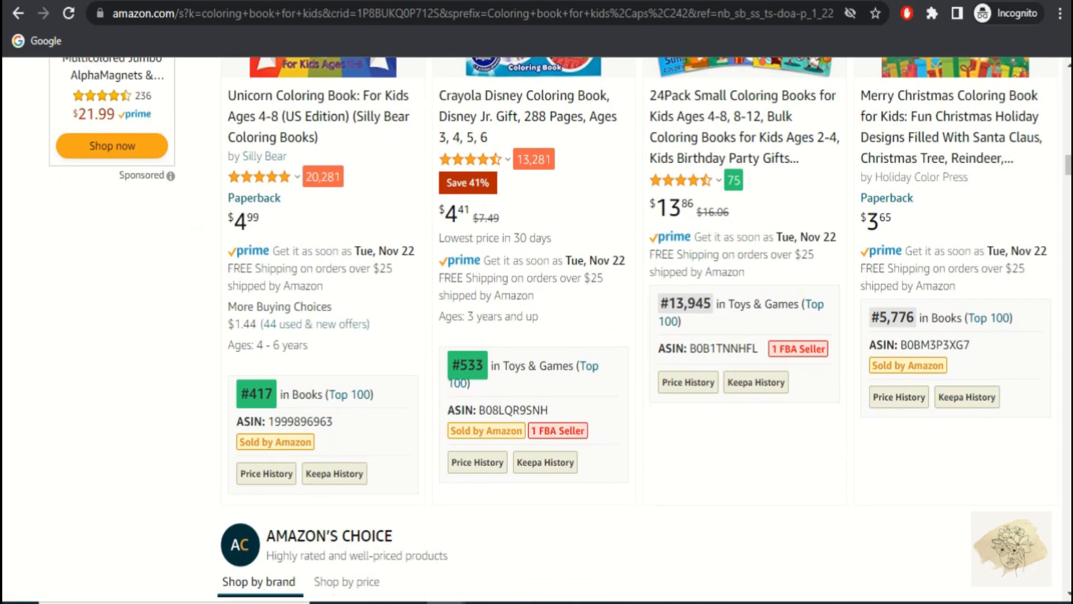
{"action": "scroll", "coordinate": [536, 329], "scroll_direction": "down", "scroll_amount": 10}
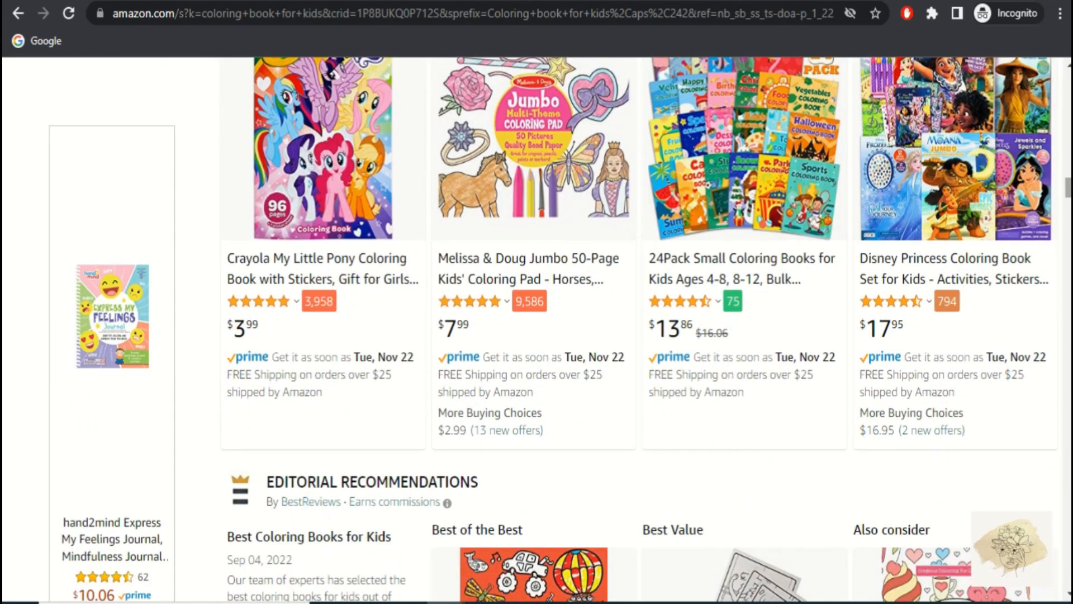
{"action": "scroll", "coordinate": [537, 330], "scroll_direction": "down", "scroll_amount": 4}
{"action": "scroll", "coordinate": [537, 330], "scroll_direction": "down", "scroll_amount": 4}
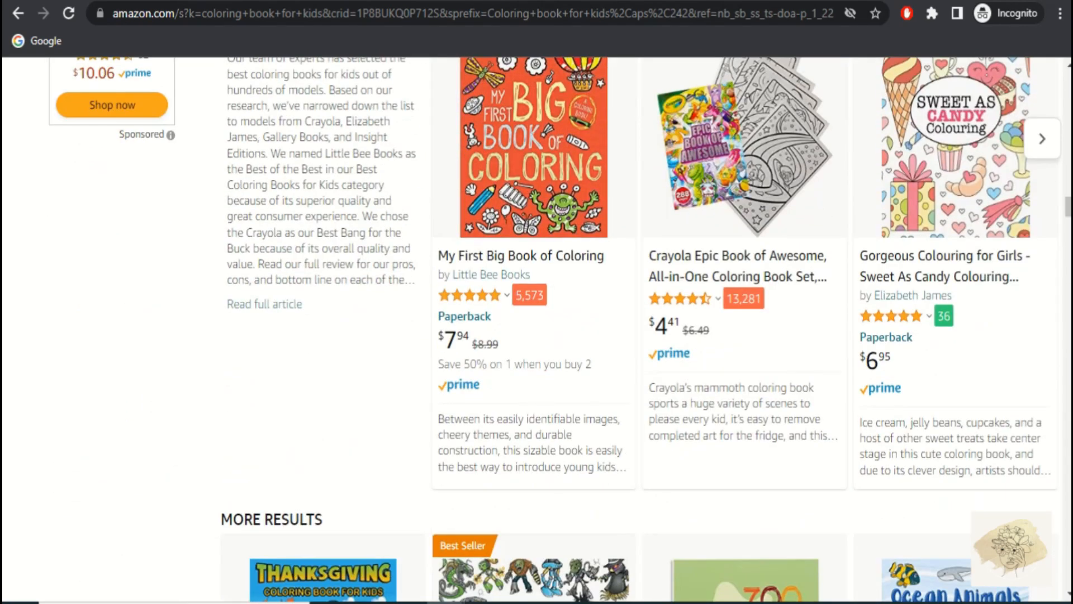
{"action": "scroll", "coordinate": [536, 330], "scroll_direction": "down", "scroll_amount": 8}
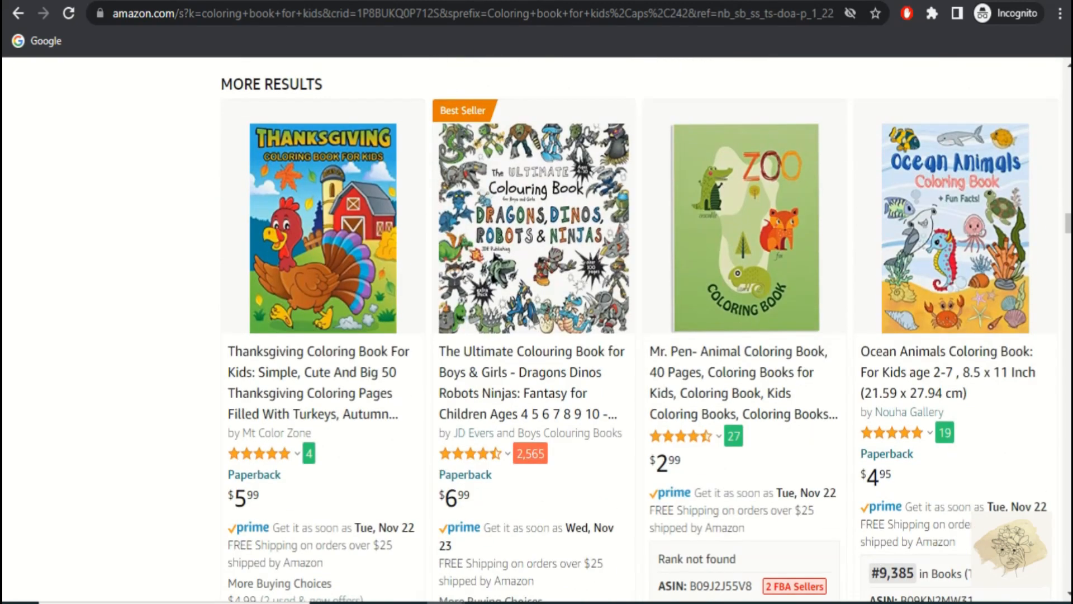
{"action": "scroll", "coordinate": [537, 330], "scroll_direction": "down", "scroll_amount": 3}
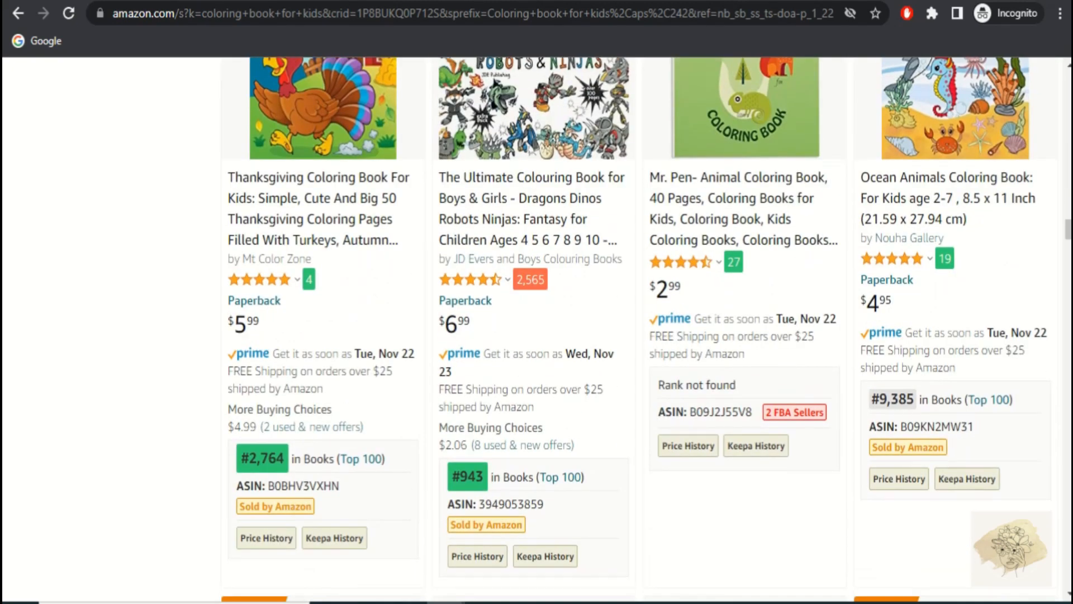
{"action": "scroll", "coordinate": [536, 329], "scroll_direction": "down", "scroll_amount": 4}
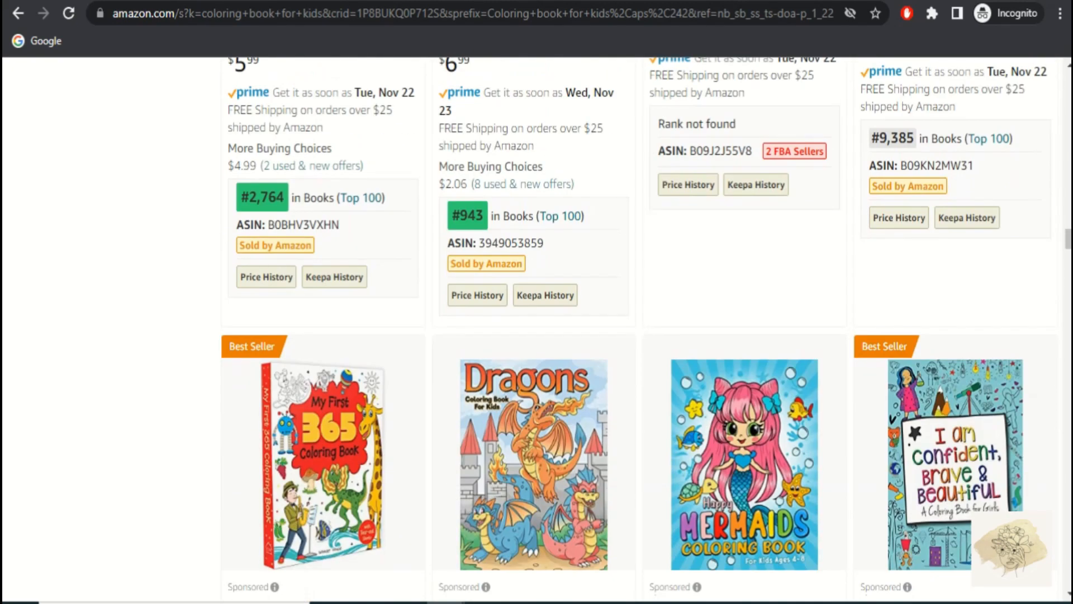
{"action": "scroll", "coordinate": [537, 329], "scroll_direction": "down", "scroll_amount": 2}
{"action": "scroll", "coordinate": [536, 329], "scroll_direction": "down", "scroll_amount": 5}
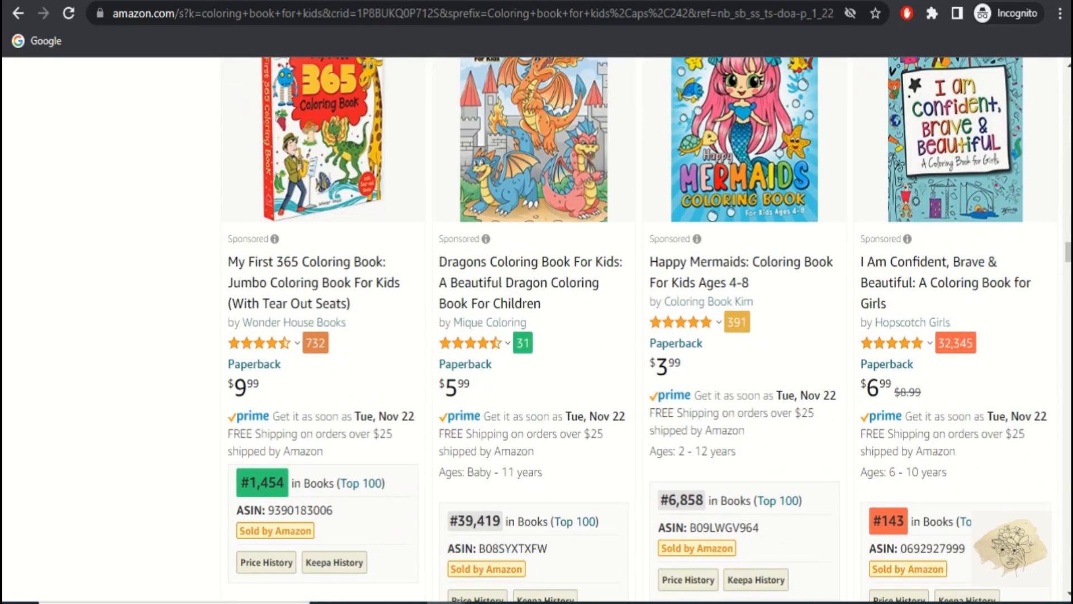
Copy the rank number 143 of the "I Am Confident, Brave & Beautiful" coloring book
{"action": "left_click_drag", "start_coordinate": [908, 525], "coordinate": [890, 523]}
{"action": "right_click", "coordinate": [887, 521]}
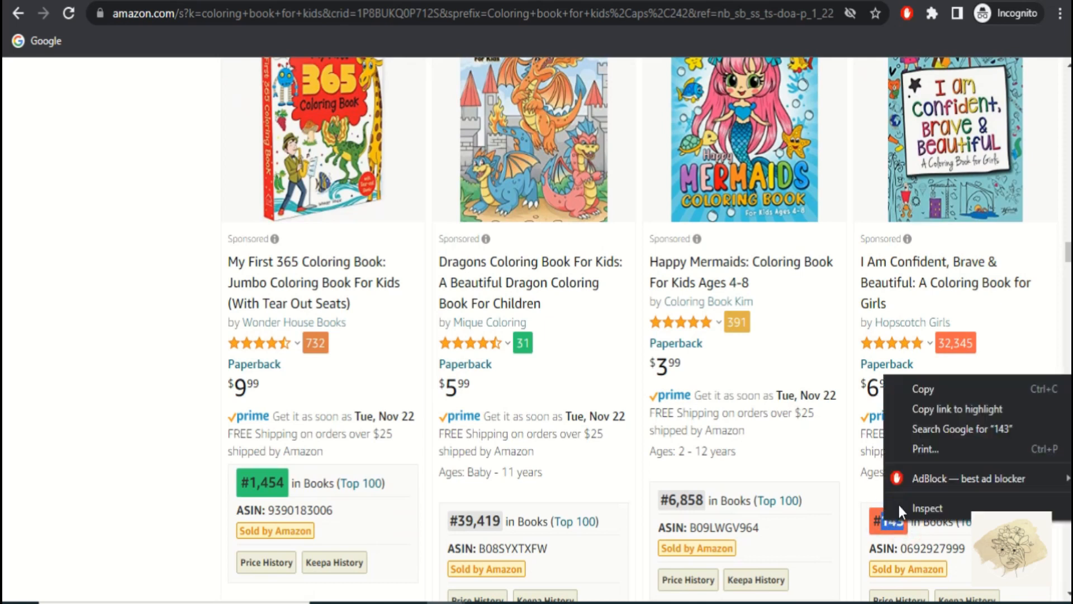
{"action": "left_click", "coordinate": [924, 394]}
{"action": "scroll", "coordinate": [924, 394], "scroll_direction": "up", "scroll_amount": 2}
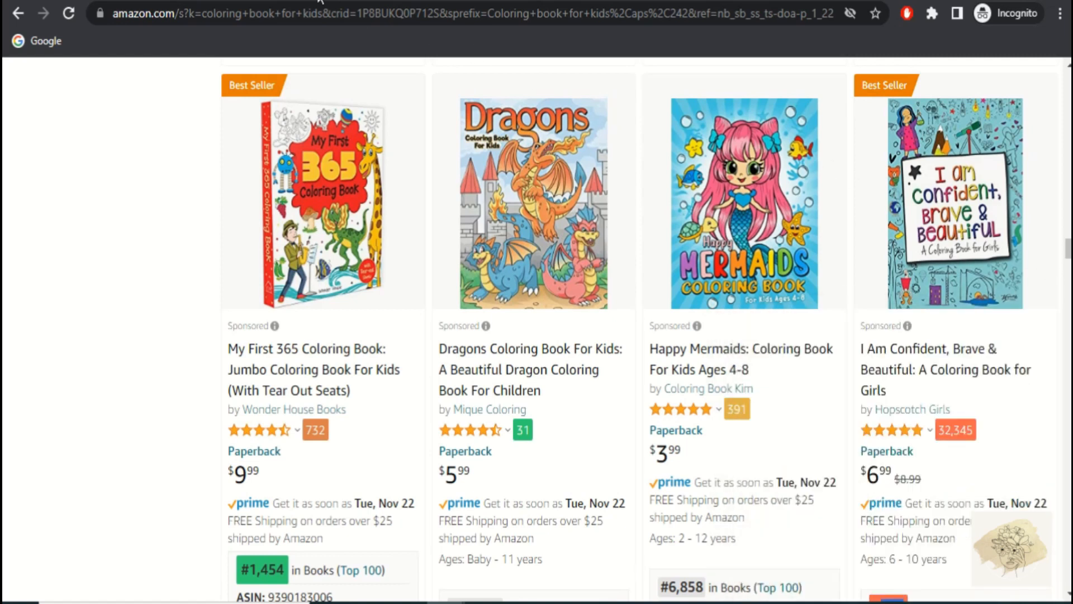
Replace the BSR rank in the sales calculator with 143 and calculate the sales per month
{"action": "key", "text": "ctrl+Tab"}
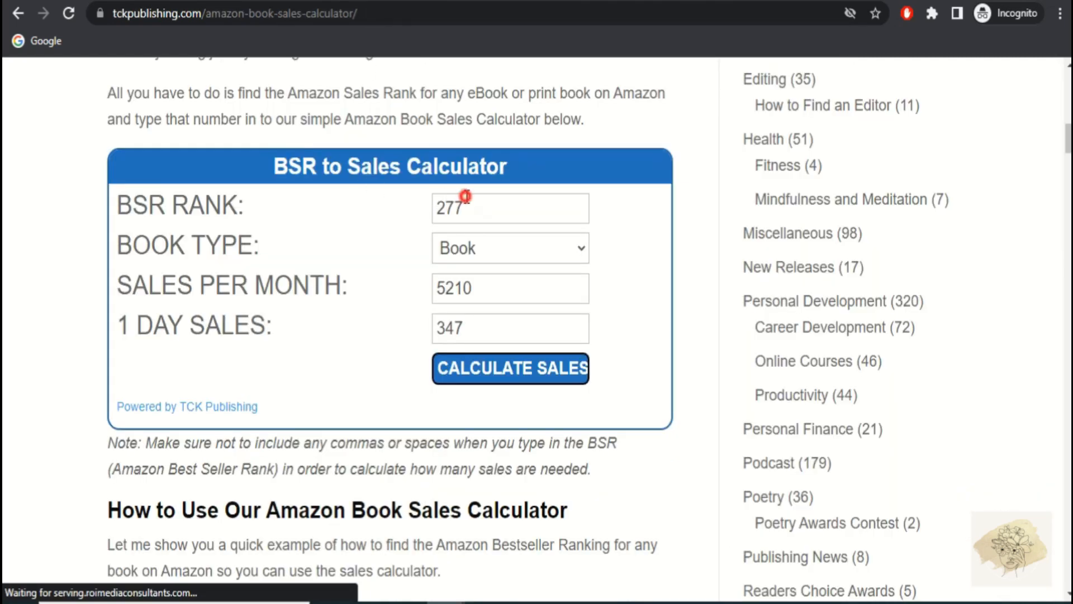
{"action": "left_click_drag", "start_coordinate": [465, 197], "coordinate": [440, 208]}
{"action": "right_click", "coordinate": [444, 210]}
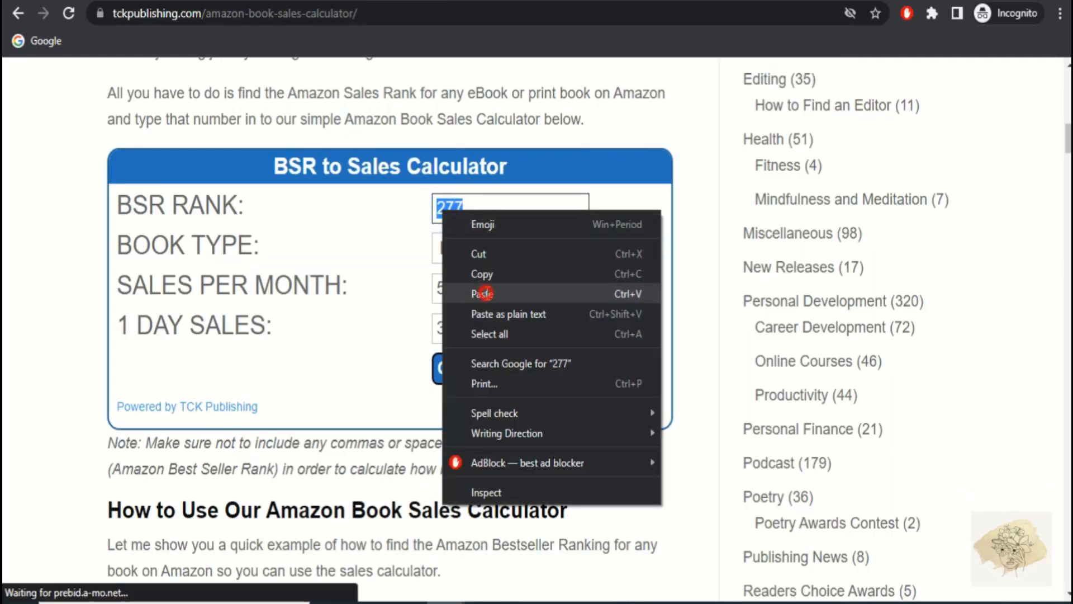
{"action": "left_click", "coordinate": [485, 293]}
{"action": "left_click", "coordinate": [481, 374]}
{"action": "left_click_drag", "start_coordinate": [487, 295], "coordinate": [434, 291]}
{"action": "left_click", "coordinate": [421, 295]}
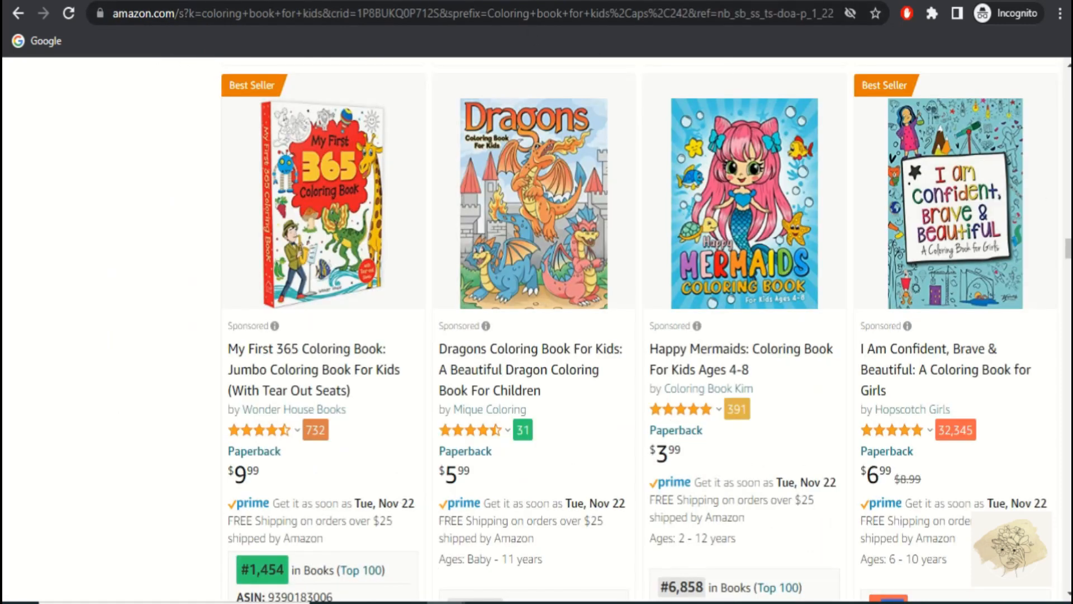
Find "The Creative Toddler's First Coloring Book" in the Amazon results and copy its Books rank number 155
{"action": "scroll", "coordinate": [1063, 289], "scroll_direction": "down", "scroll_amount": 4}
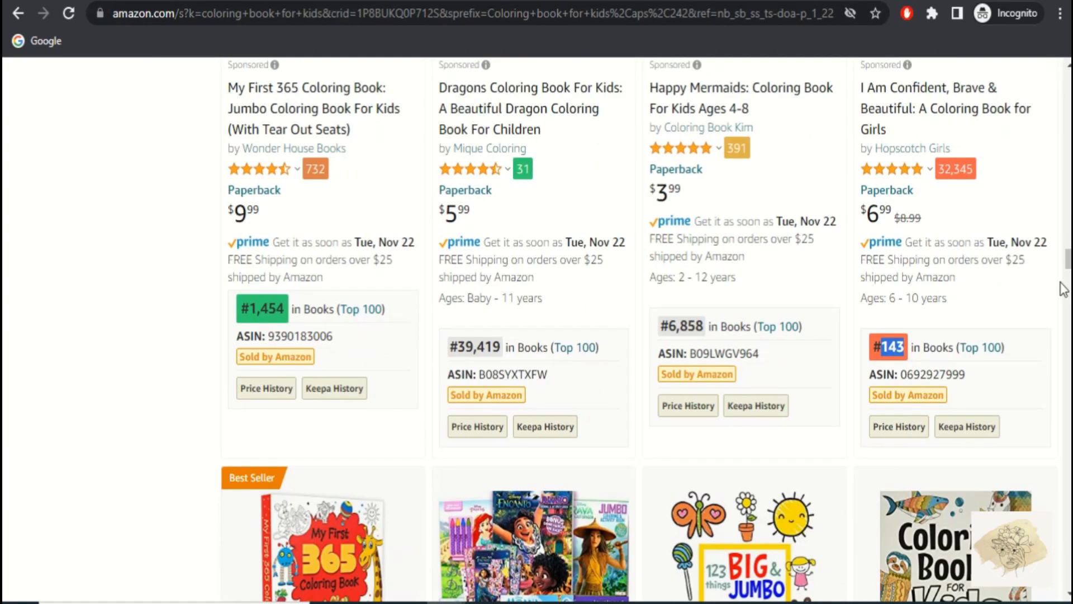
{"action": "scroll", "coordinate": [1064, 289], "scroll_direction": "down", "scroll_amount": 6}
{"action": "scroll", "coordinate": [1064, 289], "scroll_direction": "down", "scroll_amount": 6}
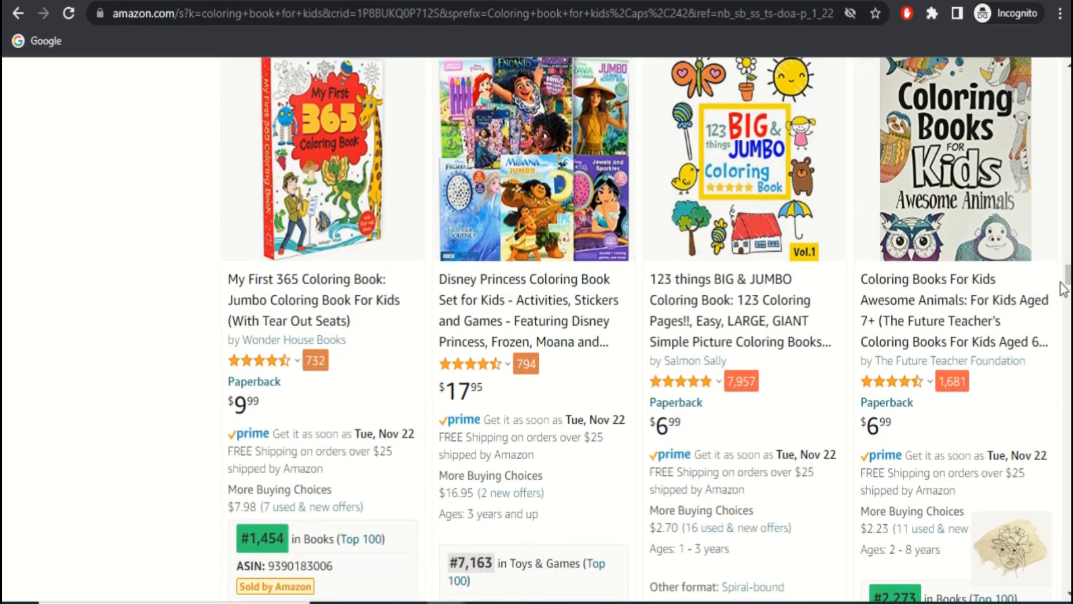
{"action": "scroll", "coordinate": [1063, 289], "scroll_direction": "down", "scroll_amount": 5}
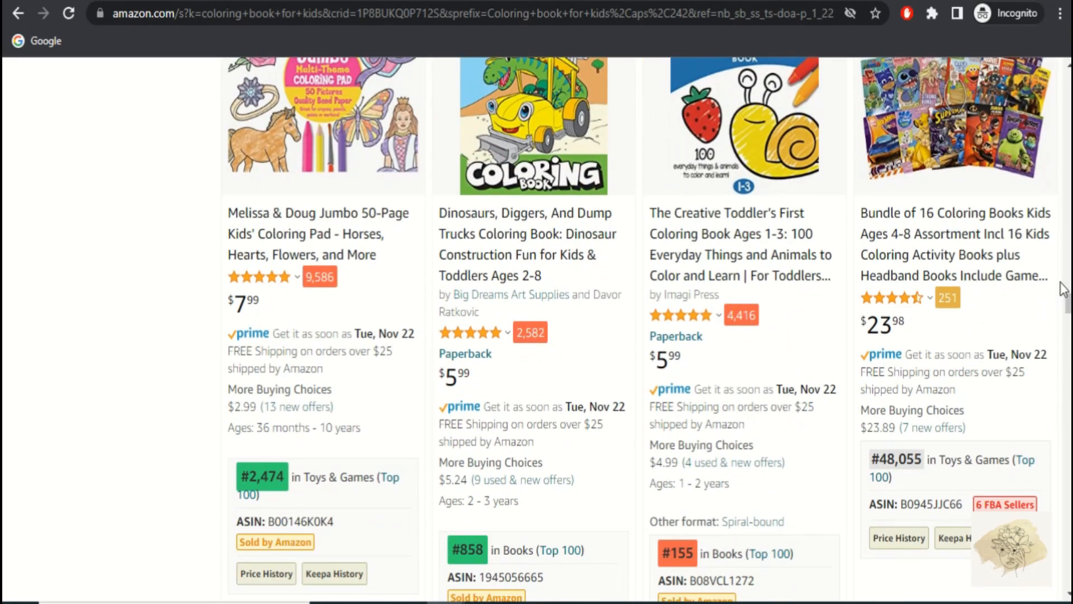
{"action": "scroll", "coordinate": [1061, 282], "scroll_direction": "up", "scroll_amount": 3}
{"action": "mouse_move", "coordinate": [751, 287]}
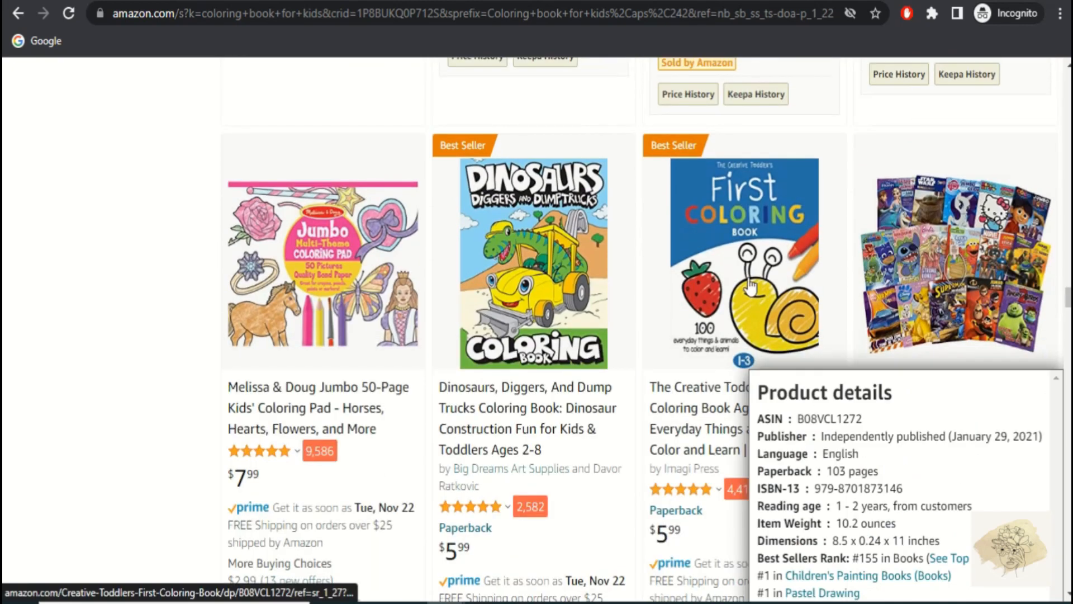
{"action": "scroll", "coordinate": [750, 287], "scroll_direction": "down", "scroll_amount": 1}
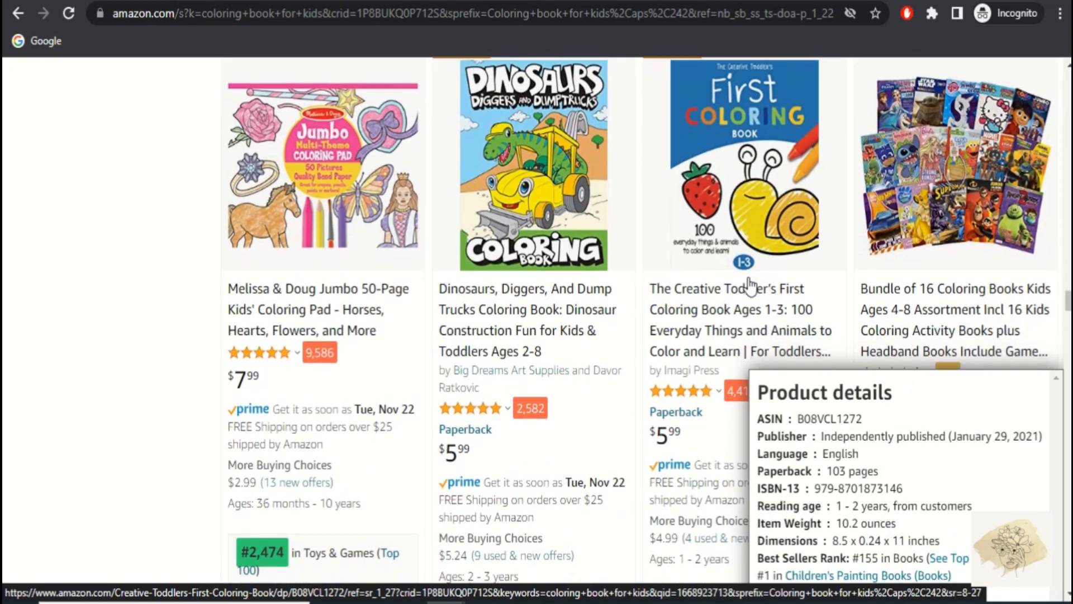
{"action": "scroll", "coordinate": [749, 285], "scroll_direction": "down", "scroll_amount": 1}
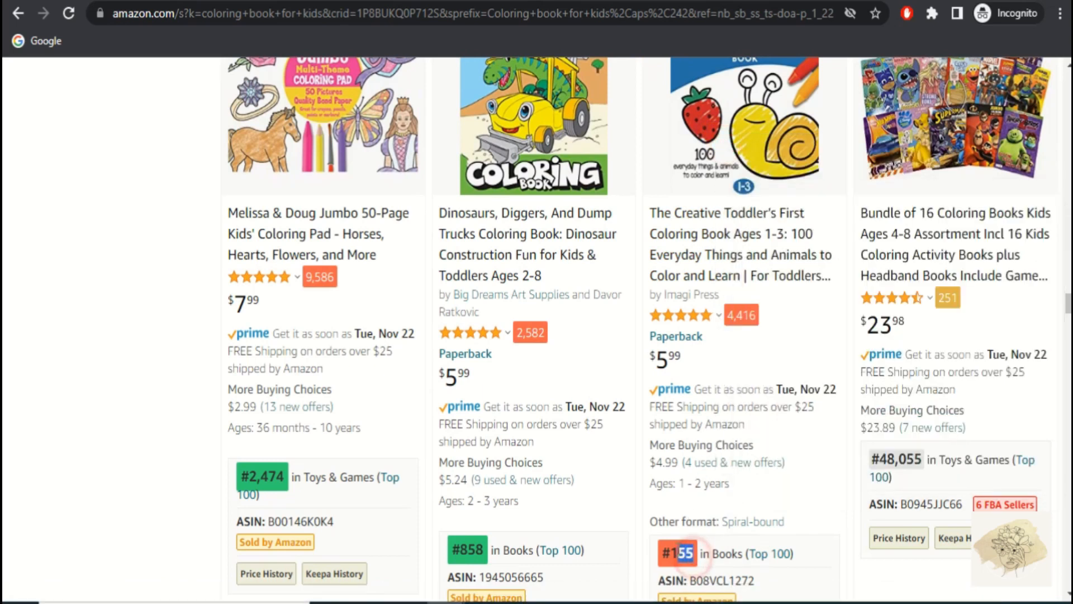
{"action": "double_click", "coordinate": [682, 551]}
{"action": "right_click", "coordinate": [679, 544]}
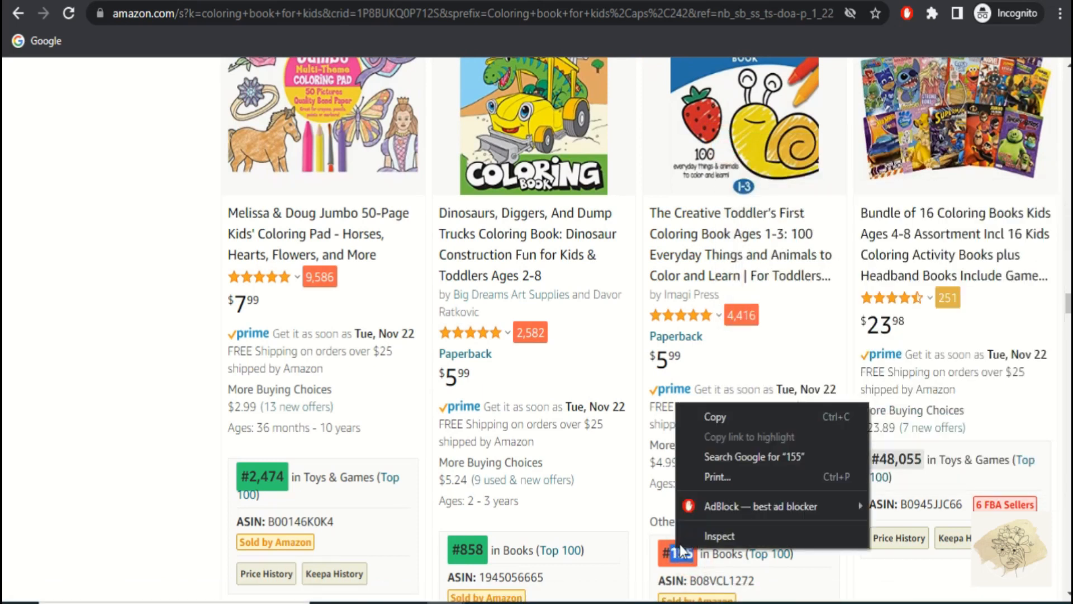
{"action": "left_click", "coordinate": [723, 420]}
Replace the BSR rank in the sales calculator with 155, calculate the sales and highlight the sales per month
{"action": "left_click", "coordinate": [660, 3]}
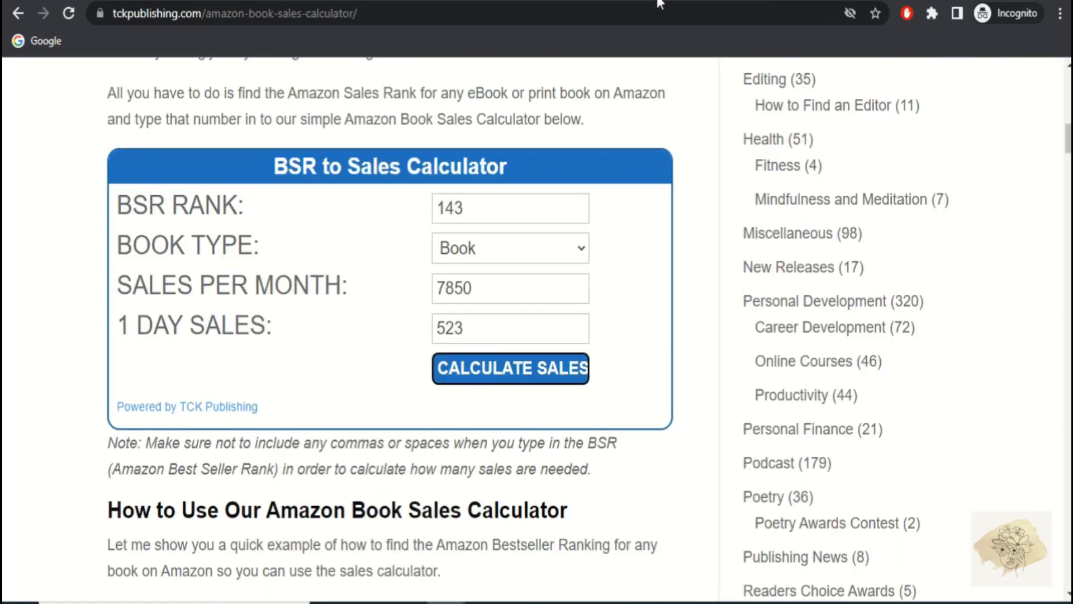
{"action": "double_click", "coordinate": [447, 209]}
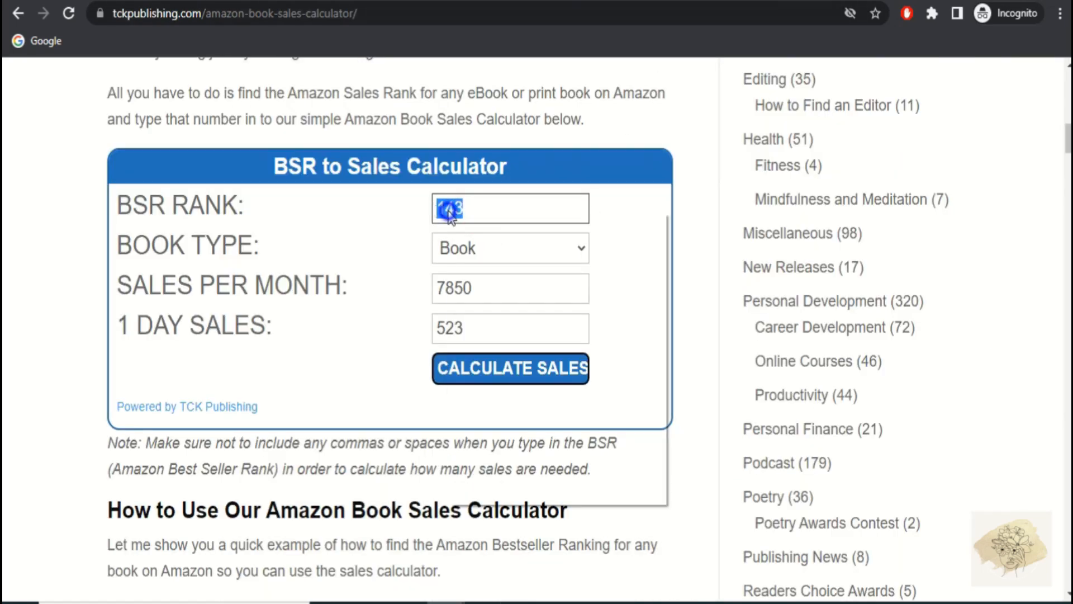
{"action": "right_click", "coordinate": [448, 210]}
{"action": "left_click", "coordinate": [479, 294]}
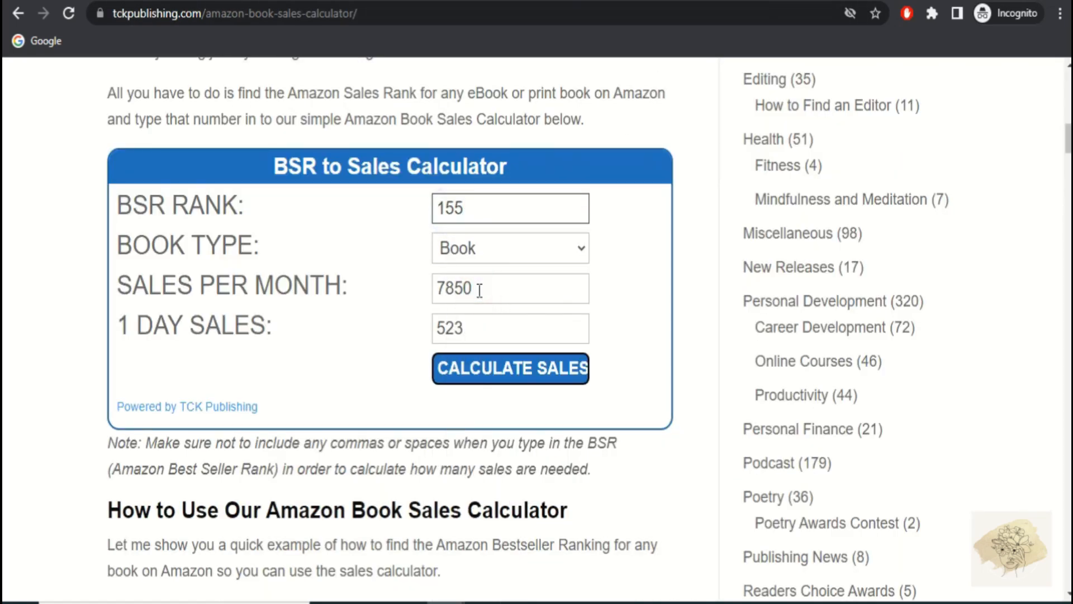
{"action": "left_click", "coordinate": [486, 370]}
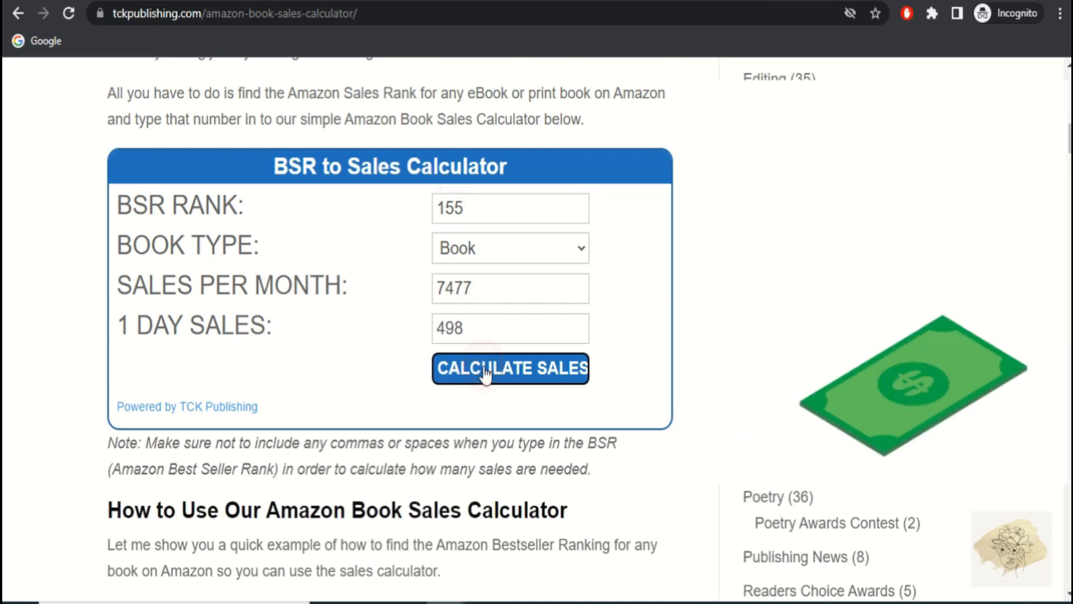
{"action": "left_click", "coordinate": [485, 291]}
{"action": "left_click_drag", "start_coordinate": [485, 291], "coordinate": [426, 287]}
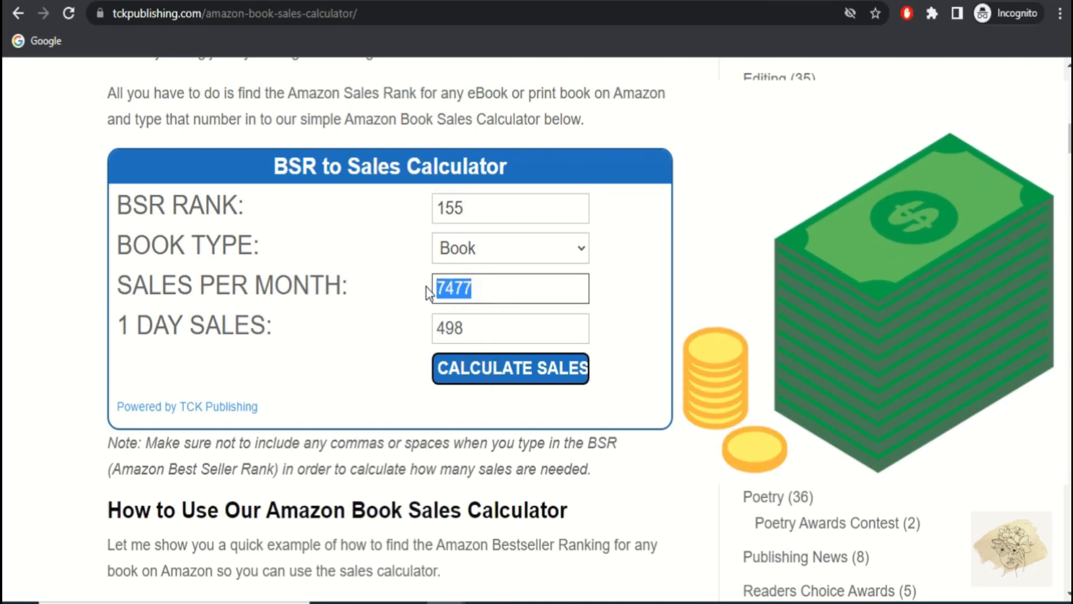
{"action": "left_click", "coordinate": [422, 289]}
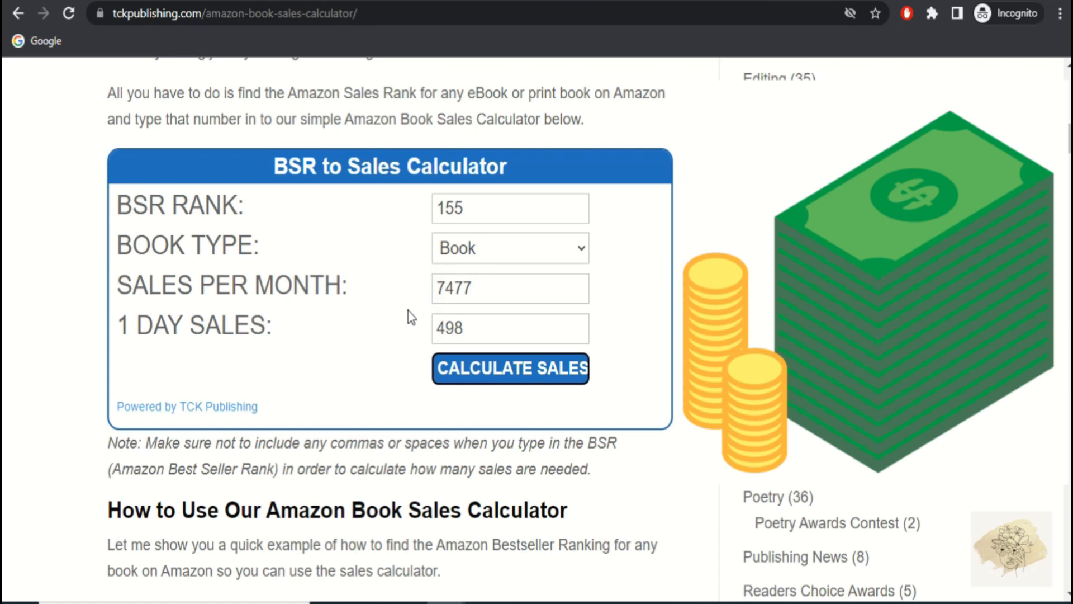
Return to Amazon, open the Look inside sample of the Unicorn Coloring Book for ages 4-8 and examine its interior pages
{"action": "key", "text": "ctrl+shift+Tab"}
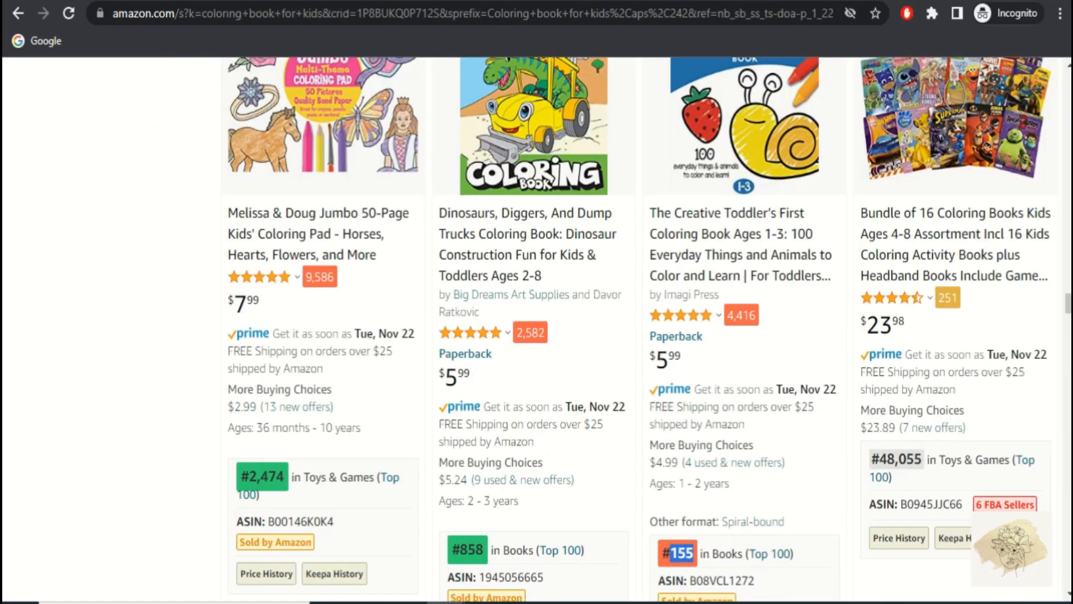
{"action": "scroll", "coordinate": [188, 191], "scroll_direction": "up", "scroll_amount": 2}
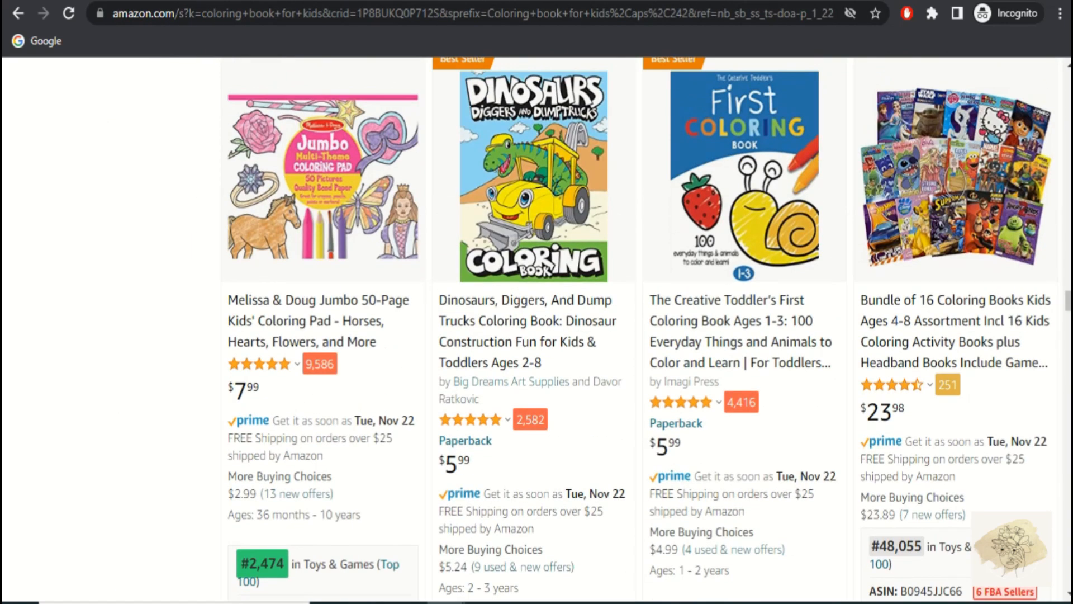
{"action": "key", "text": "ctrl+Tab"}
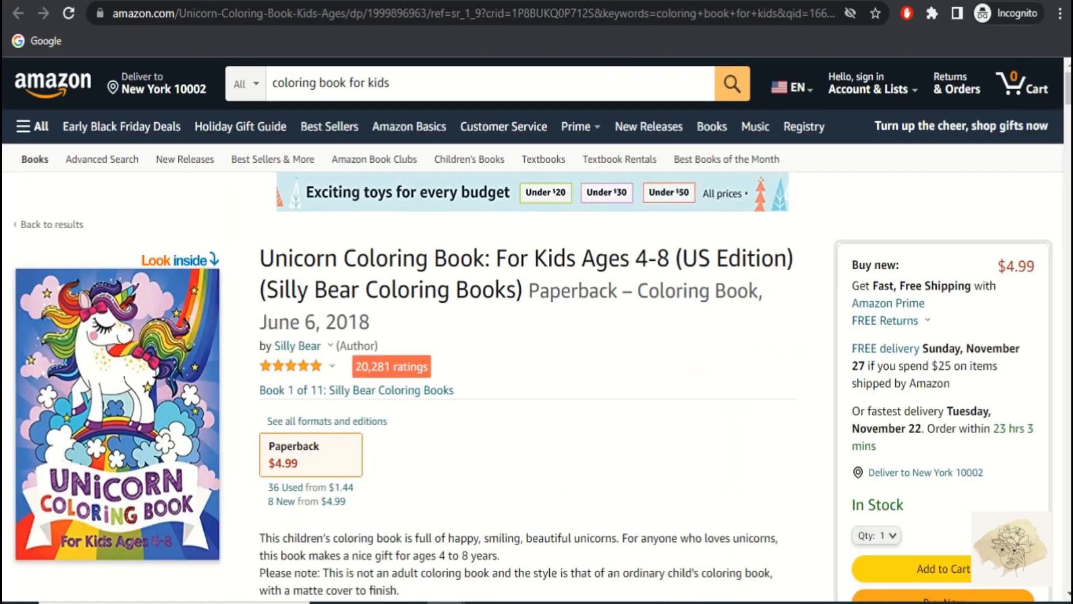
{"action": "left_click", "coordinate": [107, 375]}
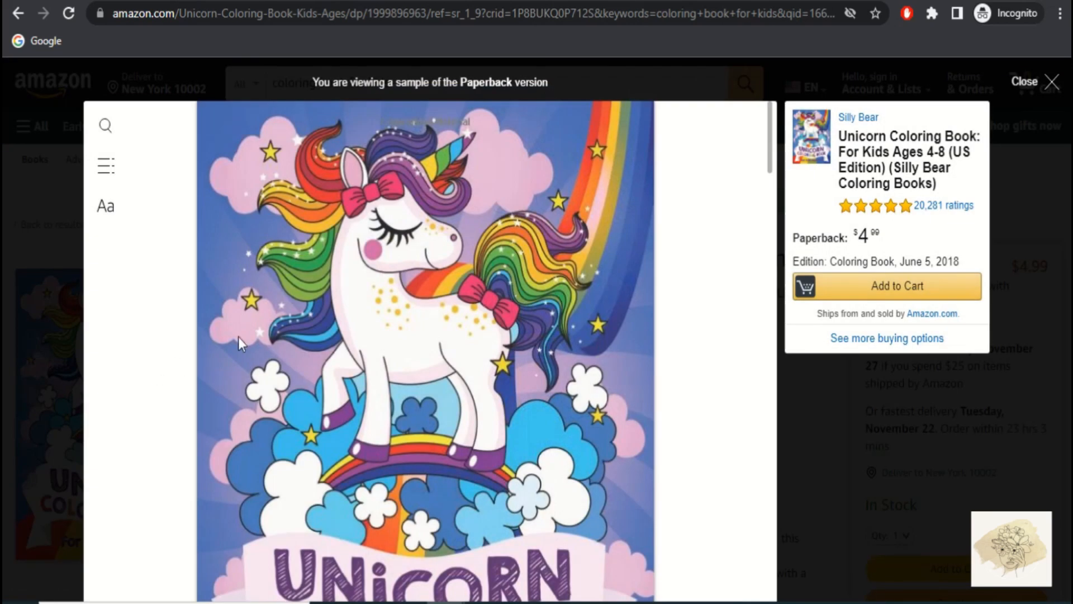
{"action": "scroll", "coordinate": [691, 250], "scroll_direction": "down", "scroll_amount": 7}
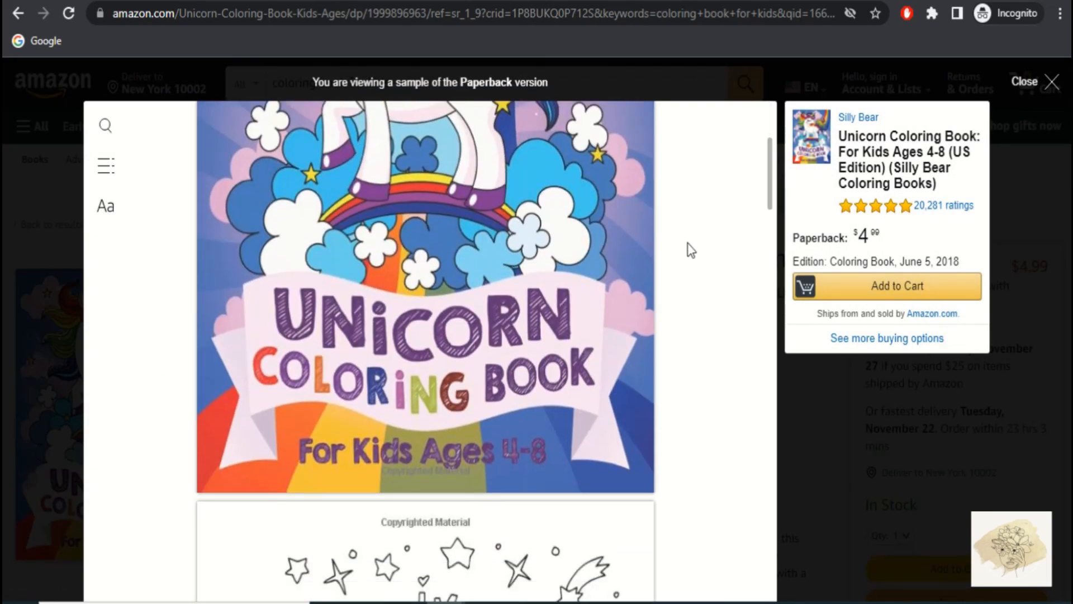
{"action": "scroll", "coordinate": [691, 250], "scroll_direction": "down", "scroll_amount": 5}
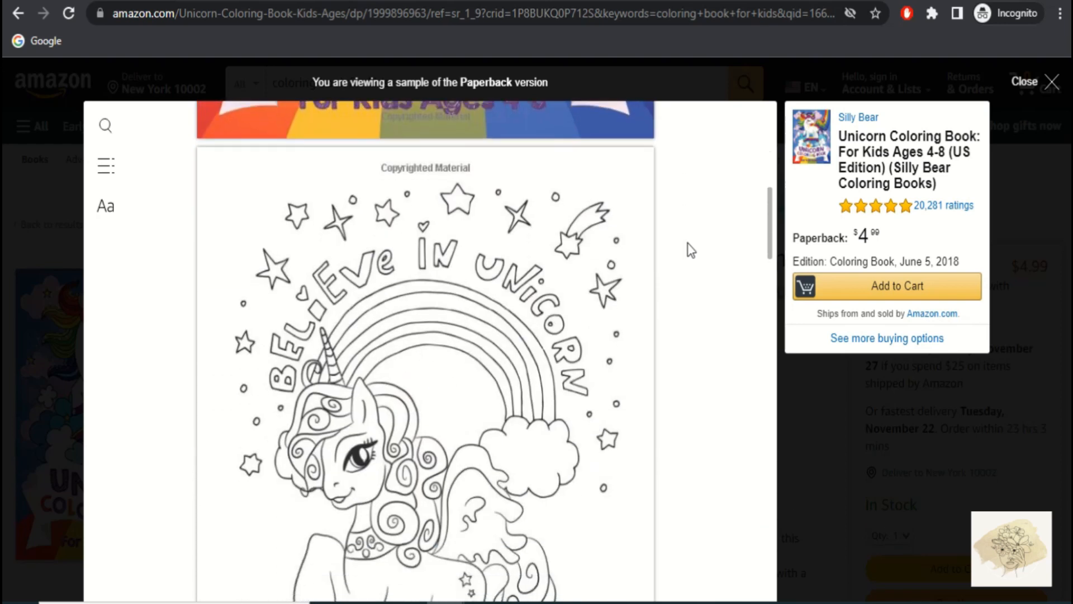
{"action": "scroll", "coordinate": [692, 250], "scroll_direction": "down", "scroll_amount": 8}
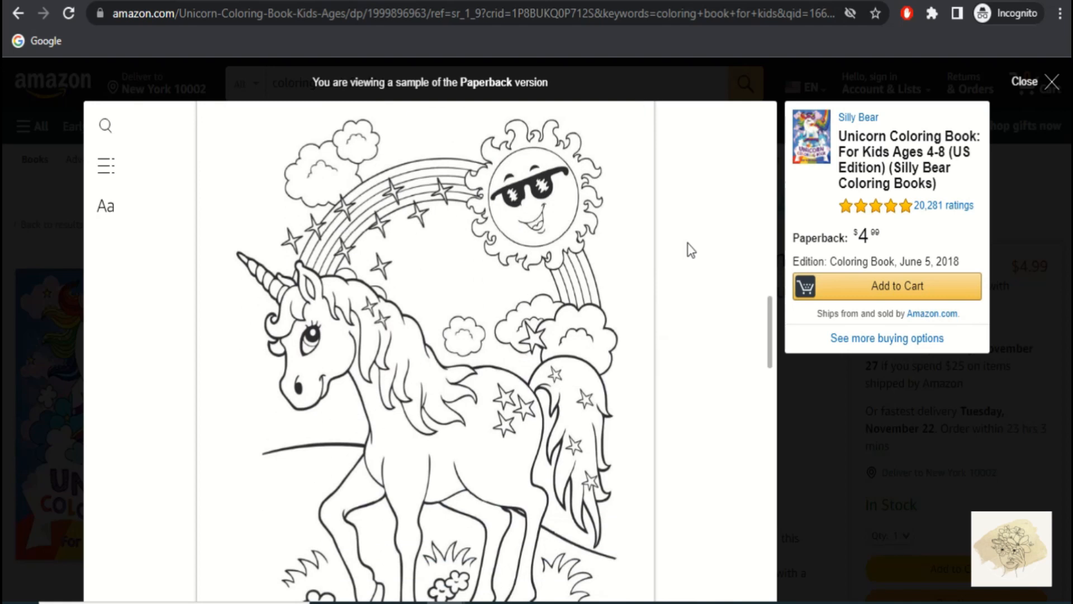
{"action": "scroll", "coordinate": [691, 250], "scroll_direction": "down", "scroll_amount": 5}
{"action": "scroll", "coordinate": [689, 244], "scroll_direction": "down", "scroll_amount": 8}
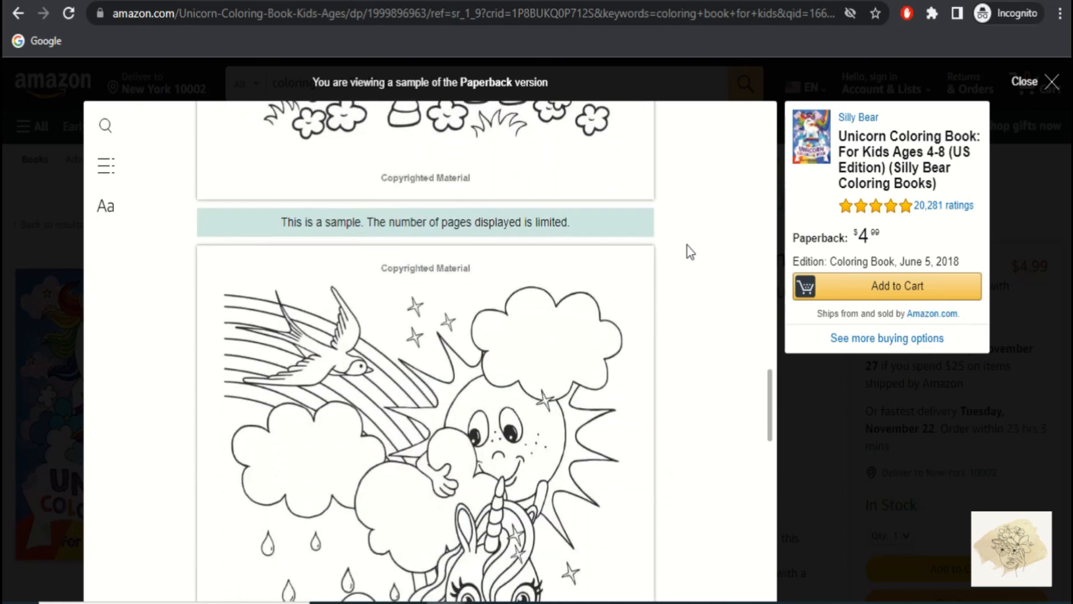
{"action": "scroll", "coordinate": [691, 251], "scroll_direction": "down", "scroll_amount": 8}
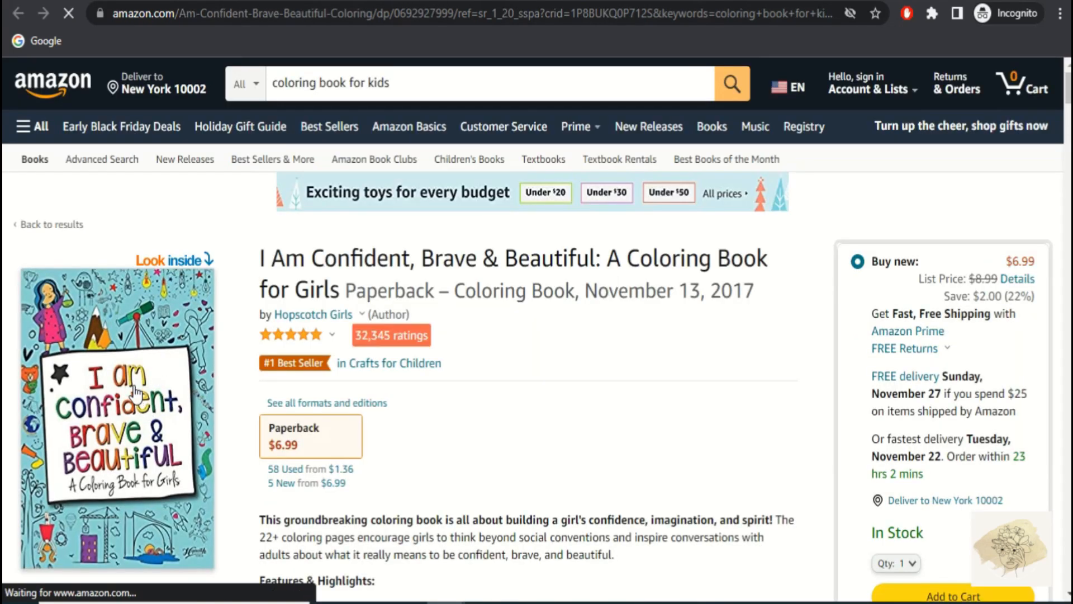
Open the Look inside sample of "I Am Confident, Brave & Beautiful" and examine its cover and coloring pages
{"action": "left_click", "coordinate": [134, 390]}
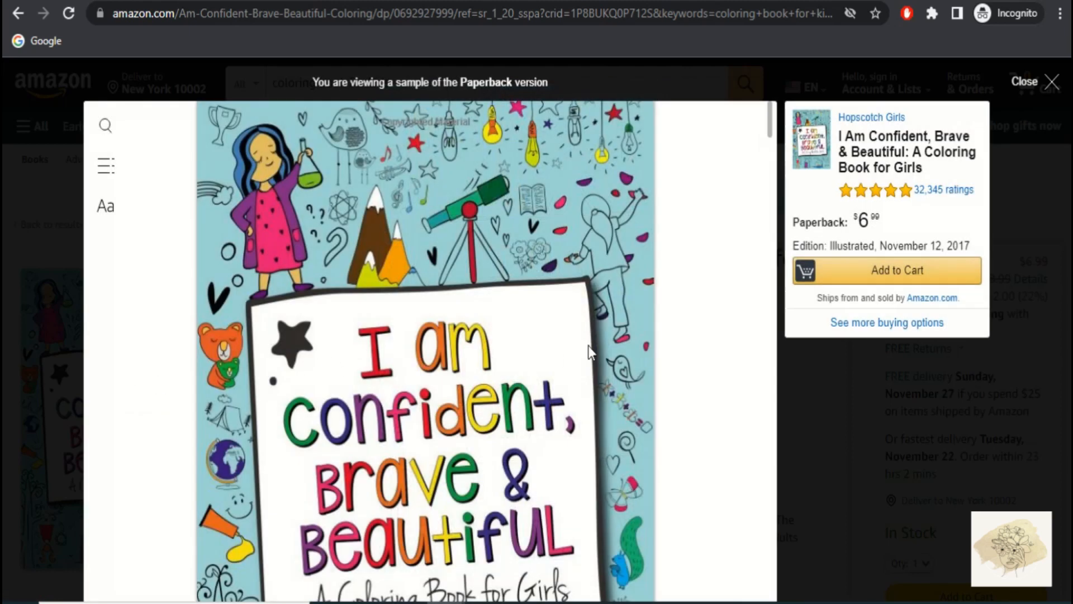
{"action": "scroll", "coordinate": [692, 320], "scroll_direction": "down", "scroll_amount": 3}
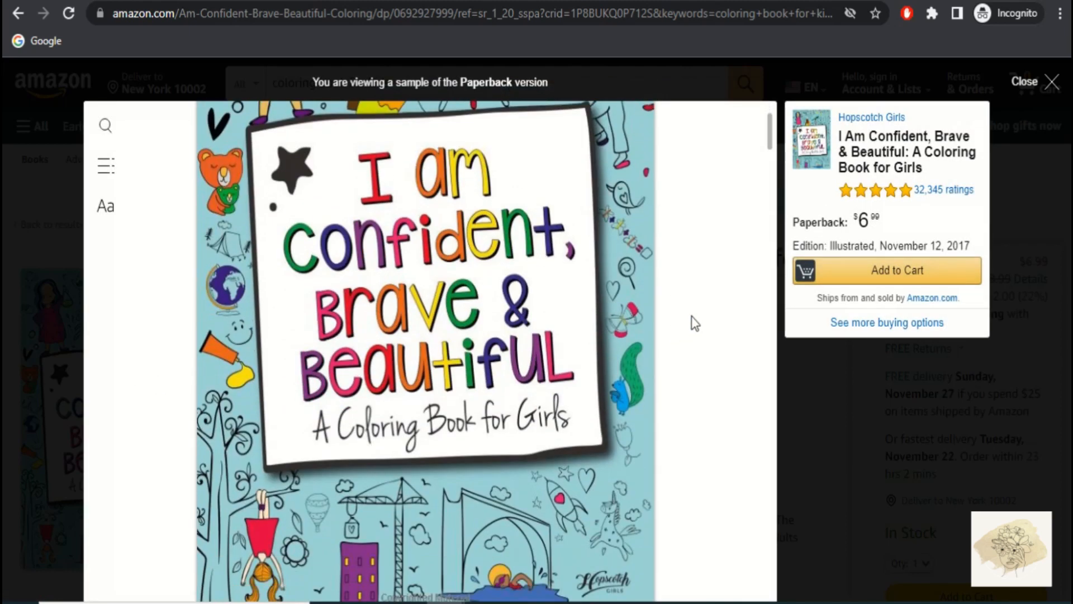
{"action": "scroll", "coordinate": [695, 323], "scroll_direction": "down", "scroll_amount": 2}
{"action": "scroll", "coordinate": [694, 323], "scroll_direction": "down", "scroll_amount": 10}
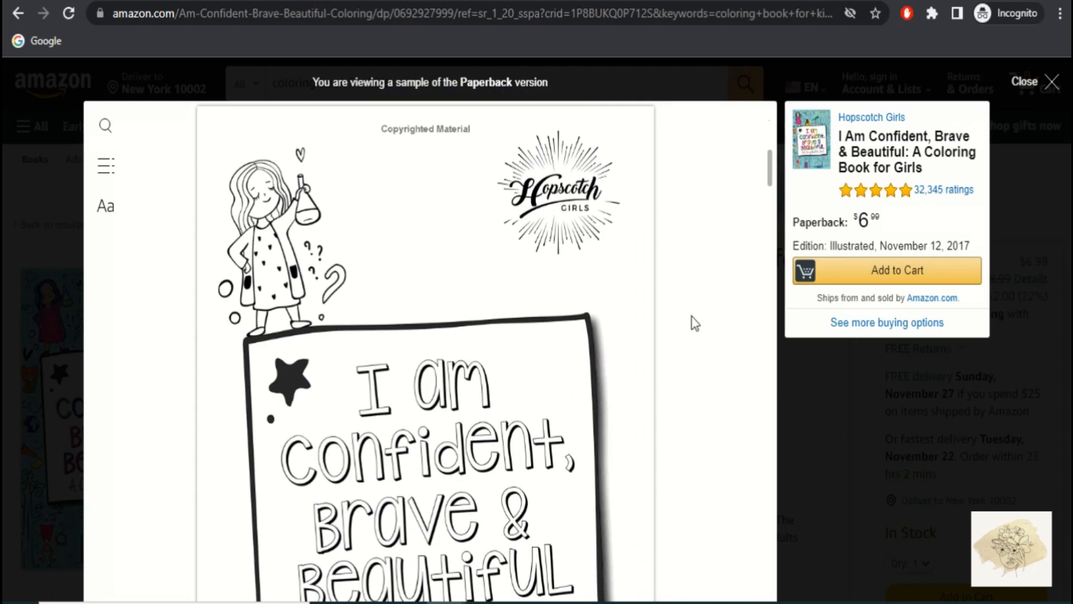
{"action": "scroll", "coordinate": [695, 324], "scroll_direction": "down", "scroll_amount": 13}
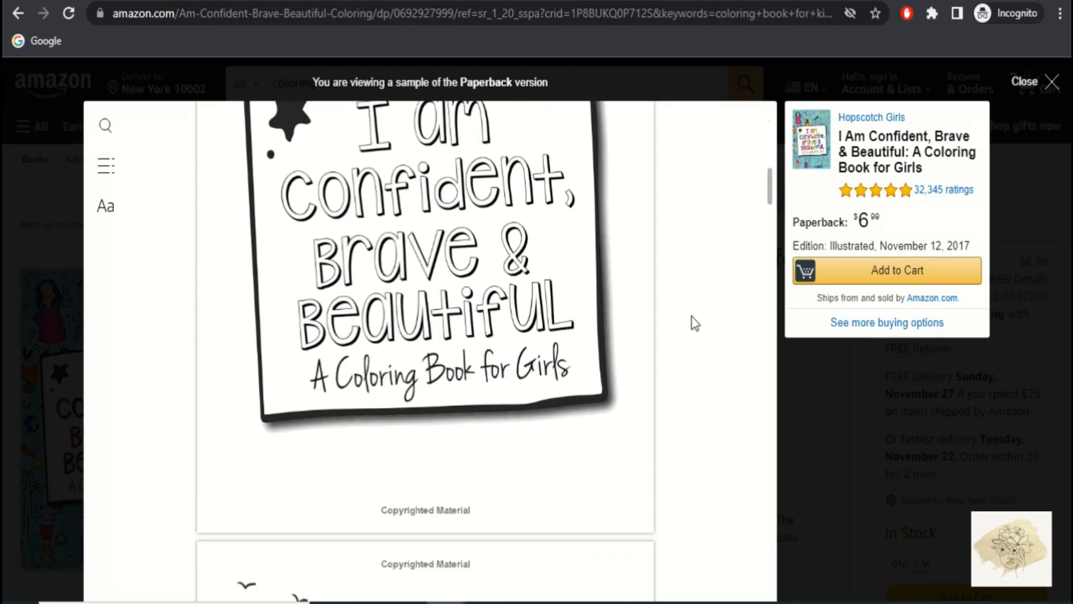
{"action": "scroll", "coordinate": [695, 323], "scroll_direction": "down", "scroll_amount": 8}
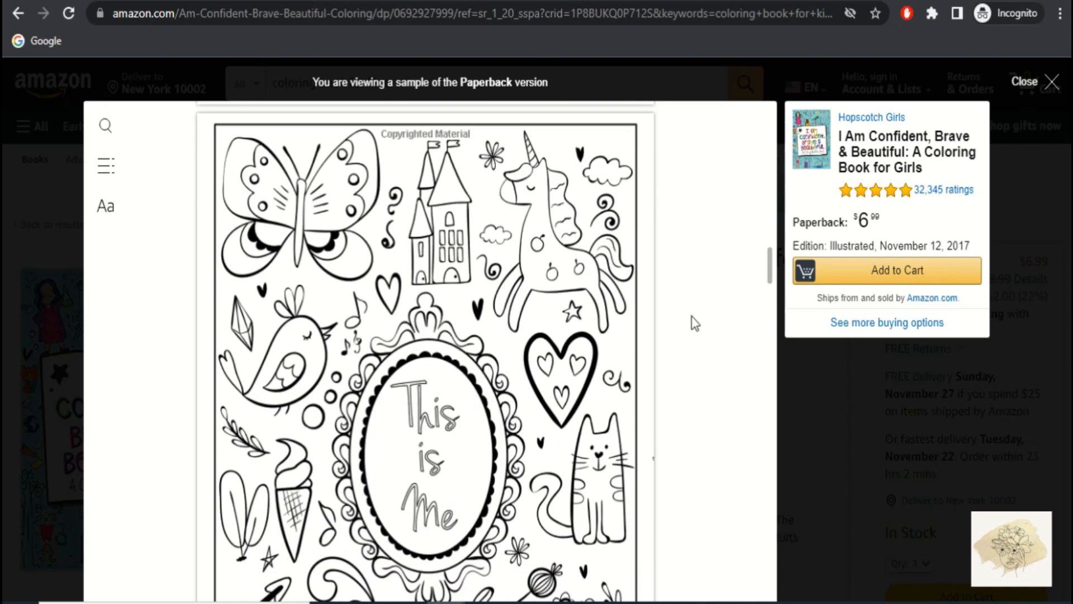
{"action": "scroll", "coordinate": [695, 323], "scroll_direction": "down", "scroll_amount": 2}
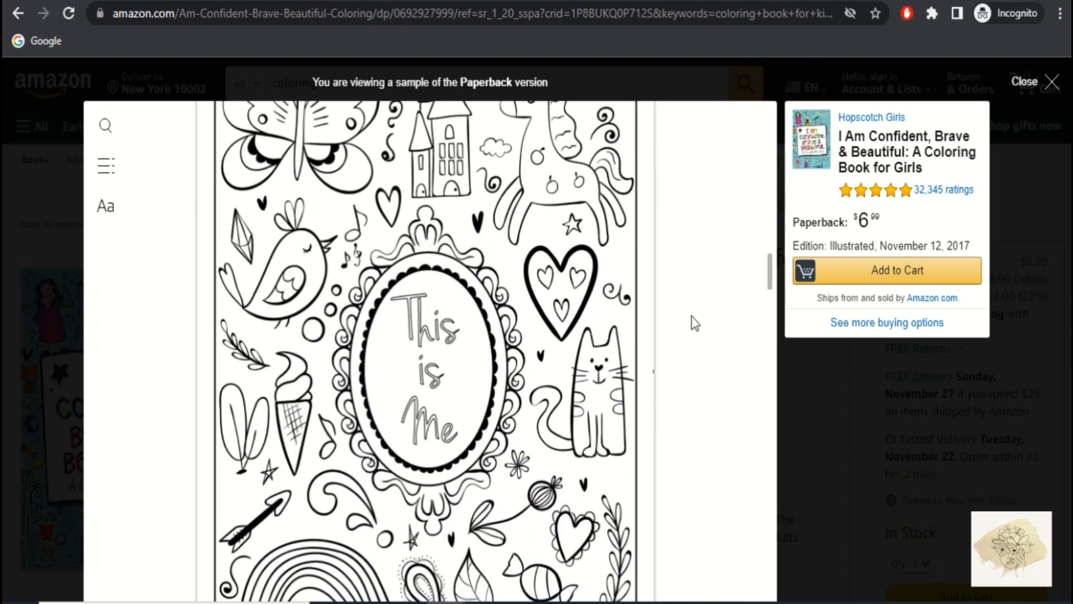
{"action": "scroll", "coordinate": [694, 323], "scroll_direction": "down", "scroll_amount": 2}
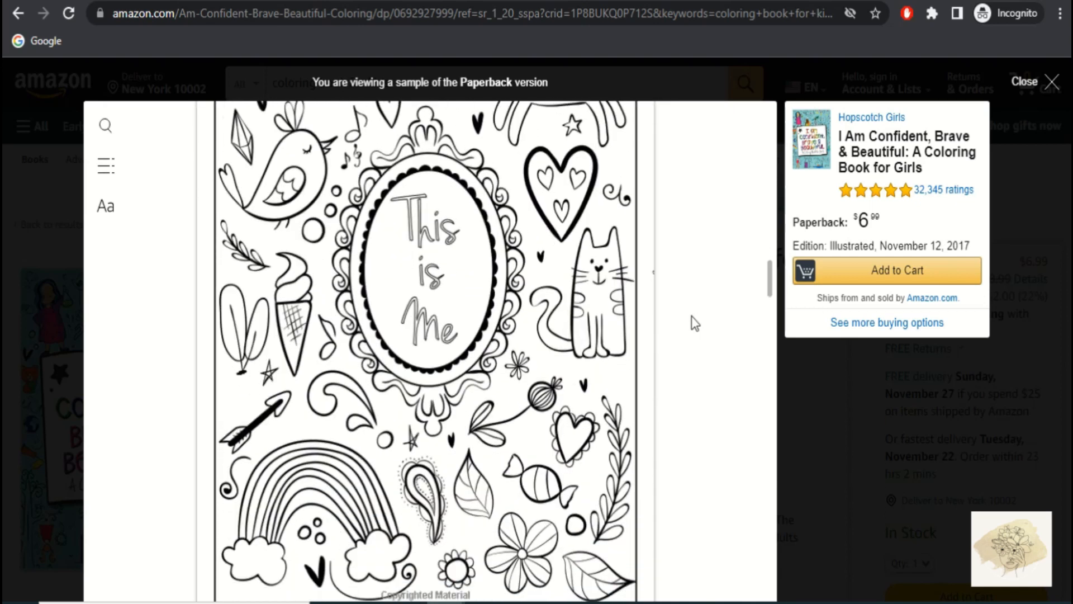
{"action": "scroll", "coordinate": [695, 323], "scroll_direction": "down", "scroll_amount": 4}
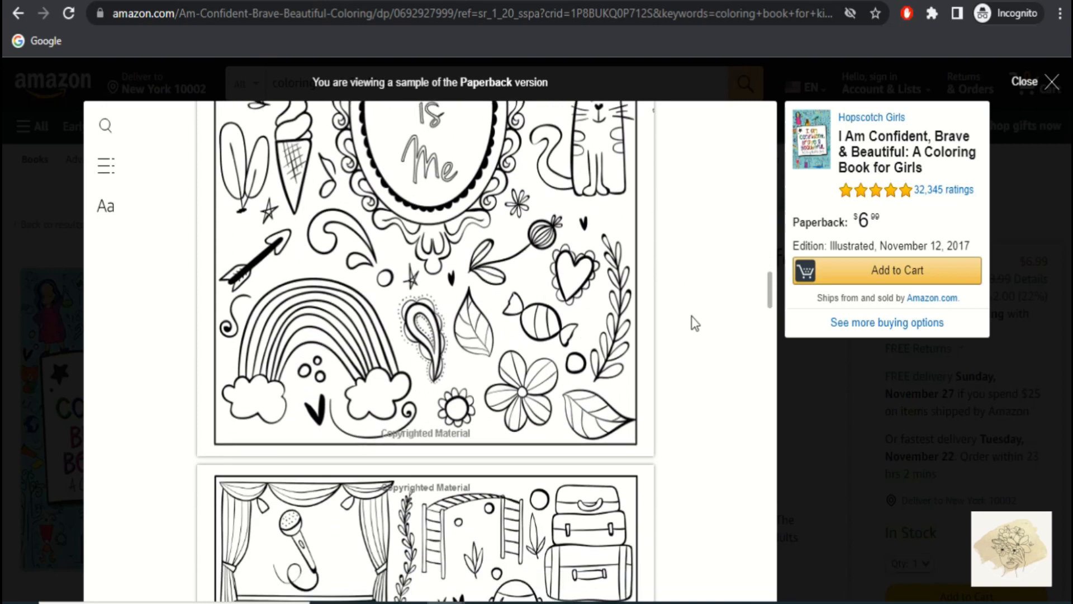
{"action": "scroll", "coordinate": [694, 323], "scroll_direction": "down", "scroll_amount": 6}
{"action": "scroll", "coordinate": [695, 323], "scroll_direction": "down", "scroll_amount": 2}
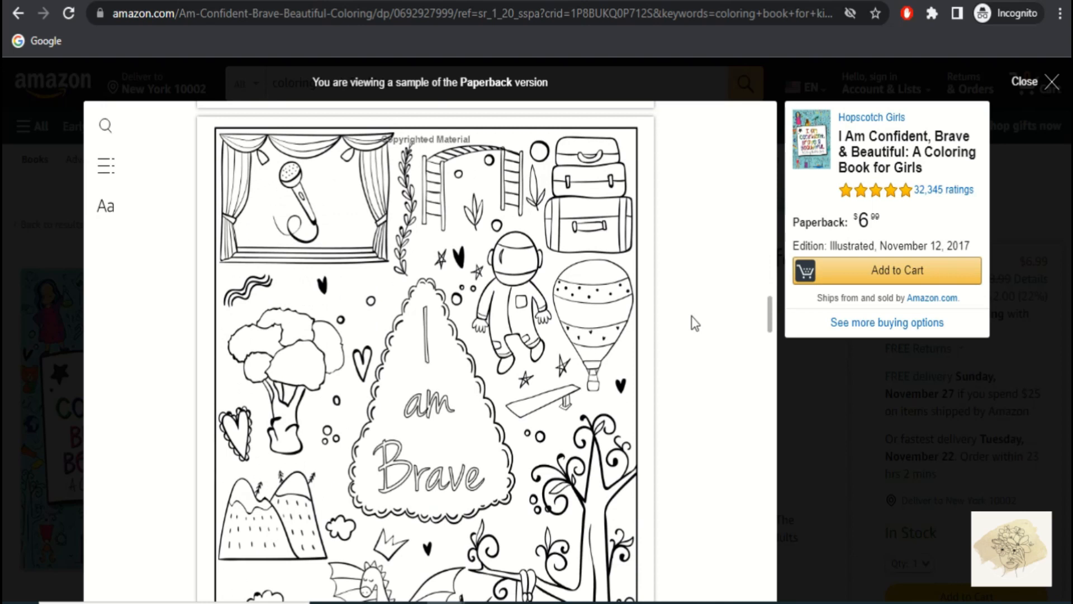
{"action": "scroll", "coordinate": [695, 323], "scroll_direction": "down", "scroll_amount": 4}
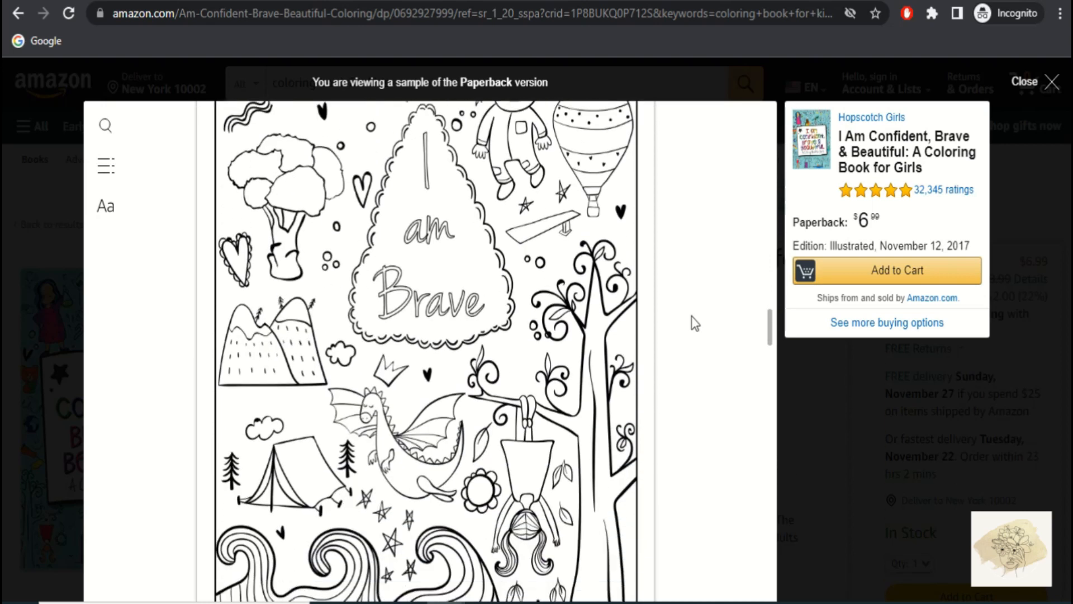
{"action": "scroll", "coordinate": [695, 323], "scroll_direction": "down", "scroll_amount": 4}
{"action": "scroll", "coordinate": [695, 323], "scroll_direction": "down", "scroll_amount": 6}
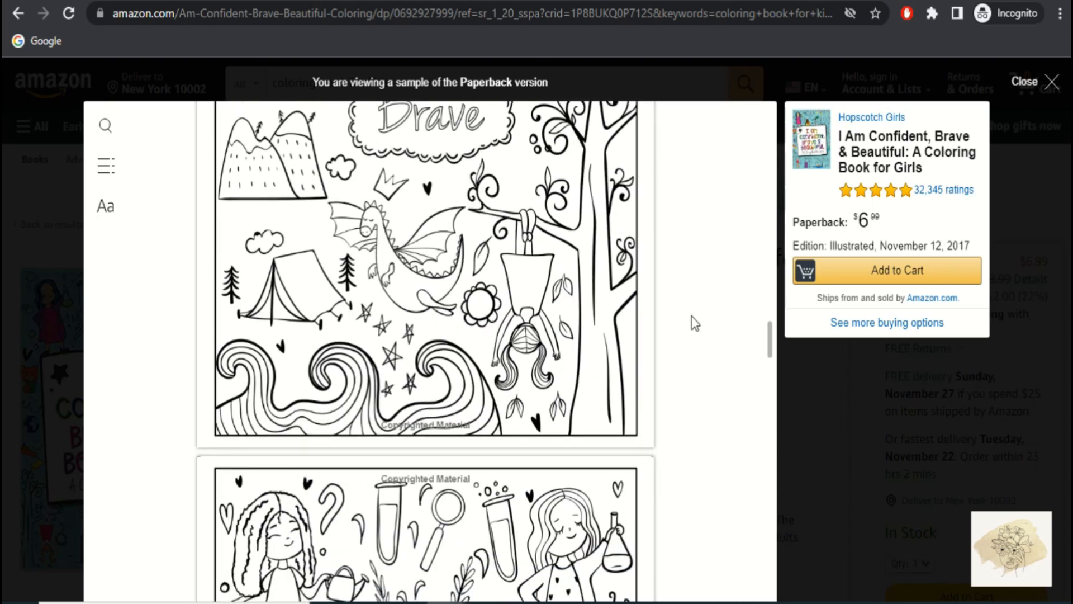
{"action": "scroll", "coordinate": [695, 323], "scroll_direction": "down", "scroll_amount": 8}
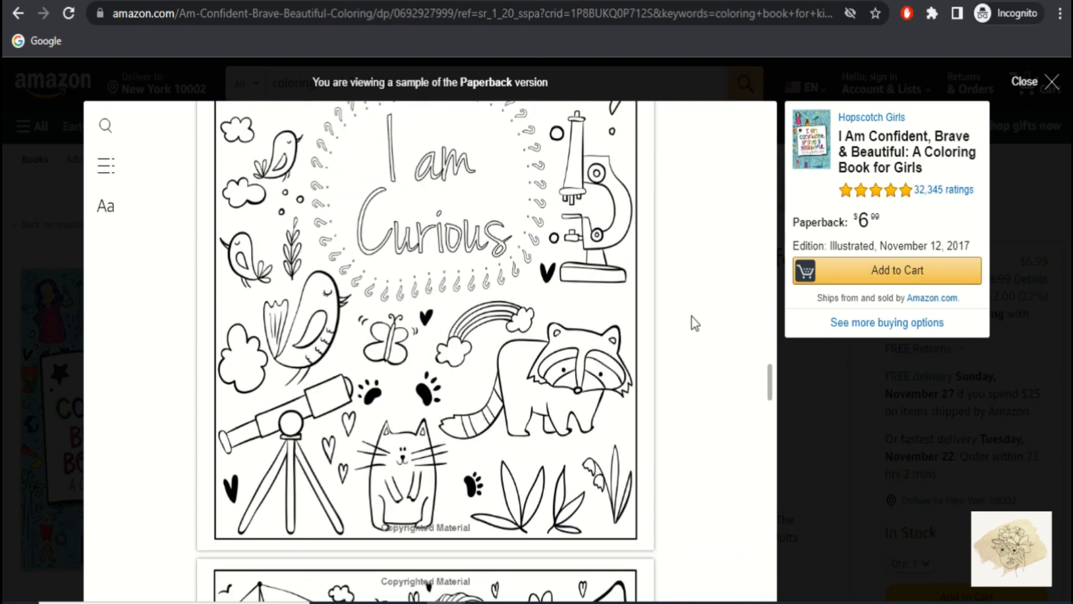
{"action": "scroll", "coordinate": [695, 323], "scroll_direction": "down", "scroll_amount": 10}
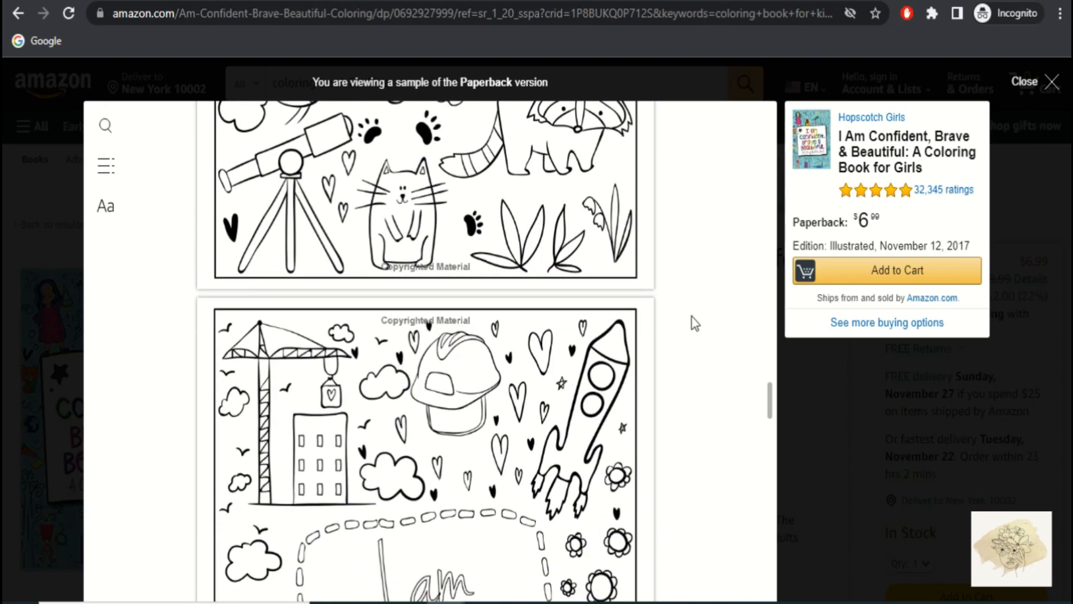
Examine the remaining sample coloring pages of "I Am Confident, Brave & Beautiful", from "I am Inventive" to "I am Bright"
{"action": "scroll", "coordinate": [695, 323], "scroll_direction": "down", "scroll_amount": 8}
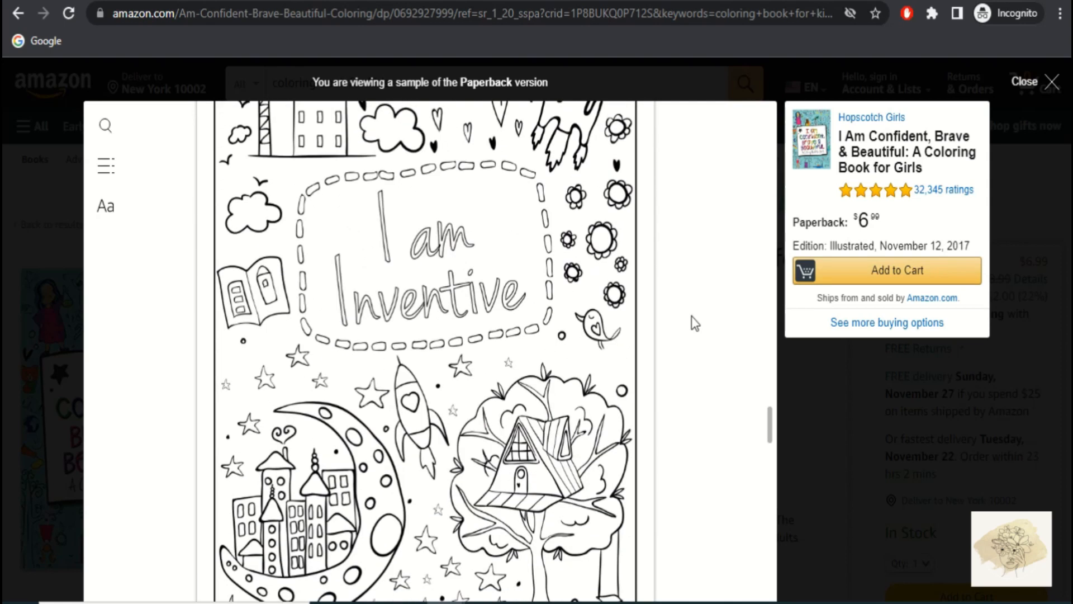
{"action": "scroll", "coordinate": [695, 323], "scroll_direction": "down", "scroll_amount": 5}
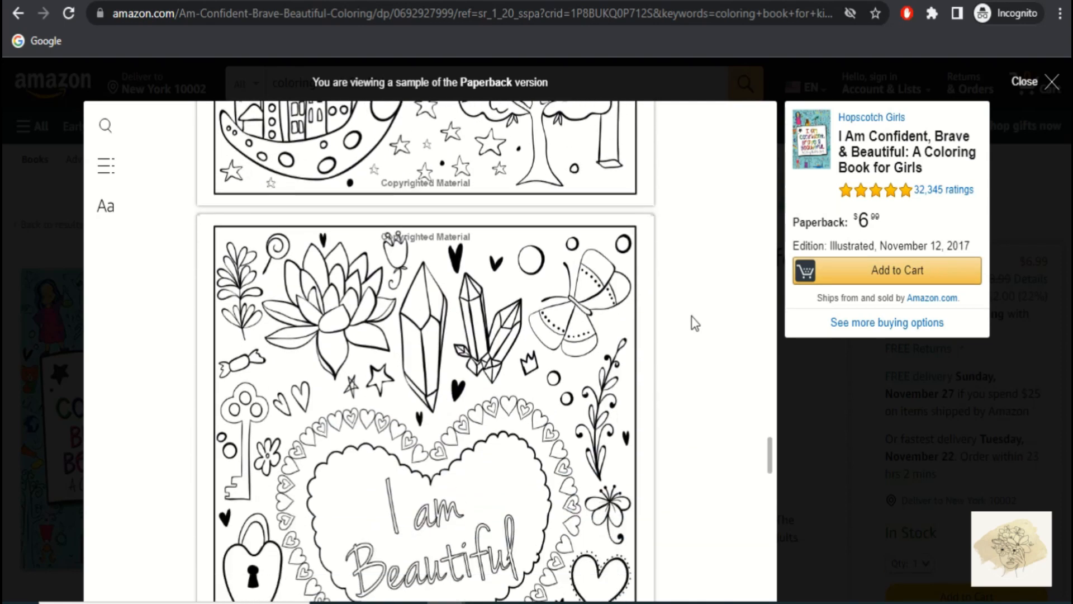
{"action": "scroll", "coordinate": [695, 324], "scroll_direction": "down", "scroll_amount": 2}
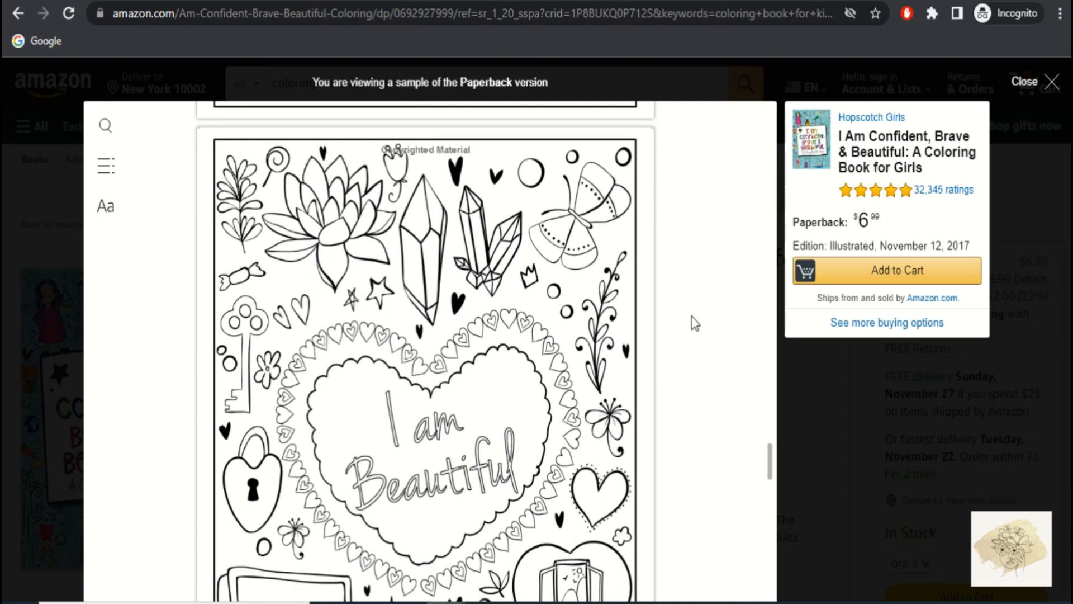
{"action": "scroll", "coordinate": [695, 323], "scroll_direction": "down", "scroll_amount": 5}
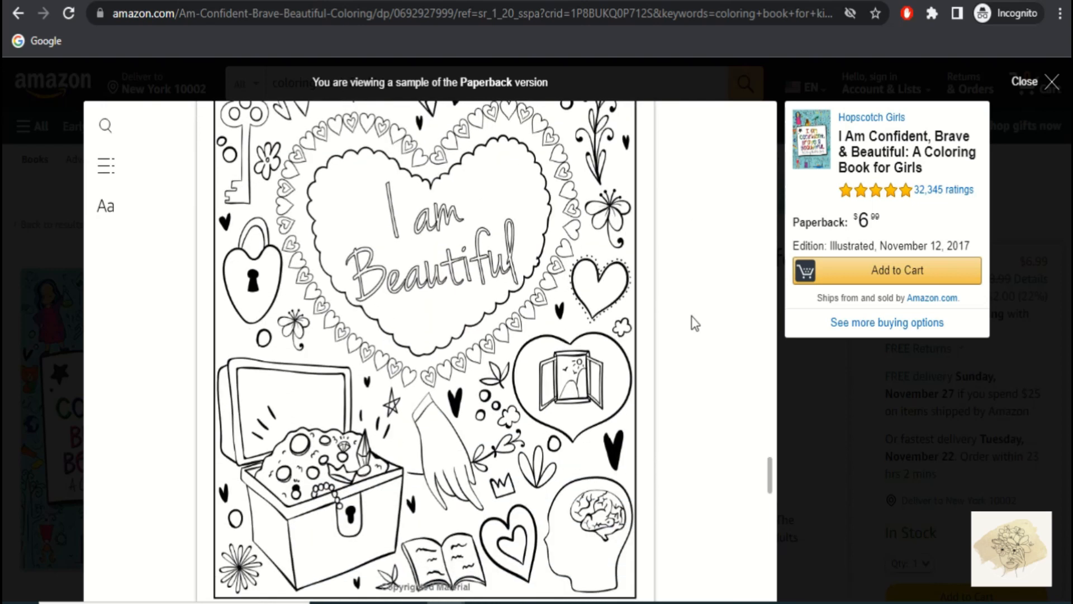
{"action": "scroll", "coordinate": [695, 324], "scroll_direction": "down", "scroll_amount": 1}
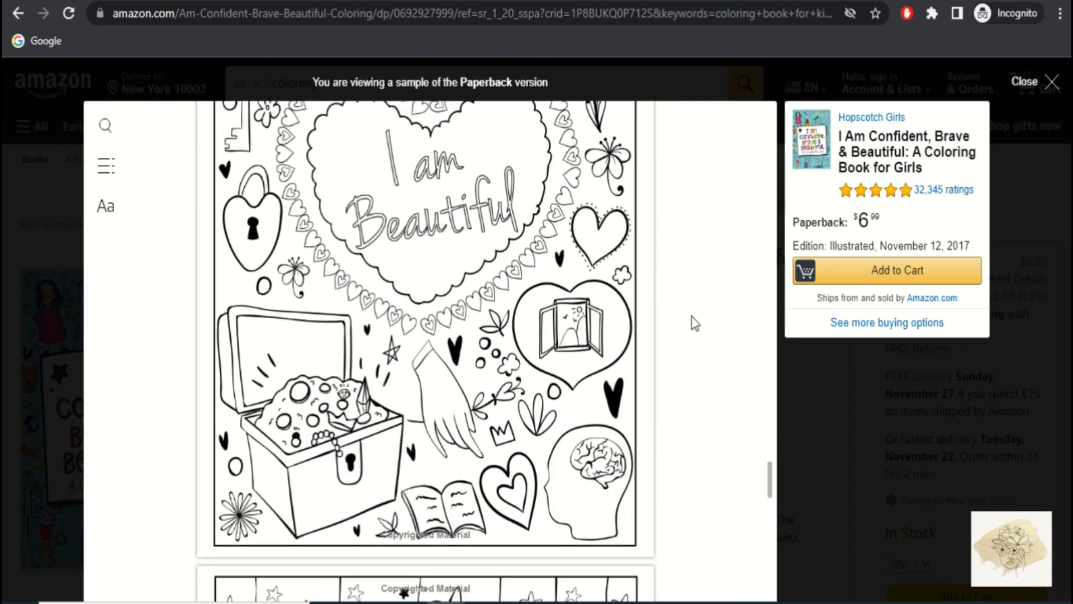
{"action": "scroll", "coordinate": [695, 323], "scroll_direction": "down", "scroll_amount": 12}
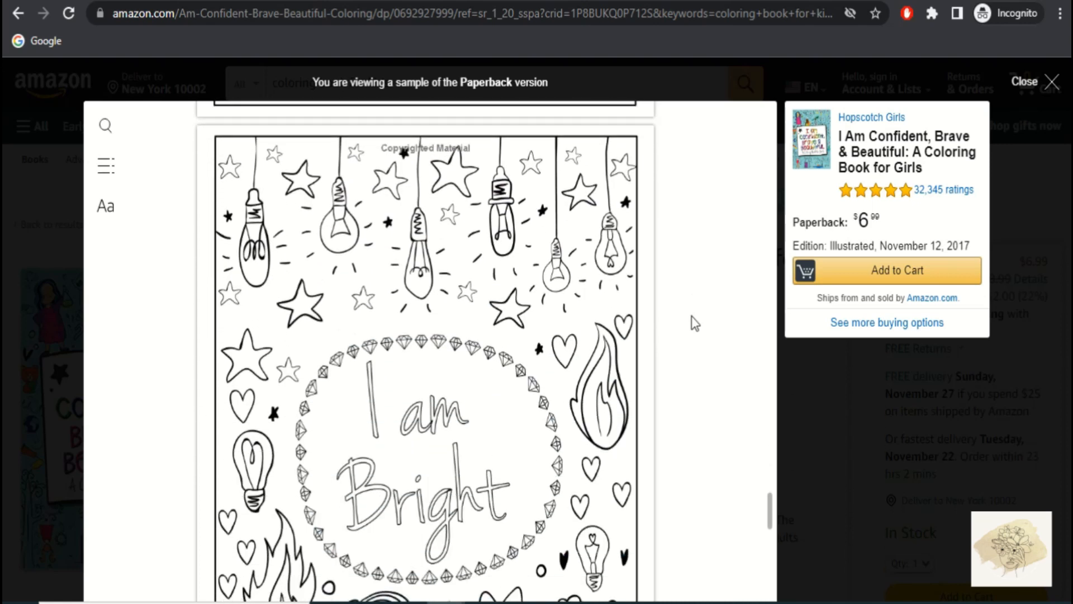
{"action": "scroll", "coordinate": [695, 323], "scroll_direction": "down", "scroll_amount": 4}
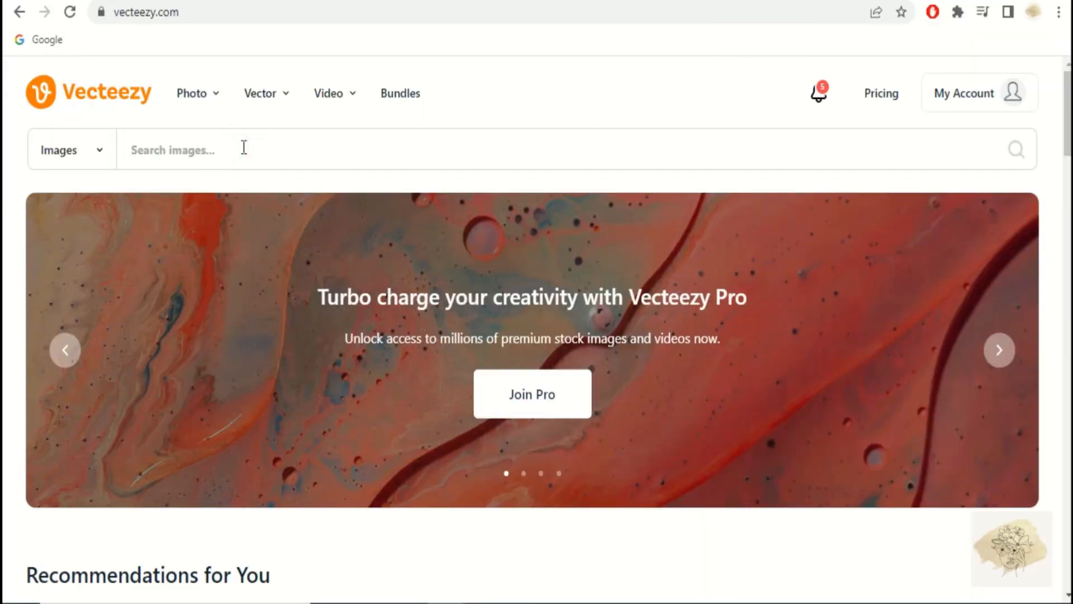
On Vecteezy, search for "Unicorn" with the content type set to Vectors
{"action": "type", "text": "Unicorn"}
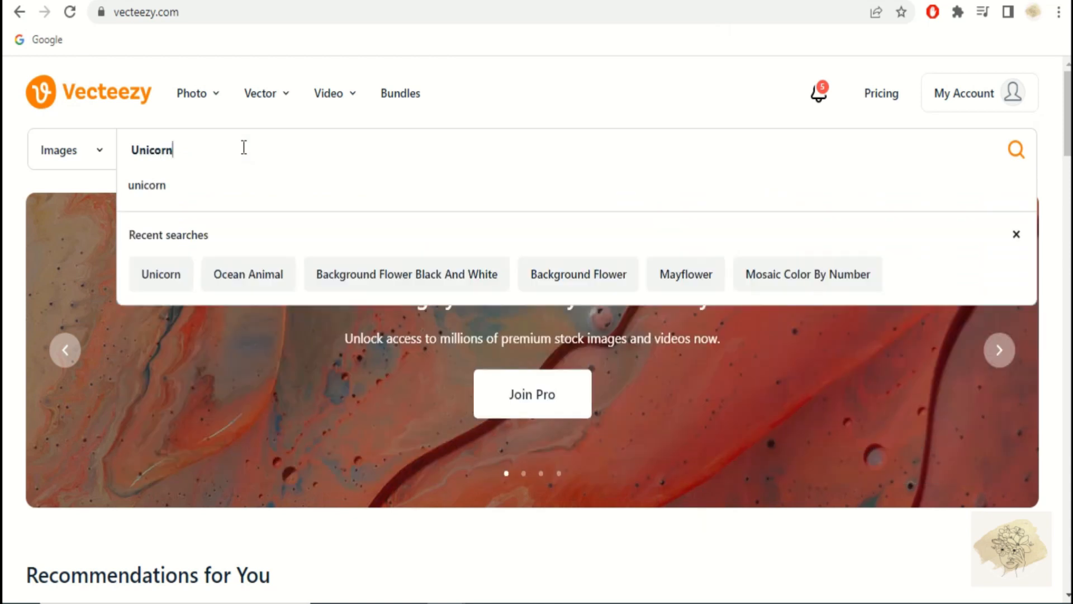
{"action": "left_click", "coordinate": [96, 158]}
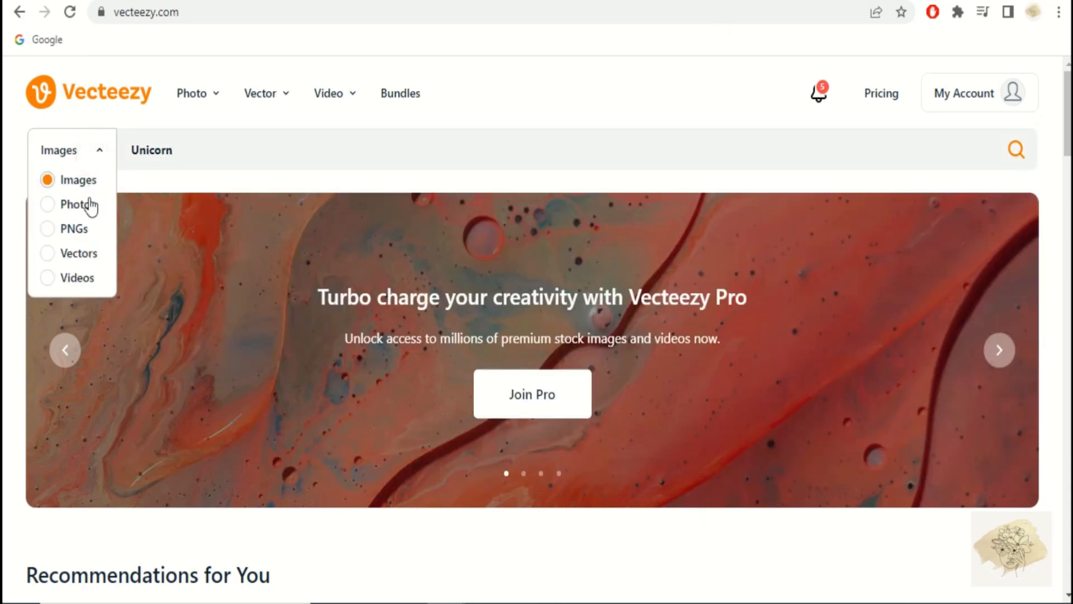
{"action": "left_click", "coordinate": [79, 253]}
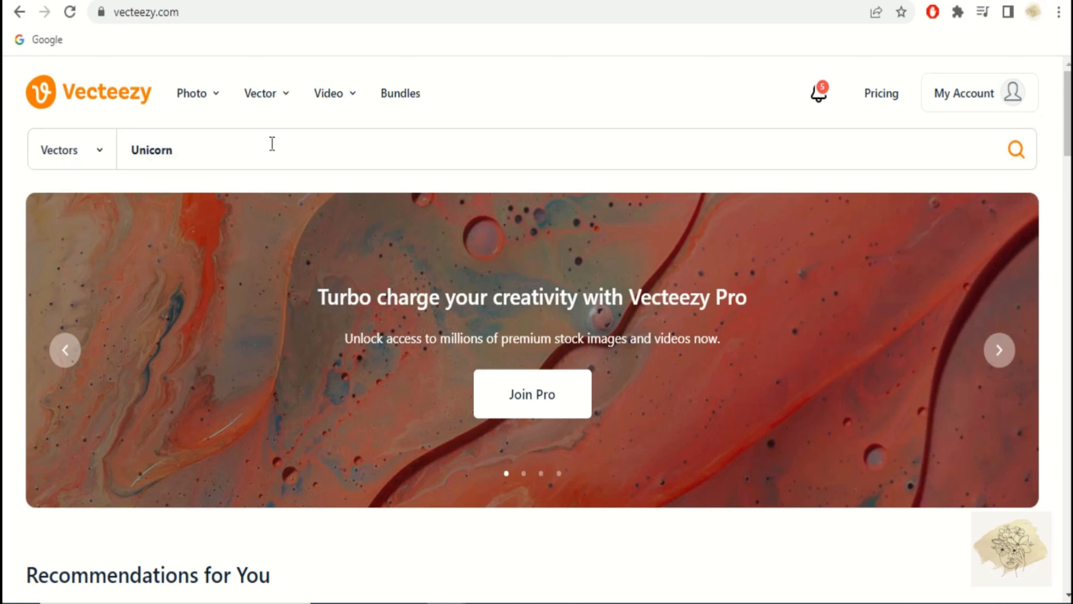
{"action": "left_click", "coordinate": [1016, 150]}
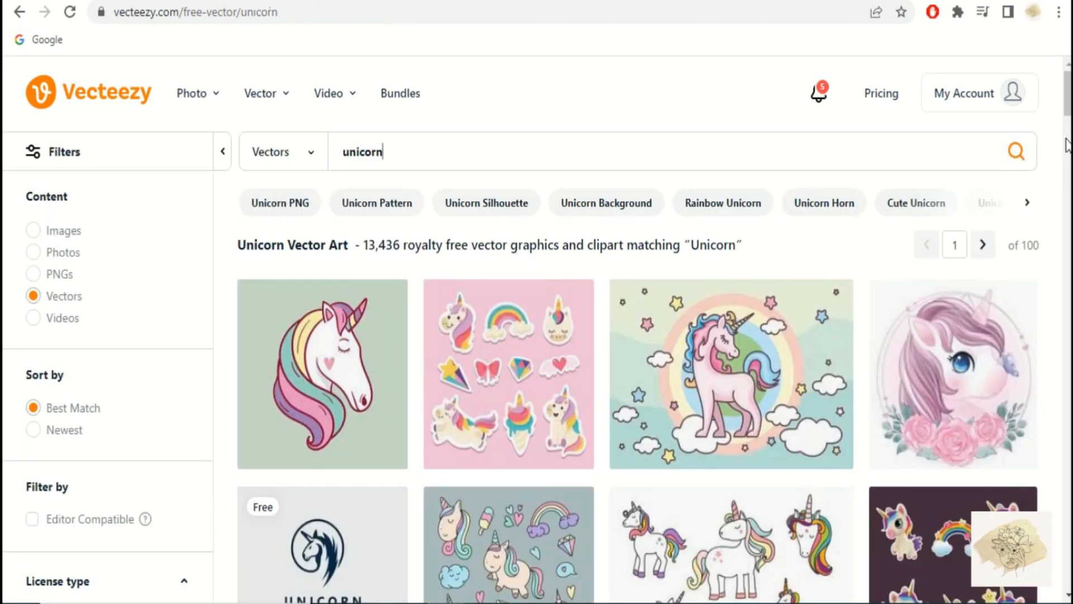
Look through the unicorn vector results for a free character suited to a kids' coloring book
{"action": "scroll", "coordinate": [637, 369], "scroll_direction": "down", "scroll_amount": 4}
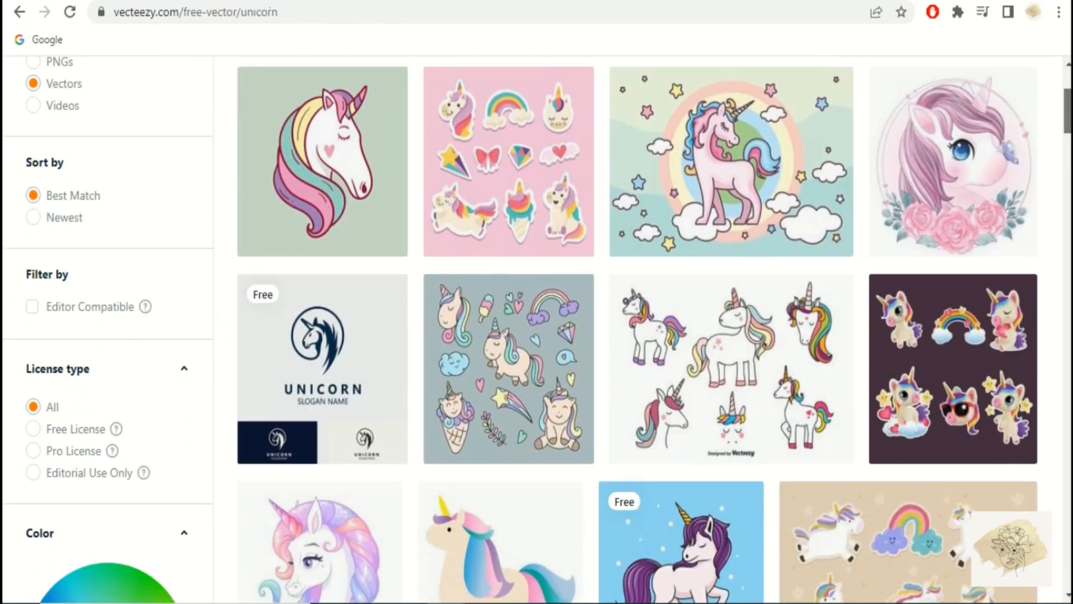
{"action": "scroll", "coordinate": [637, 369], "scroll_direction": "down", "scroll_amount": 5}
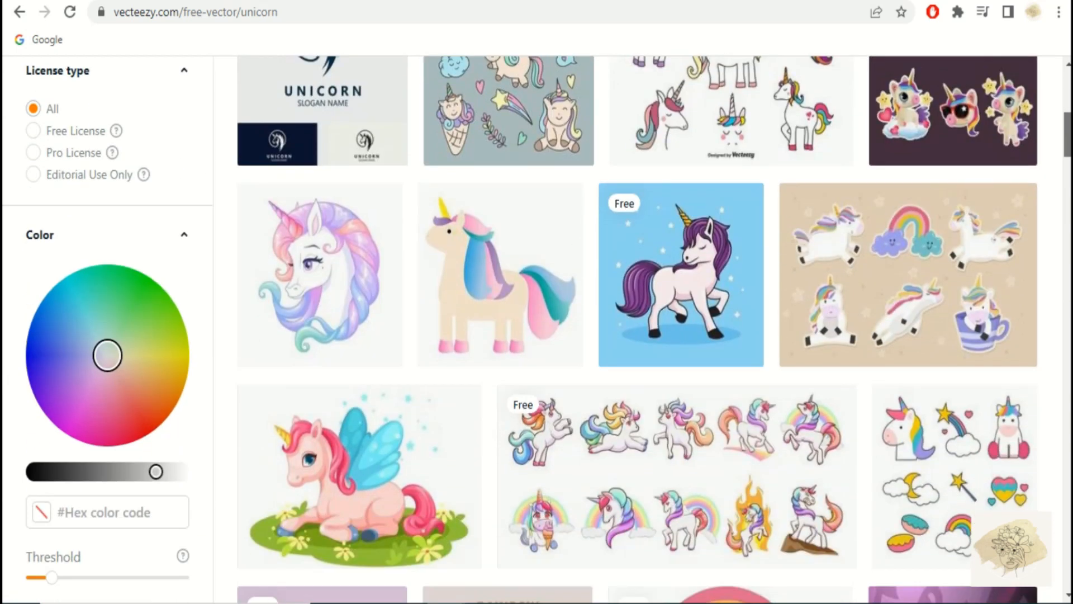
{"action": "scroll", "coordinate": [638, 369], "scroll_direction": "down", "scroll_amount": 3}
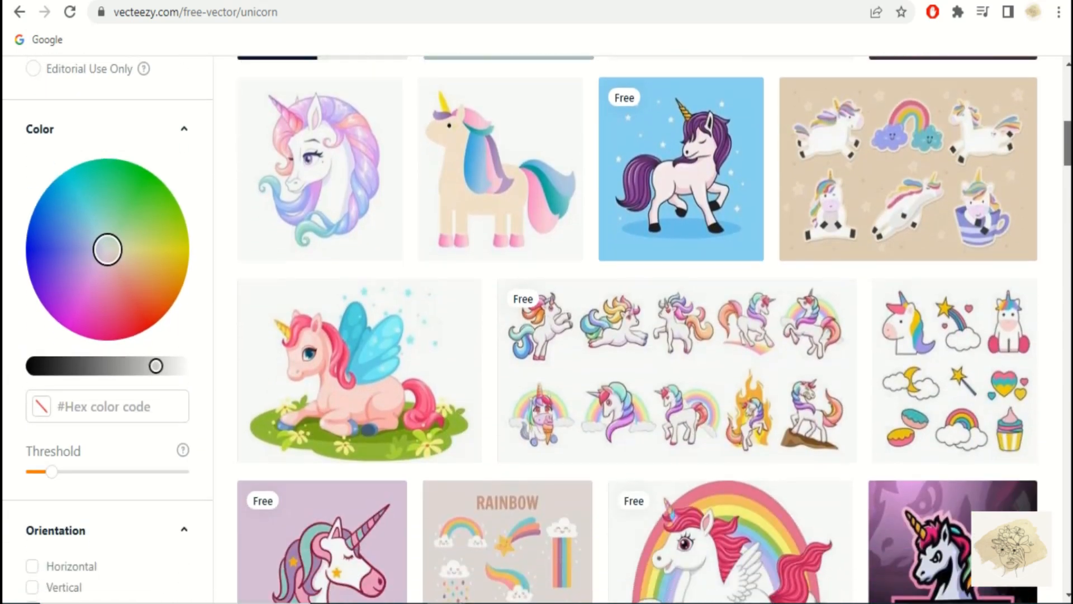
{"action": "scroll", "coordinate": [637, 329], "scroll_direction": "down", "scroll_amount": 8}
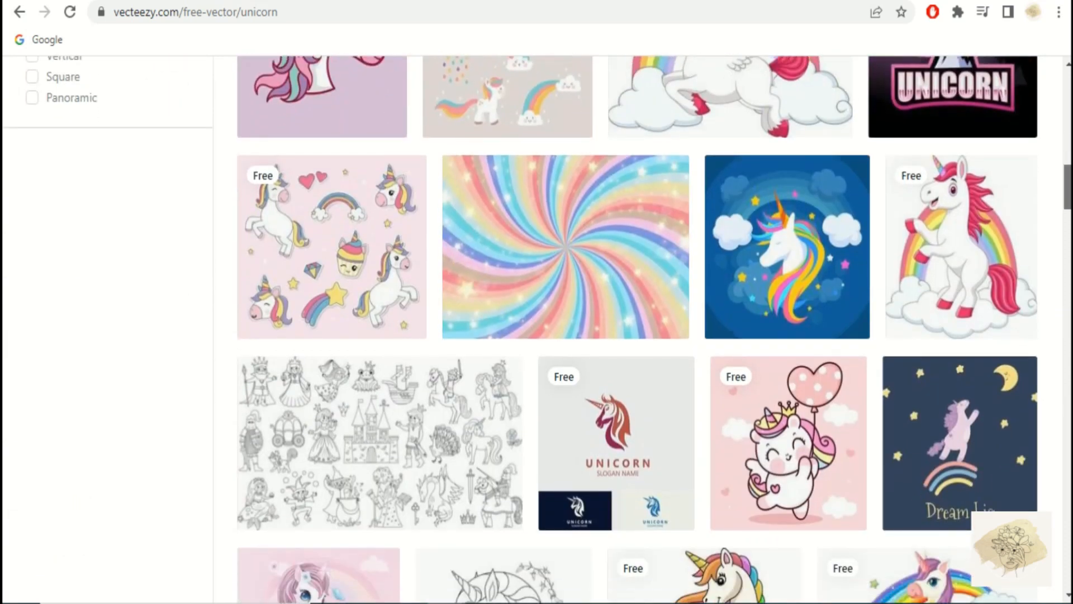
{"action": "scroll", "coordinate": [638, 330], "scroll_direction": "down", "scroll_amount": 6}
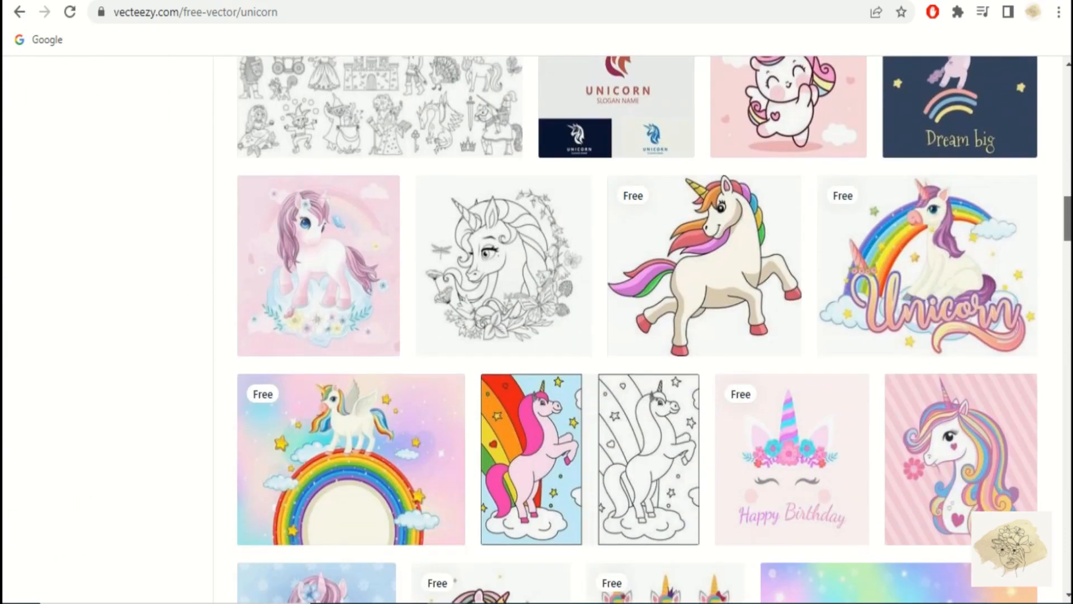
{"action": "scroll", "coordinate": [637, 330], "scroll_direction": "down", "scroll_amount": 2}
{"action": "scroll", "coordinate": [637, 329], "scroll_direction": "down", "scroll_amount": 10}
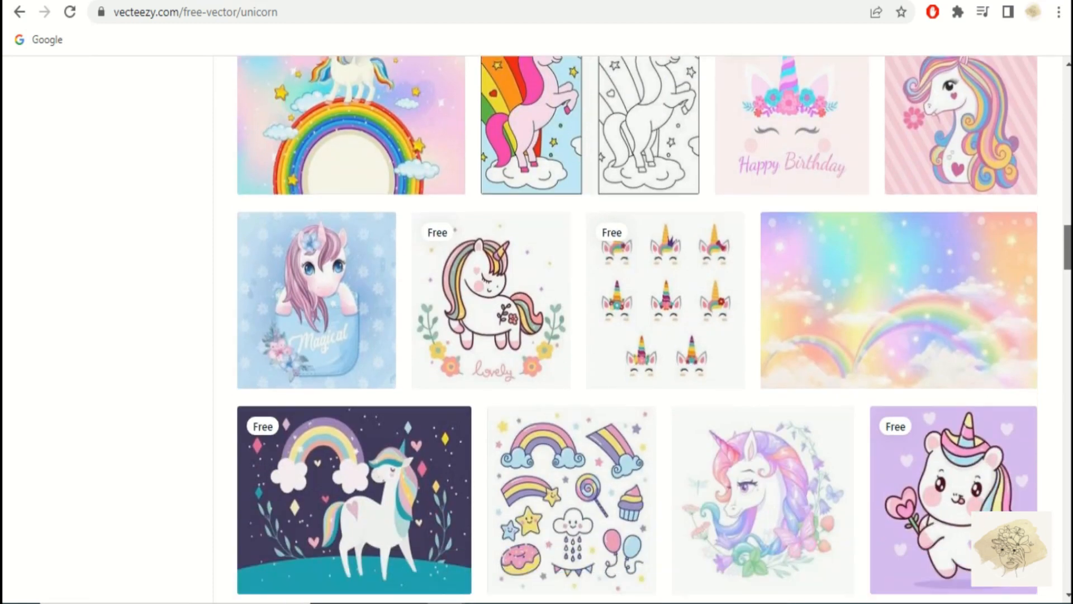
{"action": "scroll", "coordinate": [637, 330], "scroll_direction": "down", "scroll_amount": 3}
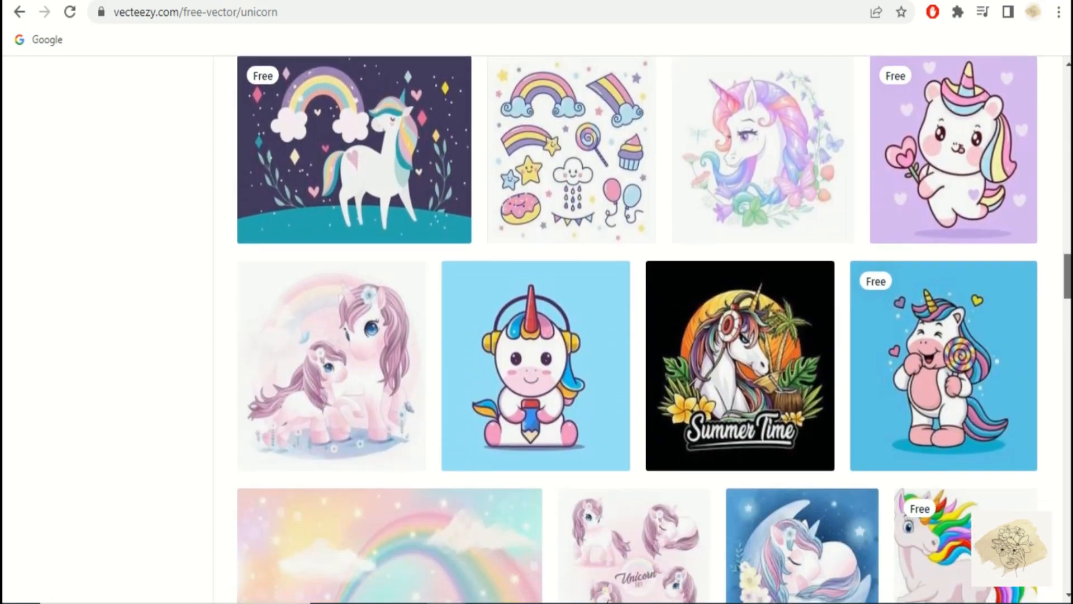
Open the free cartoon unicorn with a lollipop in a new tab and go to its designer's profile page
{"action": "right_click", "coordinate": [951, 258]}
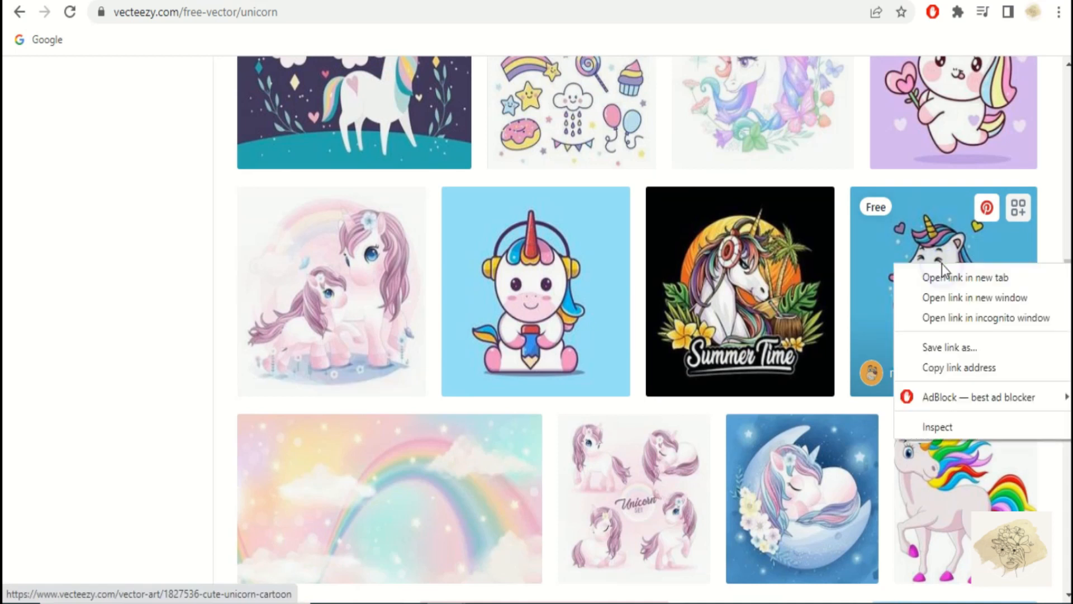
{"action": "left_click", "coordinate": [954, 279]}
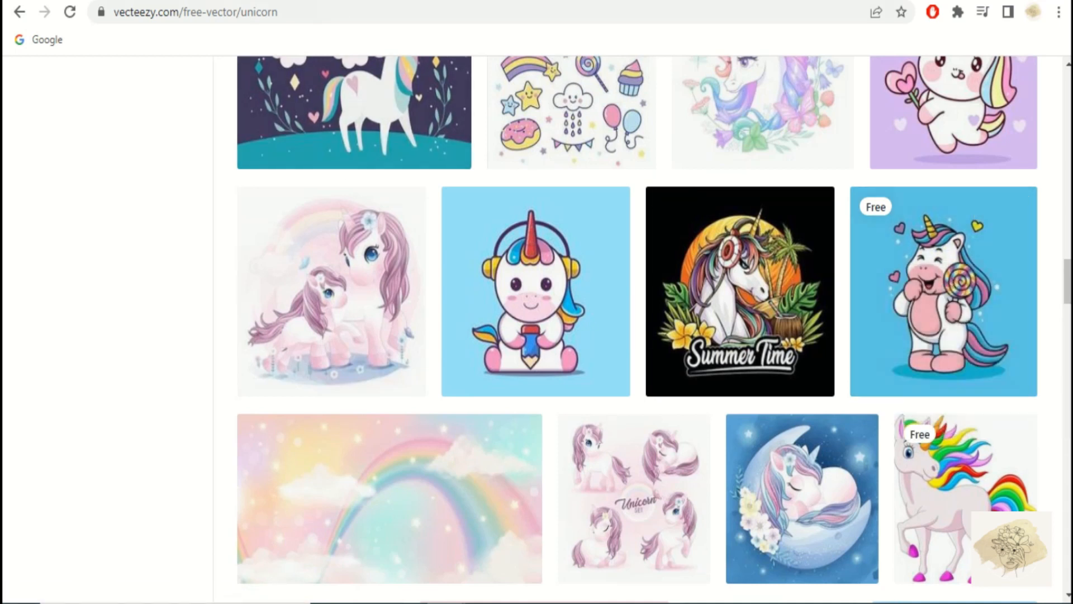
{"action": "left_click", "coordinate": [380, 1]}
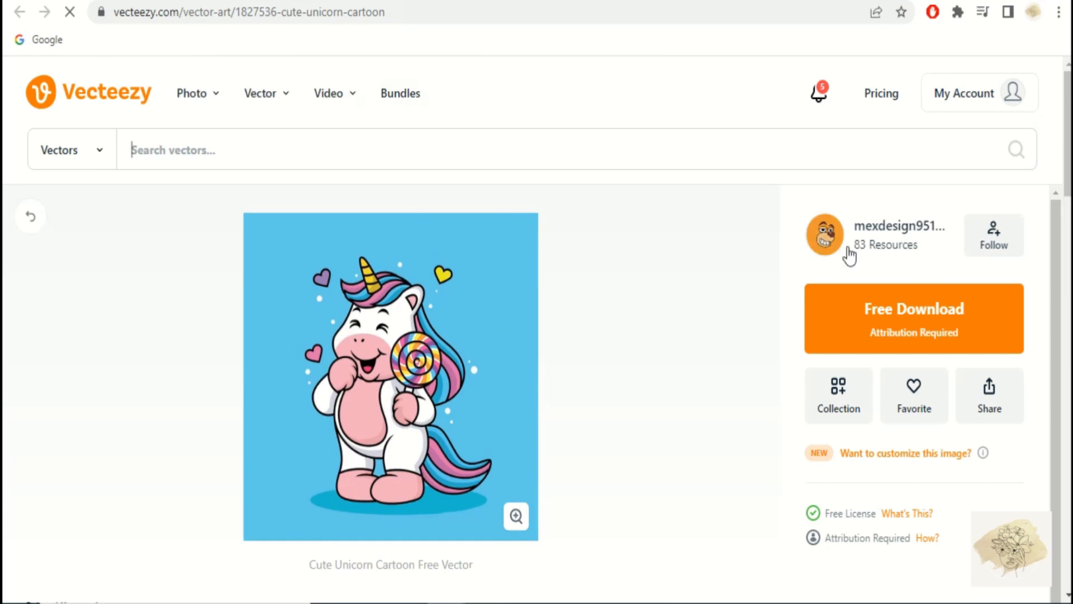
{"action": "left_click", "coordinate": [507, 233]}
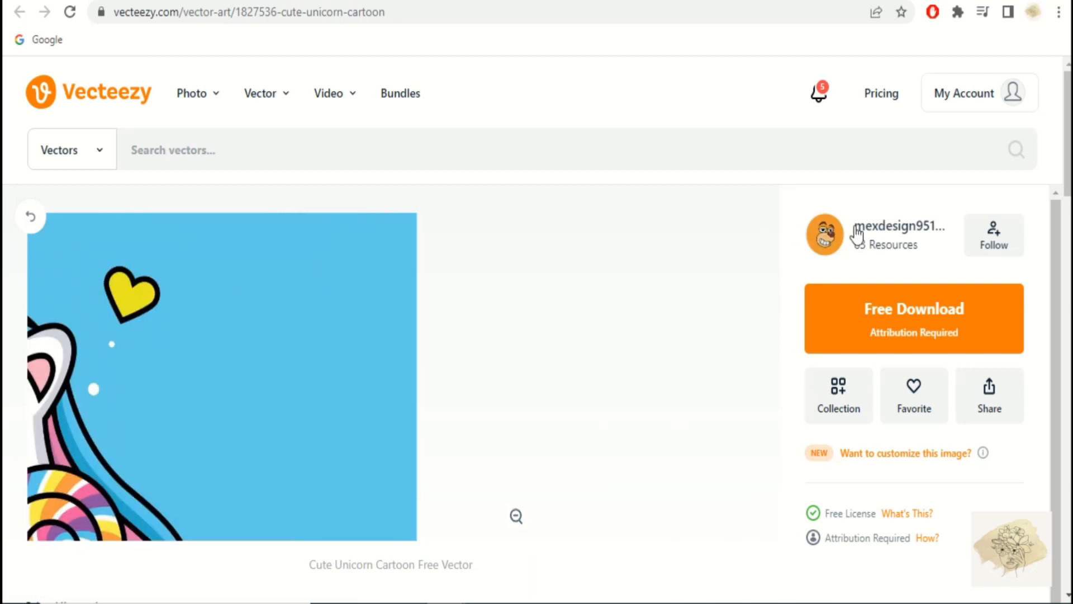
{"action": "left_click", "coordinate": [881, 227]}
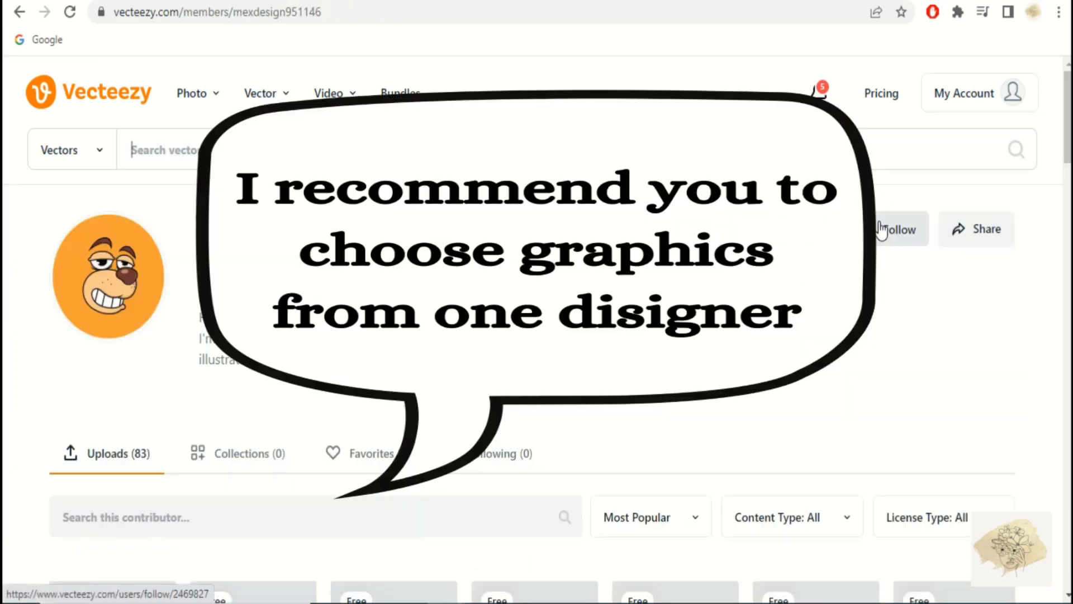
From the designer's uploads, open the coffee cup unicorn and the standing funny-expression unicorn in new tabs
{"action": "scroll", "coordinate": [5, 367], "scroll_direction": "down", "scroll_amount": 4}
{"action": "scroll", "coordinate": [4, 366], "scroll_direction": "down", "scroll_amount": 4}
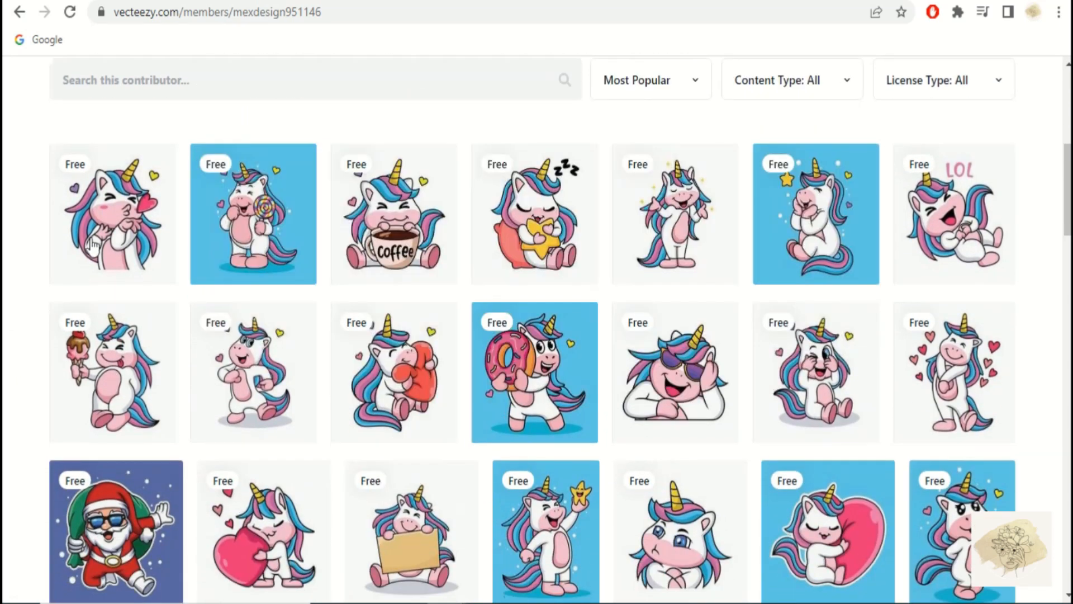
{"action": "right_click", "coordinate": [414, 199]}
{"action": "left_click", "coordinate": [422, 211]}
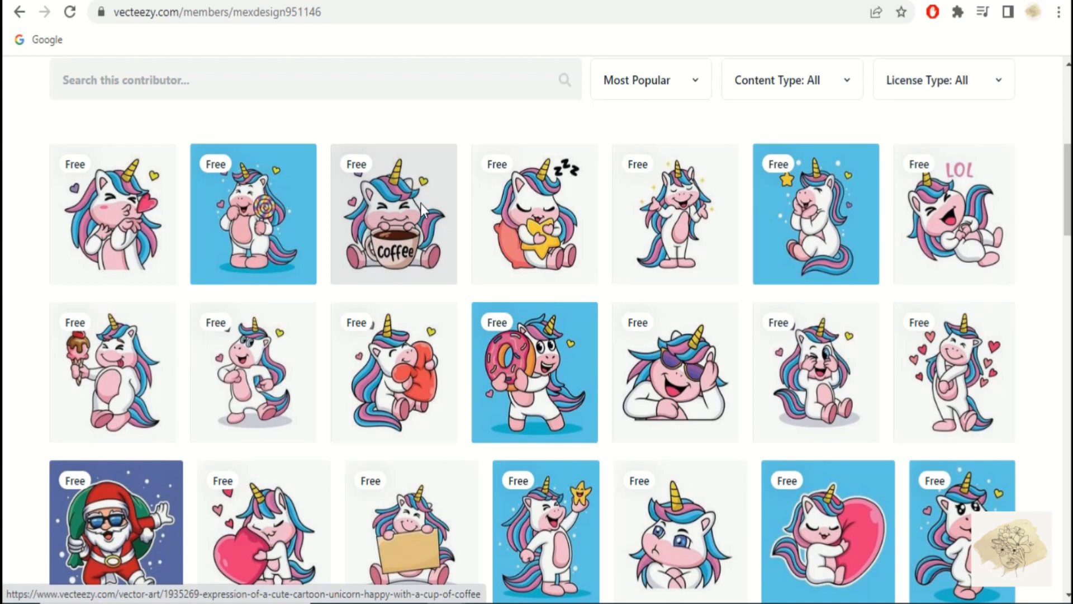
{"action": "right_click", "coordinate": [677, 218]}
{"action": "left_click", "coordinate": [682, 222]}
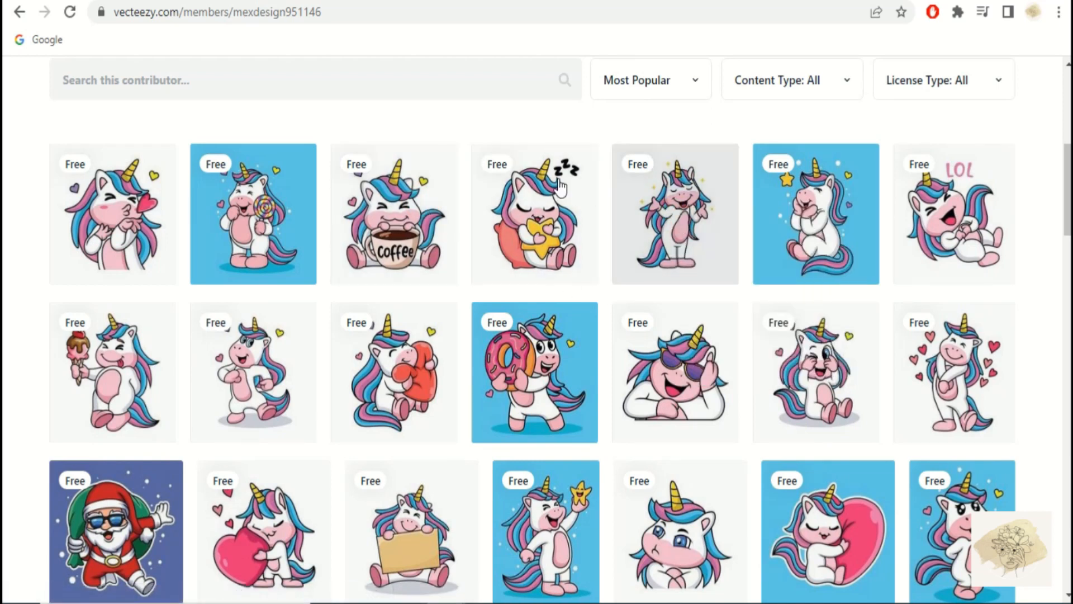
Download the free coffee cup unicorn and funny-expression unicorn vectors, then return to the designer's uploads
{"action": "key", "text": "ctrl+Tab"}
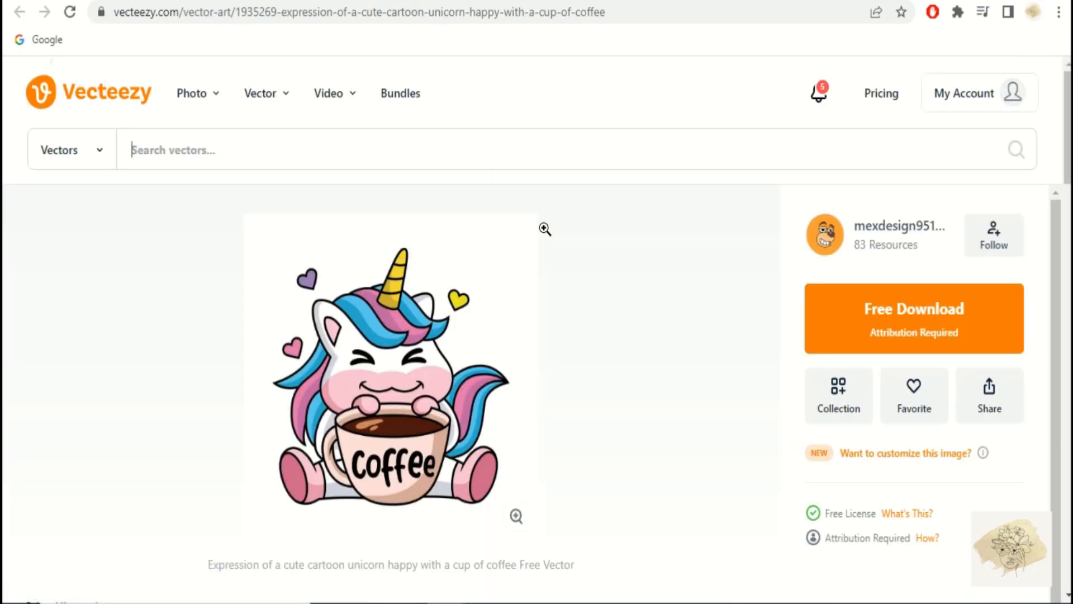
{"action": "left_click", "coordinate": [923, 313]}
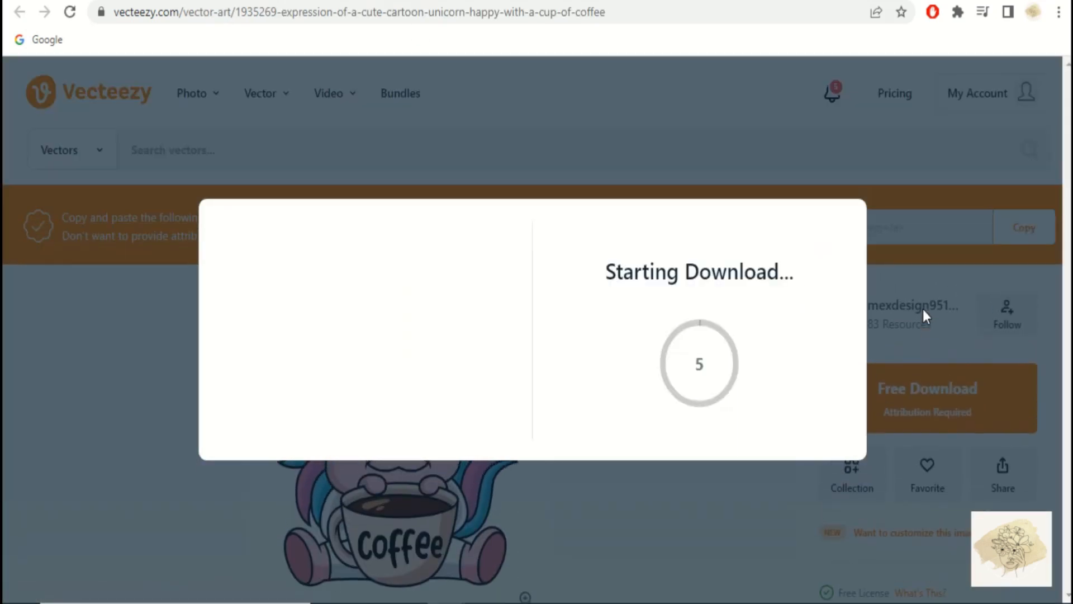
{"action": "key", "text": "ctrl+Tab"}
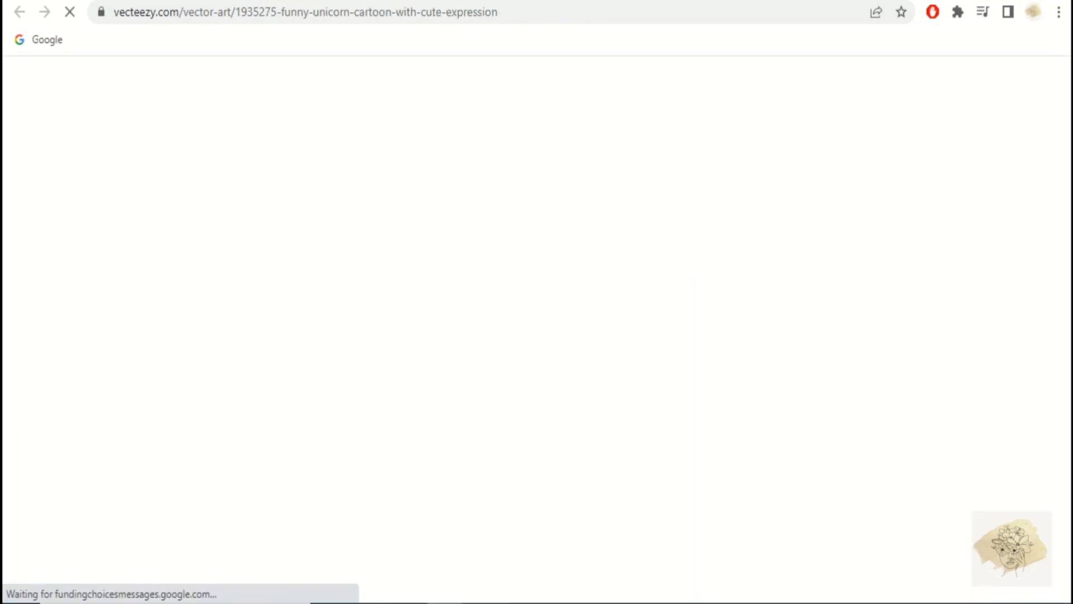
{"action": "left_click", "coordinate": [908, 306]}
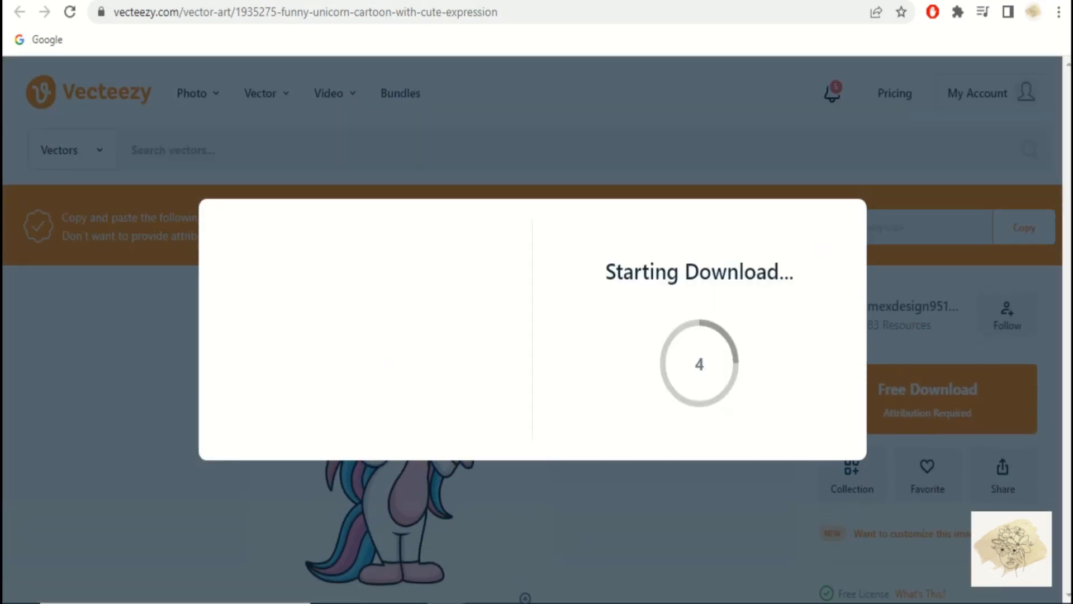
{"action": "key", "text": "ctrl+Tab"}
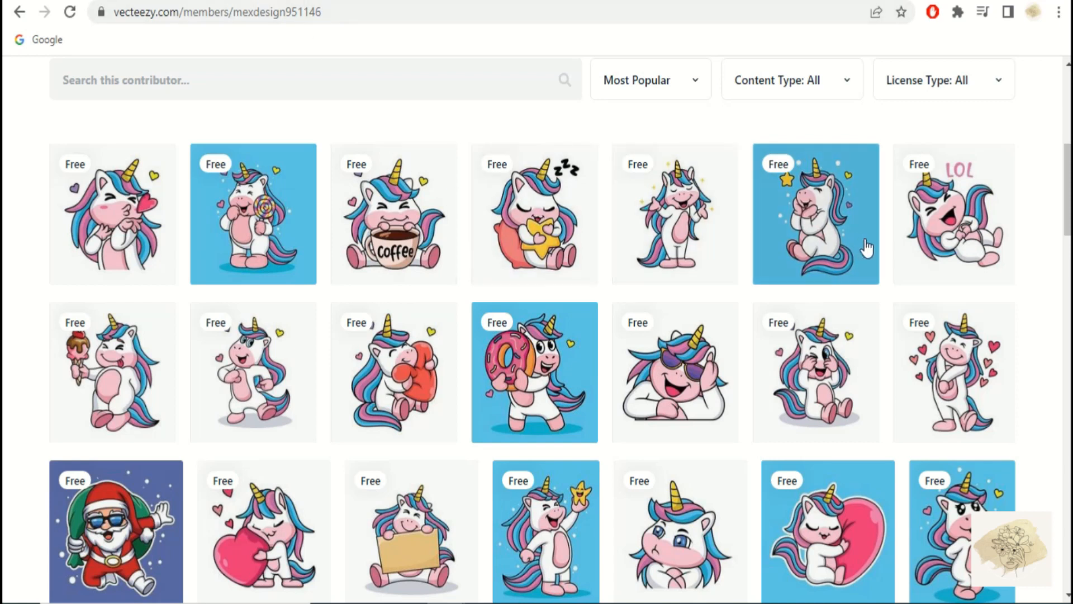
Download the free happy unicorn vector surrounded by hearts and go back to the designer's uploads
{"action": "left_click", "coordinate": [962, 370]}
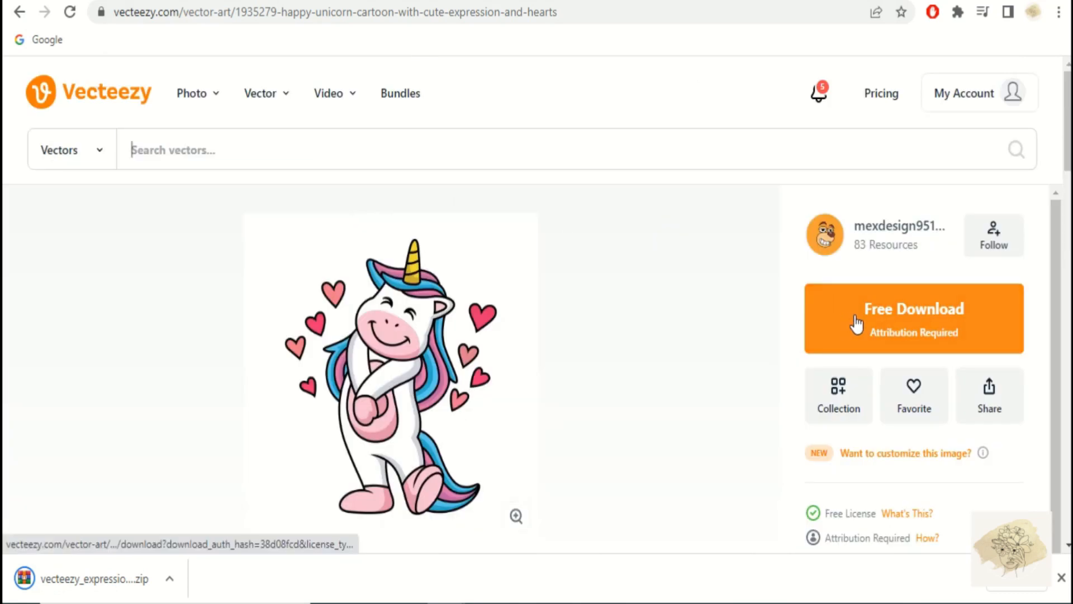
{"action": "left_click", "coordinate": [856, 323]}
{"action": "left_click", "coordinate": [20, 11]}
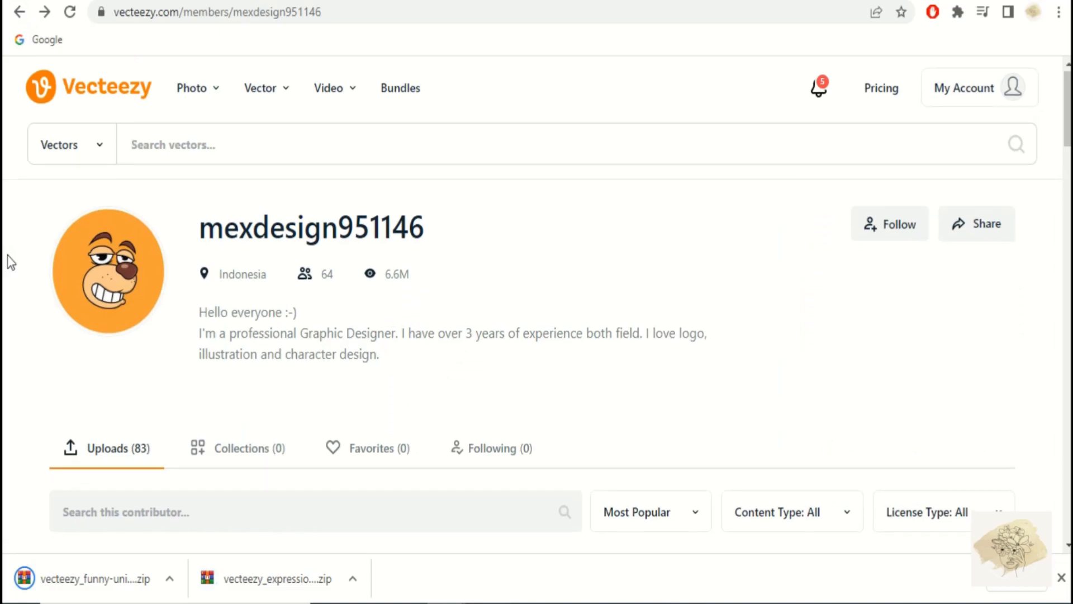
{"action": "scroll", "coordinate": [10, 262], "scroll_direction": "down", "scroll_amount": 10}
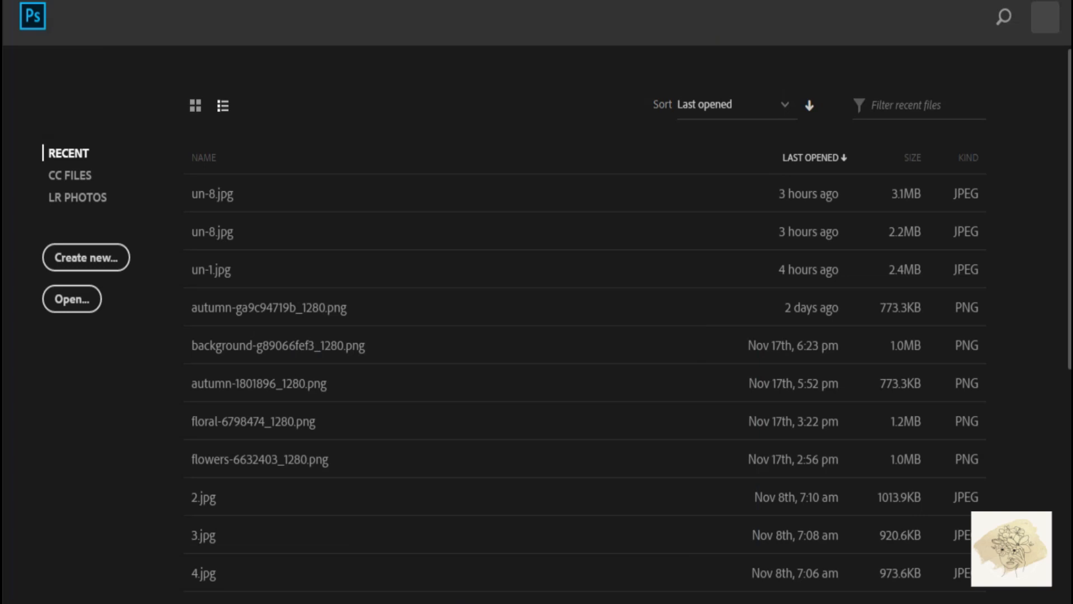
Open the soccer-playing unicorn image 15 from the Unicorn folder in Downloads
{"action": "left_click", "coordinate": [42, 0]}
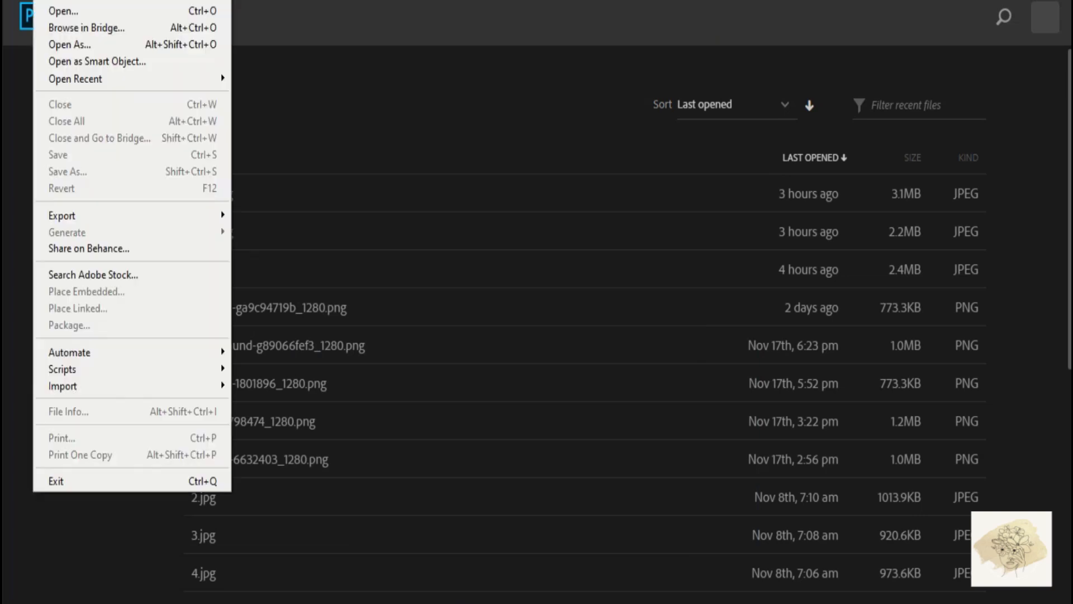
{"action": "left_click", "coordinate": [56, 11]}
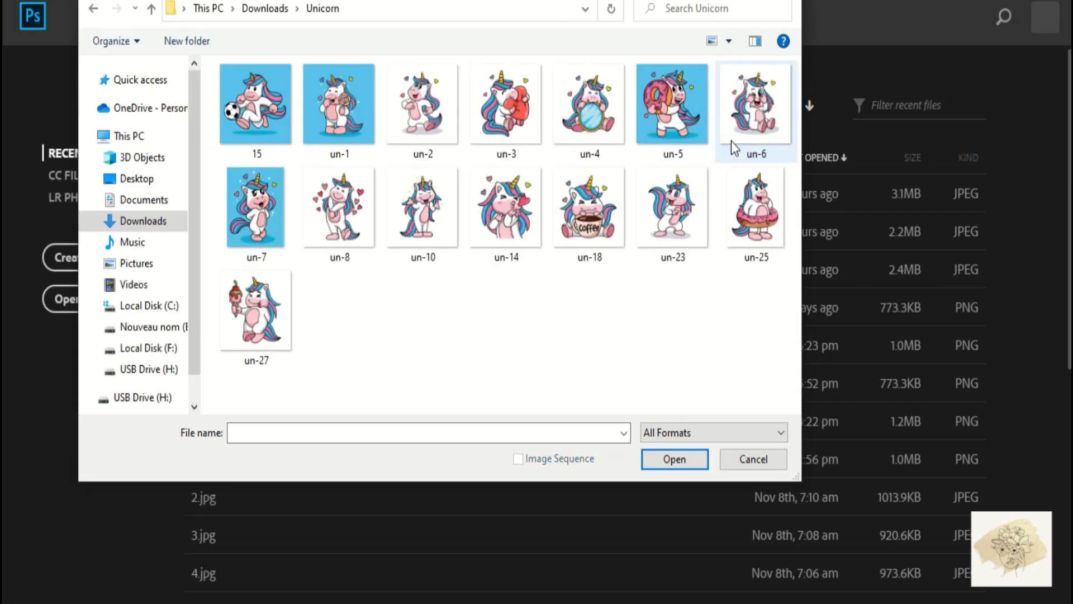
{"action": "left_click", "coordinate": [256, 106]}
{"action": "left_click", "coordinate": [659, 459]}
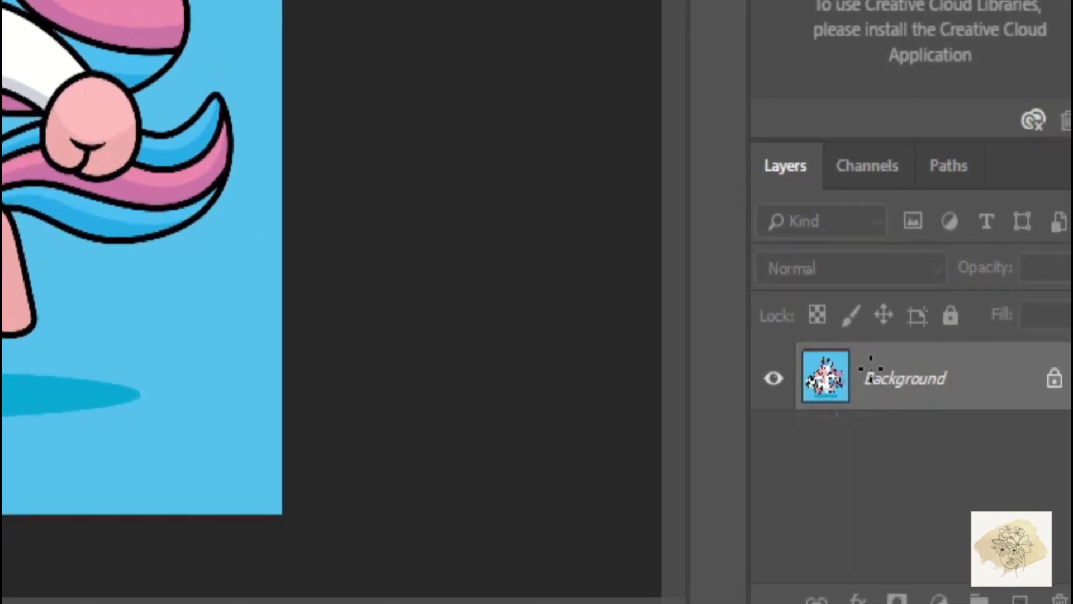
Unlock the soccer unicorn's background layer and add a Black & White adjustment layer above it
{"action": "left_click", "coordinate": [1054, 378]}
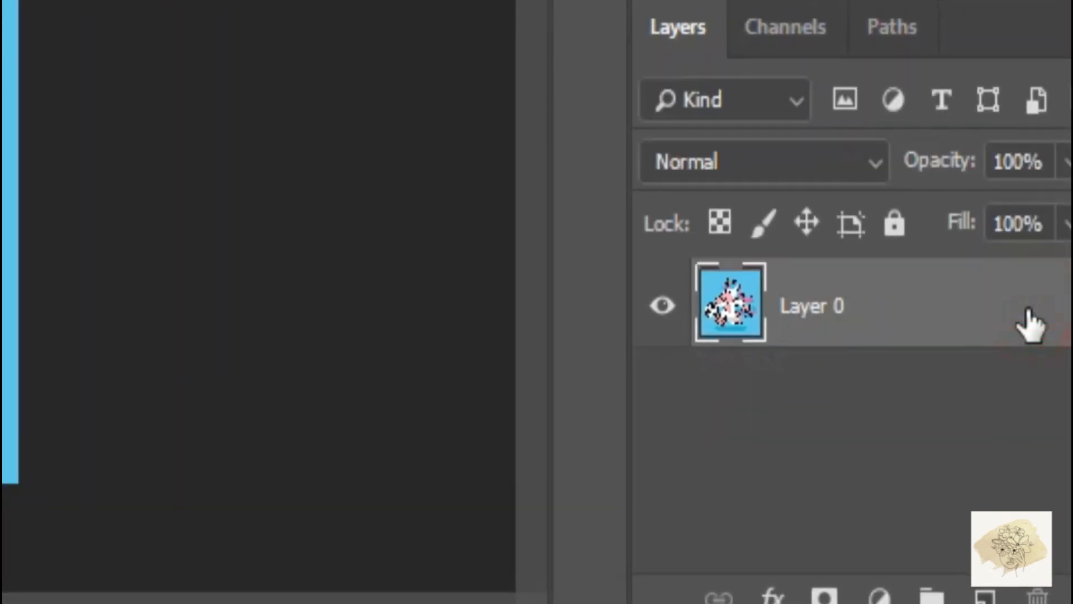
{"action": "left_click", "coordinate": [879, 590]}
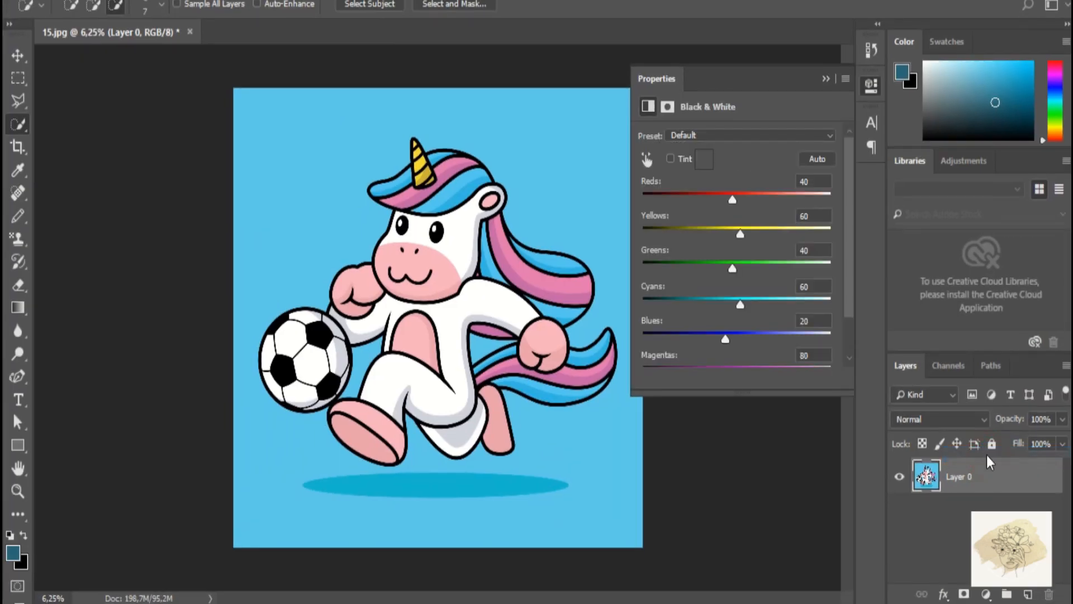
{"action": "key", "text": "ctrl+plus"}
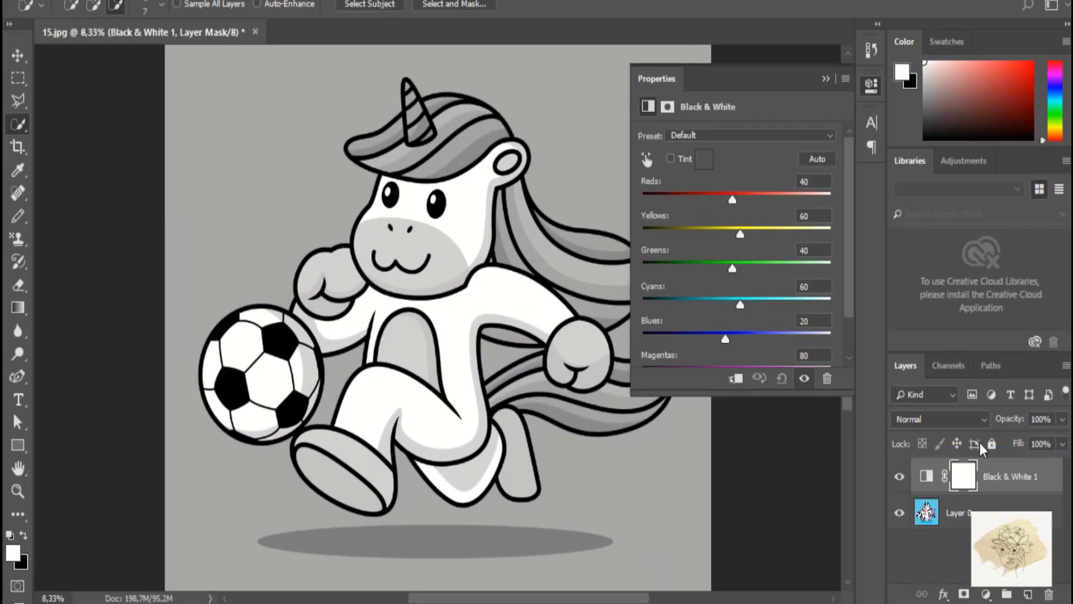
Lighten the soccer unicorn's Black & White adjustment: Reds 88, Yellows 300, Greens 300, Cyans 283, Blues 300, and raise Magentas well above 94
{"action": "mouse_move", "coordinate": [737, 205]}
{"action": "left_mouse_down"}
{"action": "mouse_move", "coordinate": [762, 206]}
{"action": "mouse_move", "coordinate": [741, 205]}
{"action": "left_mouse_up"}
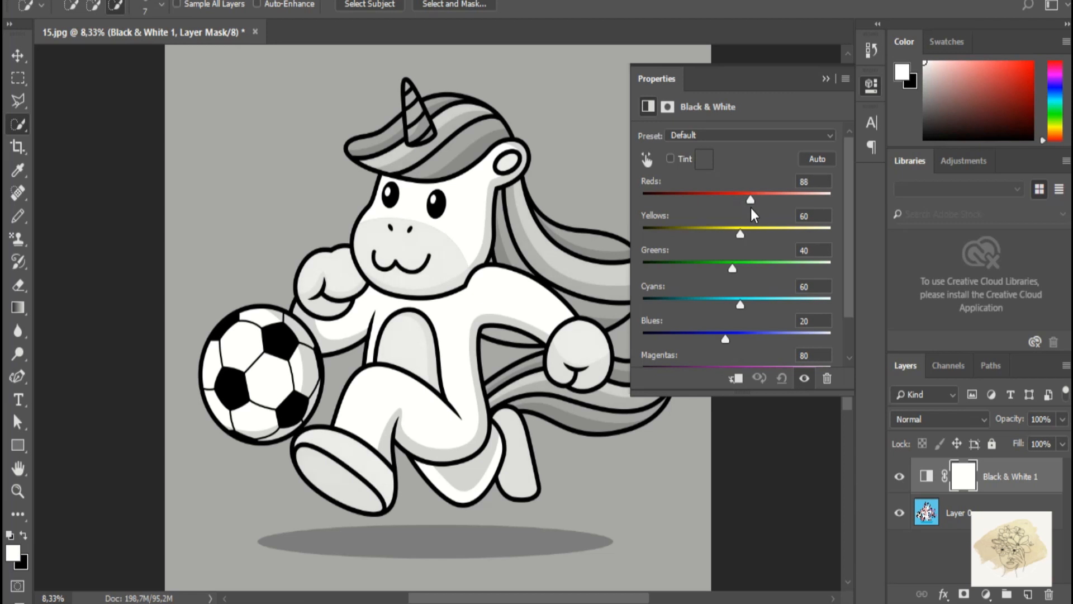
{"action": "left_click_drag", "start_coordinate": [742, 236], "coordinate": [833, 241]}
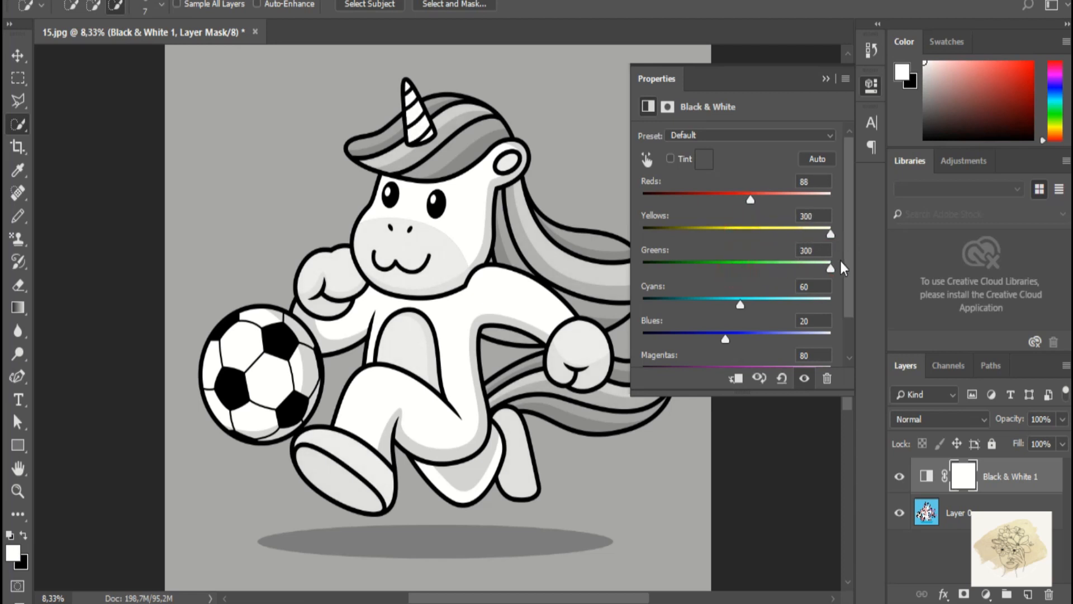
{"action": "left_click_drag", "start_coordinate": [741, 305], "coordinate": [802, 300]}
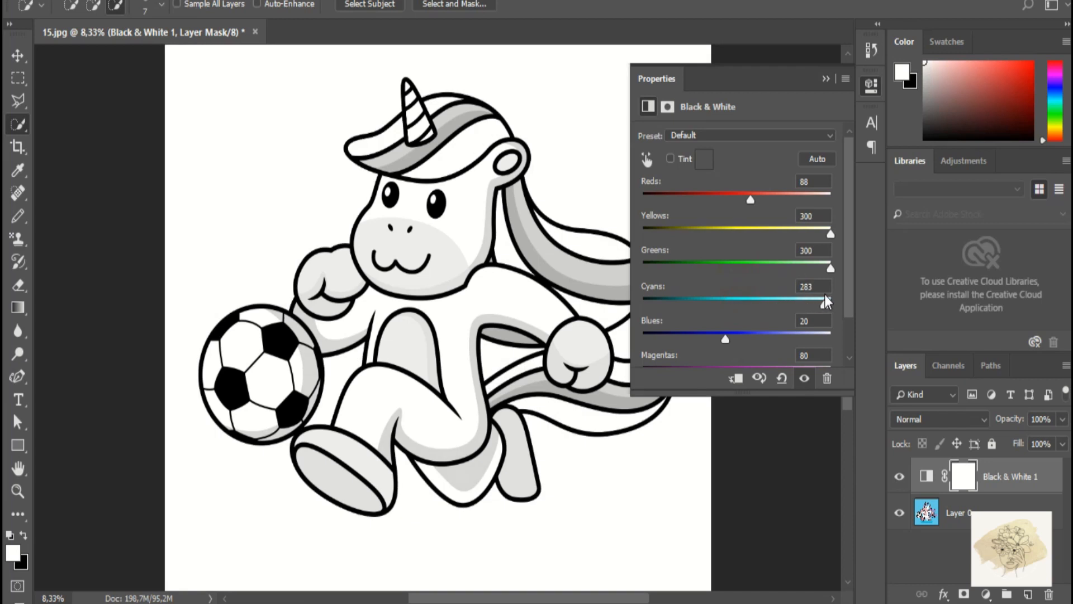
{"action": "left_click_drag", "start_coordinate": [726, 342], "coordinate": [841, 337]}
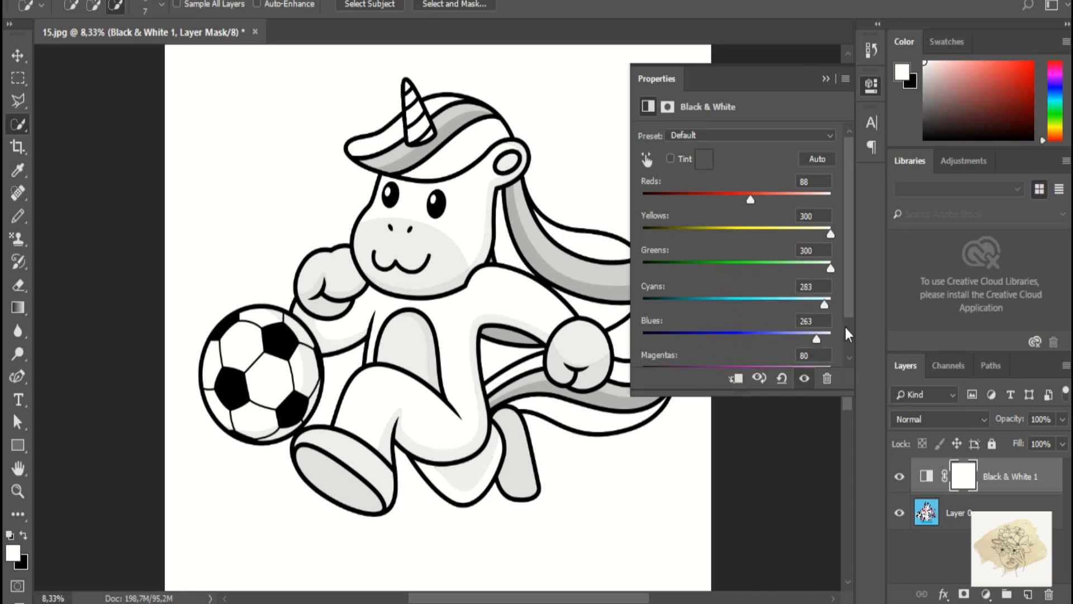
{"action": "scroll", "coordinate": [755, 342], "scroll_direction": "down", "scroll_amount": 2}
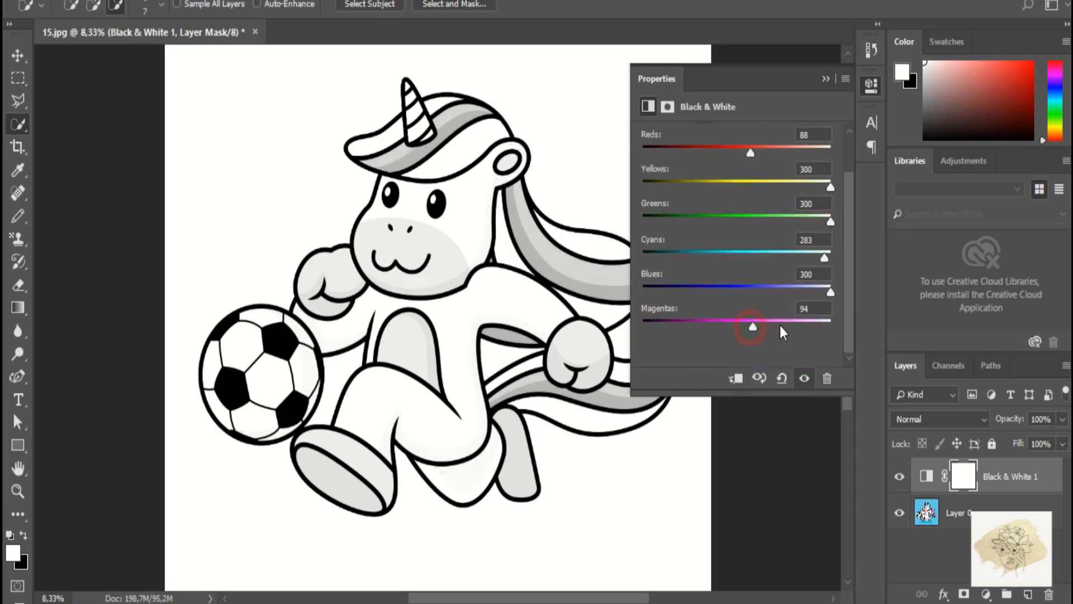
{"action": "left_click_drag", "start_coordinate": [781, 327], "coordinate": [813, 329]}
Open the heart-hugging unicorn image un-3 from the Unicorn folder
{"action": "left_click", "coordinate": [43, 1]}
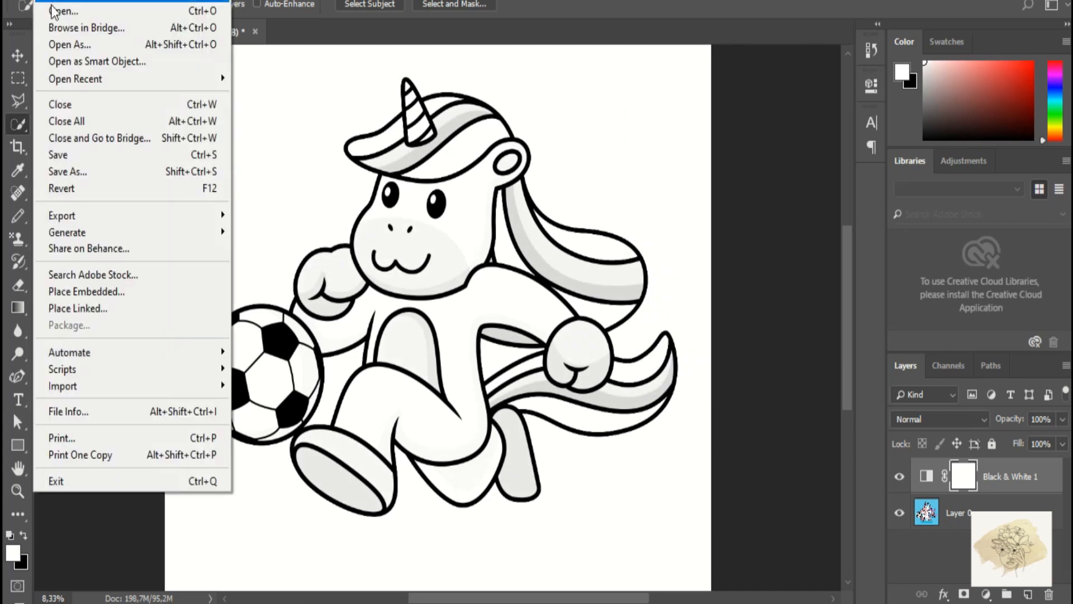
{"action": "left_click", "coordinate": [51, 10]}
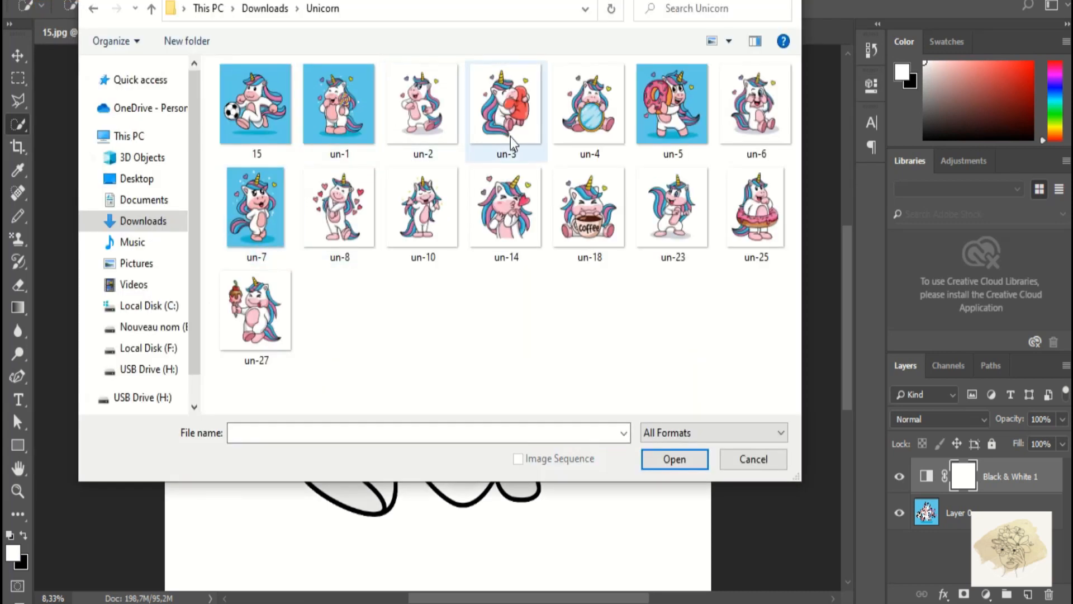
{"action": "left_click", "coordinate": [530, 158]}
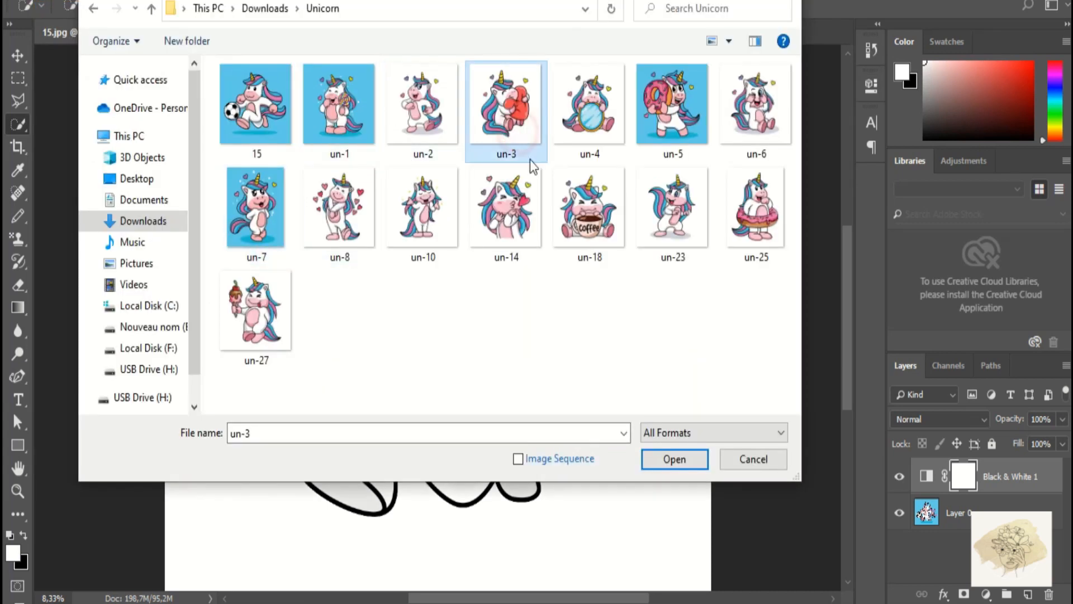
{"action": "left_click", "coordinate": [674, 457]}
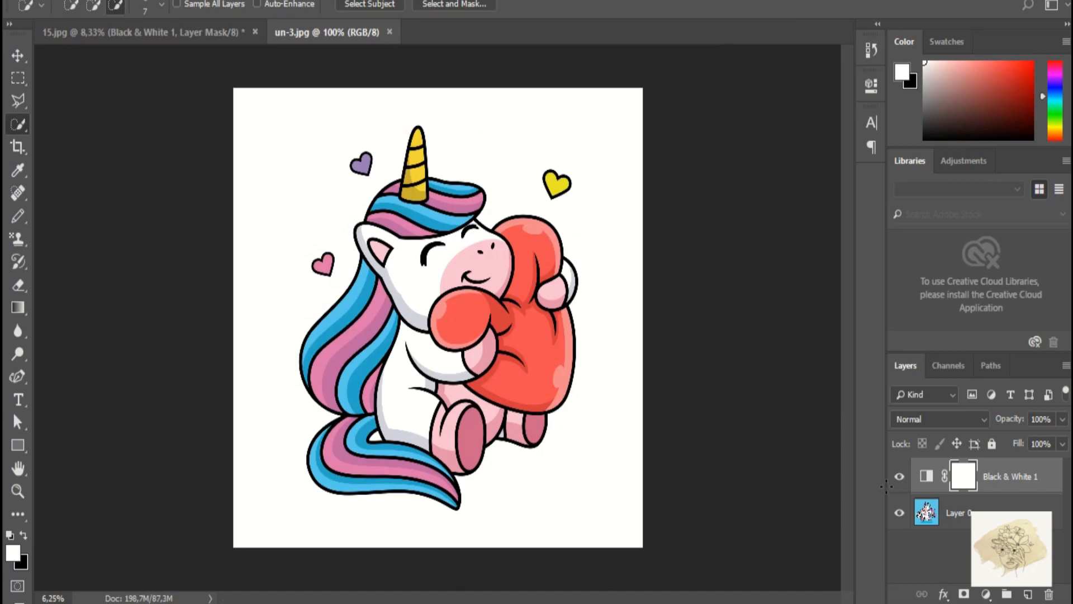
Unlock the background layer of un-3 and add a Black & White adjustment layer to it
{"action": "left_click", "coordinate": [1046, 476]}
{"action": "left_click", "coordinate": [985, 594]}
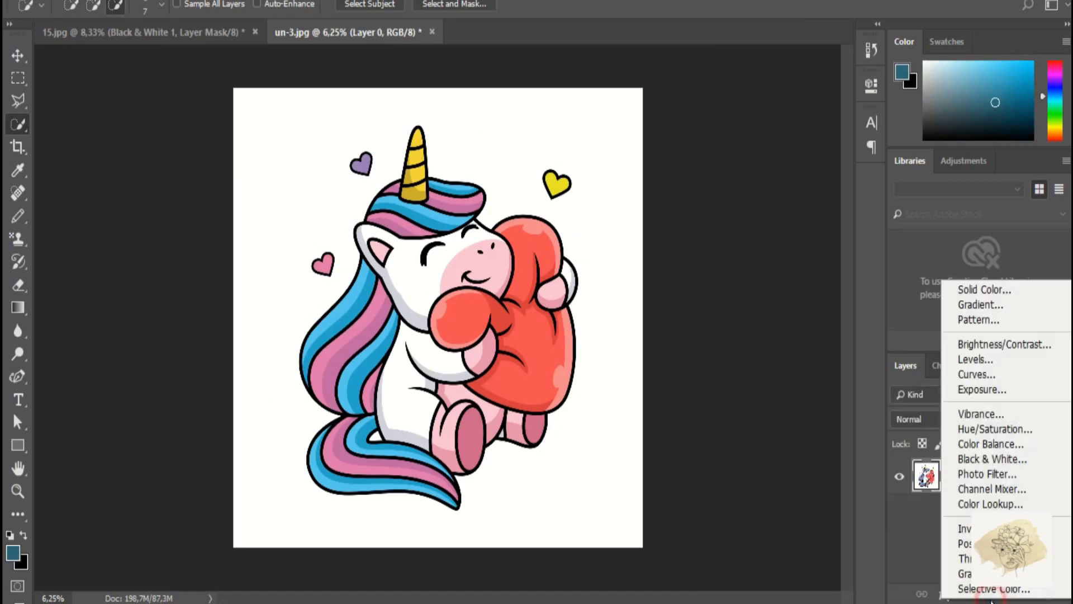
{"action": "left_click", "coordinate": [973, 454]}
In un-3's Black & White adjustment, set Reds to 290 and Yellows, Greens, Cyans, Blues and Magentas to 300
{"action": "left_click_drag", "start_coordinate": [732, 199], "coordinate": [826, 202]}
{"action": "left_click_drag", "start_coordinate": [741, 234], "coordinate": [865, 244]}
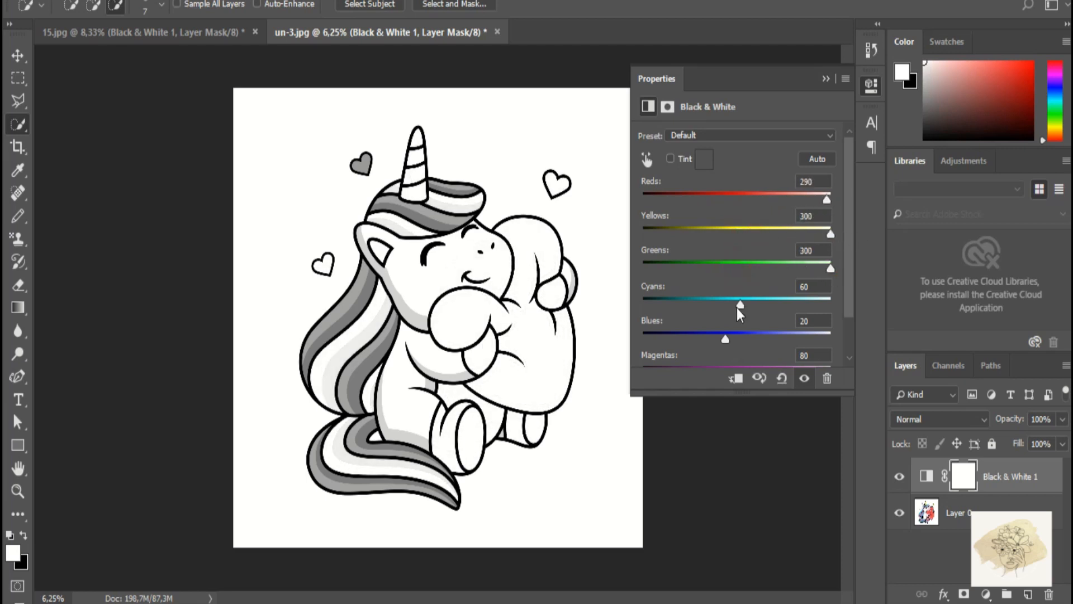
{"action": "left_click_drag", "start_coordinate": [739, 307], "coordinate": [815, 300]}
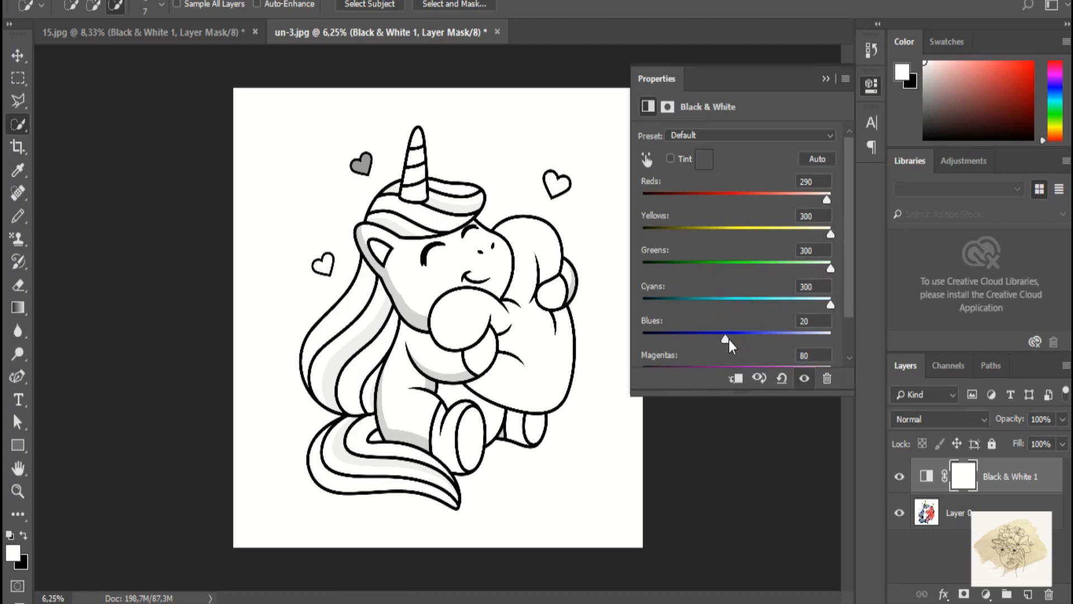
{"action": "left_click_drag", "start_coordinate": [730, 346], "coordinate": [836, 332]}
{"action": "scroll", "coordinate": [728, 334], "scroll_direction": "down", "scroll_amount": 1}
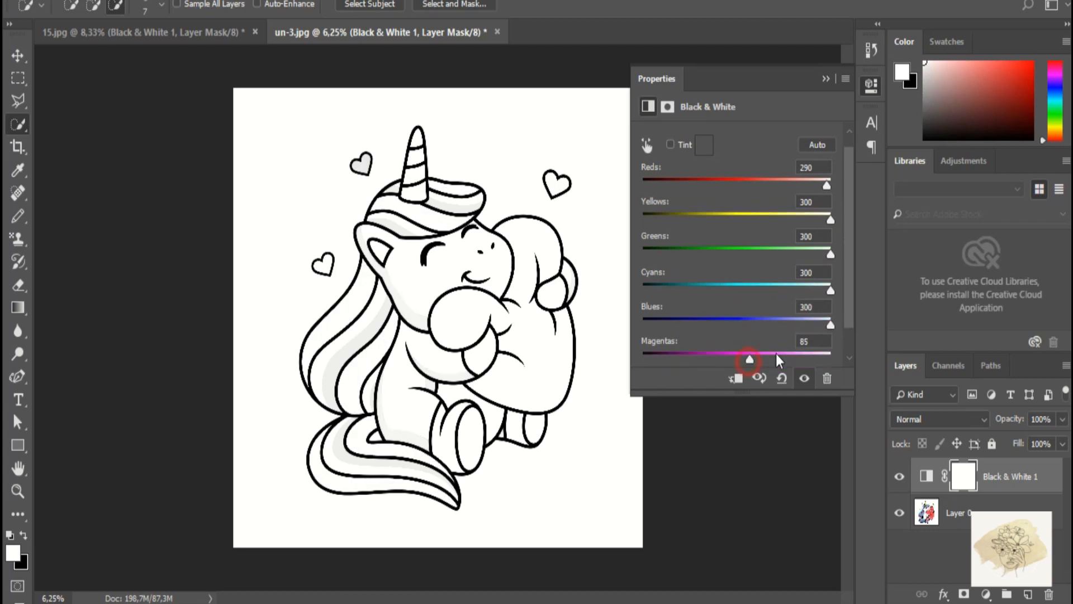
{"action": "left_click_drag", "start_coordinate": [779, 361], "coordinate": [816, 353]}
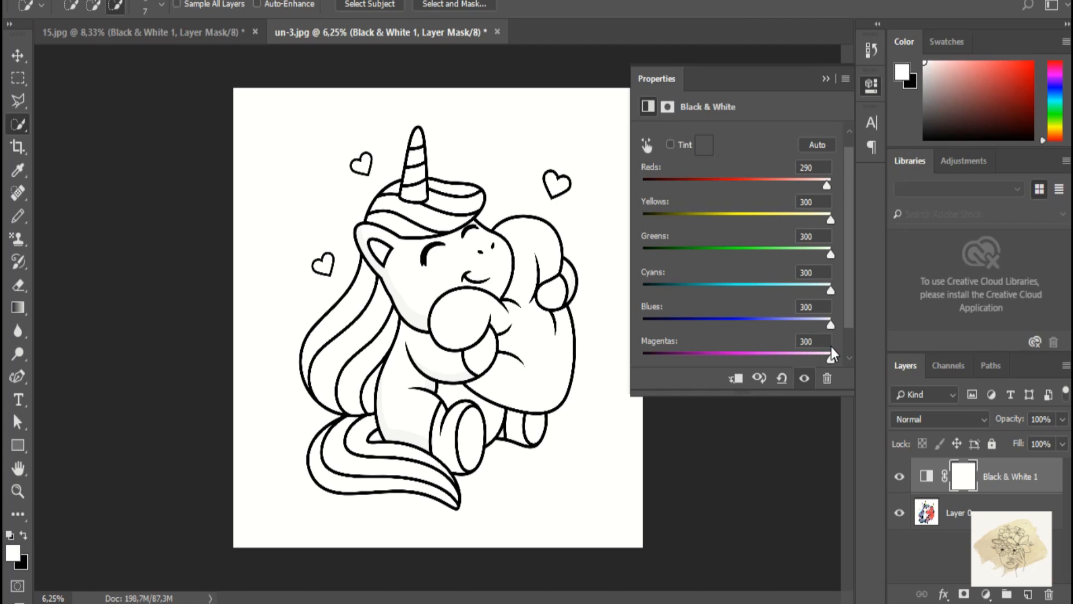
Save the black-and-white un-3 image, and open the mirror-holding unicorn un-4 from the Unicorn folder
{"action": "left_click", "coordinate": [42, 0]}
{"action": "left_click", "coordinate": [49, 171]}
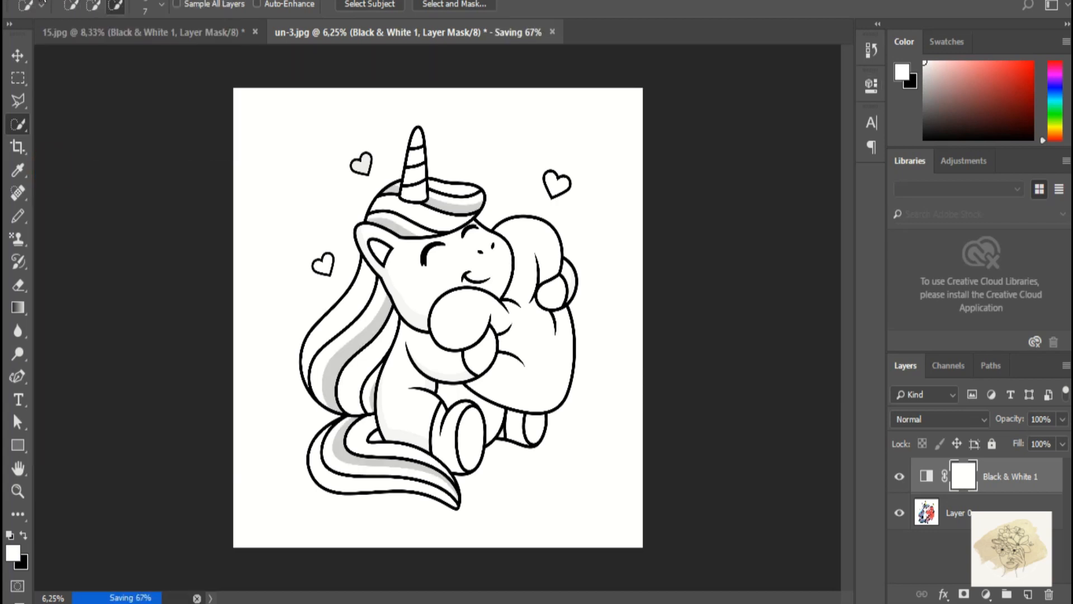
{"action": "left_click", "coordinate": [44, 1]}
{"action": "left_click", "coordinate": [54, 11]}
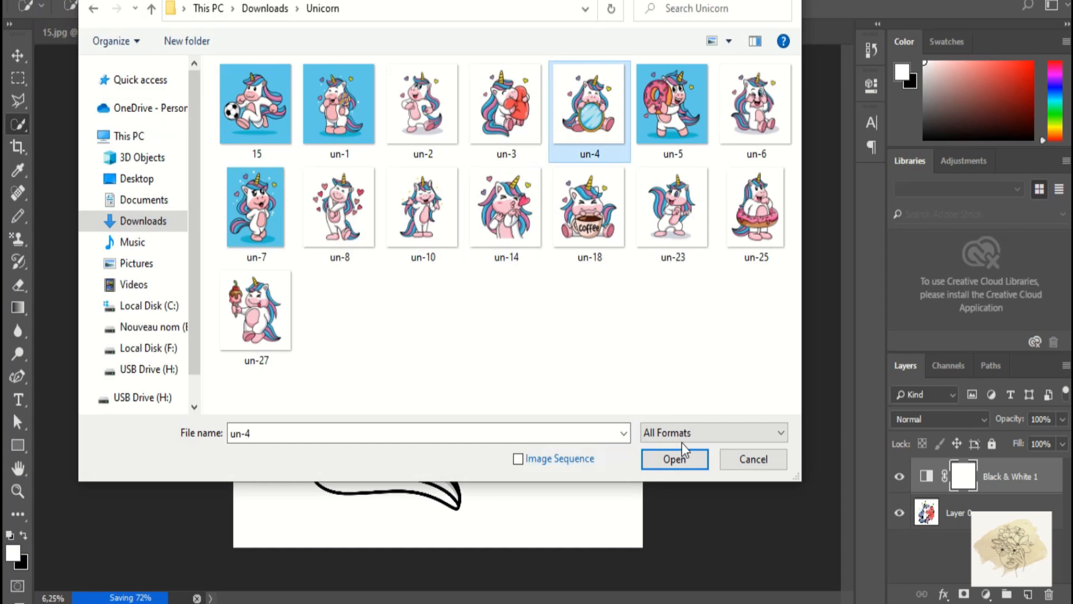
{"action": "left_click", "coordinate": [678, 454]}
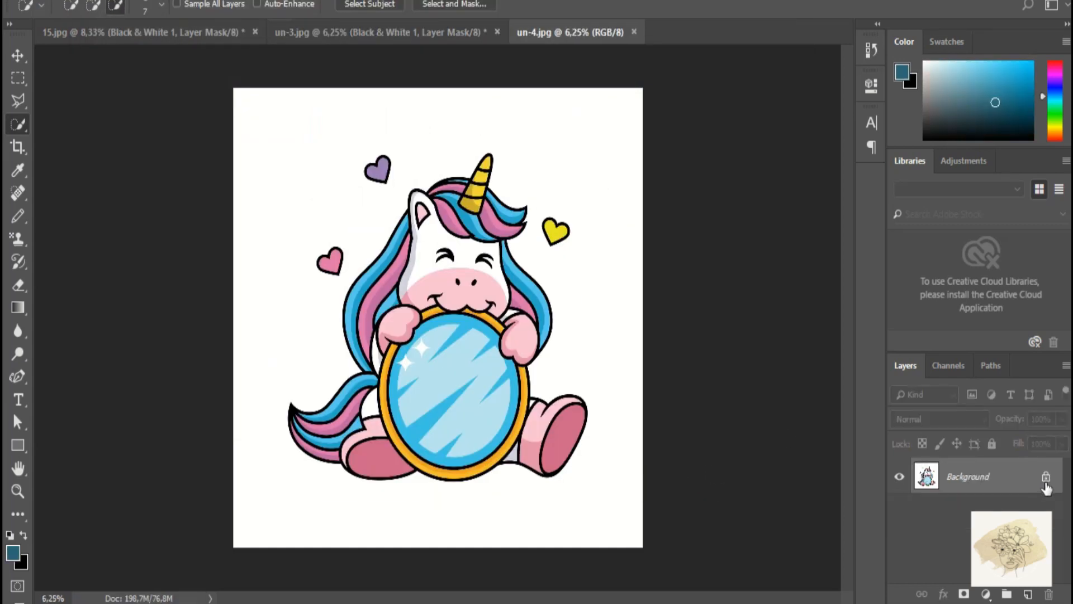
Convert the locked background of un-4 to a regular layer and add a Black & White adjustment layer
{"action": "left_click", "coordinate": [1046, 480]}
{"action": "left_click", "coordinate": [986, 595]}
{"action": "left_click", "coordinate": [977, 463]}
{"action": "key", "text": "ctrl+plus"}
In un-4's Black & White adjustment, set Reds to 300, raise Yellows and Greens to maximum, and increase Cyans and Blues
{"action": "left_click_drag", "start_coordinate": [733, 200], "coordinate": [833, 200]}
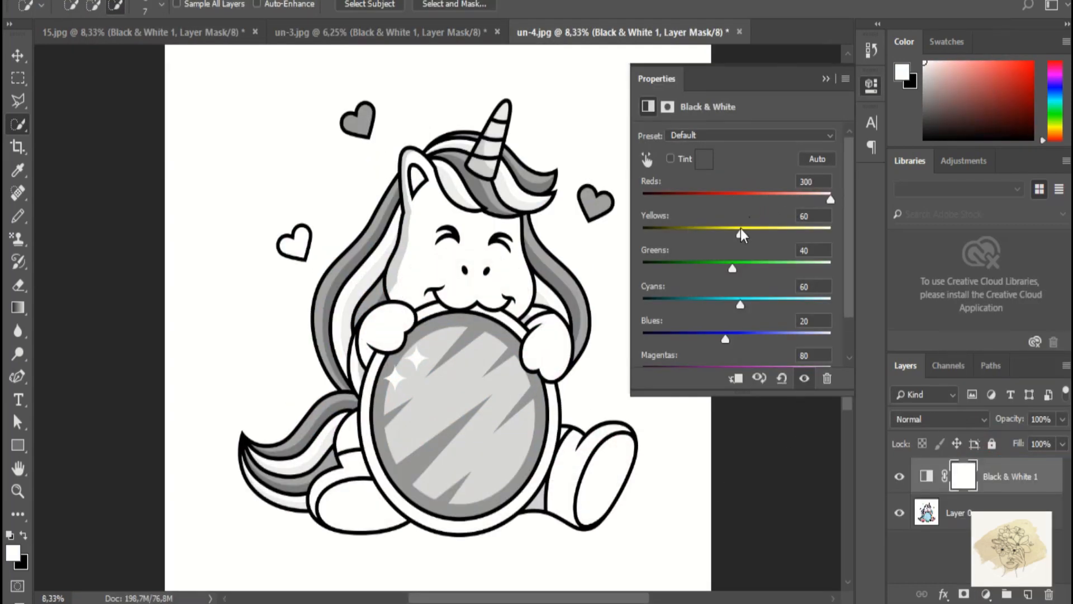
{"action": "left_click_drag", "start_coordinate": [741, 235], "coordinate": [832, 234]}
{"action": "left_click_drag", "start_coordinate": [734, 269], "coordinate": [831, 268]}
{"action": "mouse_move", "coordinate": [740, 305]}
{"action": "left_mouse_down"}
{"action": "mouse_move", "coordinate": [844, 314]}
{"action": "mouse_move", "coordinate": [769, 309]}
{"action": "left_mouse_up"}
{"action": "mouse_move", "coordinate": [725, 338]}
{"action": "left_mouse_down"}
{"action": "mouse_move", "coordinate": [805, 335]}
{"action": "mouse_move", "coordinate": [767, 345]}
{"action": "left_mouse_up"}
{"action": "scroll", "coordinate": [794, 335], "scroll_direction": "down", "scroll_amount": 1}
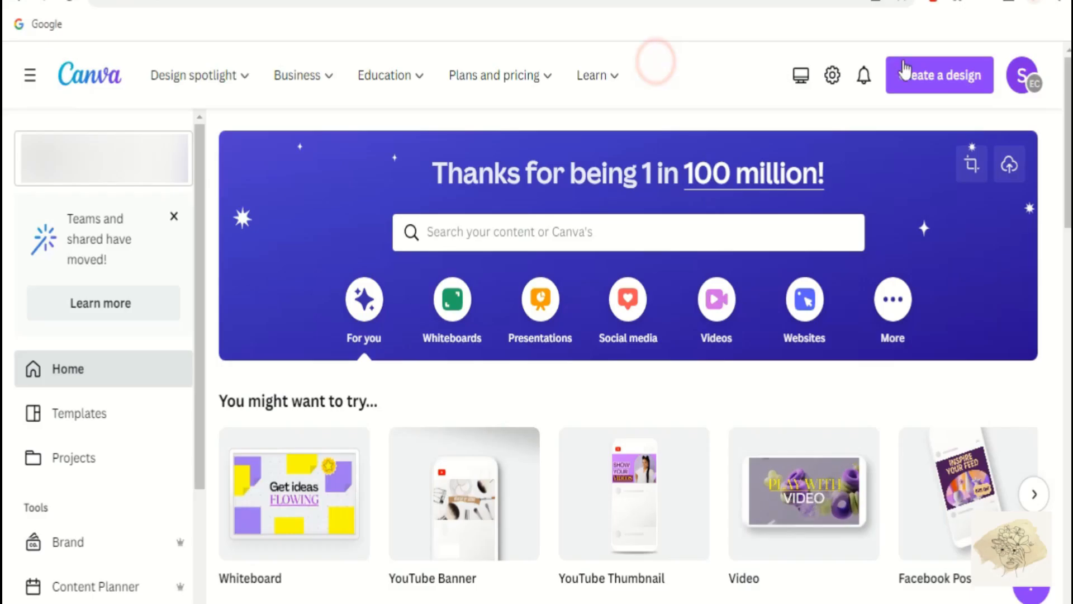
In Canva, create a new custom-size design in inches, 8.5 in wide and 11 in high
{"action": "left_click", "coordinate": [949, 85]}
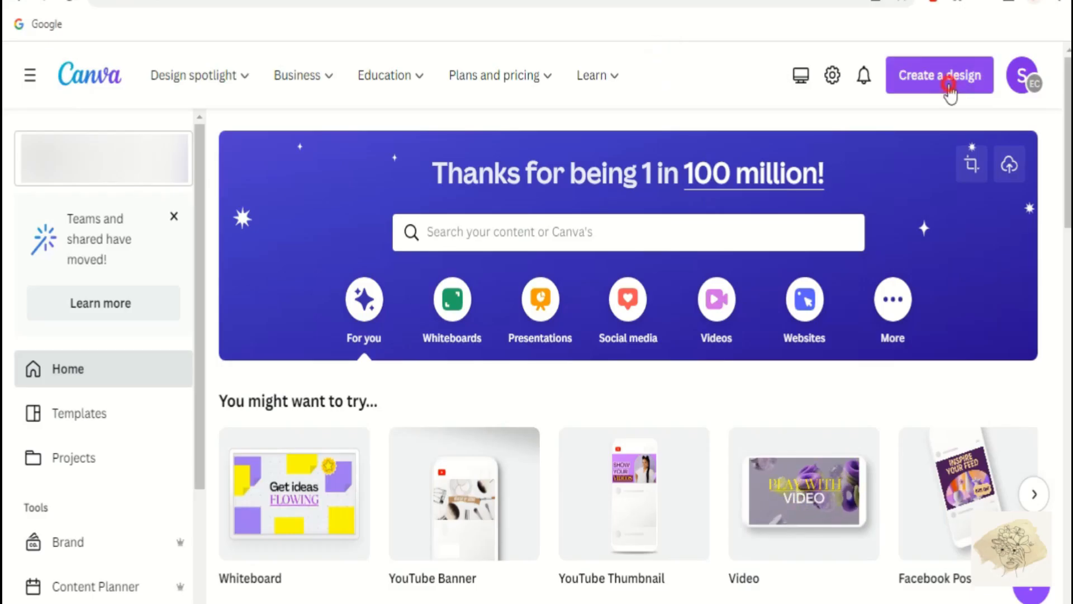
{"action": "left_click", "coordinate": [756, 515]}
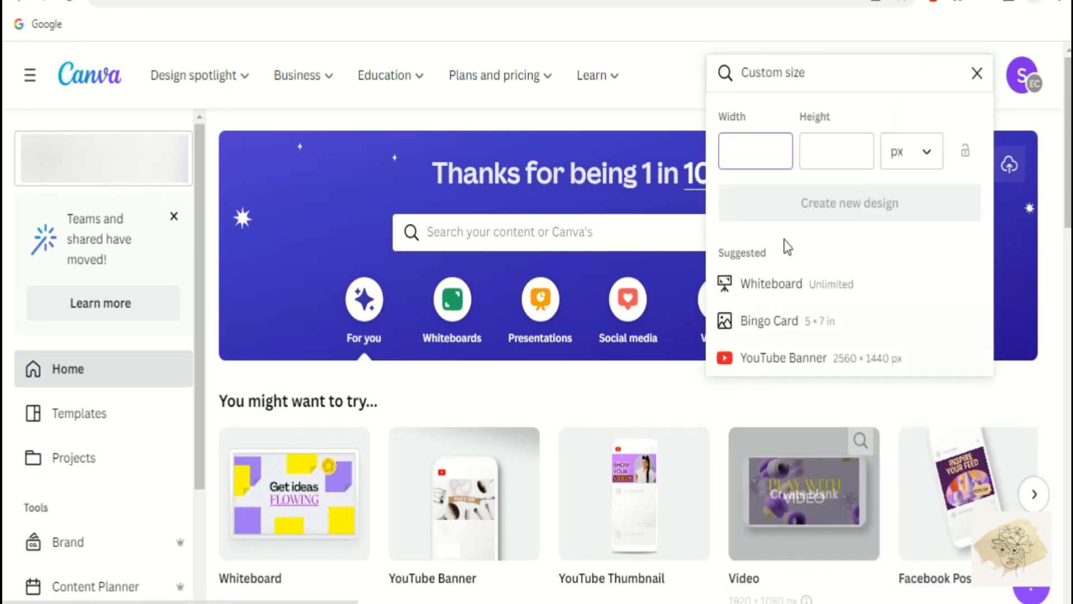
{"action": "left_click", "coordinate": [922, 152]}
{"action": "left_click", "coordinate": [906, 239]}
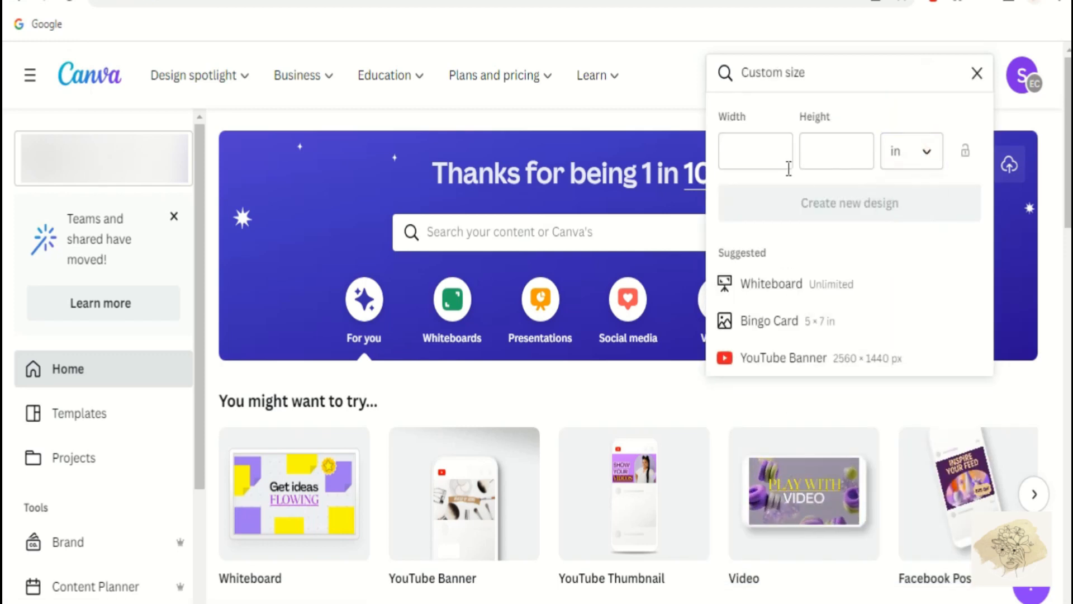
{"action": "left_click", "coordinate": [780, 154]}
{"action": "type", "text": "8.5"}
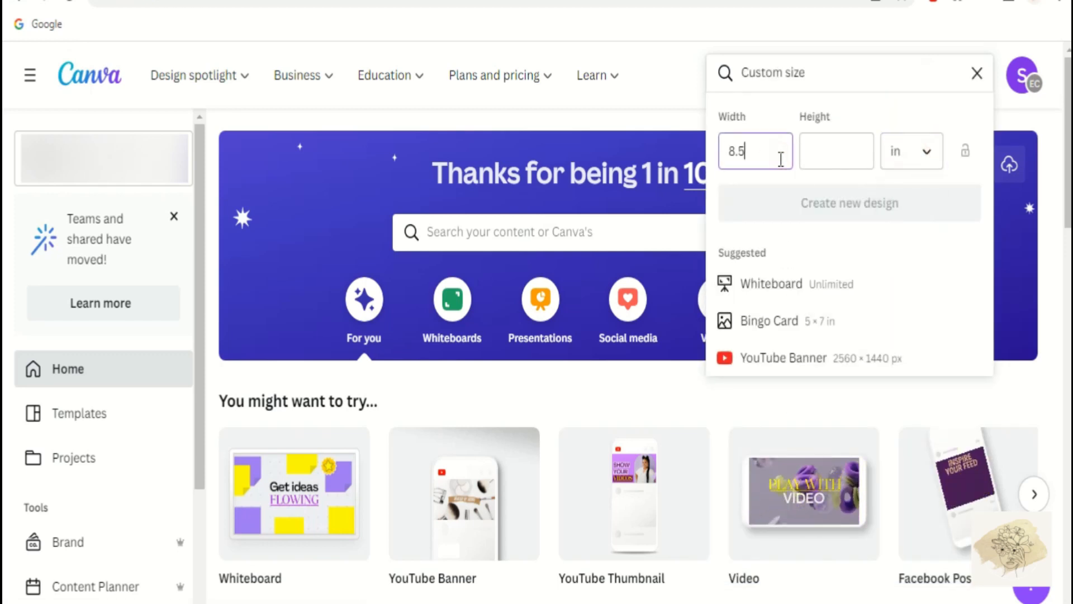
{"action": "left_click", "coordinate": [824, 151]}
{"action": "type", "text": "11"}
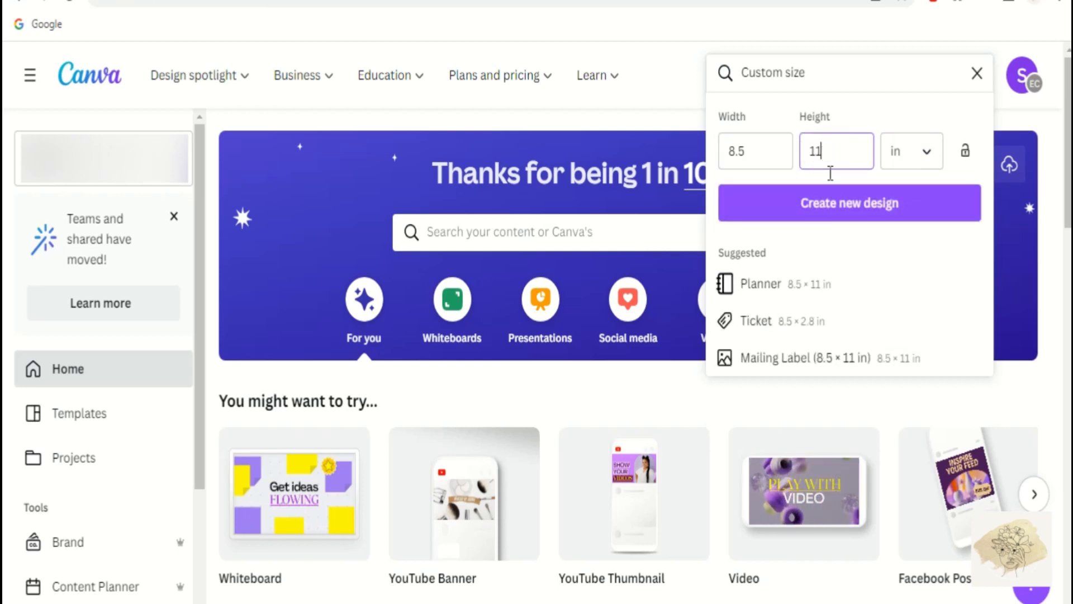
{"action": "left_click", "coordinate": [850, 203]}
Upload all the black-and-white unicorn images from the Unicorn W.B folder in Downloads to the design's uploads
{"action": "left_click", "coordinate": [23, 273]}
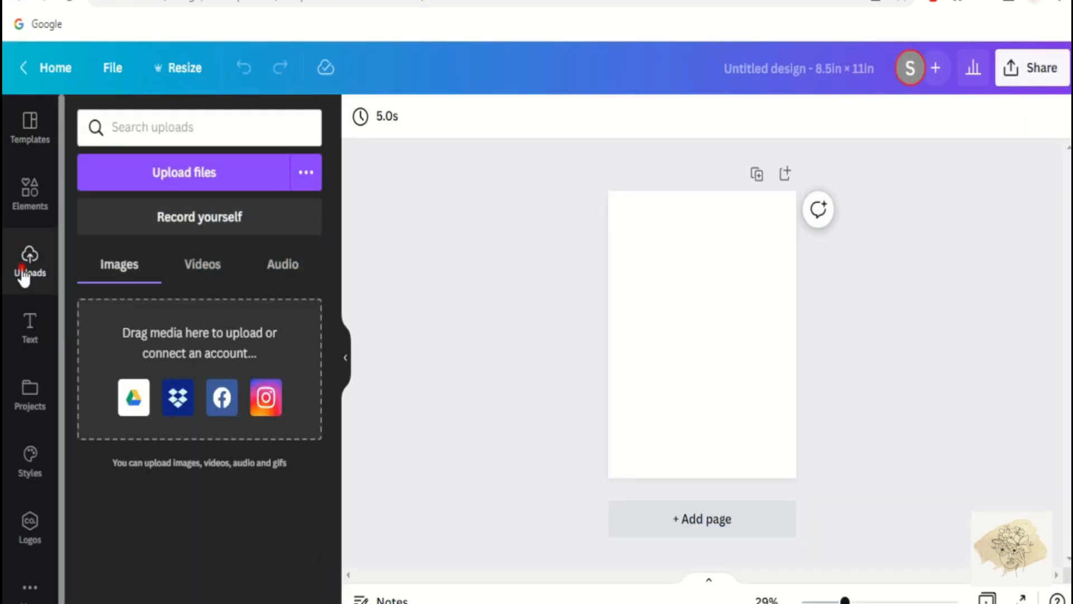
{"action": "left_click", "coordinate": [179, 177]}
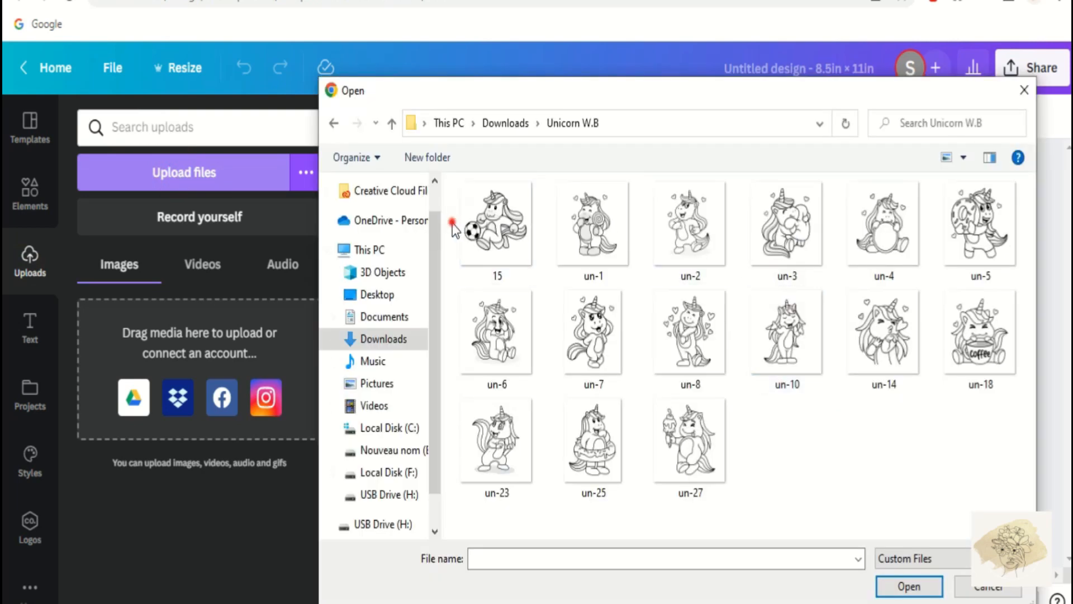
{"action": "left_click_drag", "start_coordinate": [453, 222], "coordinate": [985, 509]}
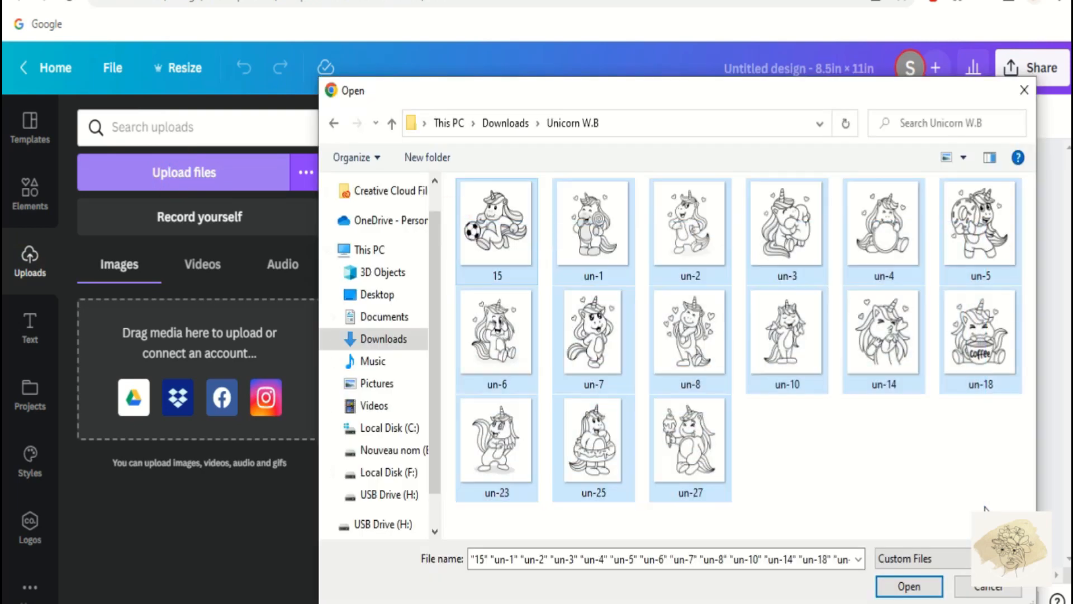
{"action": "left_click", "coordinate": [907, 586]}
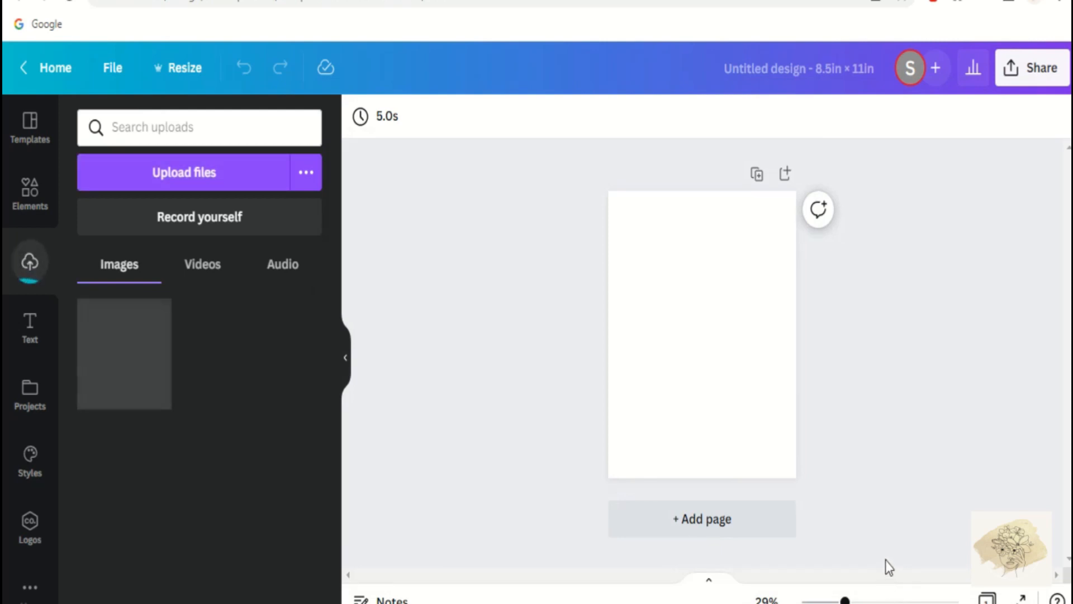
{"action": "left_click", "coordinate": [745, 336]}
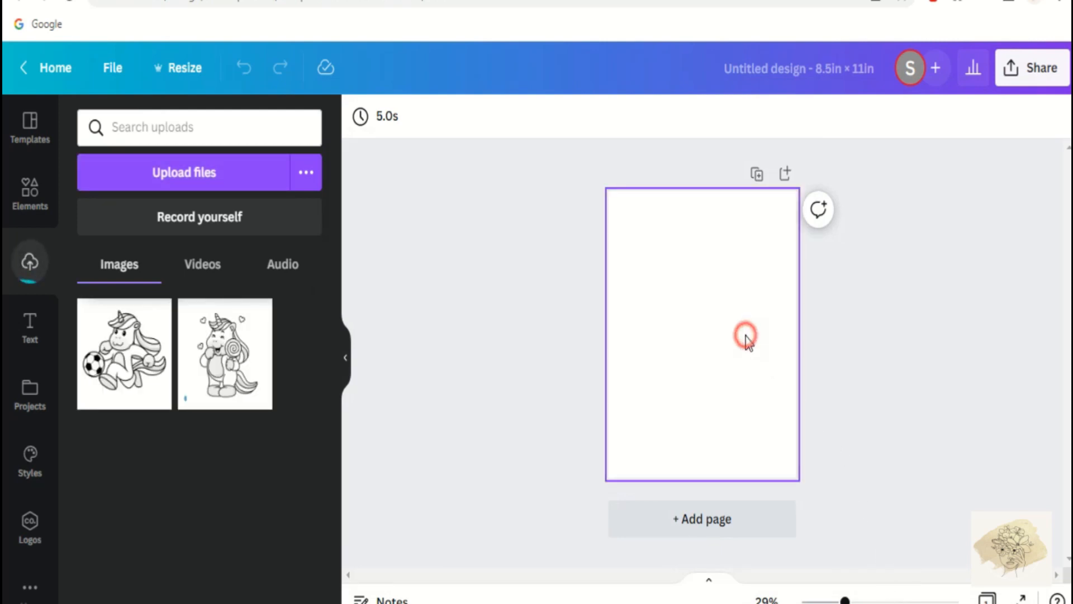
Add a heading in the upper half of the blank page and replace its text with UNICORN
{"action": "scroll", "coordinate": [745, 339], "scroll_direction": "up", "scroll_amount": 1}
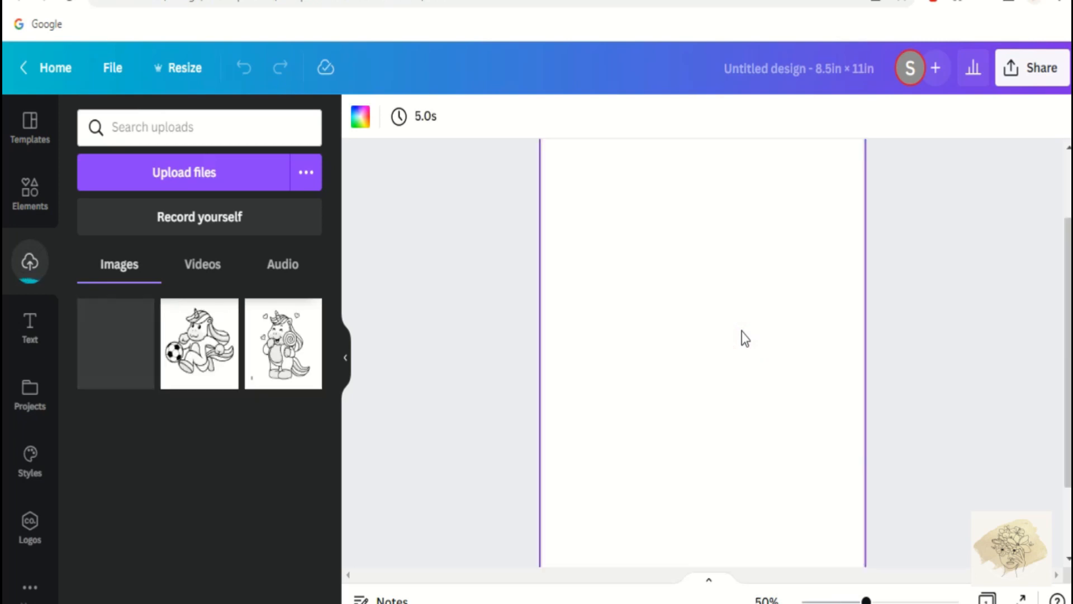
{"action": "scroll", "coordinate": [745, 339], "scroll_direction": "up", "scroll_amount": 1}
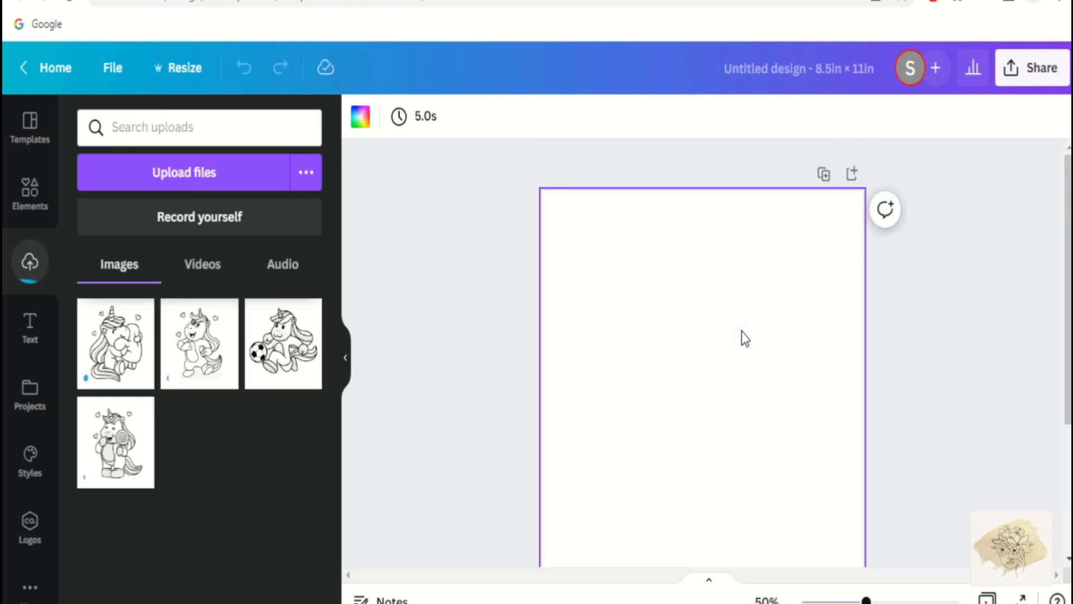
{"action": "left_click", "coordinate": [30, 327]}
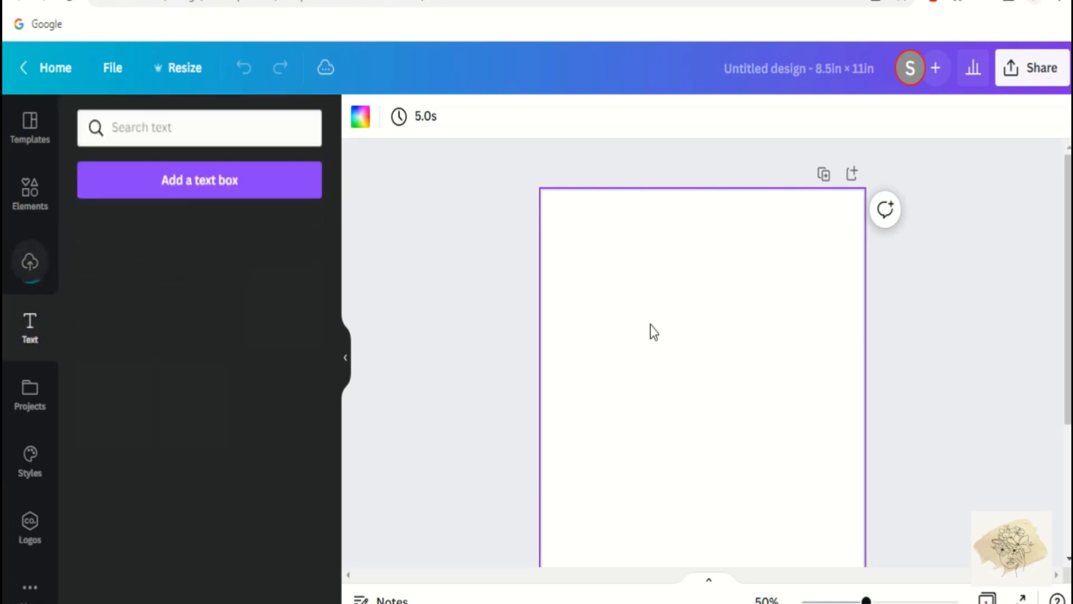
{"action": "left_click", "coordinate": [189, 283]}
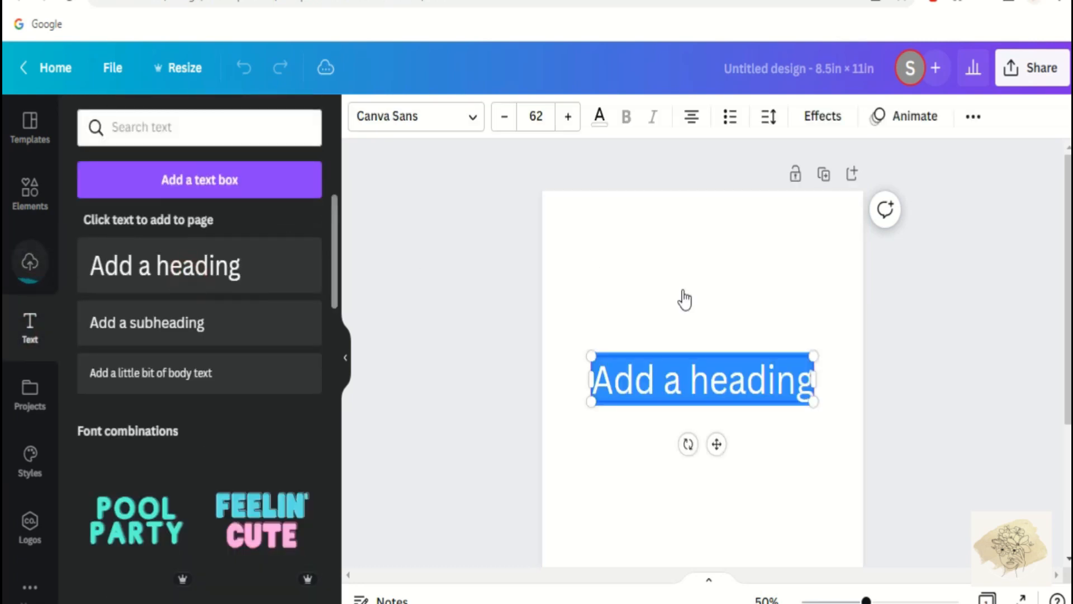
{"action": "left_click_drag", "start_coordinate": [714, 443], "coordinate": [716, 385]}
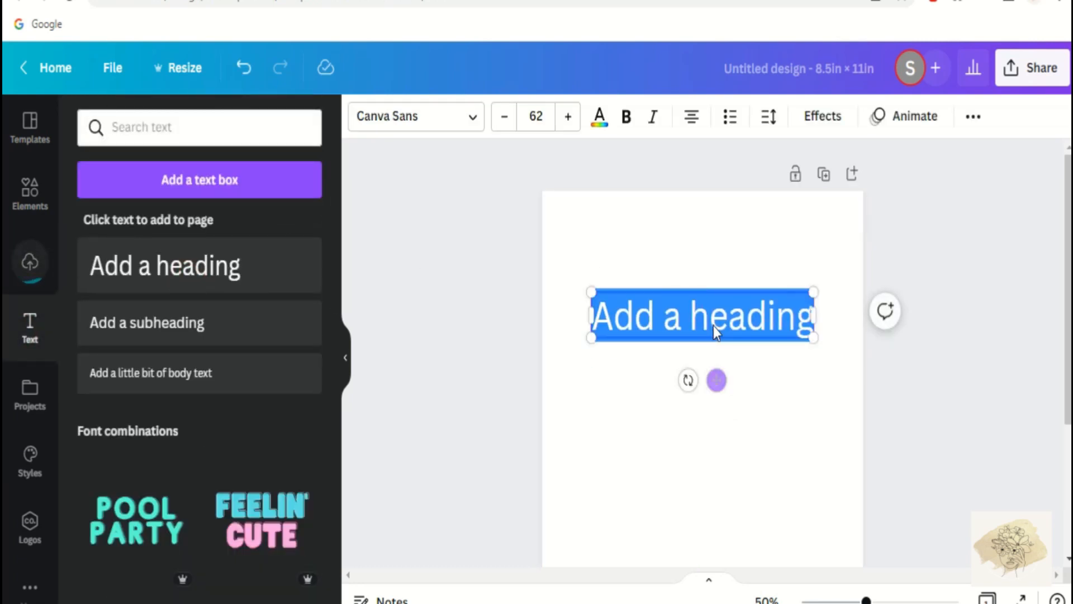
{"action": "type", "text": "UN"}
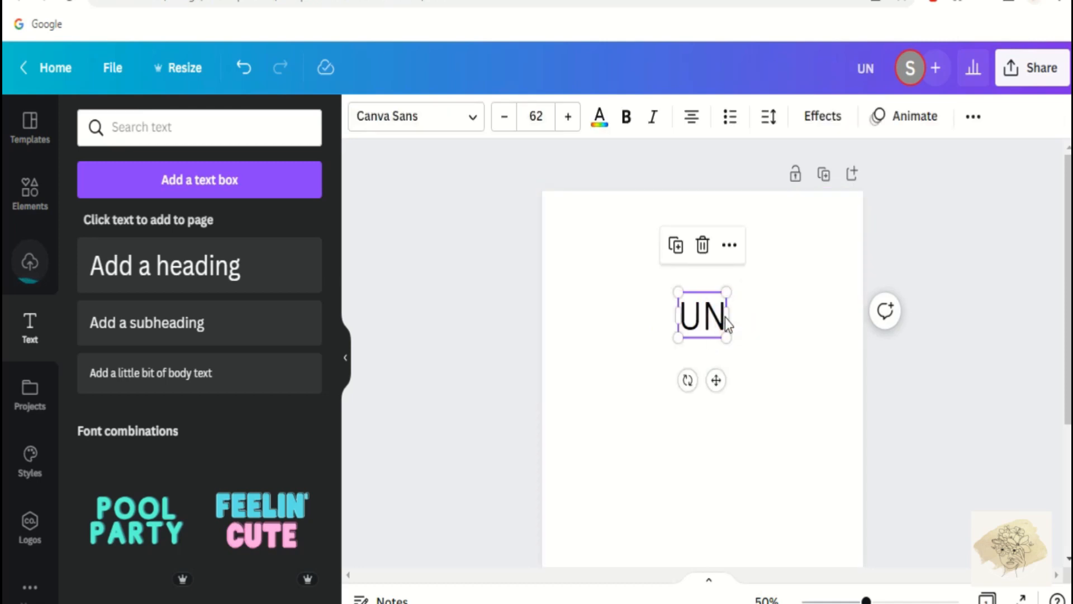
{"action": "left_click", "coordinate": [724, 325]}
{"action": "double_click", "coordinate": [688, 323]}
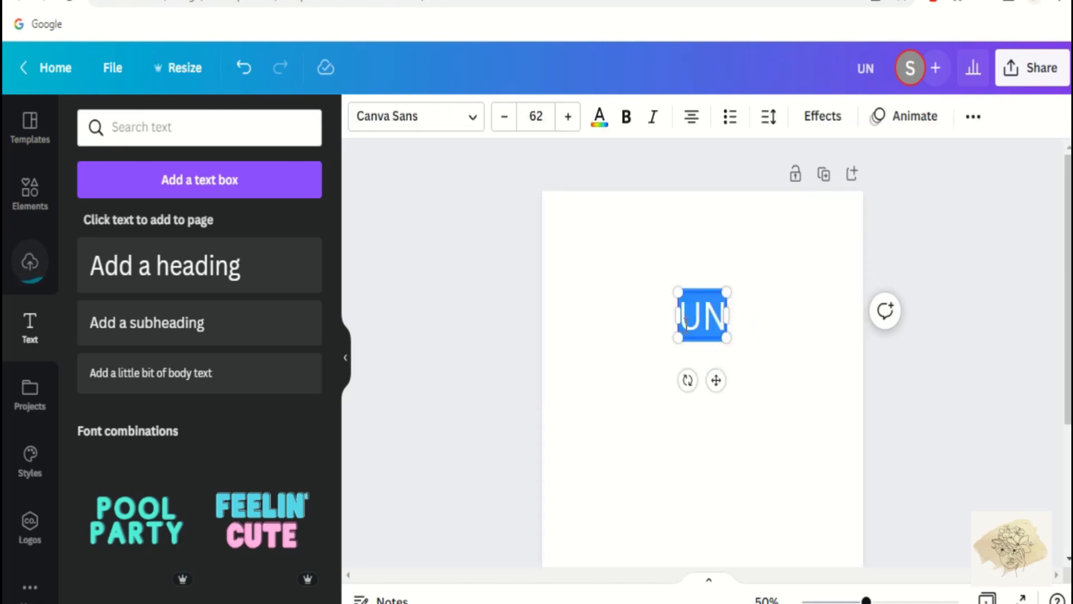
{"action": "type", "text": "UNIC"}
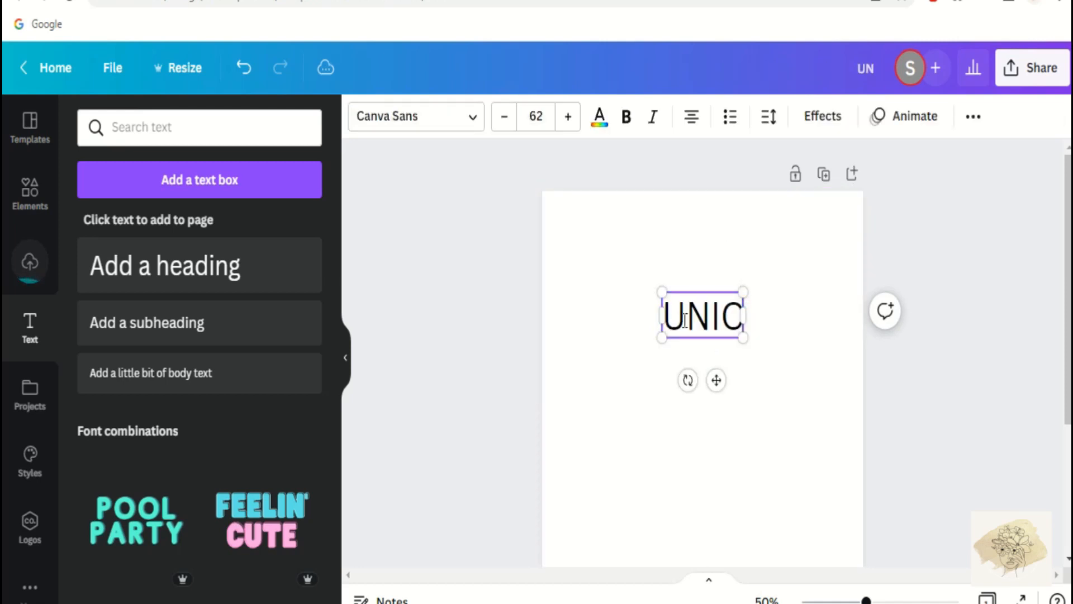
{"action": "type", "text": "ORN"}
Try the Gagalin font on the UNICORN heading and enlarge the text to about size 88
{"action": "double_click", "coordinate": [633, 311]}
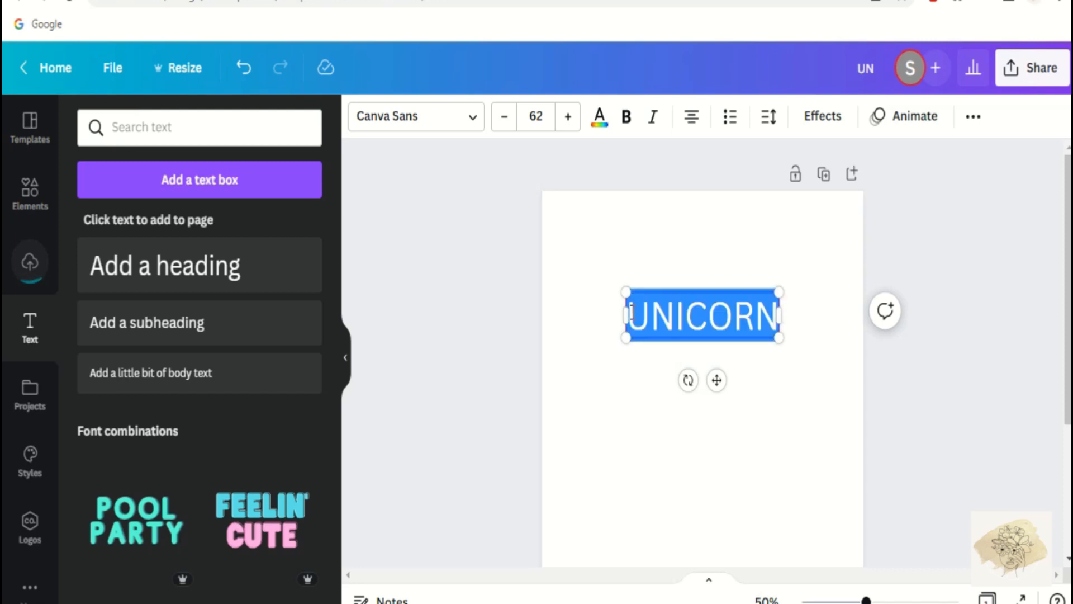
{"action": "left_click", "coordinate": [432, 120]}
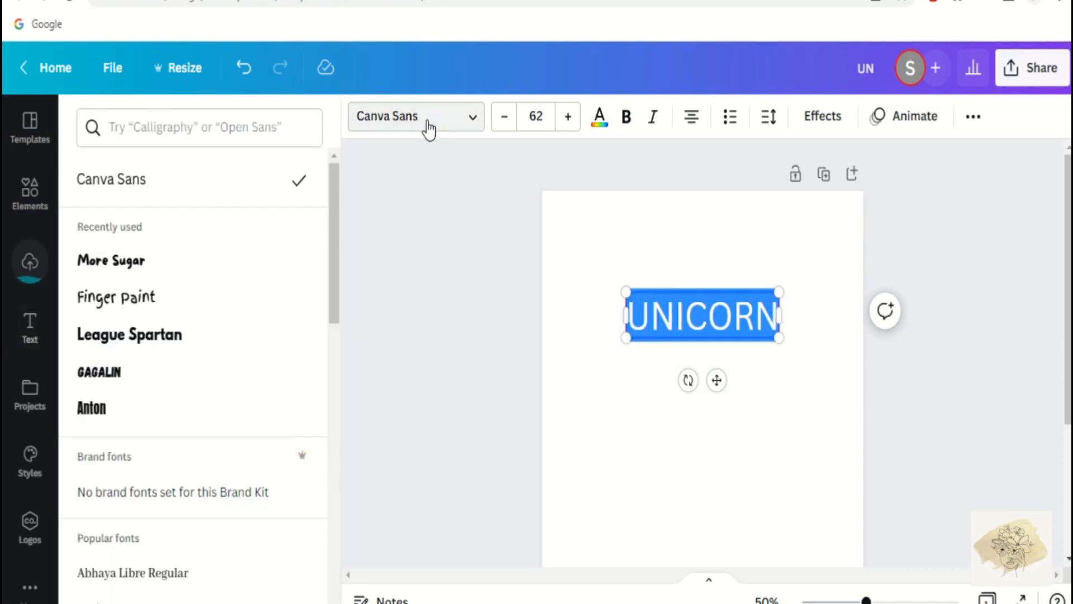
{"action": "left_click", "coordinate": [122, 373]}
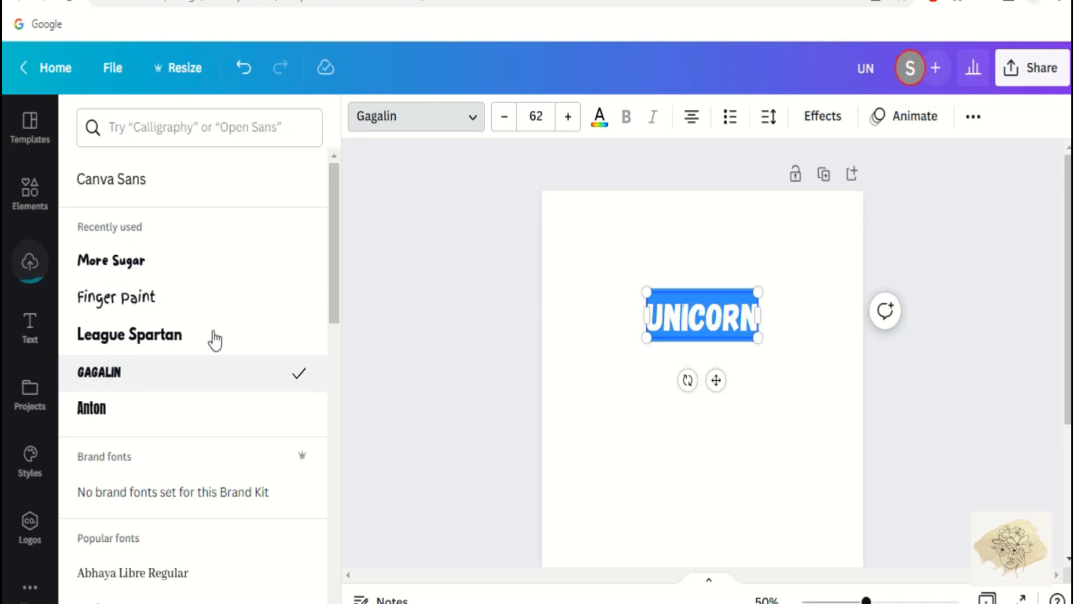
{"action": "left_click_drag", "start_coordinate": [647, 338], "coordinate": [599, 357]}
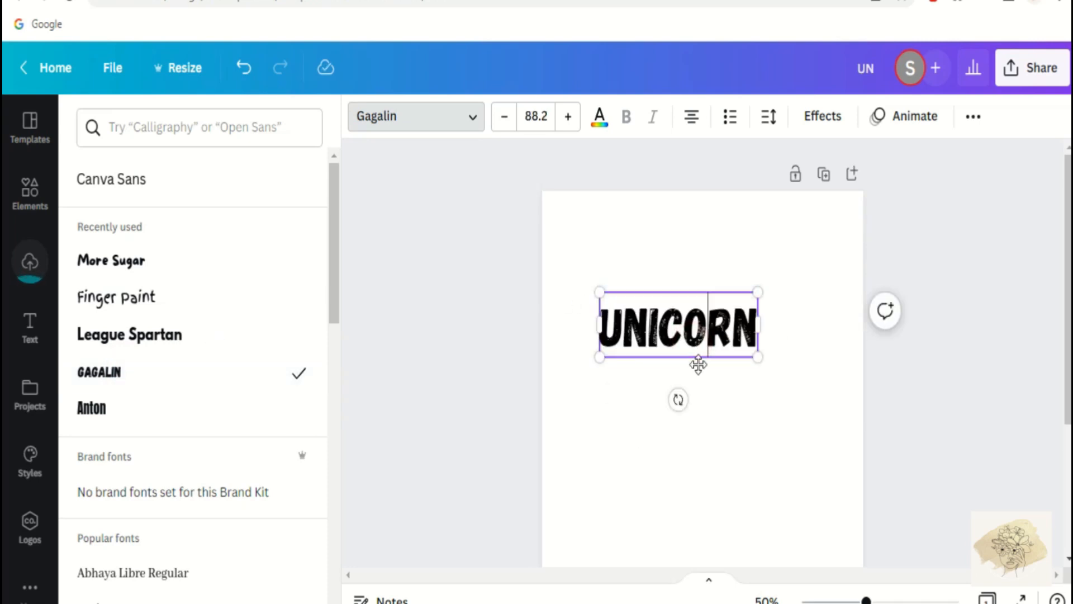
{"action": "left_click", "coordinate": [698, 365]}
{"action": "left_click", "coordinate": [711, 370]}
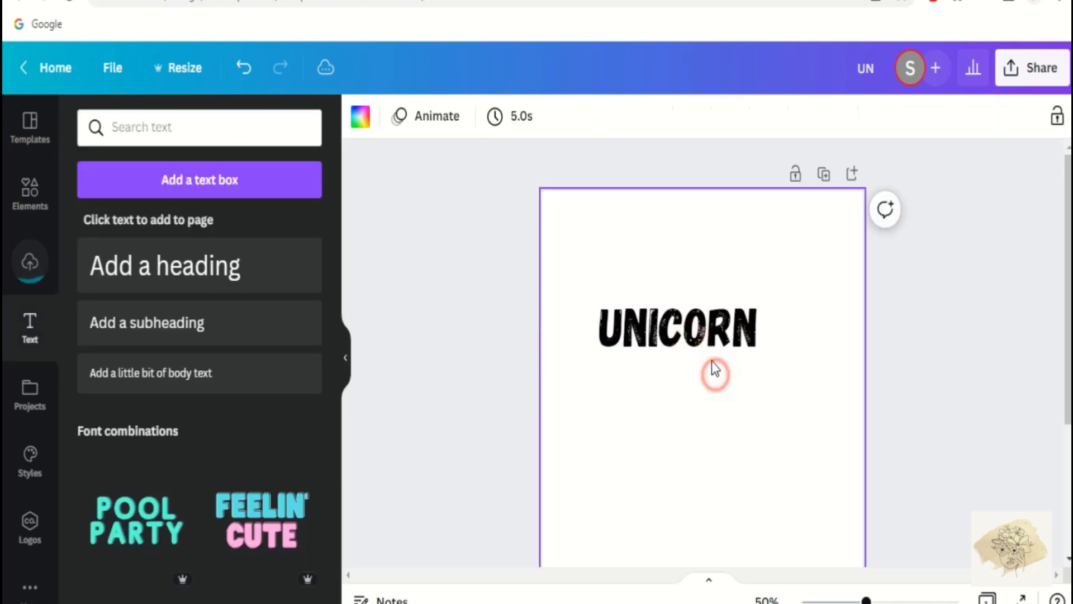
Set the UNICORN heading in More Sugar at about size 78 and centre it horizontally near the top of the page
{"action": "left_click_drag", "start_coordinate": [707, 357], "coordinate": [730, 340]}
{"action": "left_click", "coordinate": [380, 119]}
{"action": "left_click", "coordinate": [163, 260]}
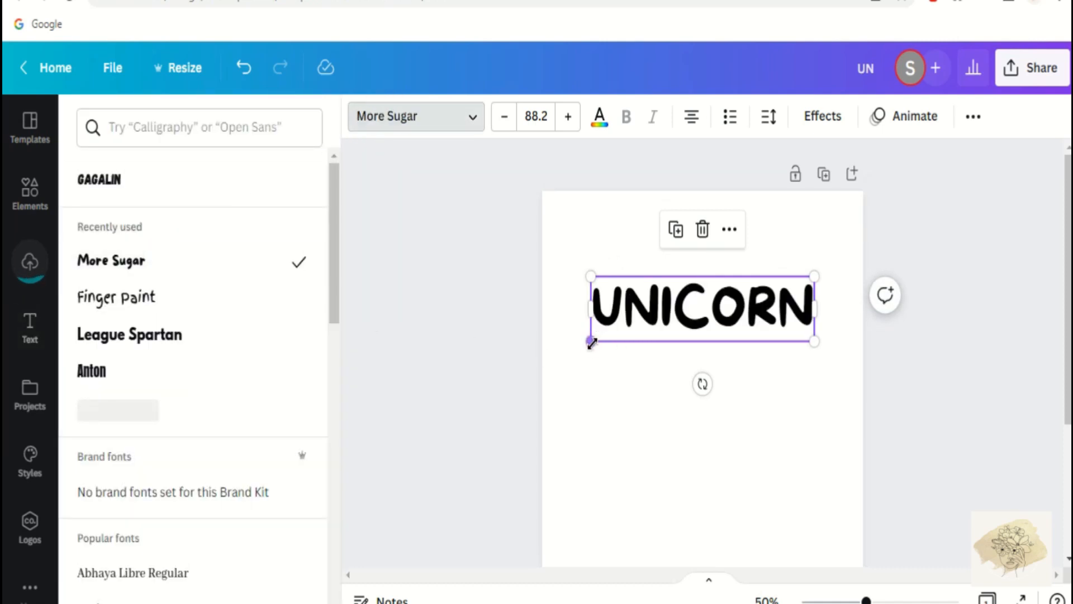
{"action": "left_click_drag", "start_coordinate": [590, 342], "coordinate": [615, 323]}
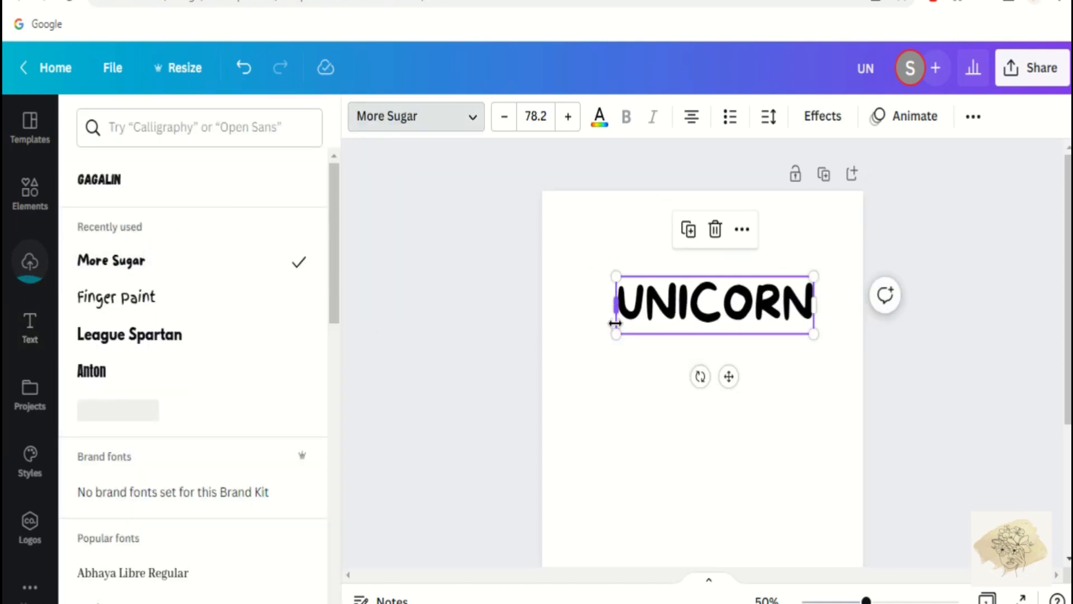
{"action": "left_click_drag", "start_coordinate": [730, 370], "coordinate": [713, 354]}
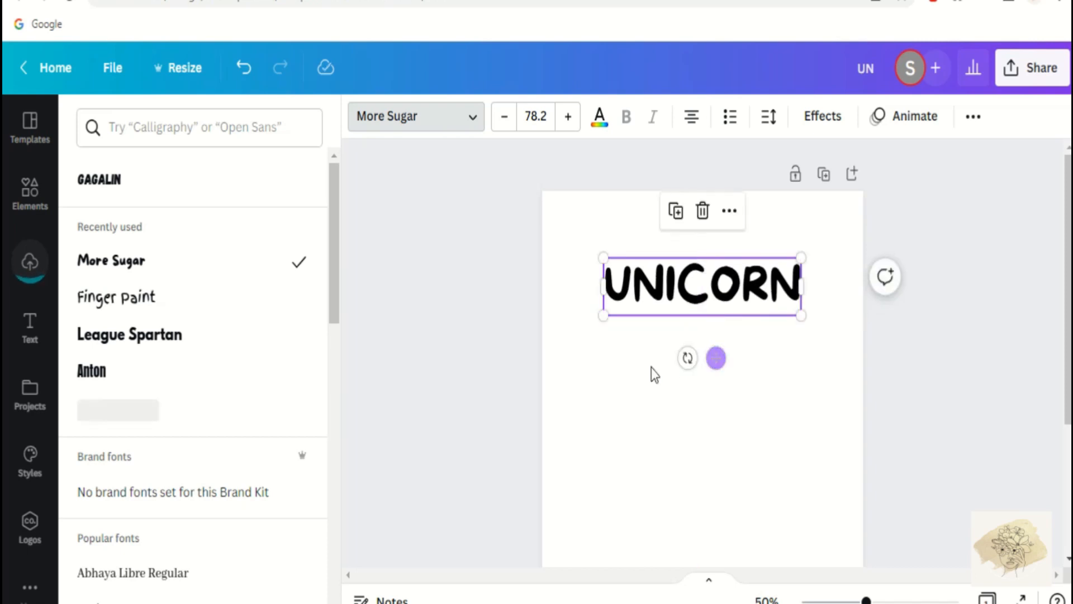
Duplicate the UNICORN heading, place the copy directly beneath it, and change the copy's text to Coloring Book
{"action": "left_click", "coordinate": [671, 302]}
{"action": "left_click", "coordinate": [649, 385]}
{"action": "left_click", "coordinate": [660, 311]}
{"action": "left_click", "coordinate": [675, 211]}
{"action": "left_click_drag", "start_coordinate": [673, 303], "coordinate": [662, 355]}
{"action": "double_click", "coordinate": [663, 356]}
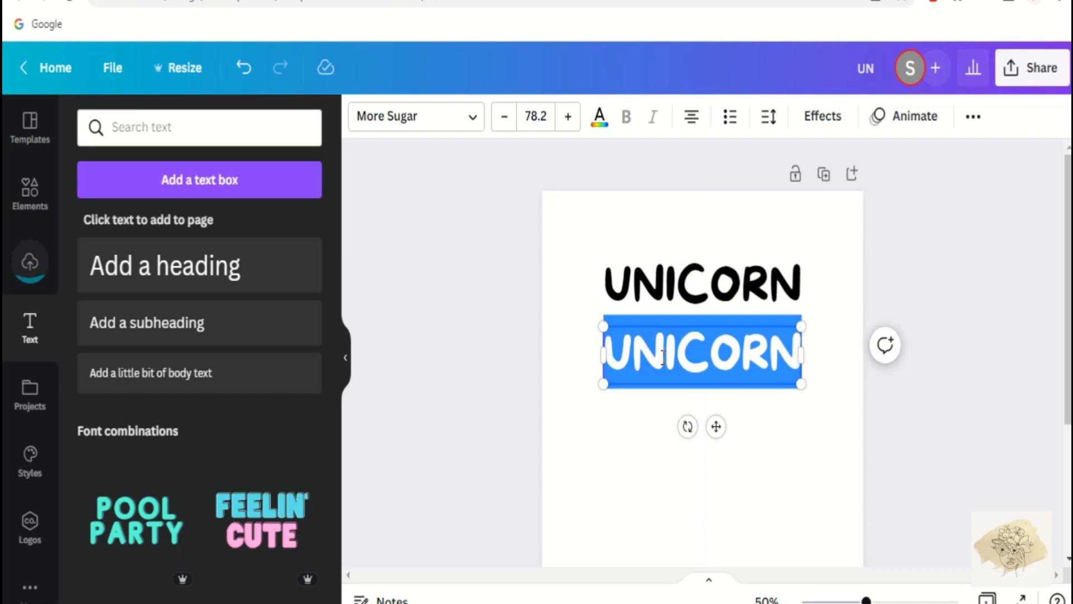
{"action": "type", "text": "Color"}
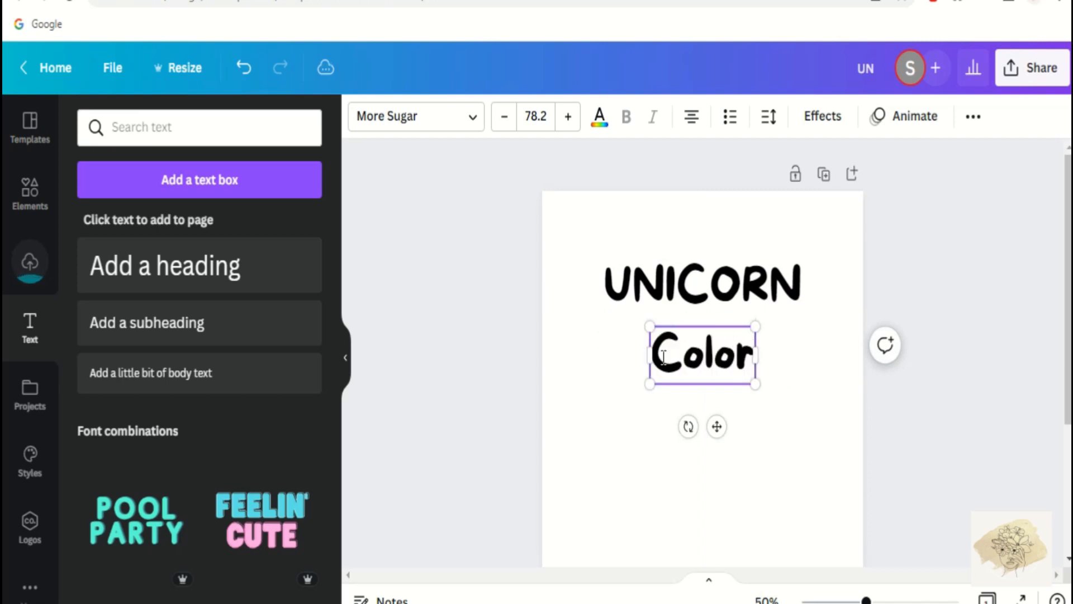
{"action": "type", "text": "ing Book"}
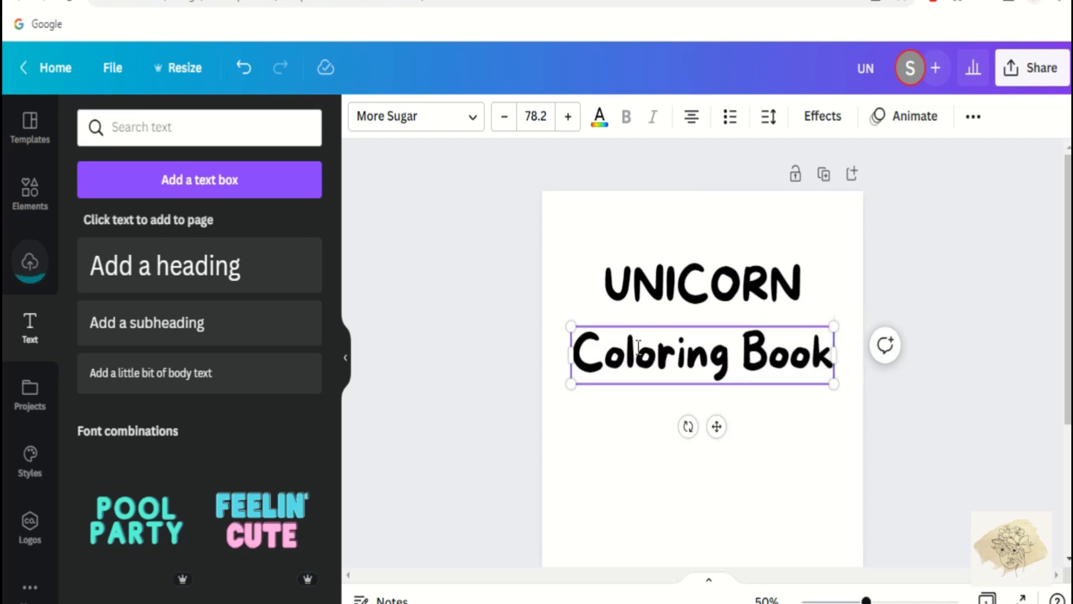
Set the Coloring Book text to font size 50, keeping it centred under the heading
{"action": "left_click", "coordinate": [535, 116]}
{"action": "key", "text": "Return"}
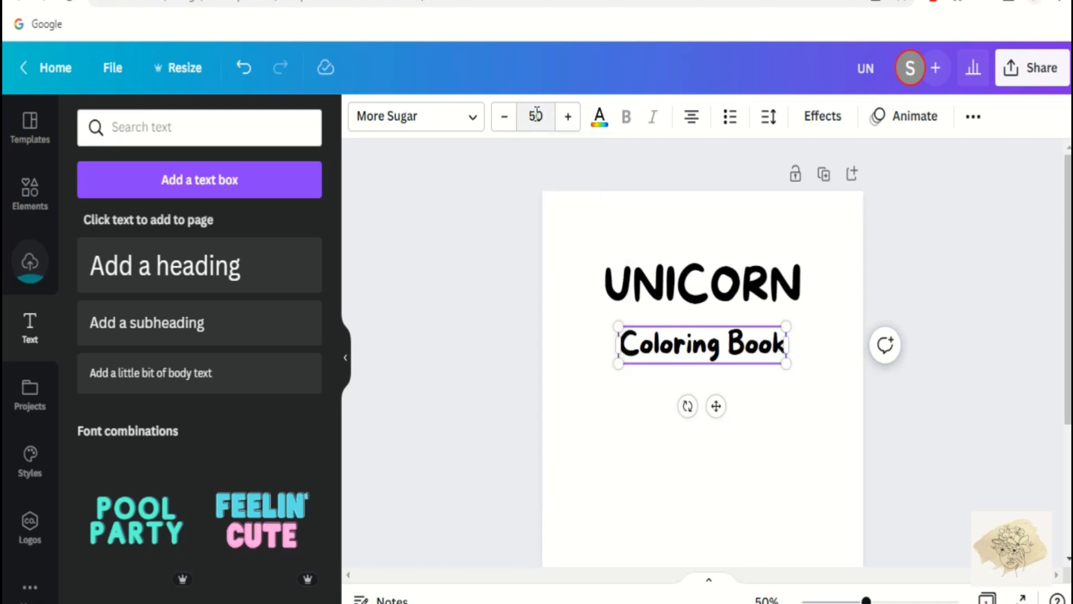
{"action": "left_click", "coordinate": [773, 383]}
{"action": "left_click", "coordinate": [758, 333]}
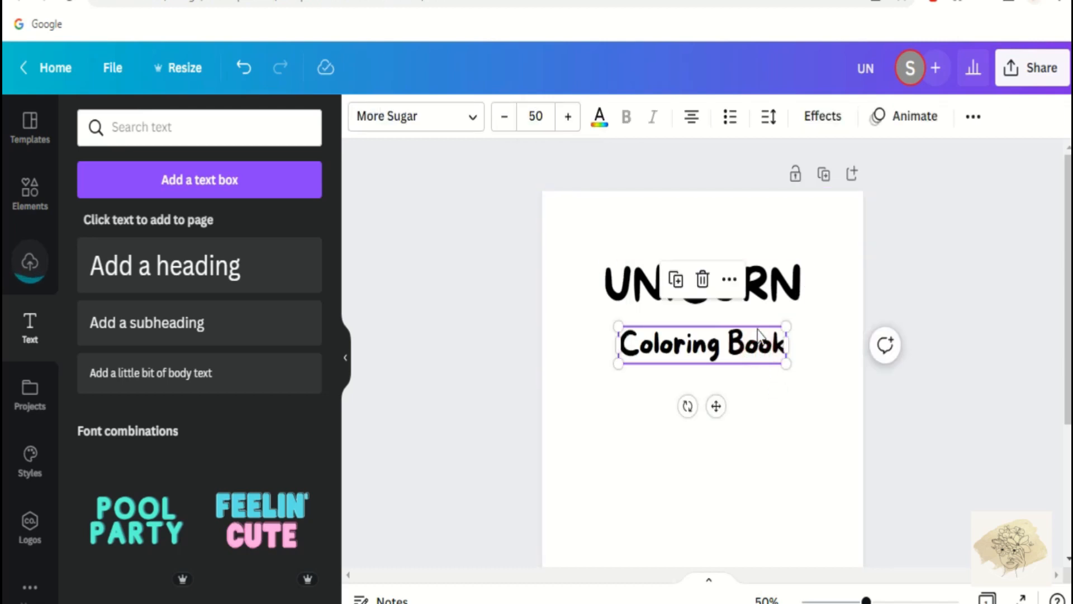
{"action": "left_click_drag", "start_coordinate": [710, 405], "coordinate": [709, 407]}
Move the UNICORN heading slightly higher to widen the gap above the Coloring Book line
{"action": "left_click", "coordinate": [769, 313]}
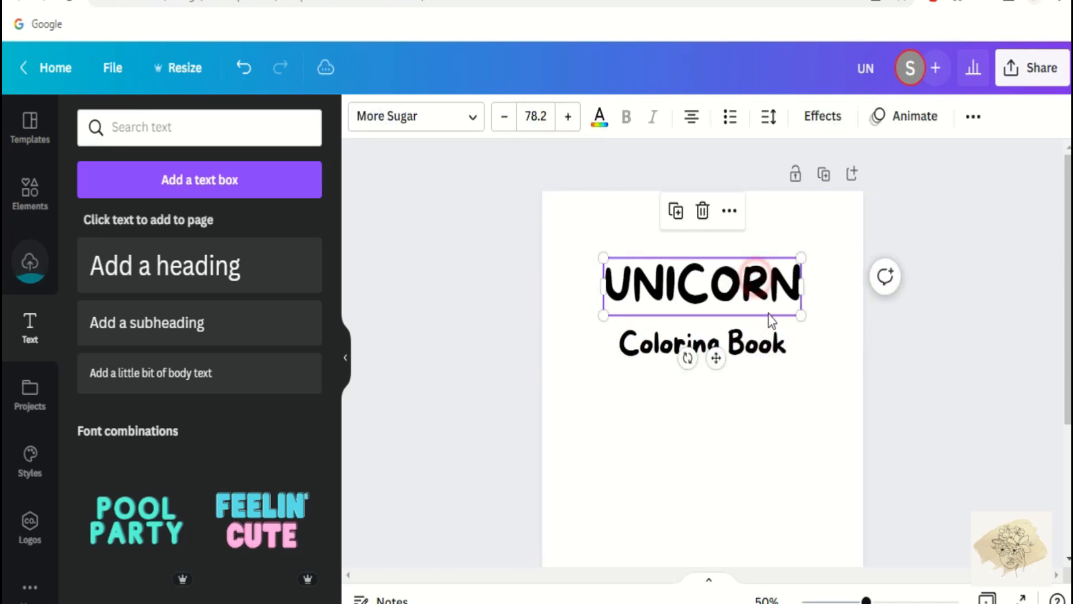
{"action": "mouse_move", "coordinate": [769, 313]}
{"action": "left_mouse_down"}
{"action": "mouse_move", "coordinate": [757, 313]}
{"action": "mouse_move", "coordinate": [766, 310]}
{"action": "left_mouse_up"}
{"action": "left_click", "coordinate": [790, 384]}
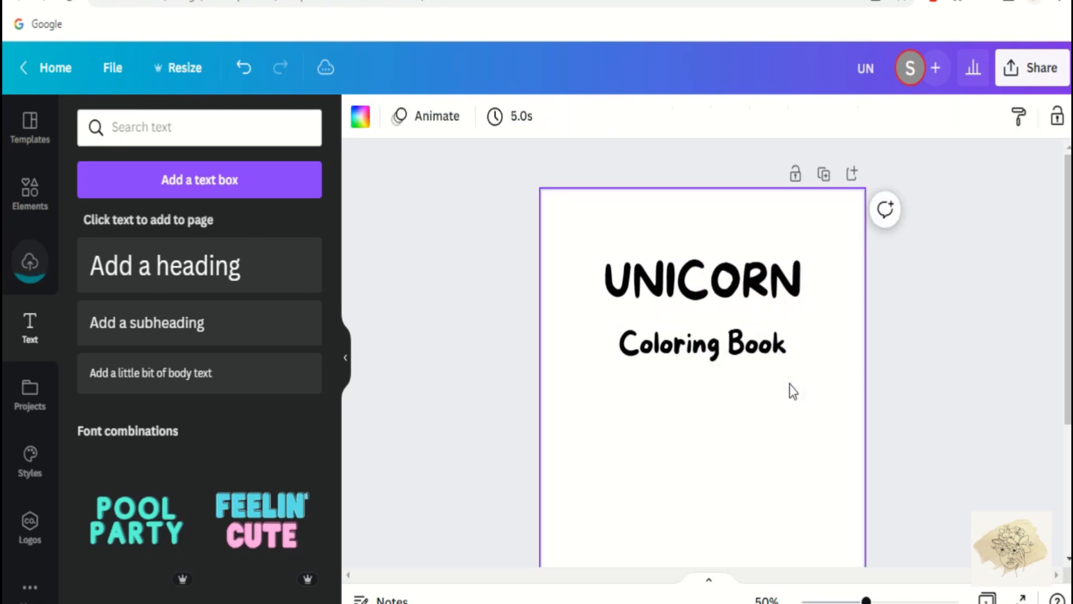
Add the uploaded image of the self-hugging unicorn surrounded by hearts and centre it below the Coloring Book text
{"action": "scroll", "coordinate": [789, 383], "scroll_direction": "down", "scroll_amount": 3}
{"action": "scroll", "coordinate": [789, 384], "scroll_direction": "up", "scroll_amount": 3}
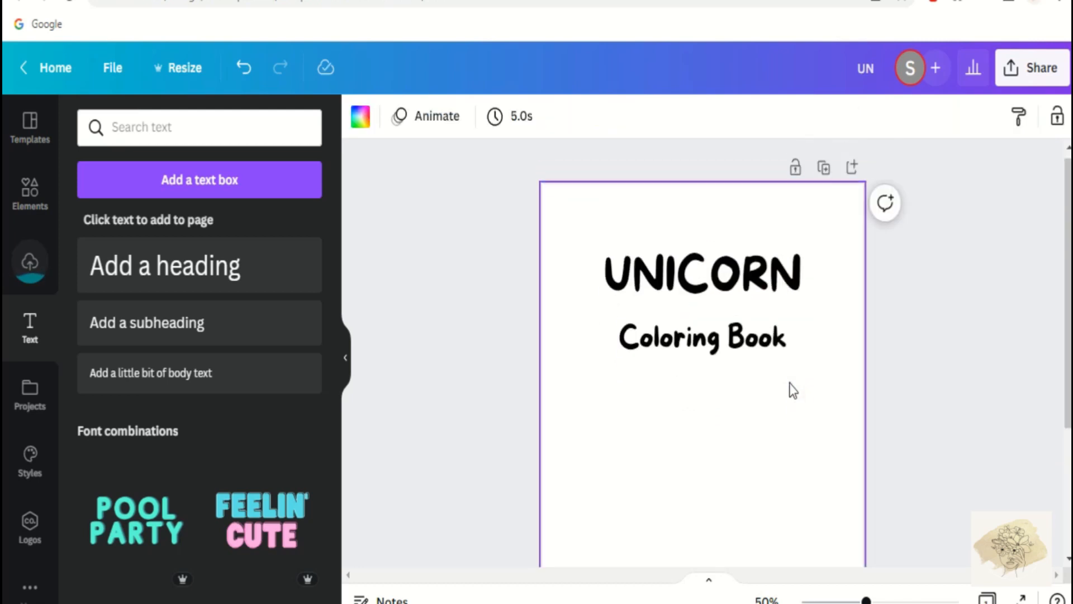
{"action": "scroll", "coordinate": [790, 386], "scroll_direction": "down", "scroll_amount": 3}
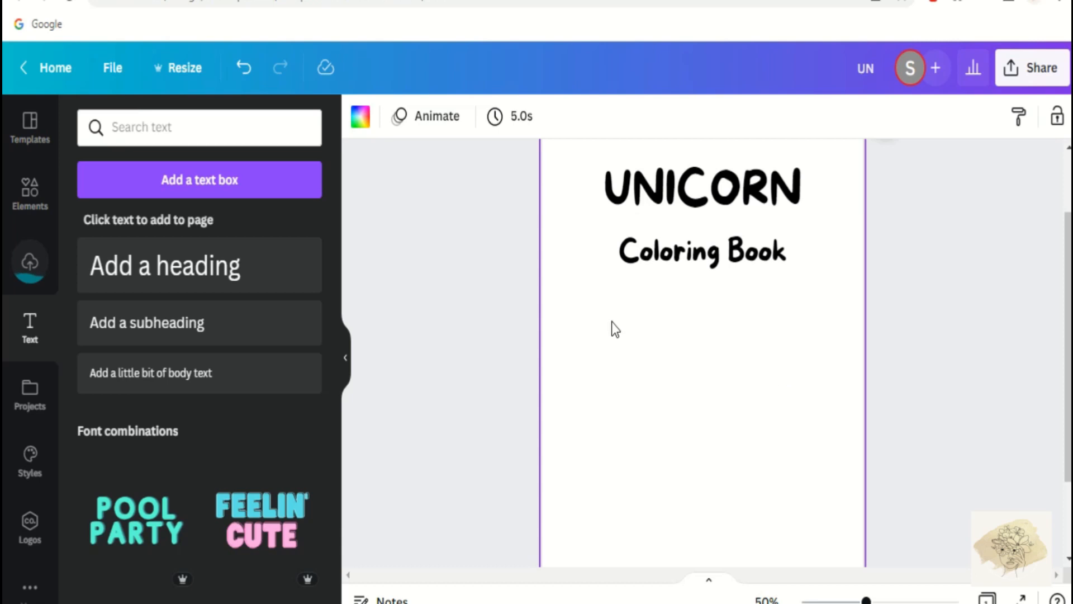
{"action": "left_click", "coordinate": [29, 267]}
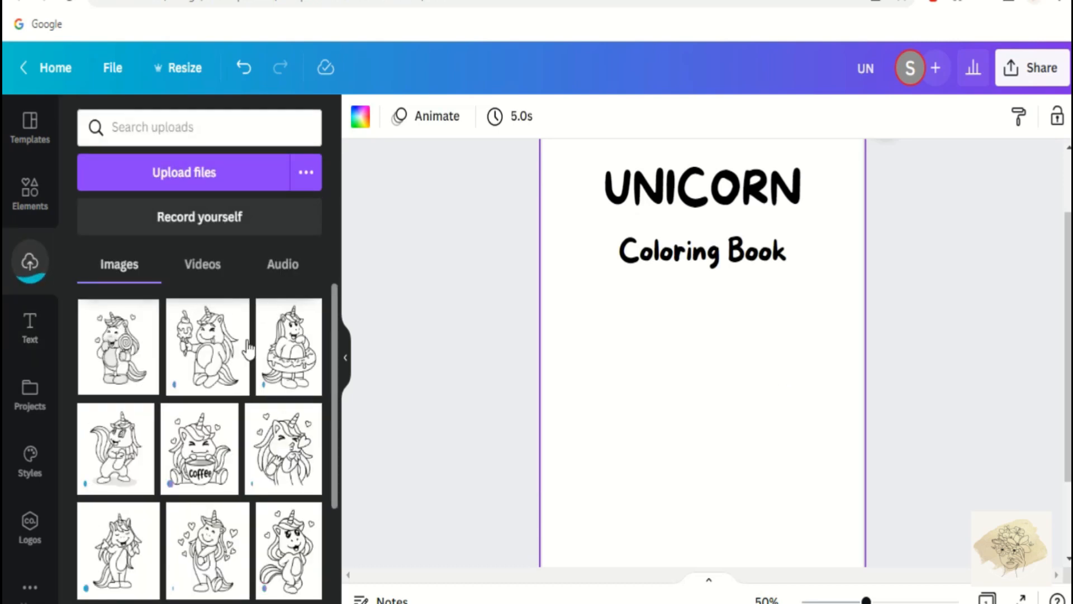
{"action": "scroll", "coordinate": [128, 353], "scroll_direction": "down", "scroll_amount": 3}
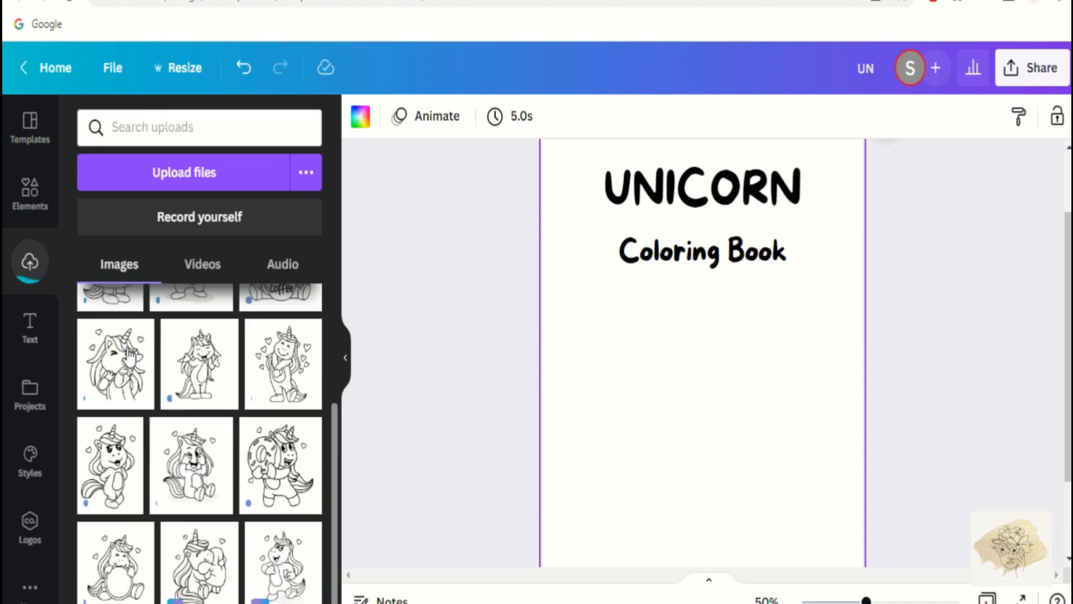
{"action": "scroll", "coordinate": [129, 353], "scroll_direction": "up", "scroll_amount": 2}
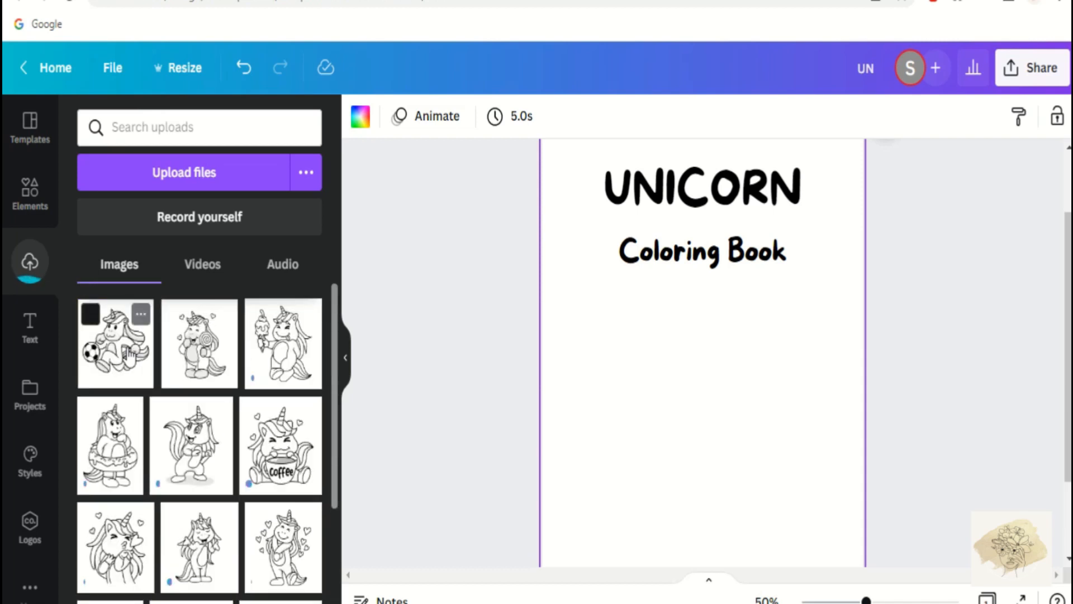
{"action": "left_click", "coordinate": [285, 568]}
{"action": "left_click_drag", "start_coordinate": [694, 381], "coordinate": [711, 457]}
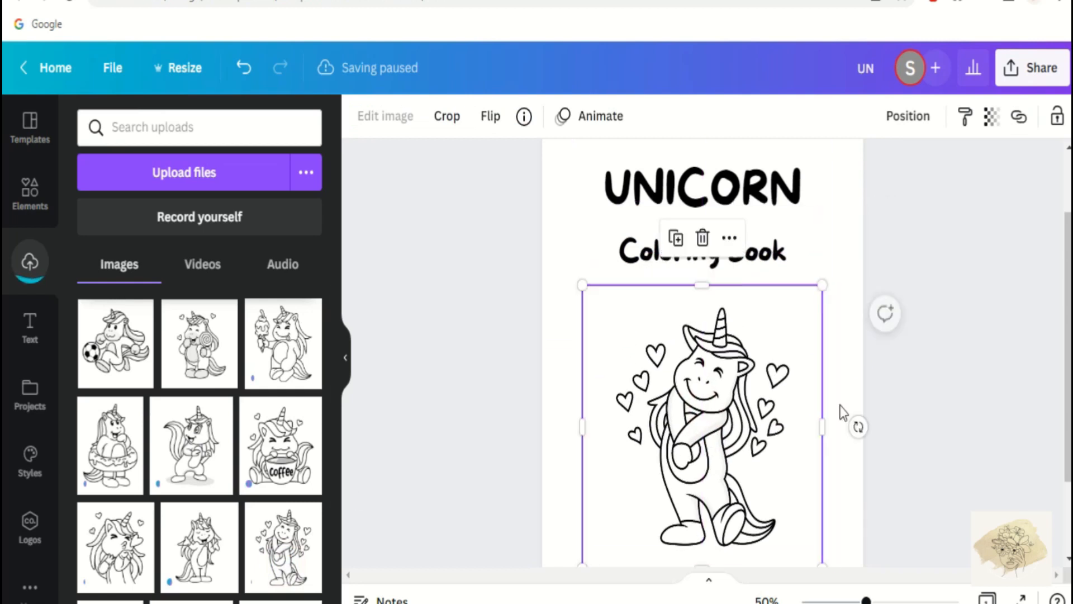
{"action": "left_click", "coordinate": [906, 380]}
{"action": "scroll", "coordinate": [923, 335], "scroll_direction": "up", "scroll_amount": 1}
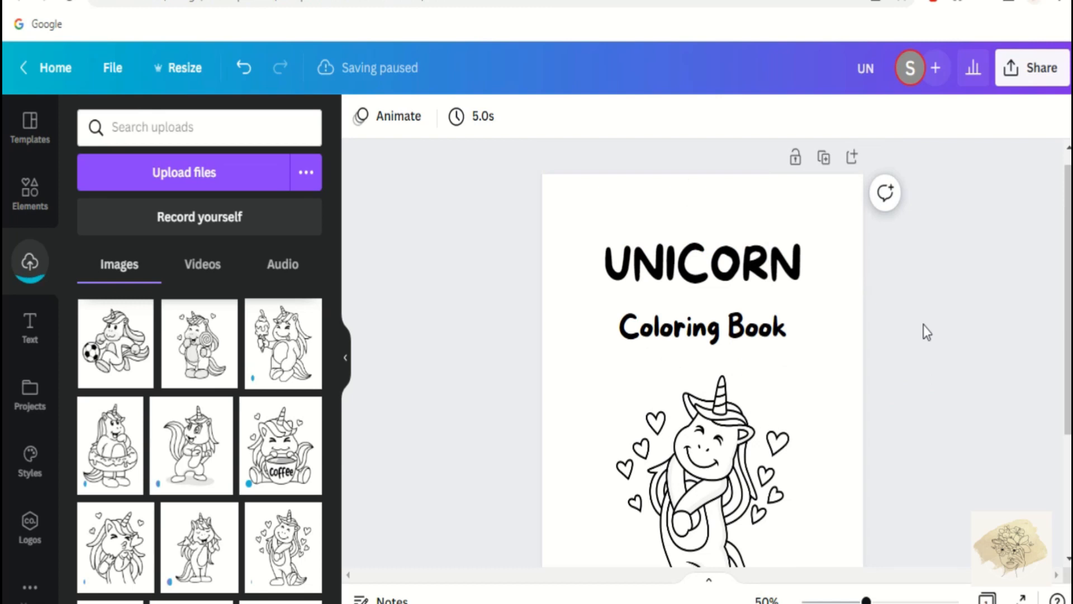
Add two blank pages after the title page
{"action": "scroll", "coordinate": [923, 324], "scroll_direction": "down", "scroll_amount": 3}
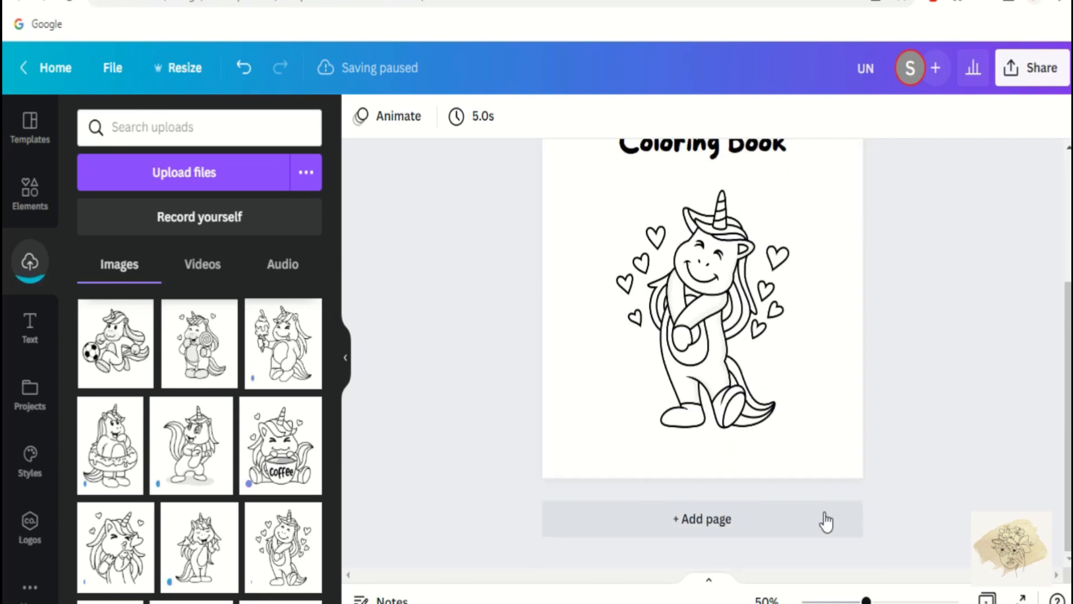
{"action": "left_click", "coordinate": [822, 520]}
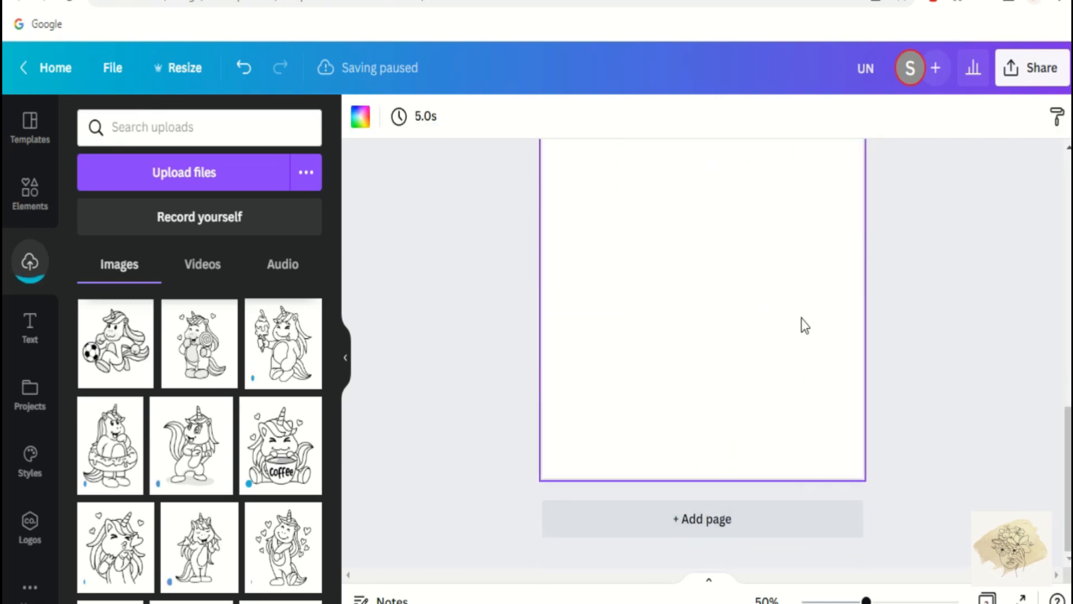
{"action": "left_click", "coordinate": [785, 524]}
Add a plain square shape to page 3 and make its fill transparent
{"action": "left_click", "coordinate": [8, 214]}
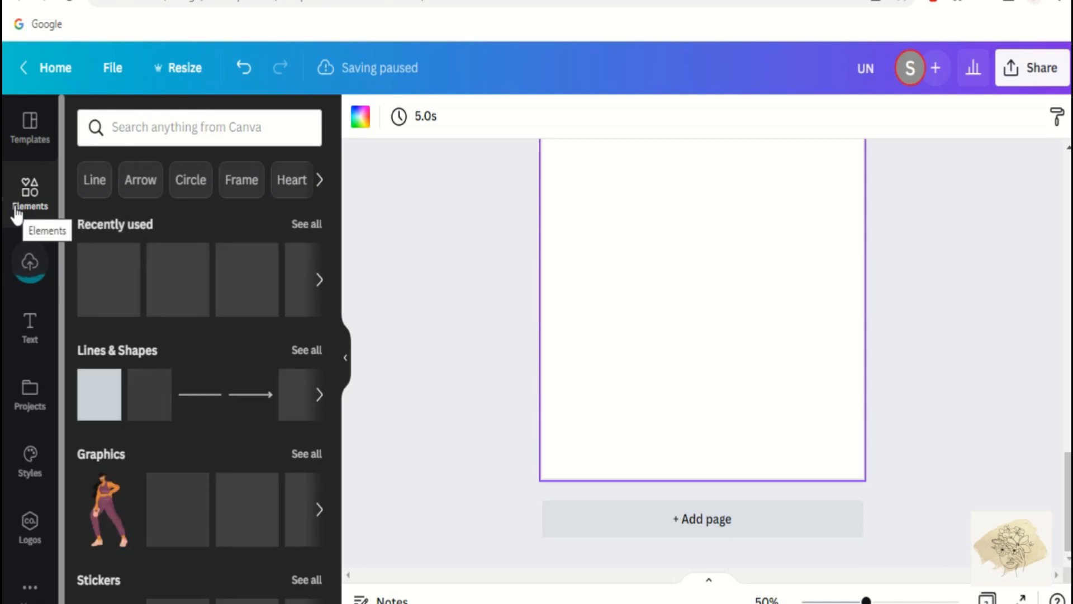
{"action": "left_click", "coordinate": [122, 352]}
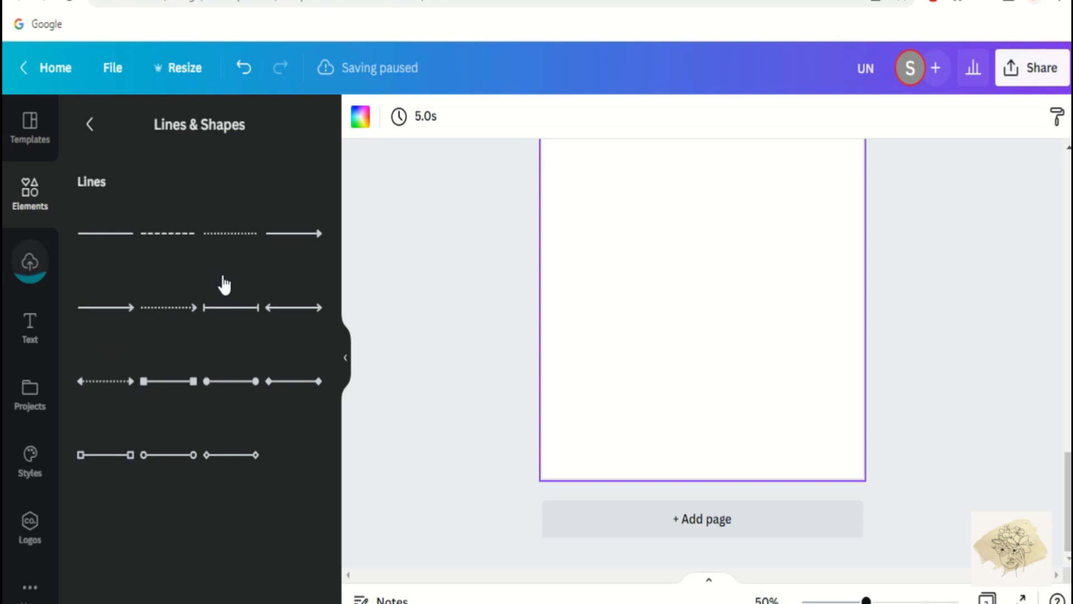
{"action": "scroll", "coordinate": [218, 302], "scroll_direction": "down", "scroll_amount": 5}
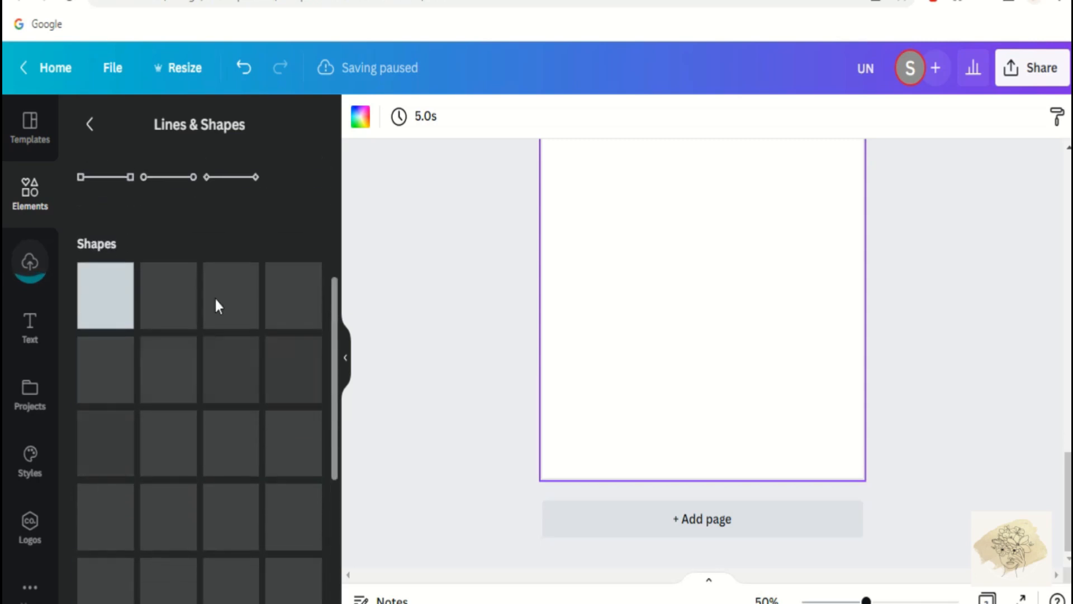
{"action": "left_click", "coordinate": [124, 311]}
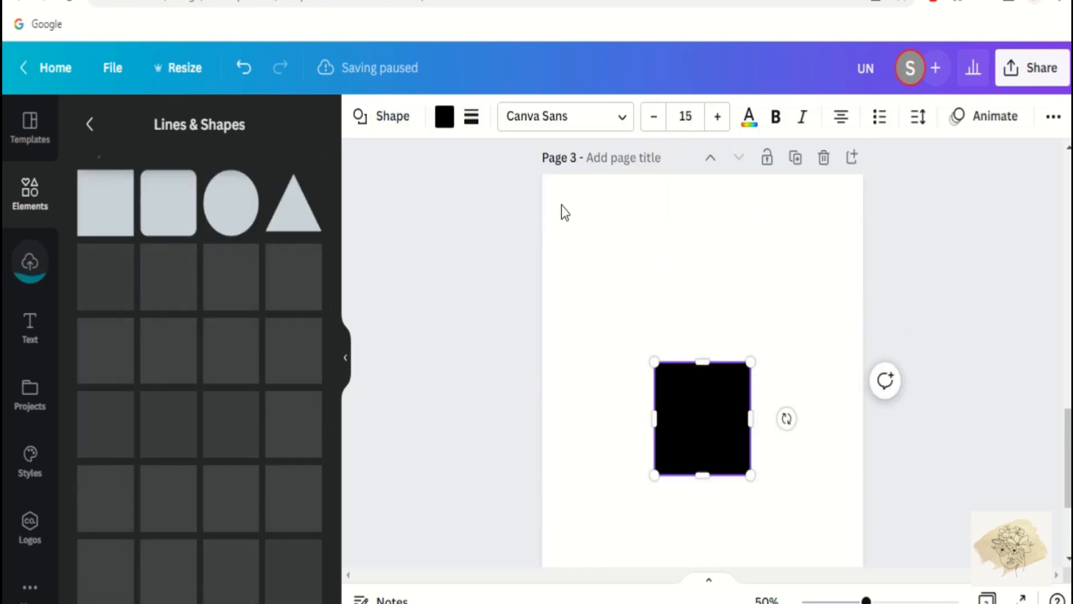
{"action": "left_click", "coordinate": [452, 124]}
{"action": "left_click", "coordinate": [136, 213]}
Try a thin border on the square near the upper-left corner of page 3, and discard the shape
{"action": "left_click", "coordinate": [472, 120]}
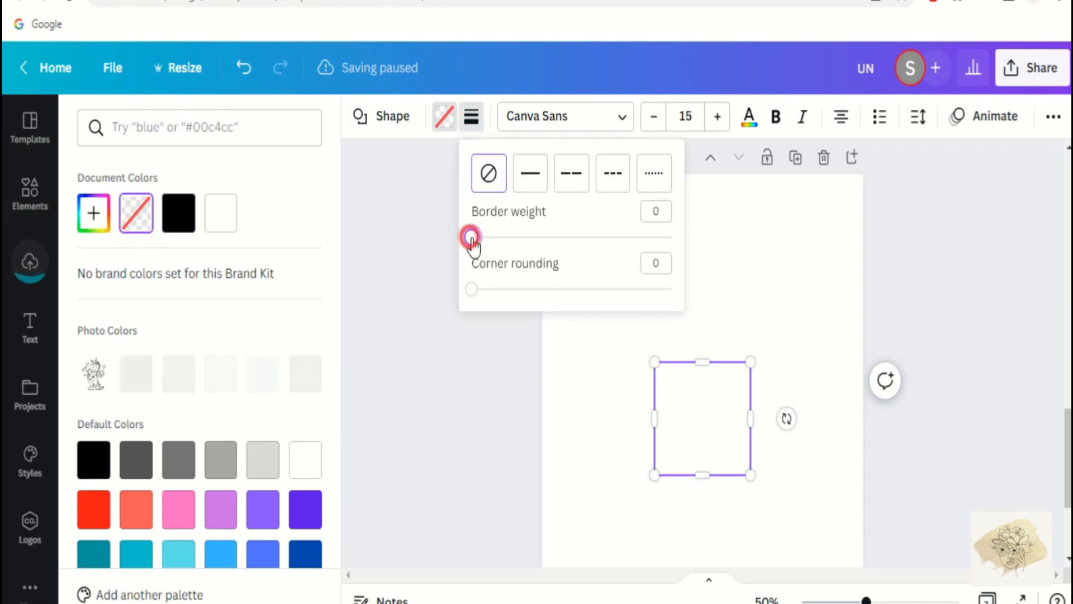
{"action": "left_click_drag", "start_coordinate": [472, 238], "coordinate": [474, 234]}
{"action": "left_click", "coordinate": [589, 413]}
{"action": "left_click_drag", "start_coordinate": [716, 429], "coordinate": [619, 261]}
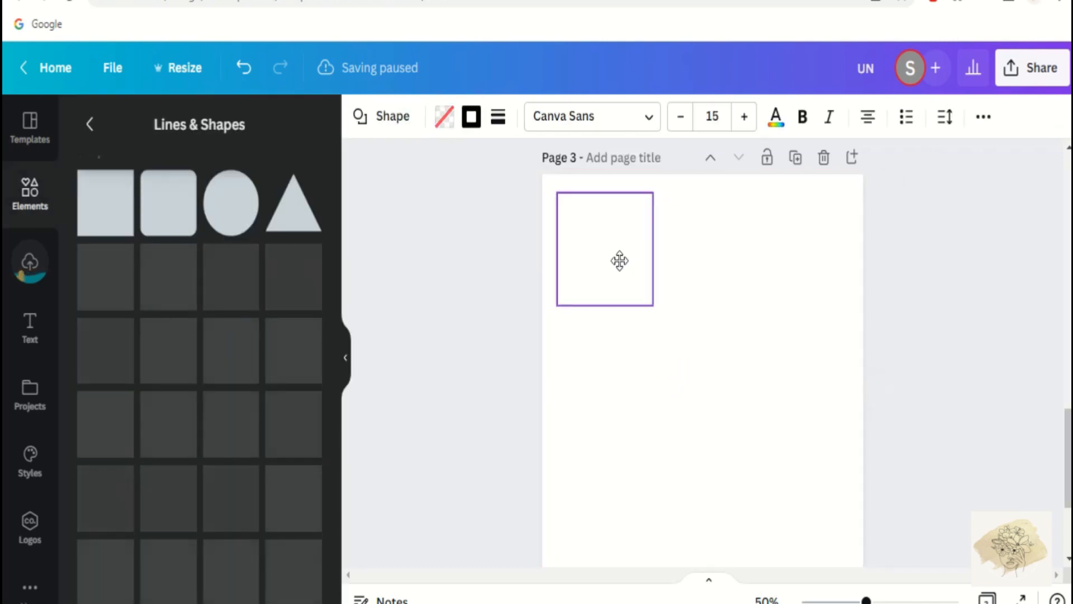
{"action": "left_click", "coordinate": [601, 351]}
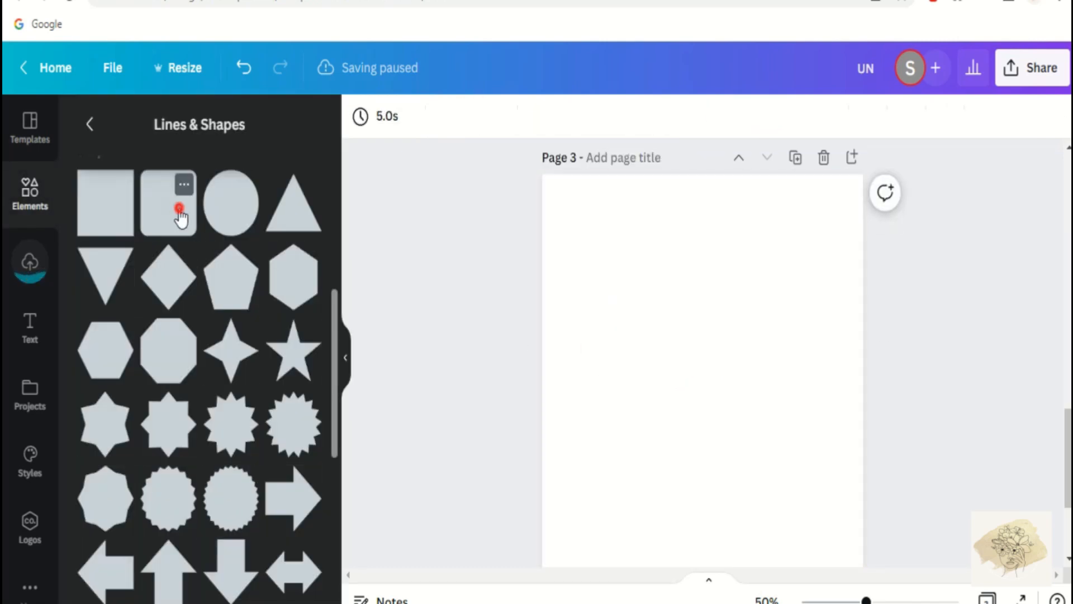
Add a rounded square to page 3 with a transparent fill and a thin black border
{"action": "left_click", "coordinate": [175, 206]}
{"action": "left_click", "coordinate": [445, 116]}
{"action": "left_click", "coordinate": [136, 213]}
{"action": "left_click", "coordinate": [472, 118]}
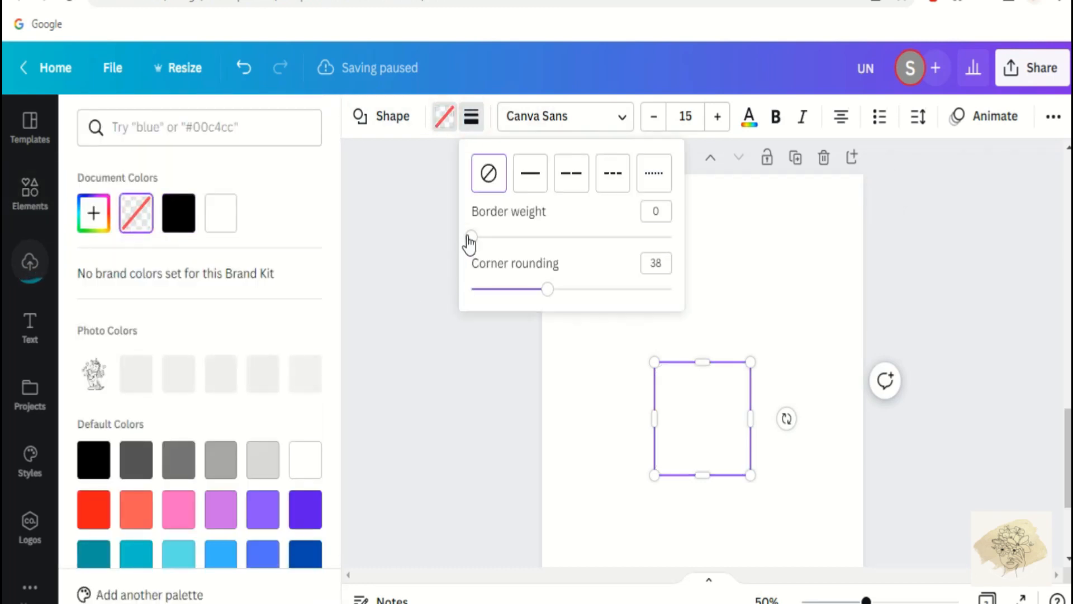
{"action": "left_click_drag", "start_coordinate": [471, 238], "coordinate": [484, 241]}
{"action": "left_click", "coordinate": [587, 383]}
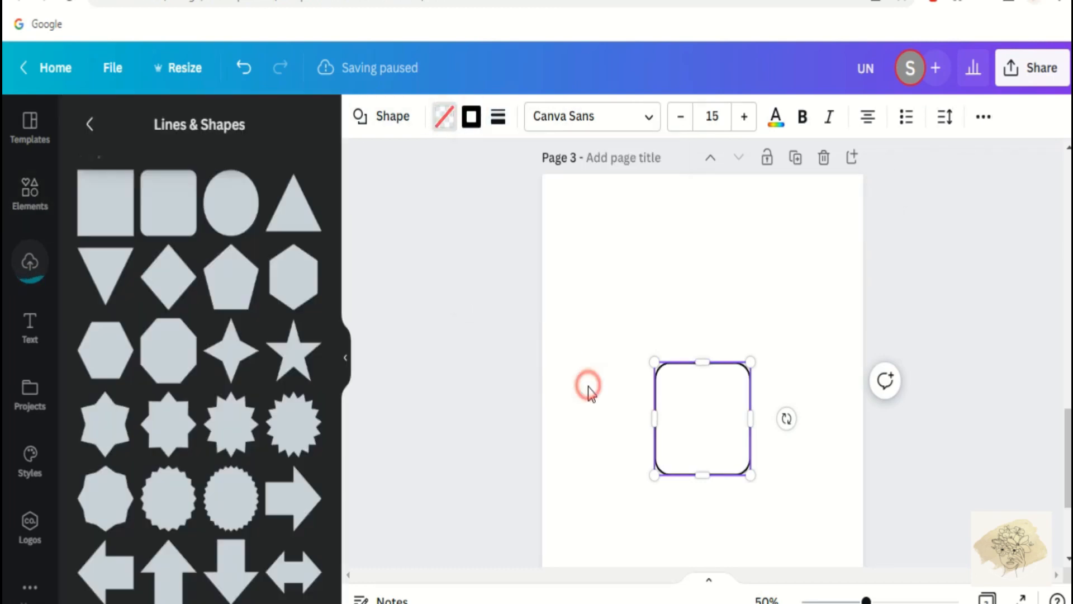
Place the rounded square near the page's upper-left corner and stretch it into an 8 in wide frame reaching almost to the page's lower edge
{"action": "left_click_drag", "start_coordinate": [712, 401], "coordinate": [620, 246]}
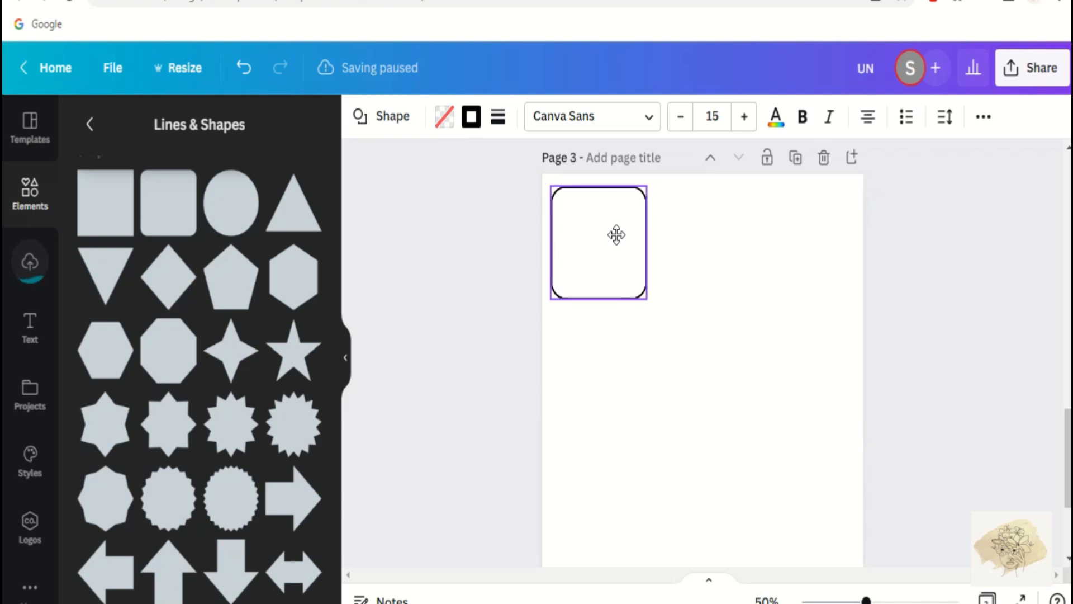
{"action": "left_click_drag", "start_coordinate": [647, 298], "coordinate": [853, 583]}
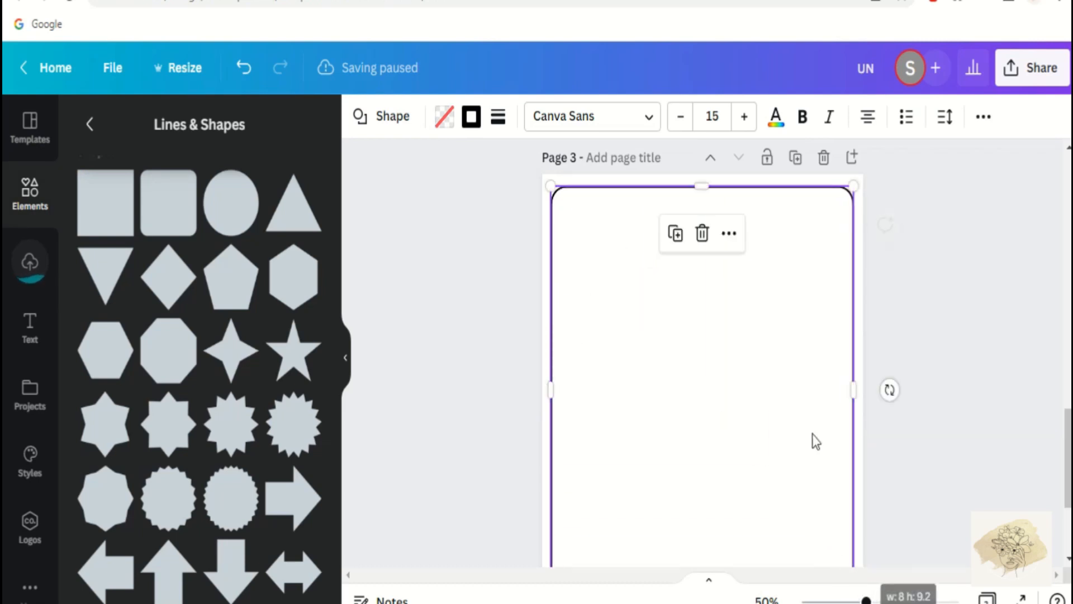
{"action": "scroll", "coordinate": [706, 408], "scroll_direction": "down", "scroll_amount": 3}
{"action": "left_click_drag", "start_coordinate": [707, 408], "coordinate": [702, 460]}
{"action": "scroll", "coordinate": [726, 344], "scroll_direction": "up", "scroll_amount": 5}
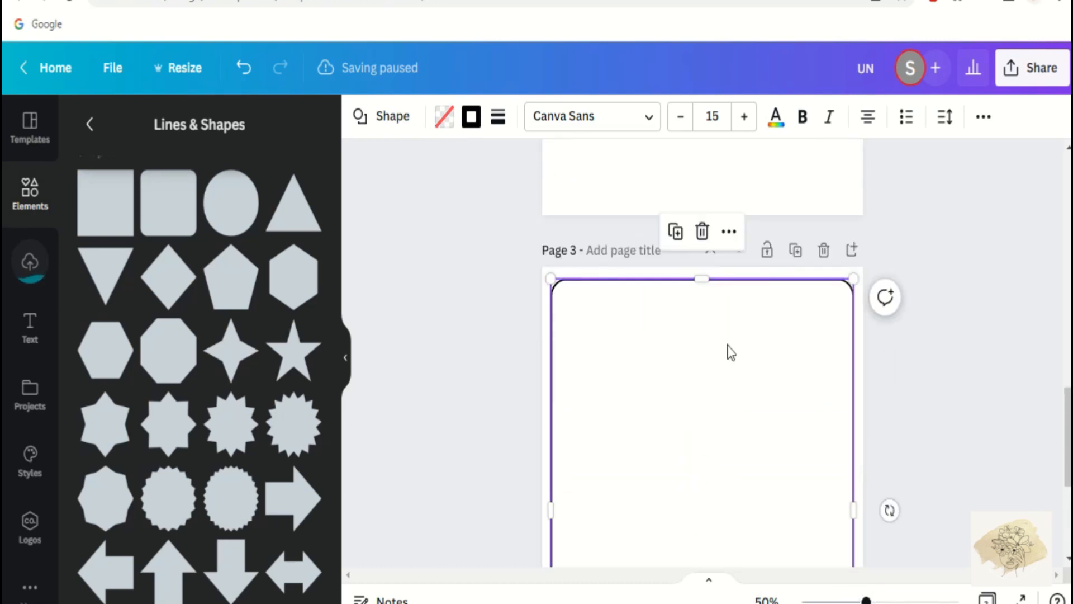
Align the rounded frame to the horizontal centre of page 3
{"action": "left_click", "coordinate": [983, 116]}
{"action": "left_click", "coordinate": [825, 162]}
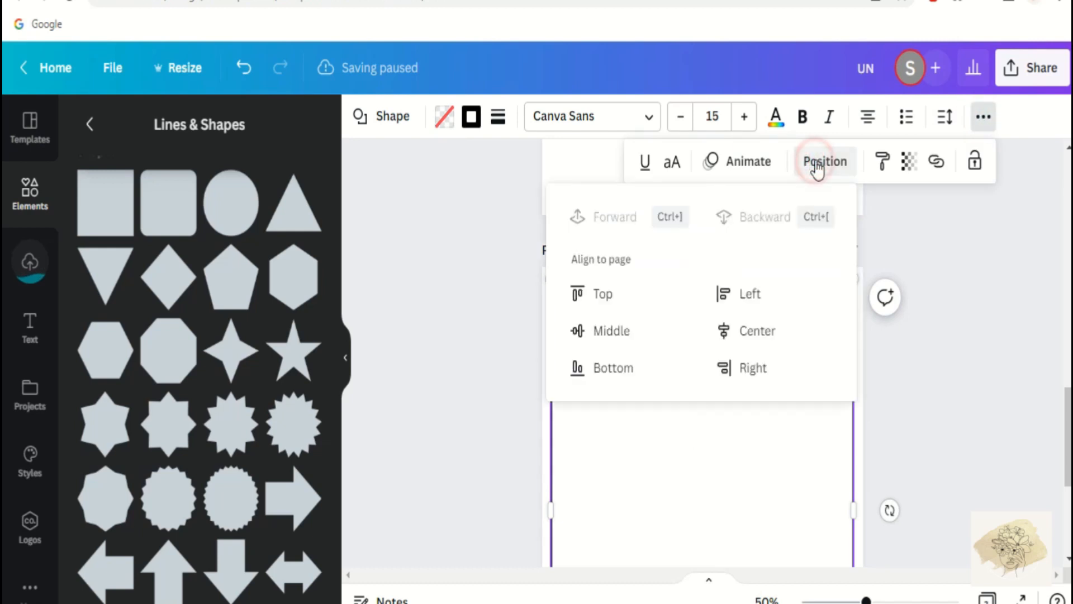
{"action": "left_click", "coordinate": [758, 331]}
{"action": "left_click", "coordinate": [895, 387]}
{"action": "scroll", "coordinate": [922, 361], "scroll_direction": "down", "scroll_amount": 3}
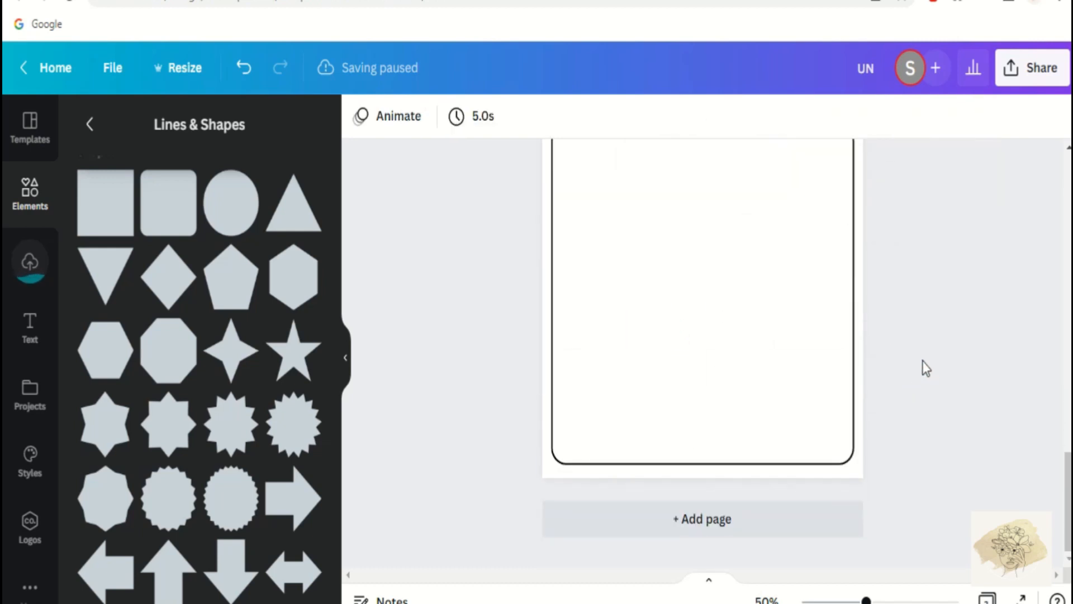
{"action": "scroll", "coordinate": [923, 361], "scroll_direction": "up", "scroll_amount": 2}
{"action": "scroll", "coordinate": [923, 360], "scroll_direction": "up", "scroll_amount": 2}
Copy the rounded frame from page 3 and paste it onto the title page
{"action": "left_click", "coordinate": [45, 262]}
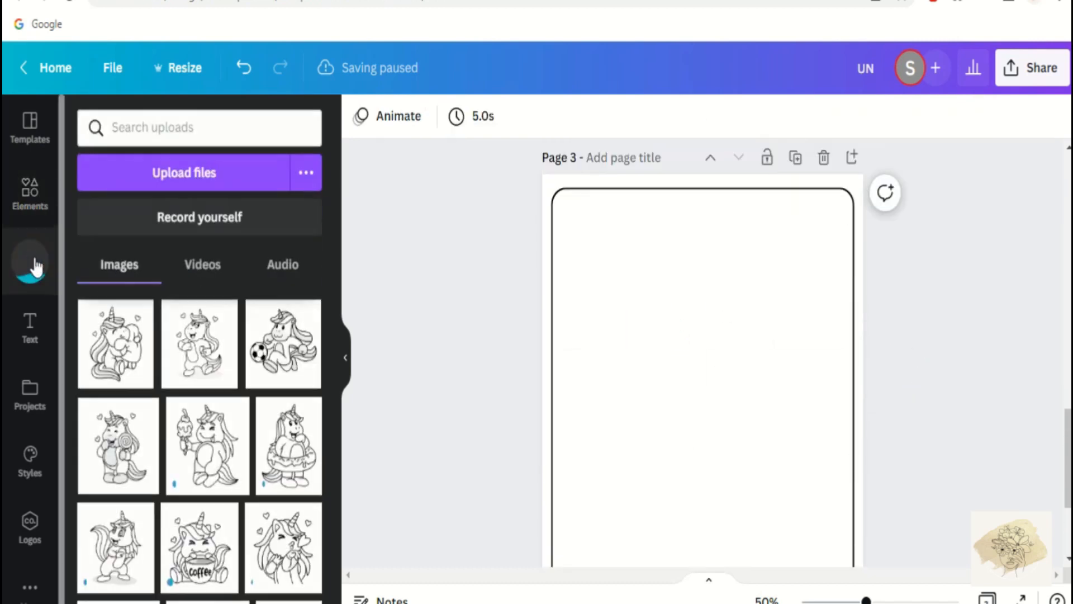
{"action": "left_click", "coordinate": [739, 211]}
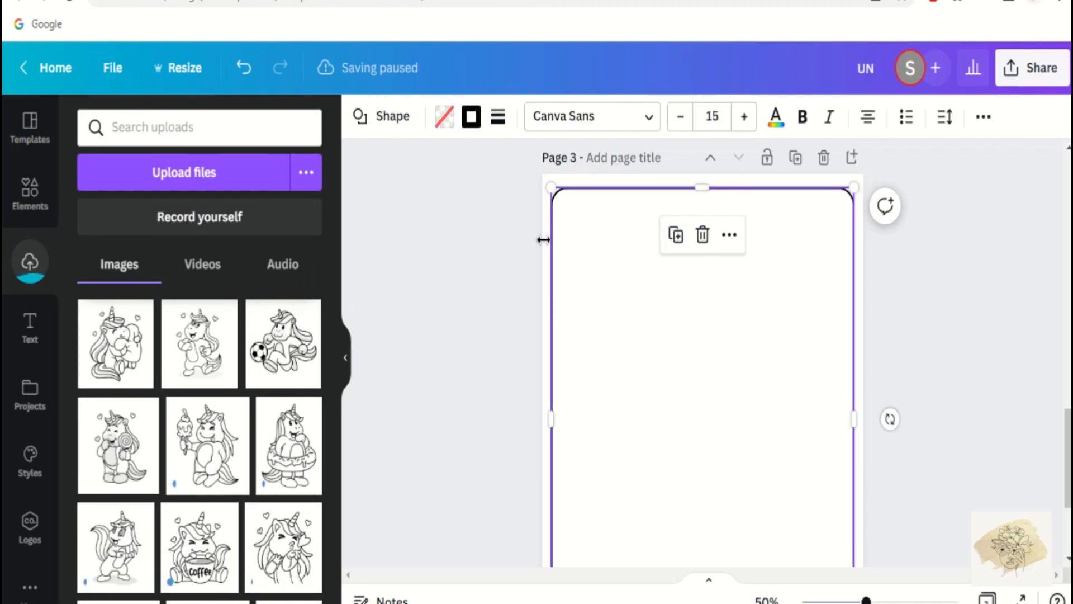
{"action": "right_click", "coordinate": [566, 191]}
{"action": "left_click", "coordinate": [585, 216]}
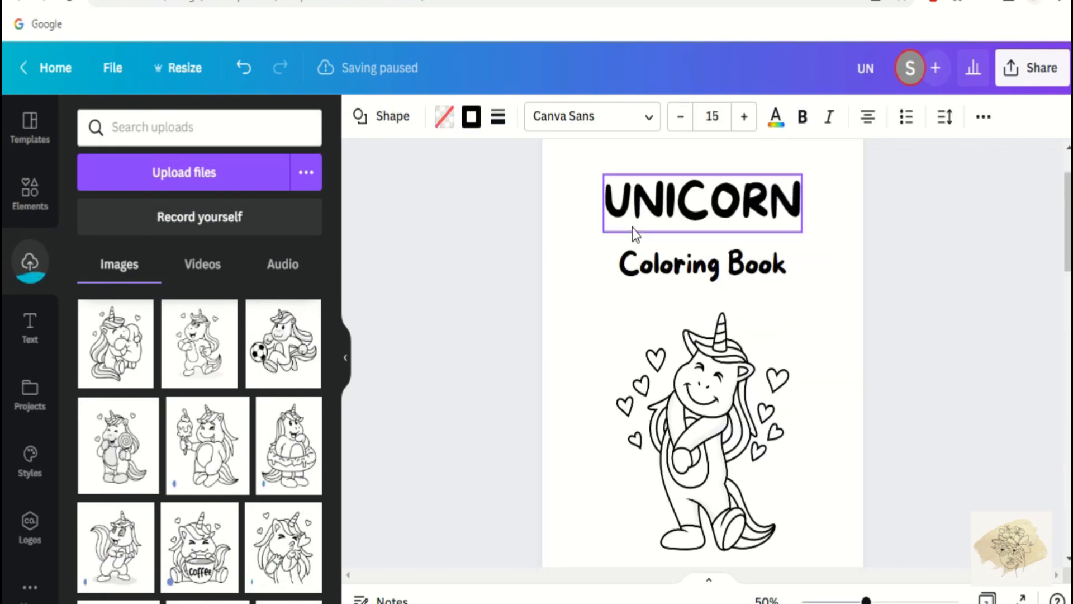
{"action": "left_click", "coordinate": [600, 215]}
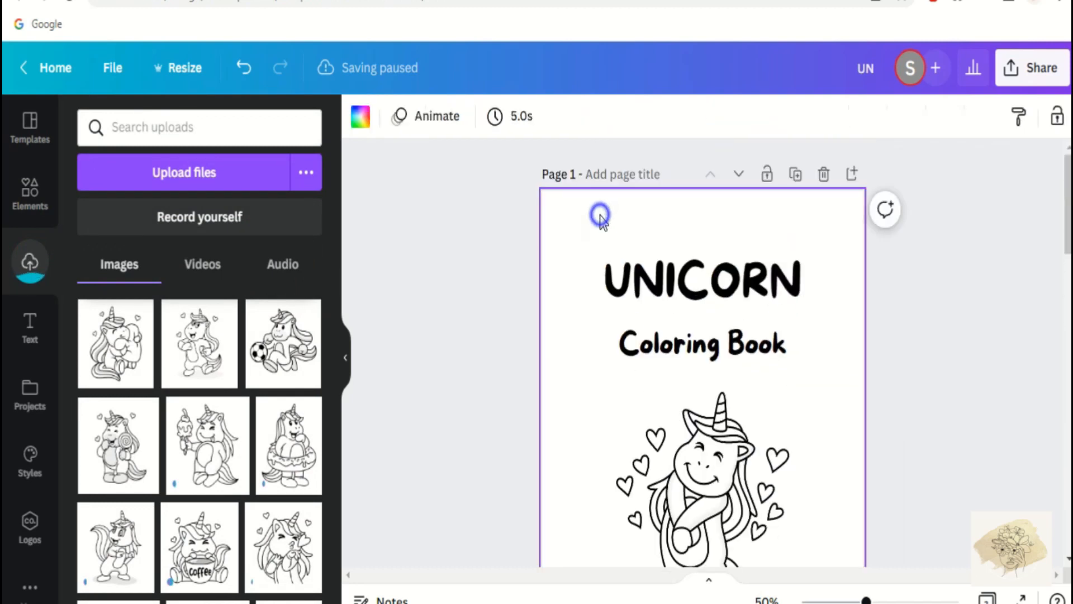
{"action": "right_click", "coordinate": [600, 214]}
{"action": "left_click", "coordinate": [617, 263]}
{"action": "left_click", "coordinate": [493, 294]}
Add the uploaded image of the unicorn hugging a pillow to page 3 and enlarge it to slightly more than the frame's width
{"action": "scroll", "coordinate": [491, 287], "scroll_direction": "down", "scroll_amount": 6}
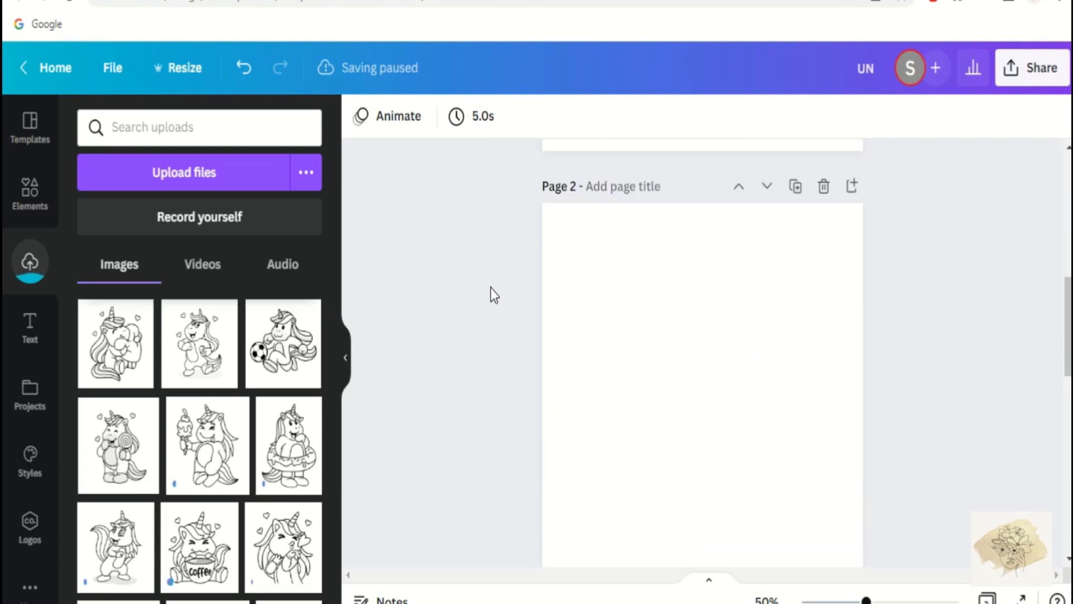
{"action": "scroll", "coordinate": [491, 287], "scroll_direction": "down", "scroll_amount": 5}
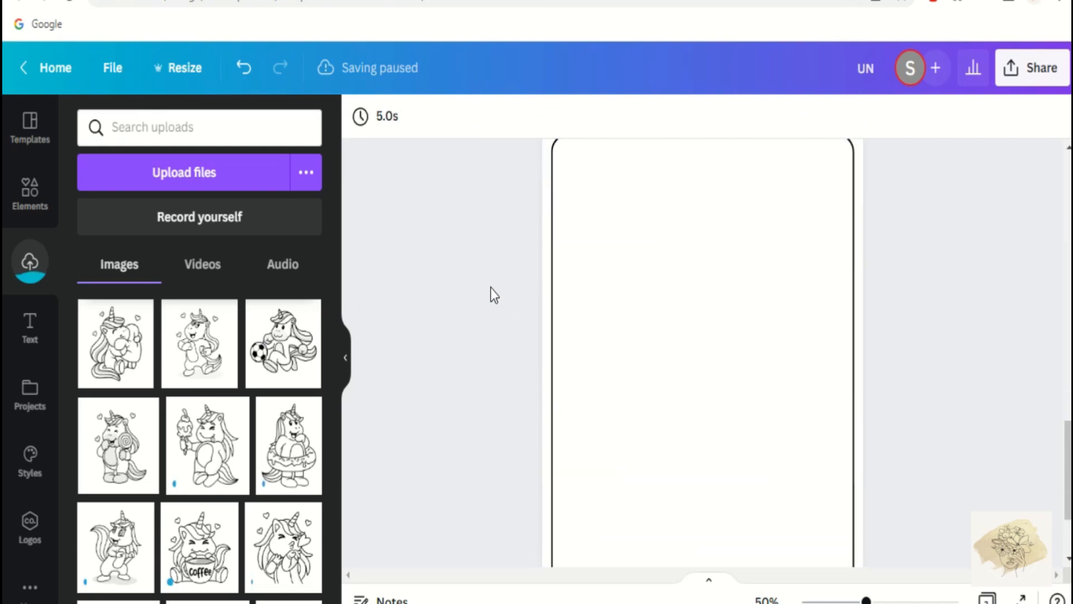
{"action": "left_click", "coordinate": [152, 362]}
{"action": "scroll", "coordinate": [800, 441], "scroll_direction": "down", "scroll_amount": 3}
{"action": "left_click_drag", "start_coordinate": [822, 376], "coordinate": [864, 460]}
{"action": "left_click_drag", "start_coordinate": [785, 350], "coordinate": [755, 330]}
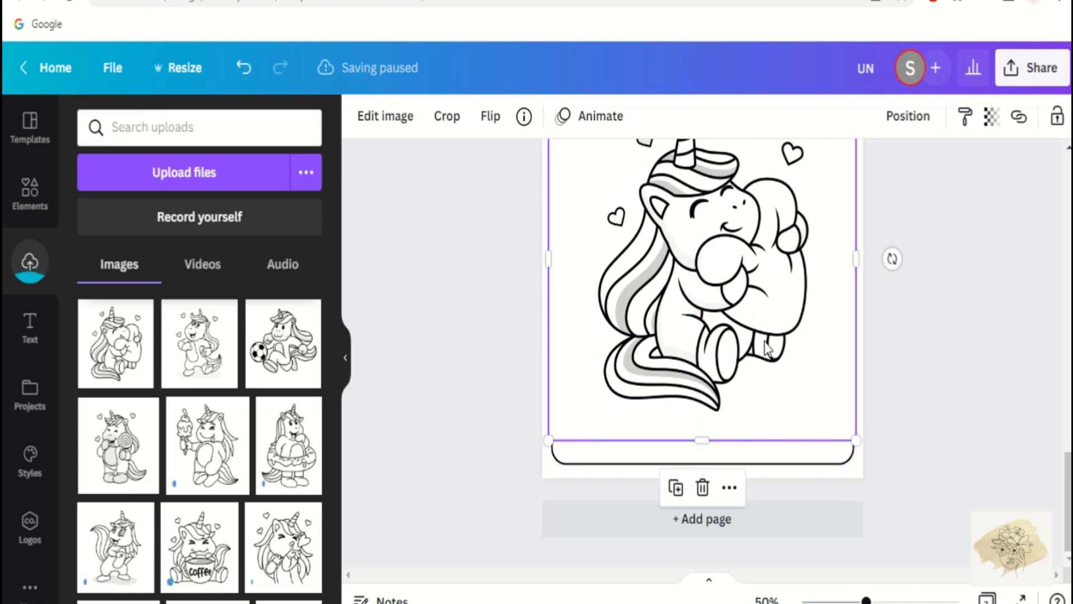
{"action": "scroll", "coordinate": [767, 347], "scroll_direction": "up", "scroll_amount": 2}
{"action": "scroll", "coordinate": [767, 348], "scroll_direction": "up", "scroll_amount": 2}
{"action": "scroll", "coordinate": [783, 391], "scroll_direction": "down", "scroll_amount": 2}
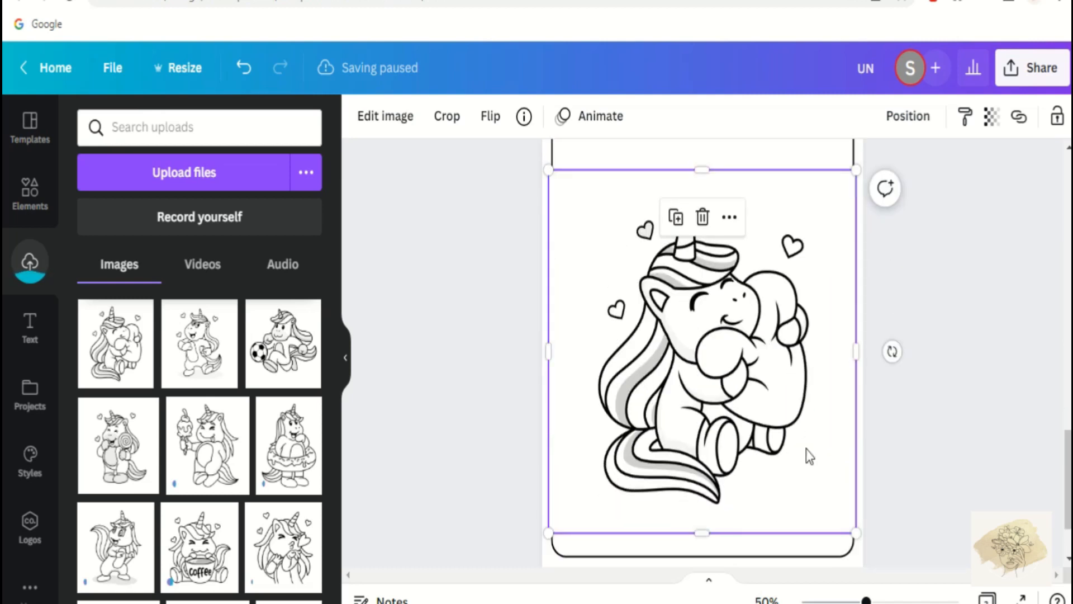
Enlarge the pillow-hugging unicorn image slightly beyond the page width and align it to the page's horizontal centre
{"action": "left_click_drag", "start_coordinate": [855, 532], "coordinate": [861, 516]}
{"action": "left_click_drag", "start_coordinate": [802, 232], "coordinate": [773, 203]}
{"action": "left_click", "coordinate": [907, 116]}
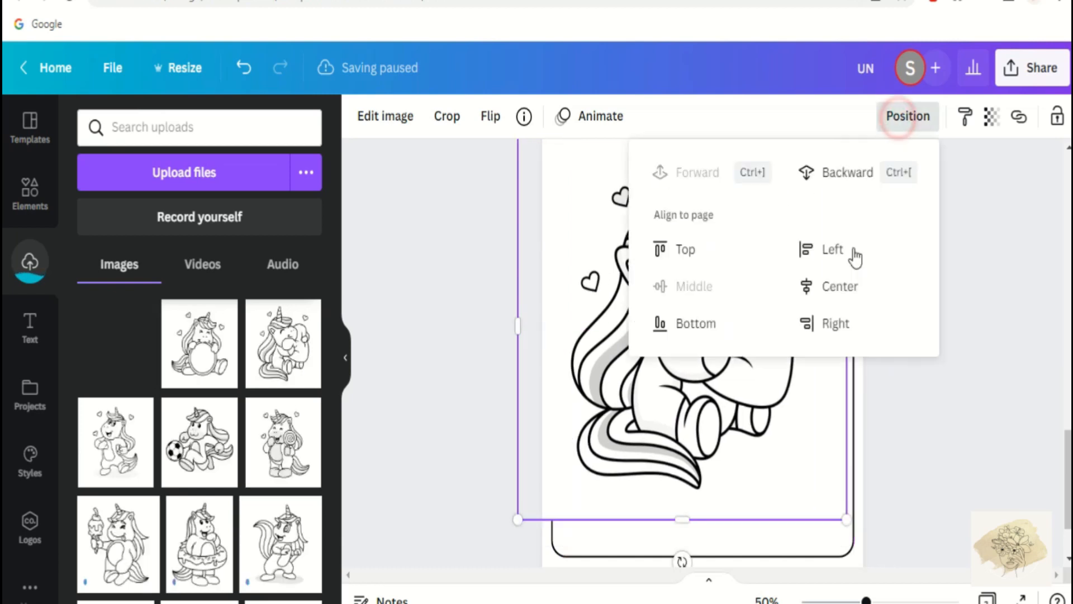
{"action": "left_click", "coordinate": [851, 255]}
{"action": "left_click", "coordinate": [494, 364]}
Send the pillow-hugging unicorn image to the back, behind the rounded frame
{"action": "right_click", "coordinate": [575, 426]}
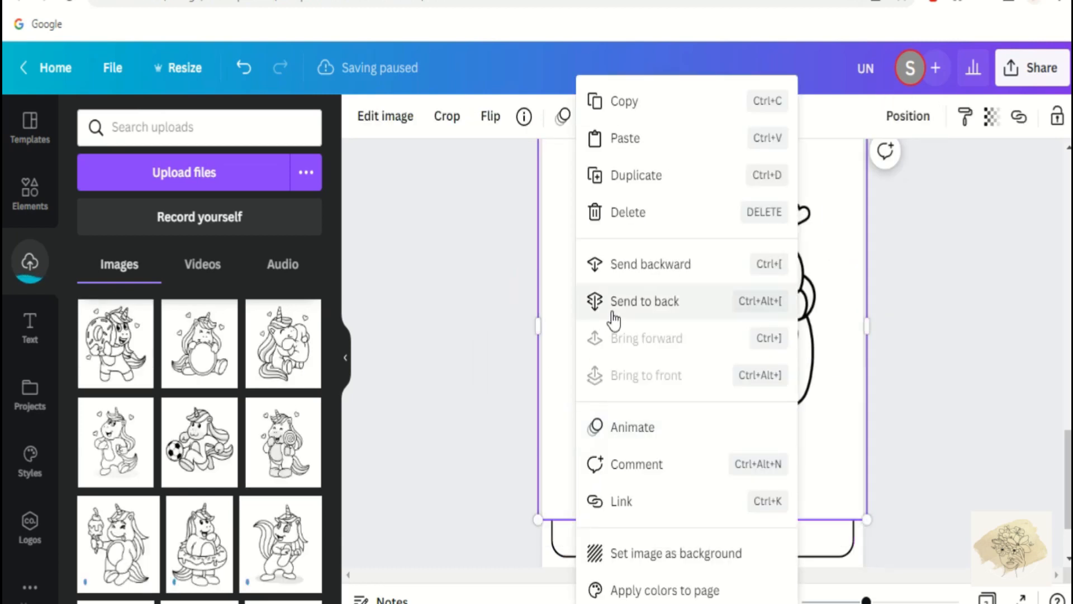
{"action": "left_click", "coordinate": [642, 302]}
{"action": "left_click", "coordinate": [478, 370]}
{"action": "scroll", "coordinate": [477, 370], "scroll_direction": "up", "scroll_amount": 2}
Send the rounded frame on page 3 behind the unicorn image
{"action": "left_click", "coordinate": [603, 408]}
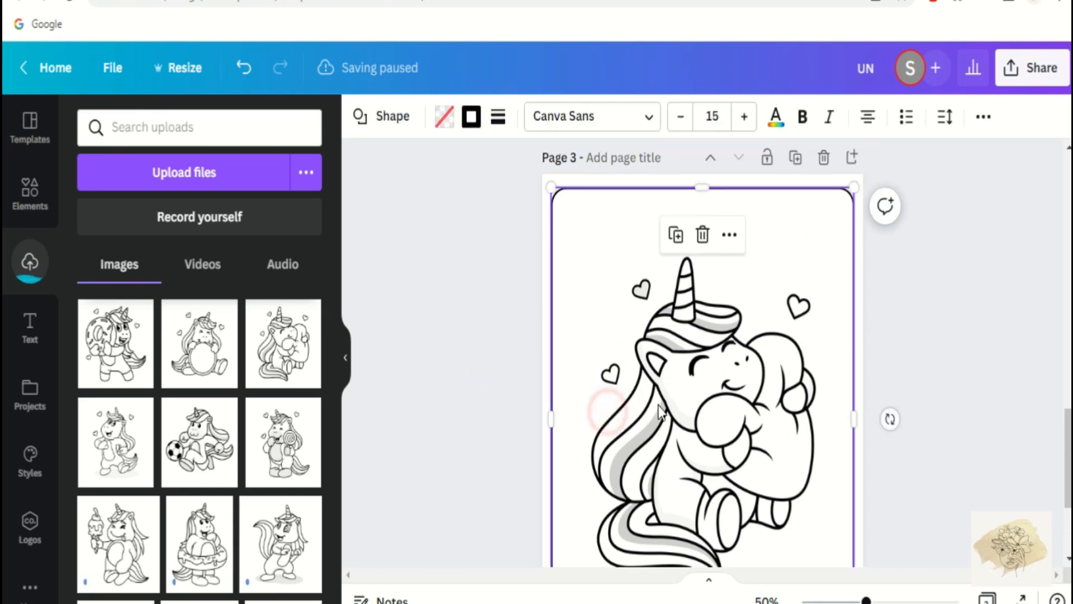
{"action": "right_click", "coordinate": [553, 391]}
{"action": "left_click", "coordinate": [559, 387]}
{"action": "left_click", "coordinate": [463, 397]}
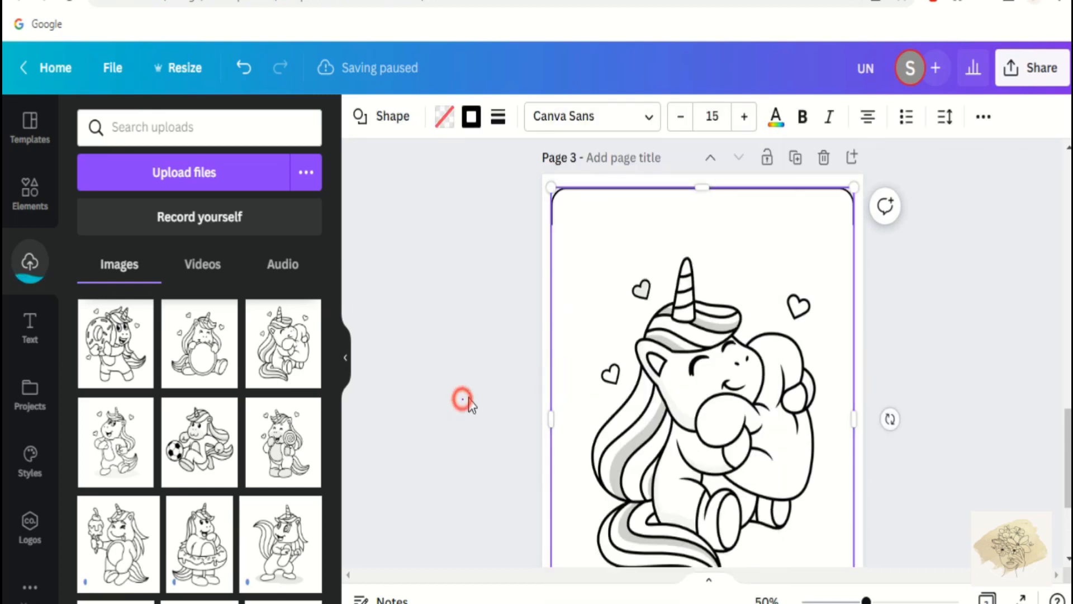
Enlarge the pillow-hugging unicorn image further from its upper-left corner and recentre it horizontally on the page
{"action": "left_click", "coordinate": [546, 228]}
{"action": "left_click_drag", "start_coordinate": [546, 228], "coordinate": [510, 187]}
{"action": "left_click", "coordinate": [905, 115]}
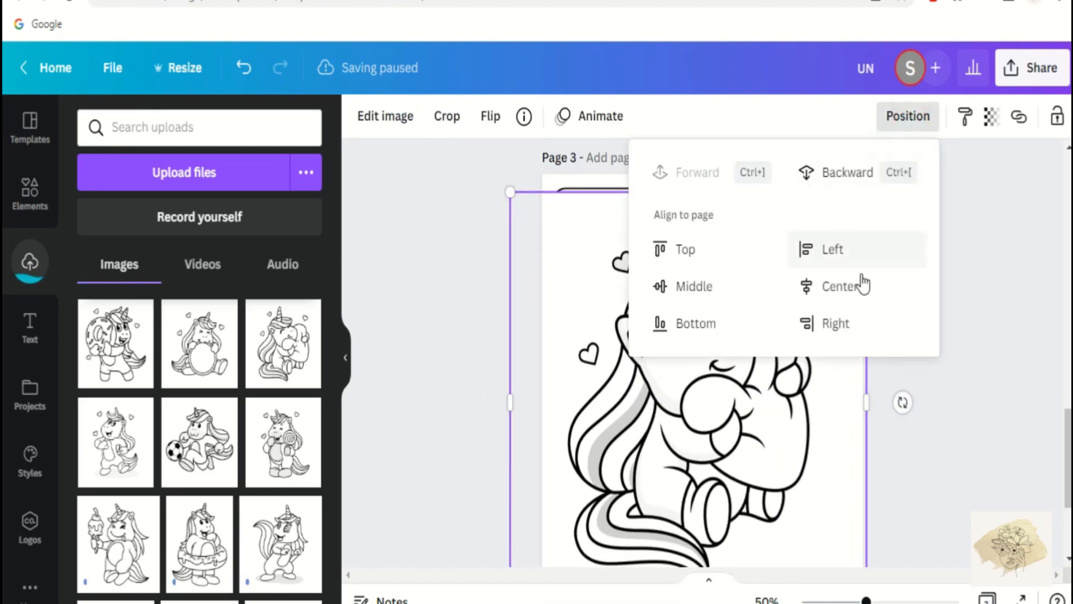
{"action": "left_click", "coordinate": [861, 284]}
{"action": "left_click", "coordinate": [954, 395]}
Send the enlarged unicorn image to the back so the rounded frame lies on top of it
{"action": "right_click", "coordinate": [824, 281]}
{"action": "left_click", "coordinate": [838, 300]}
{"action": "left_click", "coordinate": [946, 311]}
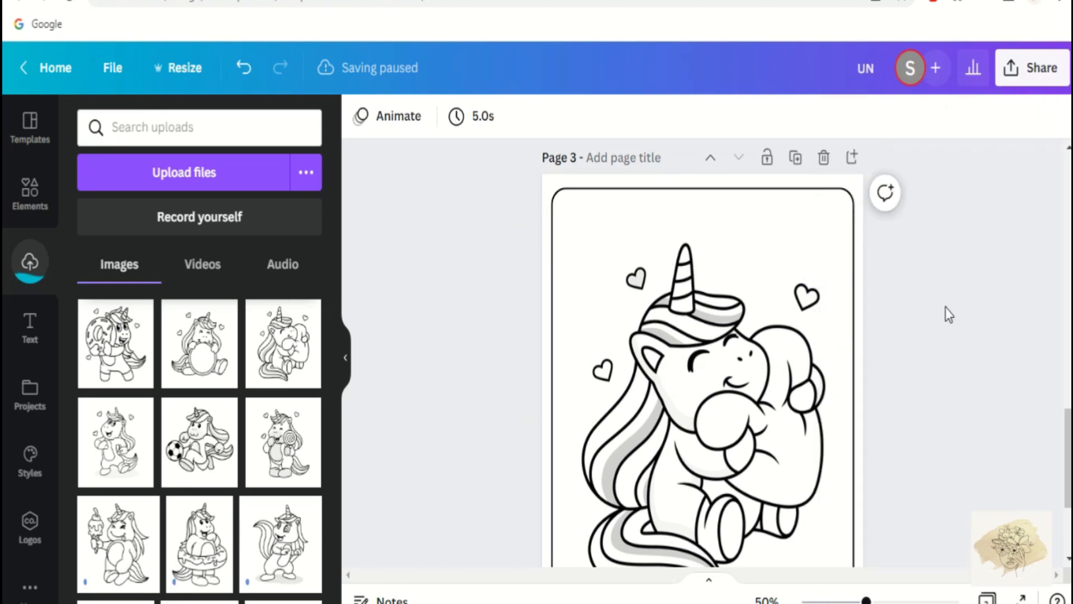
{"action": "scroll", "coordinate": [946, 312], "scroll_direction": "down", "scroll_amount": 3}
{"action": "scroll", "coordinate": [946, 312], "scroll_direction": "up", "scroll_amount": 3}
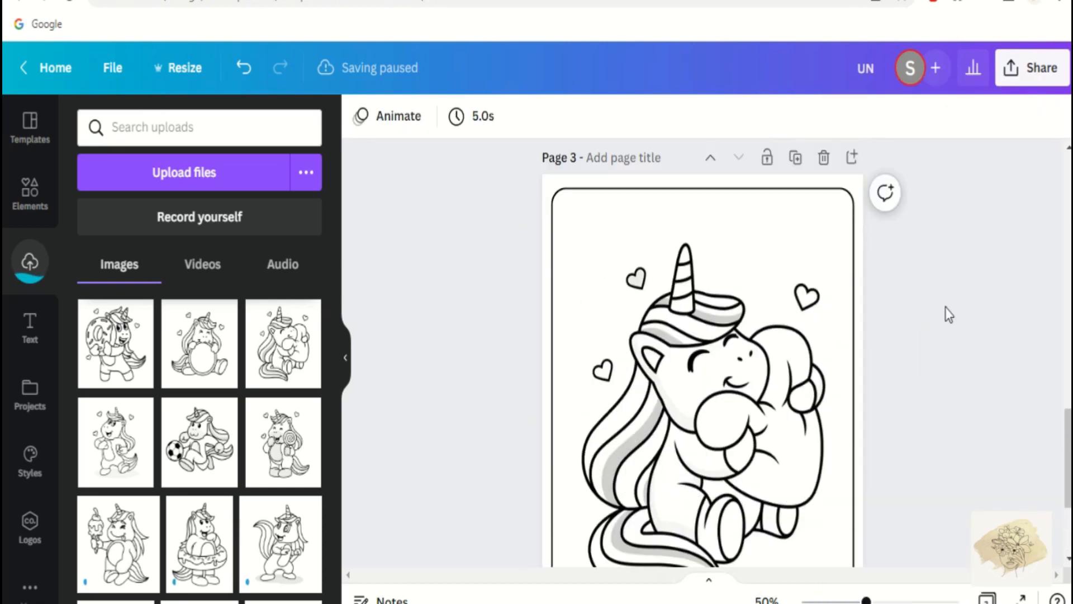
Copy the rounded frame from page 3, add pages 4 and 5, and paste the frame onto page 5
{"action": "left_click", "coordinate": [851, 196]}
{"action": "right_click", "coordinate": [850, 197]}
{"action": "left_click", "coordinate": [874, 145]}
{"action": "left_click", "coordinate": [951, 242]}
{"action": "scroll", "coordinate": [952, 242], "scroll_direction": "down", "scroll_amount": 5}
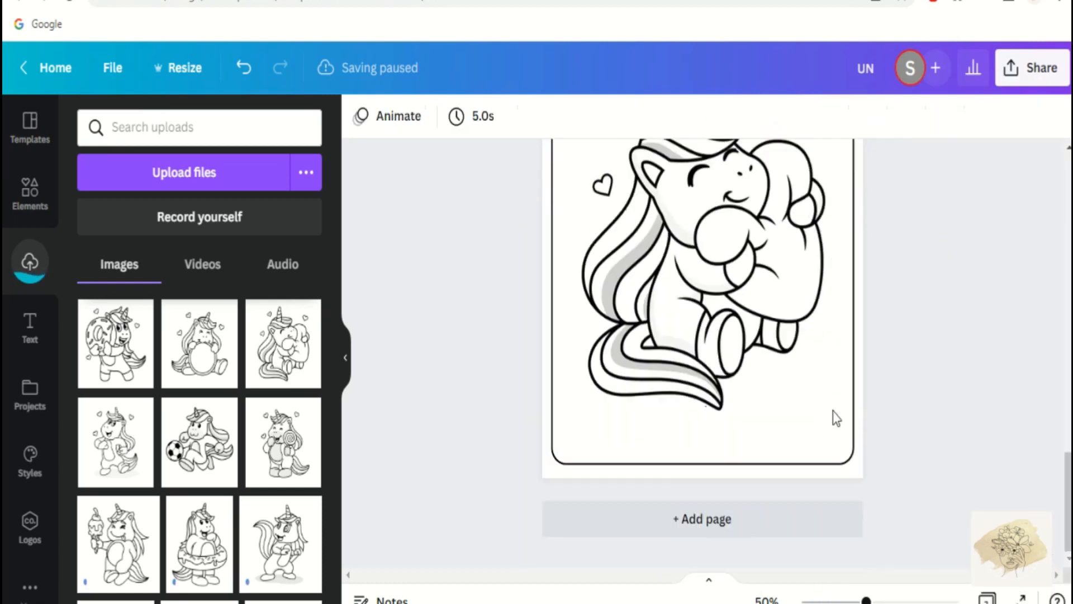
{"action": "left_click", "coordinate": [804, 504]}
{"action": "right_click", "coordinate": [699, 249]}
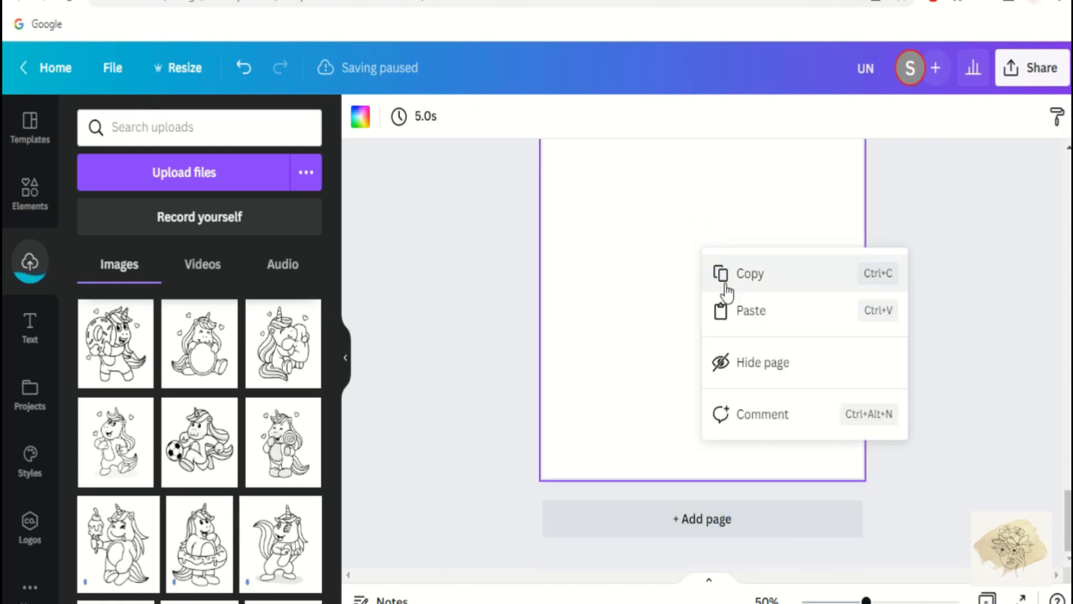
{"action": "left_click", "coordinate": [730, 309]}
{"action": "scroll", "coordinate": [928, 245], "scroll_direction": "up", "scroll_amount": 2}
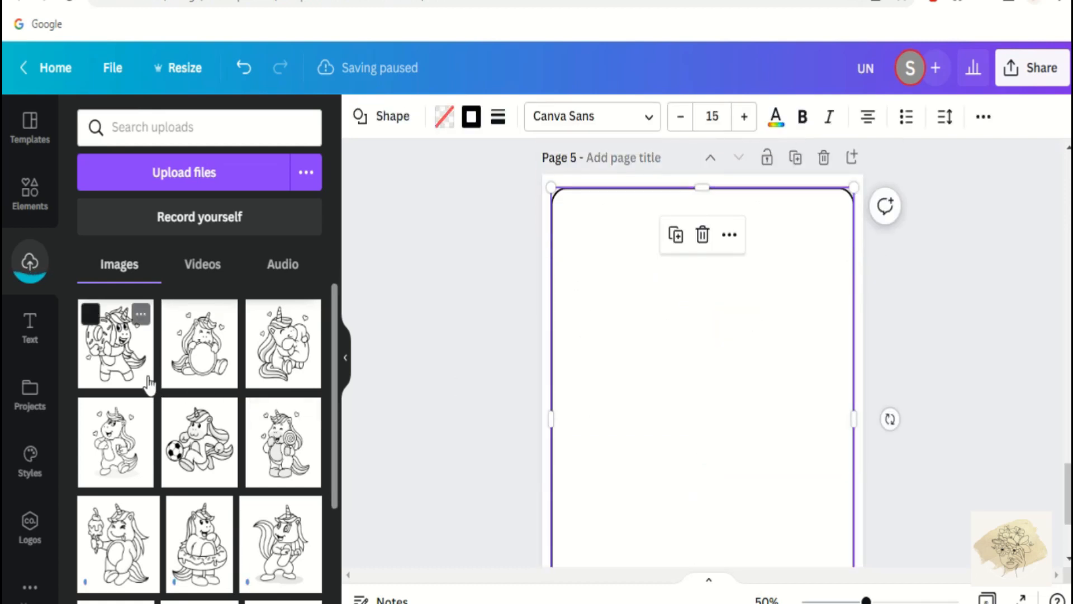
Add the uploaded image of the unicorn with the coffee cup to page 5 and enlarge it slightly beyond the page width
{"action": "scroll", "coordinate": [202, 425], "scroll_direction": "down", "scroll_amount": 3}
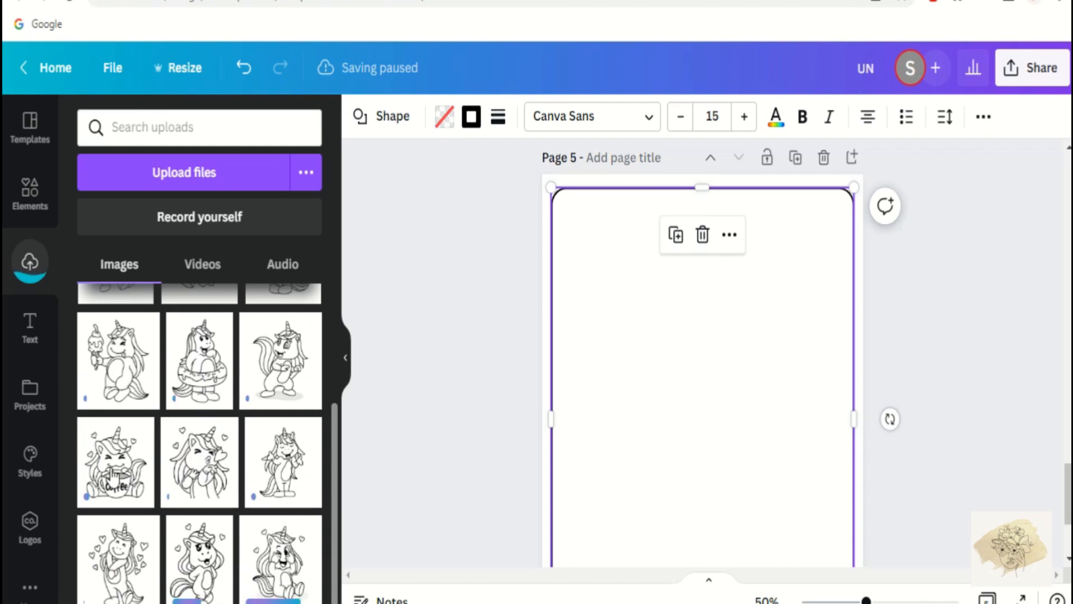
{"action": "left_click", "coordinate": [114, 474]}
{"action": "left_click_drag", "start_coordinate": [823, 275], "coordinate": [982, 147]}
{"action": "left_click_drag", "start_coordinate": [777, 360], "coordinate": [704, 448]}
{"action": "left_click_drag", "start_coordinate": [509, 175], "coordinate": [524, 217]}
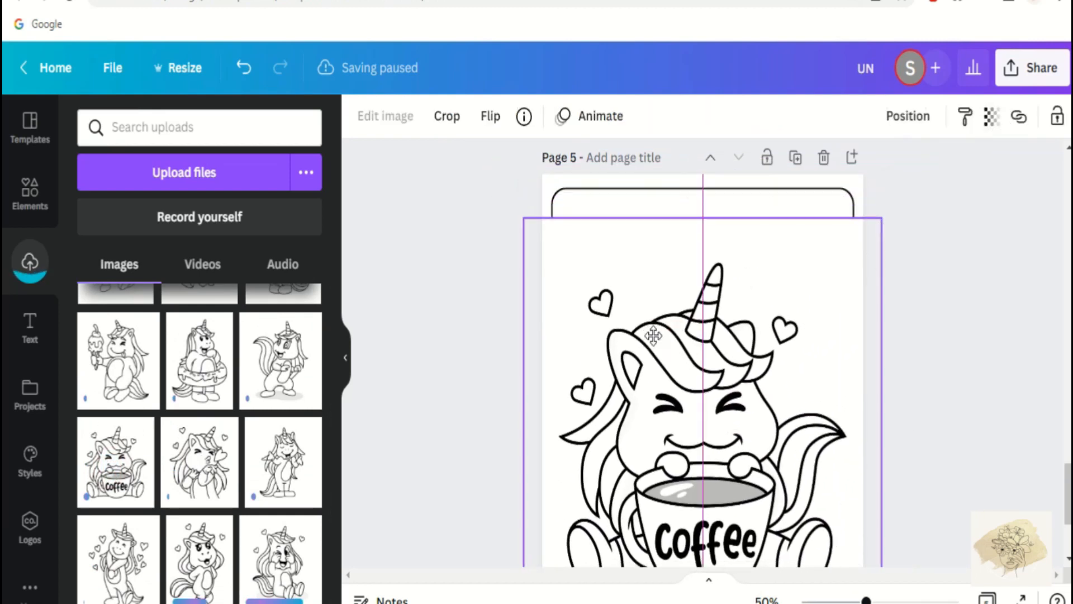
Centre the coffee-cup unicorn image vertically on page 5 and send it to the back behind the rounded frame
{"action": "left_click", "coordinate": [909, 116]}
{"action": "left_click", "coordinate": [753, 302]}
{"action": "right_click", "coordinate": [807, 313]}
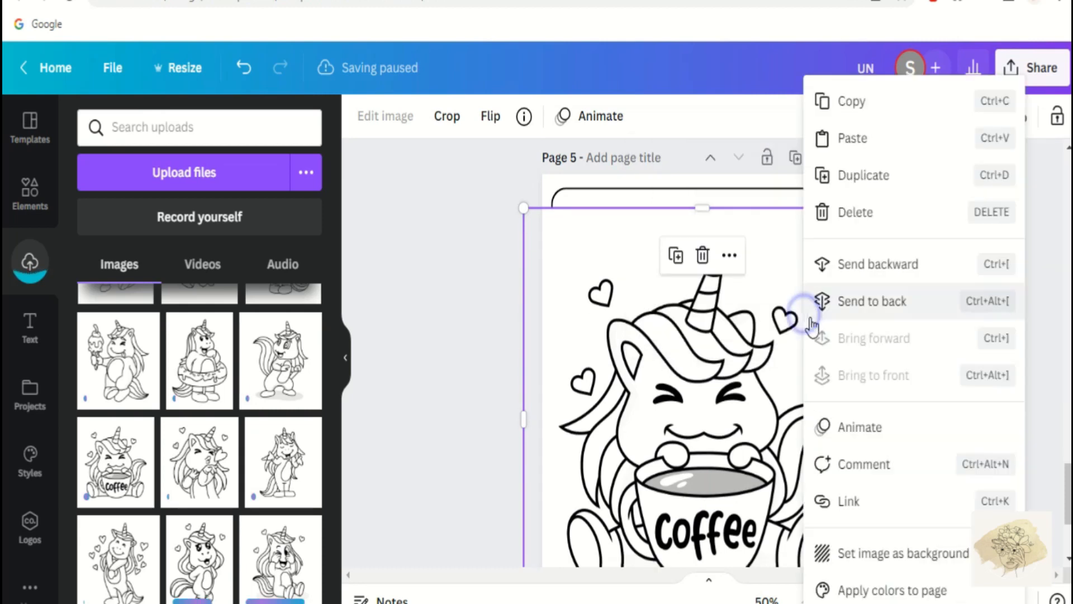
{"action": "left_click", "coordinate": [809, 313]}
{"action": "left_click", "coordinate": [941, 346]}
Copy the rounded frame from page 5, add pages 6 and 7, and paste the frame onto page 7
{"action": "scroll", "coordinate": [940, 327], "scroll_direction": "down", "scroll_amount": 1}
{"action": "scroll", "coordinate": [939, 324], "scroll_direction": "up", "scroll_amount": 10}
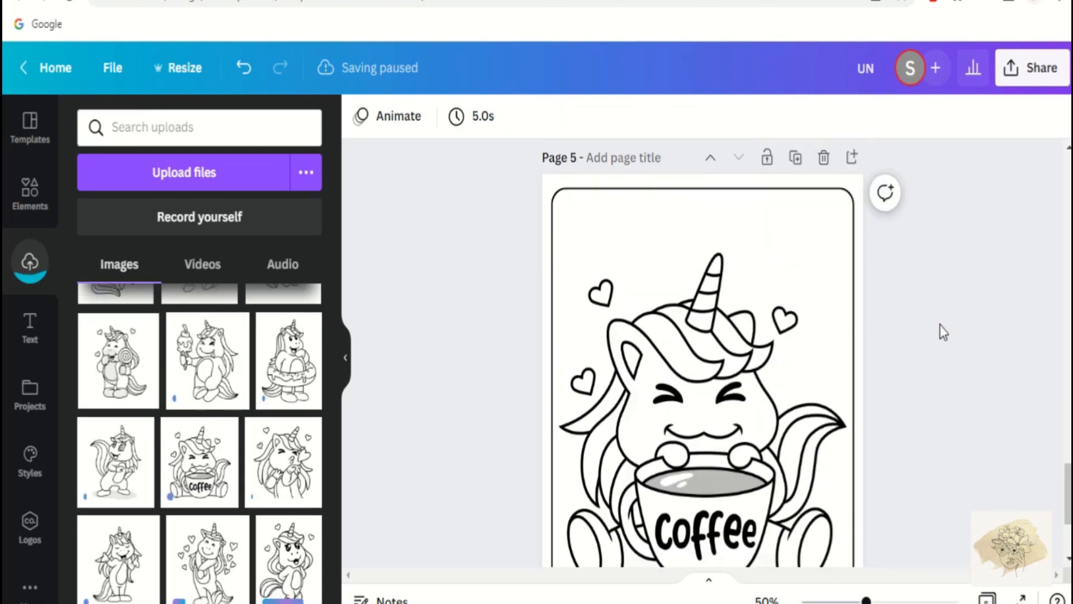
{"action": "scroll", "coordinate": [941, 327], "scroll_direction": "up", "scroll_amount": 2}
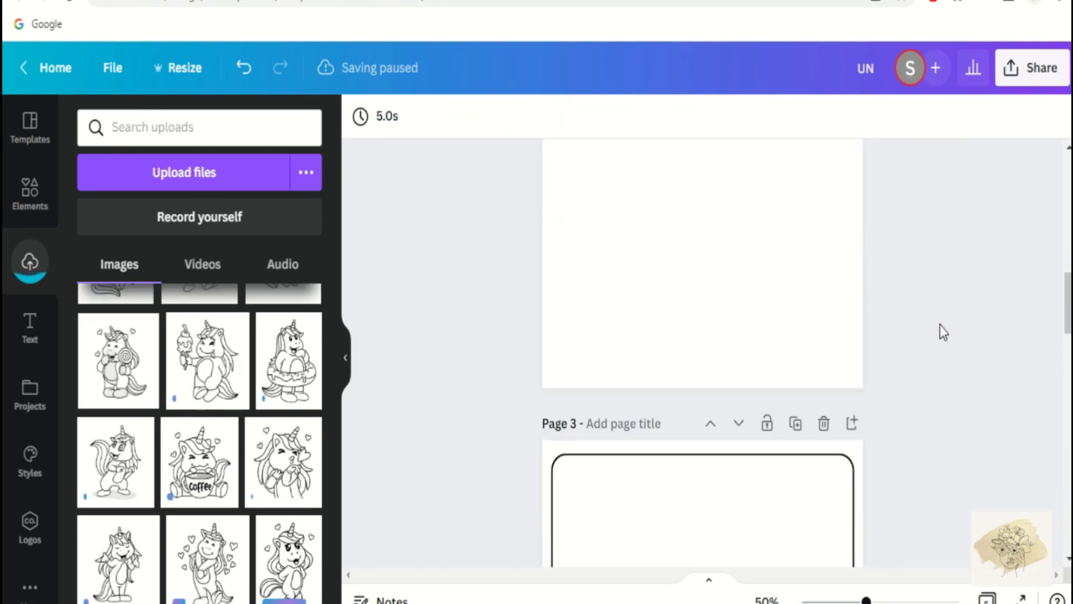
{"action": "scroll", "coordinate": [939, 330], "scroll_direction": "down", "scroll_amount": 4}
{"action": "left_click", "coordinate": [766, 242]}
{"action": "left_click", "coordinate": [536, 294]}
{"action": "scroll", "coordinate": [534, 296], "scroll_direction": "down", "scroll_amount": 8}
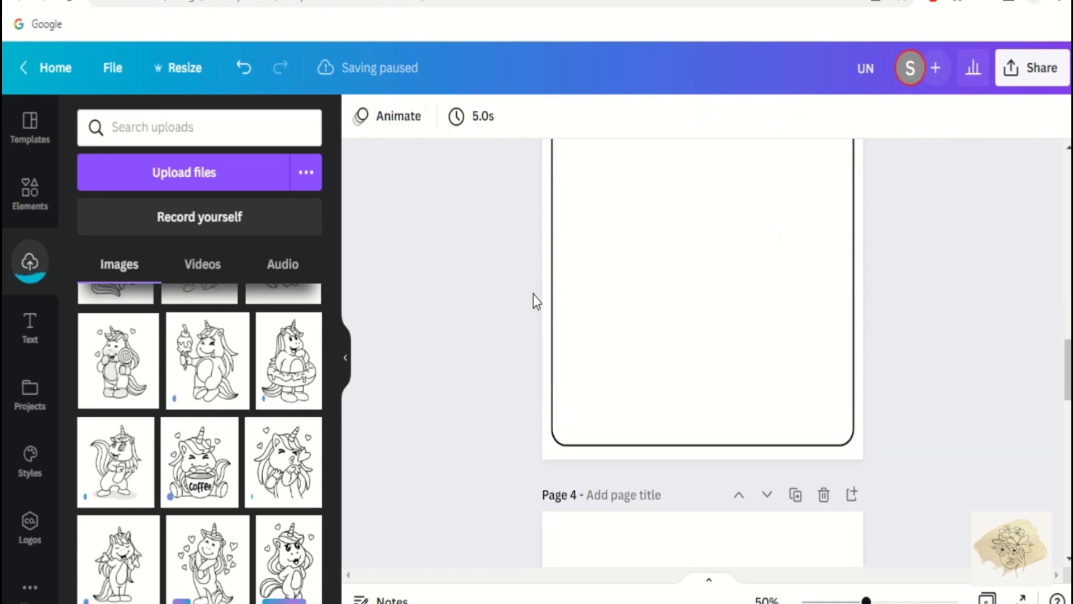
{"action": "right_click", "coordinate": [558, 327]}
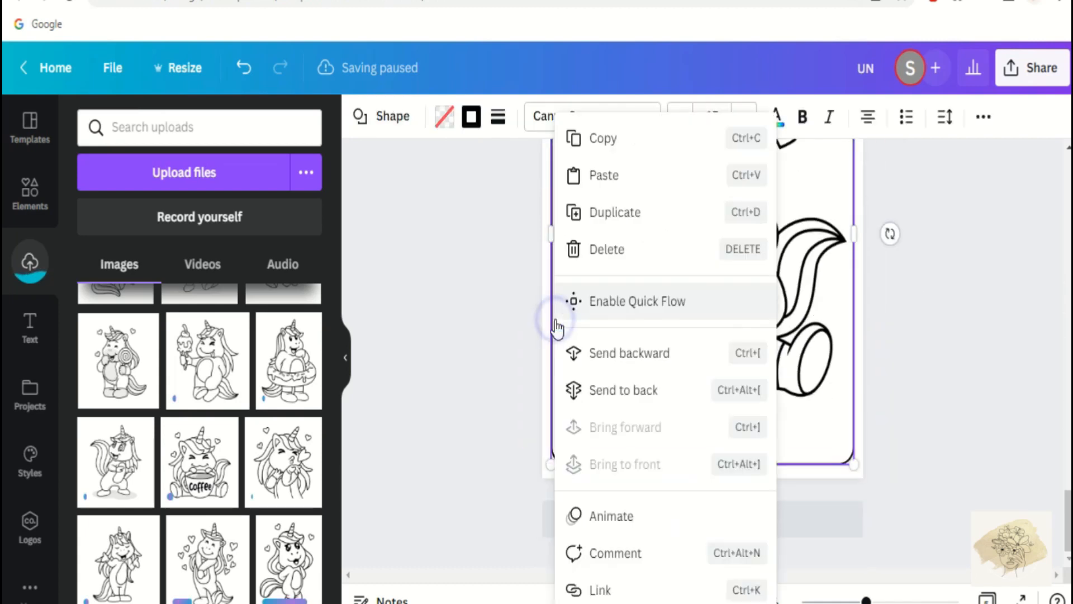
{"action": "left_click", "coordinate": [577, 136]}
{"action": "left_click", "coordinate": [599, 530]}
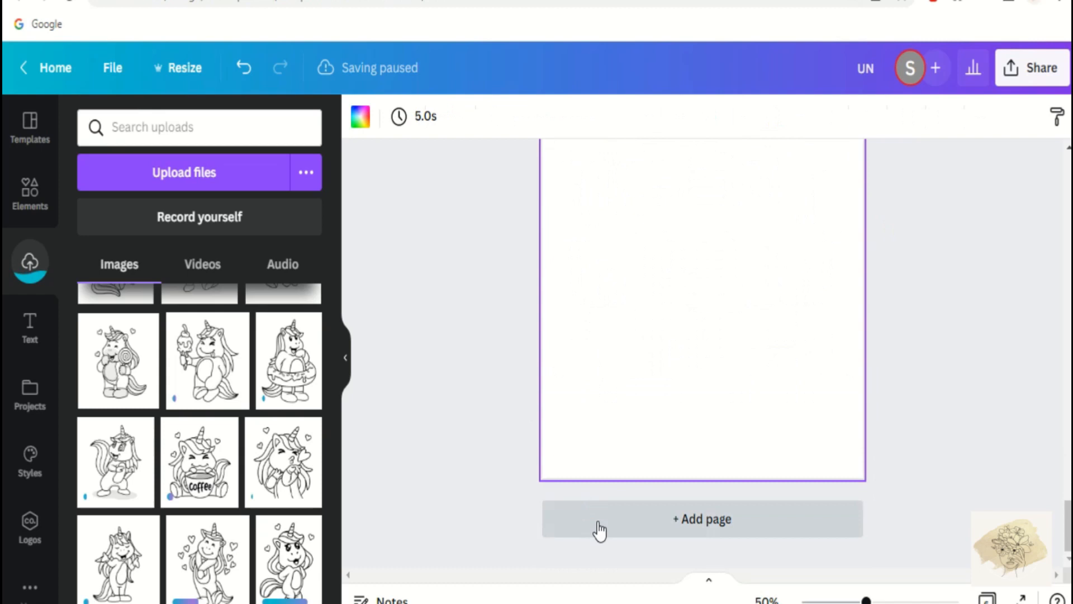
{"action": "right_click", "coordinate": [602, 230]}
{"action": "left_click", "coordinate": [637, 277]}
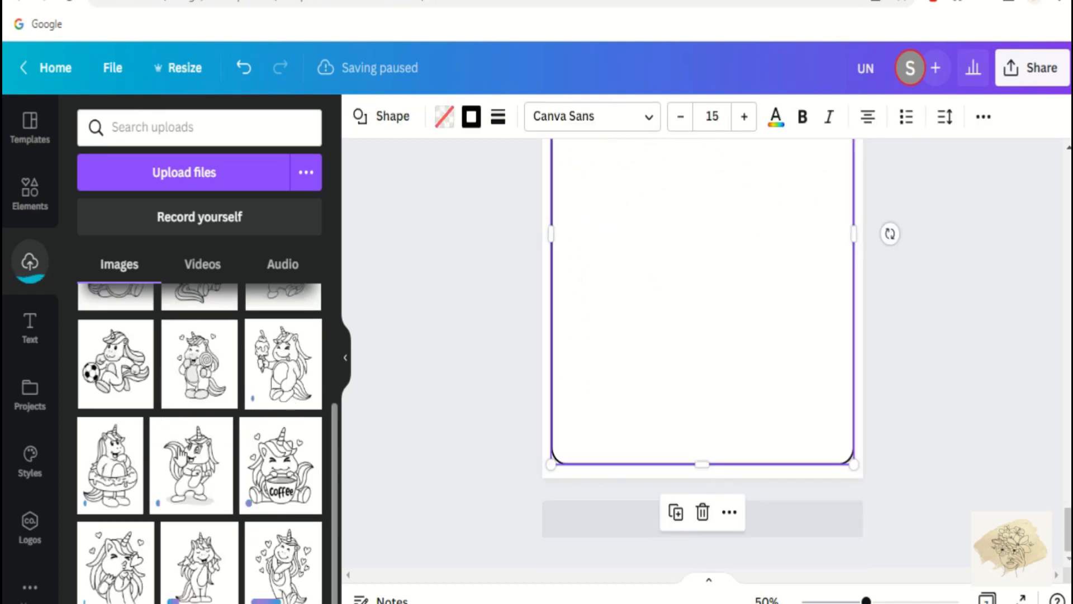
Add the uploaded image of the unicorn with the donut ring to page 7, enlarge it beyond the page width and move it over the page
{"action": "left_click", "coordinate": [110, 465]}
{"action": "scroll", "coordinate": [795, 222], "scroll_direction": "up", "scroll_amount": 5}
{"action": "left_click_drag", "start_coordinate": [822, 334], "coordinate": [854, 288]}
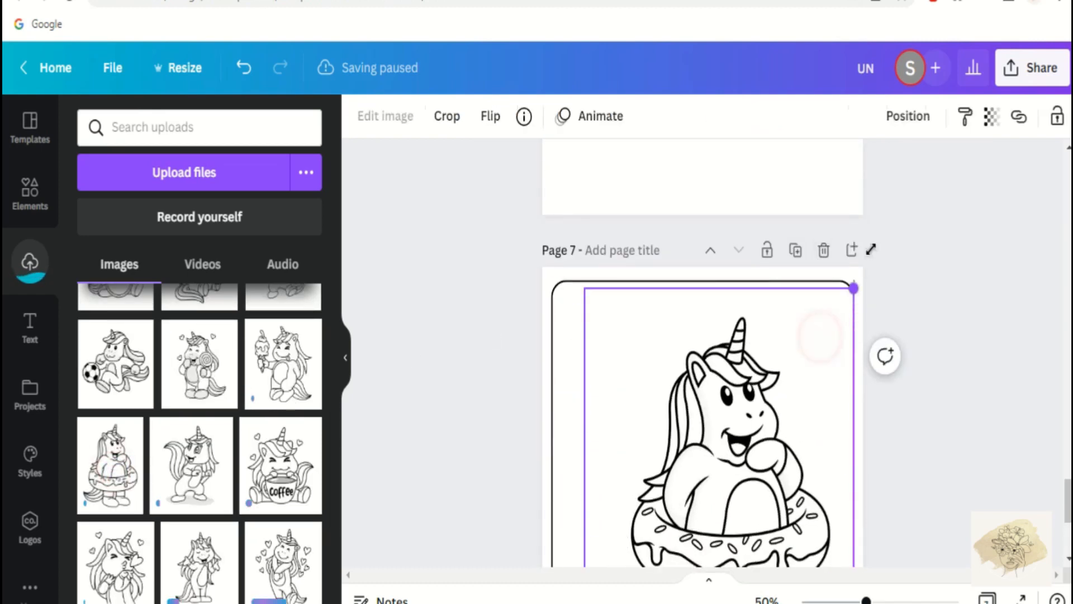
{"action": "left_click_drag", "start_coordinate": [871, 250], "coordinate": [918, 192]}
{"action": "scroll", "coordinate": [783, 268], "scroll_direction": "down", "scroll_amount": 2}
{"action": "left_click_drag", "start_coordinate": [762, 277], "coordinate": [708, 343]}
Centre the donut-ring unicorn horizontally and vertically on page 7 and send it to the back
{"action": "left_click", "coordinate": [892, 120]}
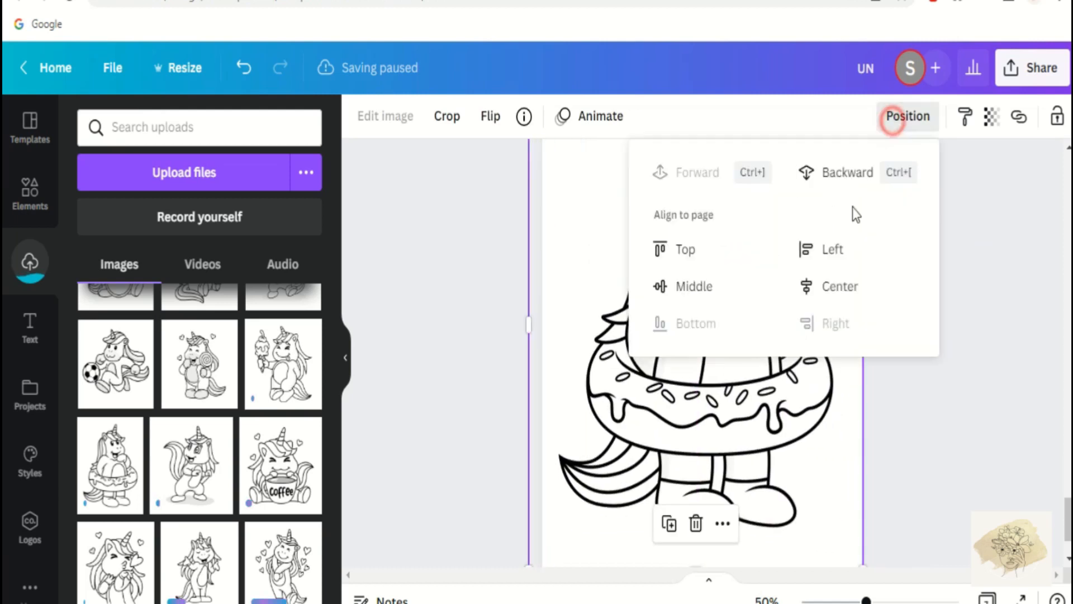
{"action": "left_click", "coordinate": [840, 286]}
{"action": "left_click", "coordinate": [731, 287]}
{"action": "left_click", "coordinate": [920, 418]}
{"action": "right_click", "coordinate": [786, 271]}
{"action": "left_click", "coordinate": [801, 290]}
{"action": "left_click", "coordinate": [890, 258]}
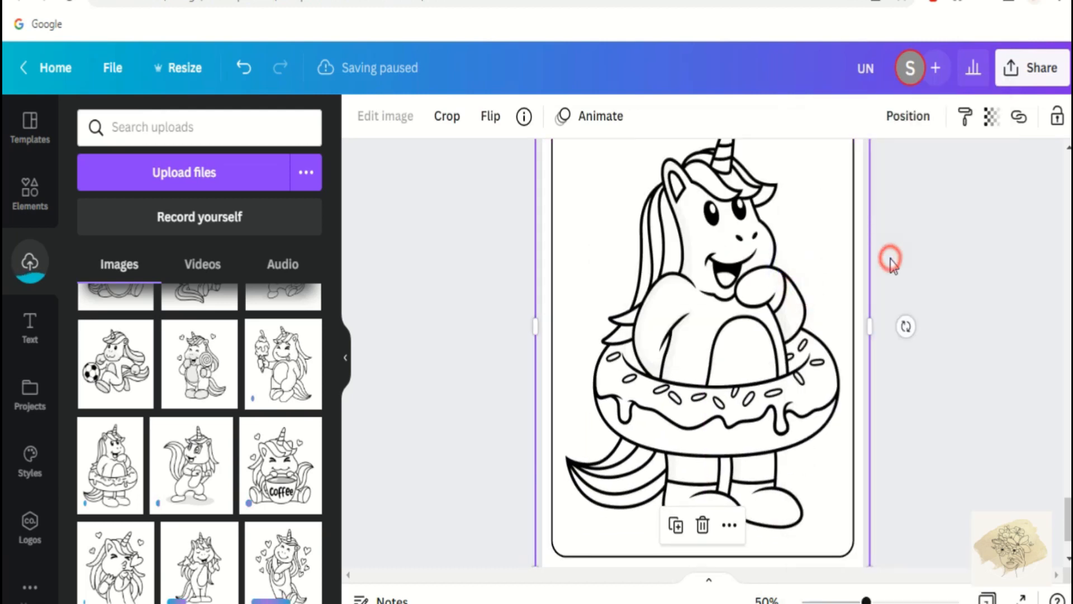
Add pages 8 and 9, copy the rounded frame from page 7 and paste it onto page 9
{"action": "scroll", "coordinate": [892, 259], "scroll_direction": "up", "scroll_amount": 2}
{"action": "scroll", "coordinate": [891, 259], "scroll_direction": "down", "scroll_amount": 3}
{"action": "left_click", "coordinate": [802, 512]}
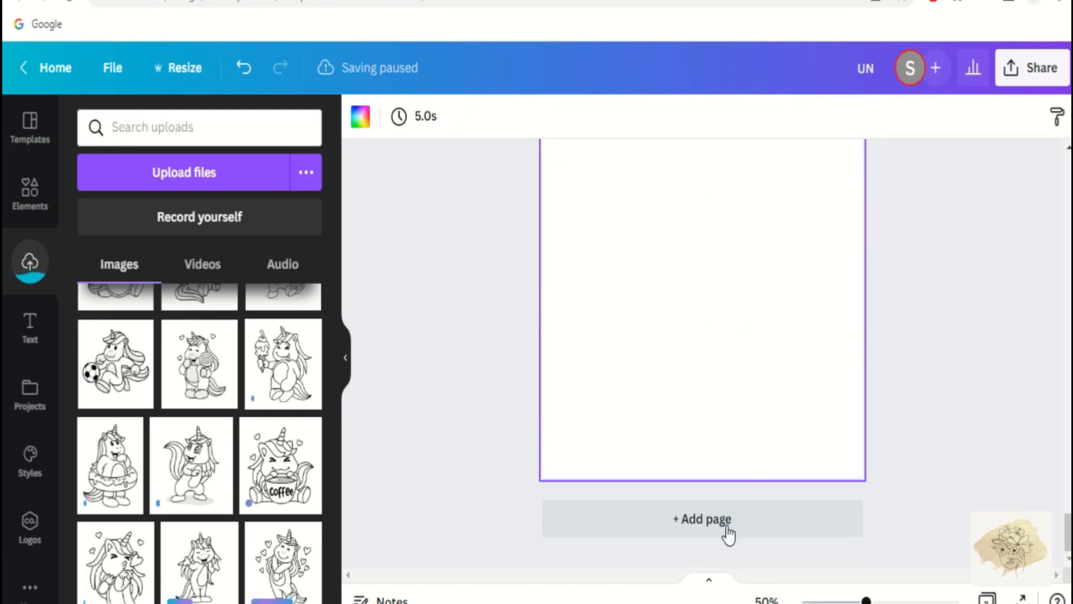
{"action": "scroll", "coordinate": [608, 398], "scroll_direction": "up", "scroll_amount": 8}
{"action": "right_click", "coordinate": [554, 276]}
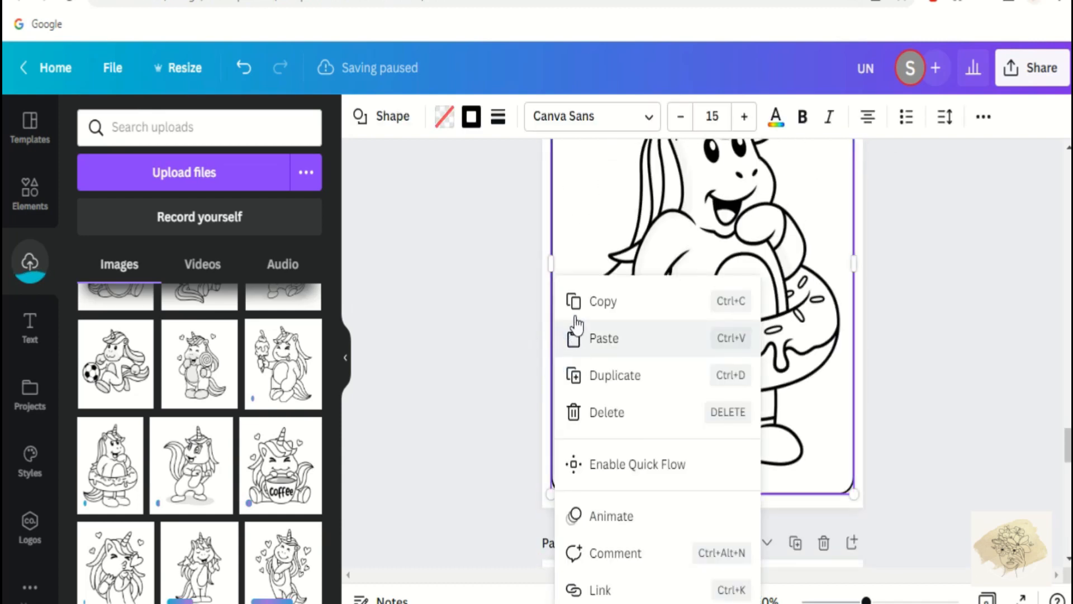
{"action": "left_click", "coordinate": [575, 302]}
{"action": "scroll", "coordinate": [535, 394], "scroll_direction": "down", "scroll_amount": 12}
{"action": "right_click", "coordinate": [605, 348]}
{"action": "left_click", "coordinate": [623, 404]}
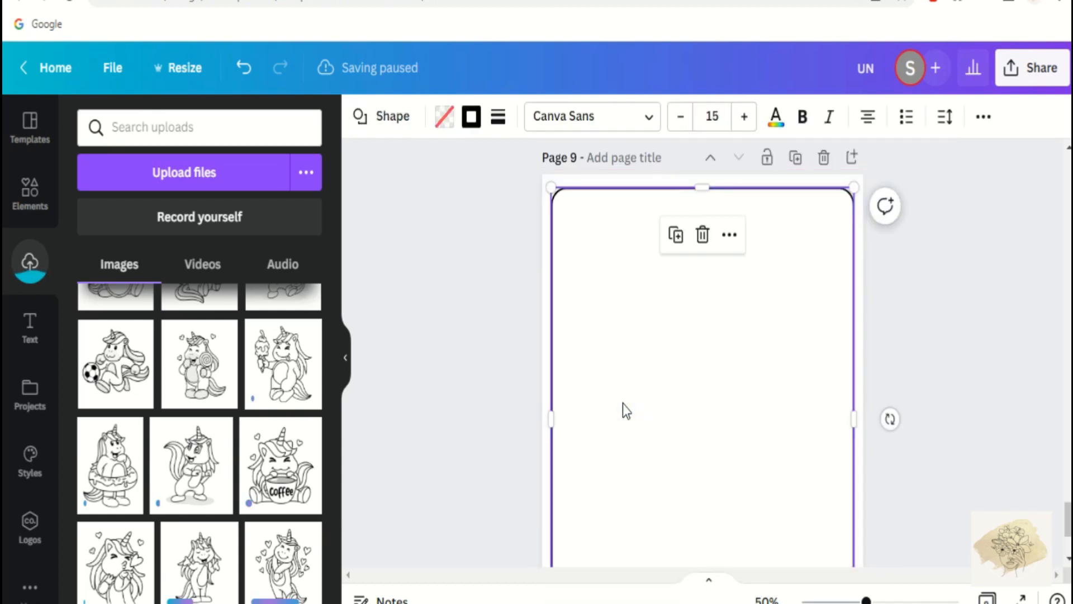
Add the uploaded image of the unicorn holding an ice cream cone to page 9 and enlarge it beyond the page width
{"action": "scroll", "coordinate": [128, 557], "scroll_direction": "up", "scroll_amount": 3}
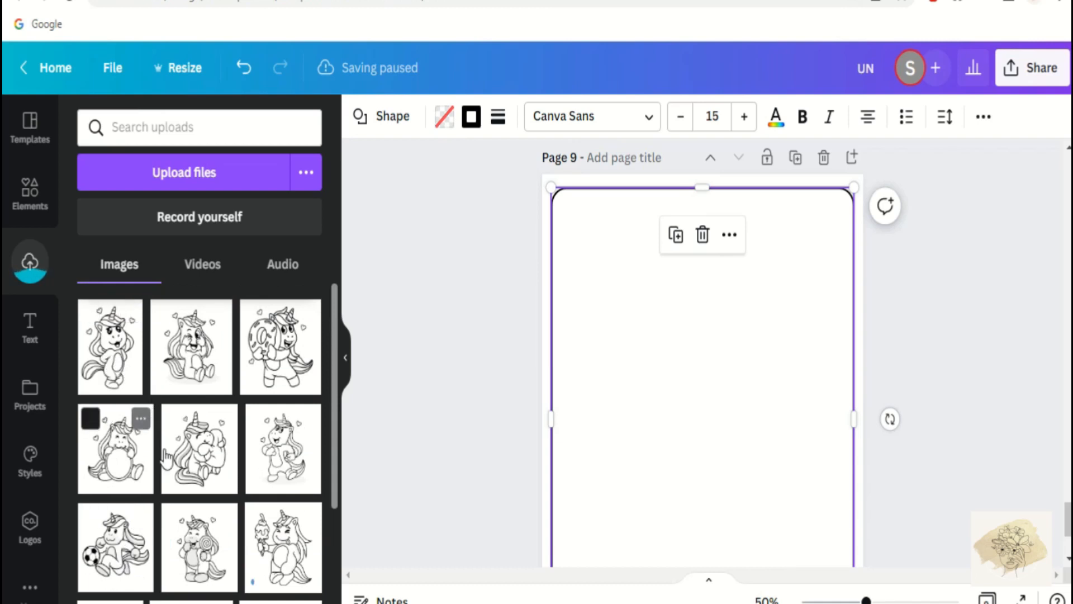
{"action": "left_click", "coordinate": [263, 548]}
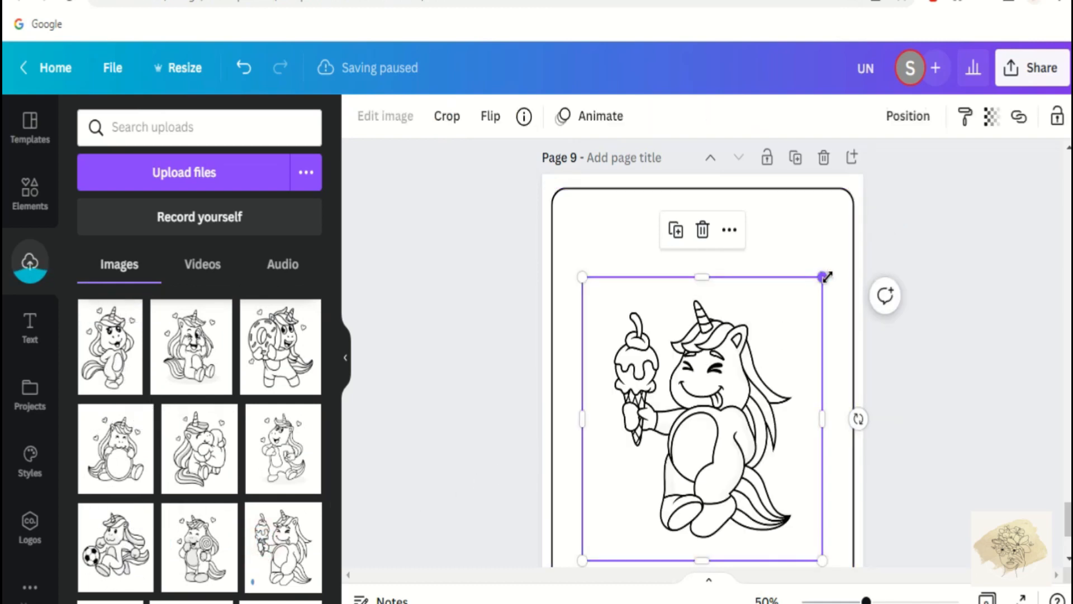
{"action": "left_click_drag", "start_coordinate": [826, 276], "coordinate": [915, 202]}
Centre the ice cream unicorn horizontally and vertically on page 9 and send it behind the rounded frame
{"action": "left_click", "coordinate": [908, 115]}
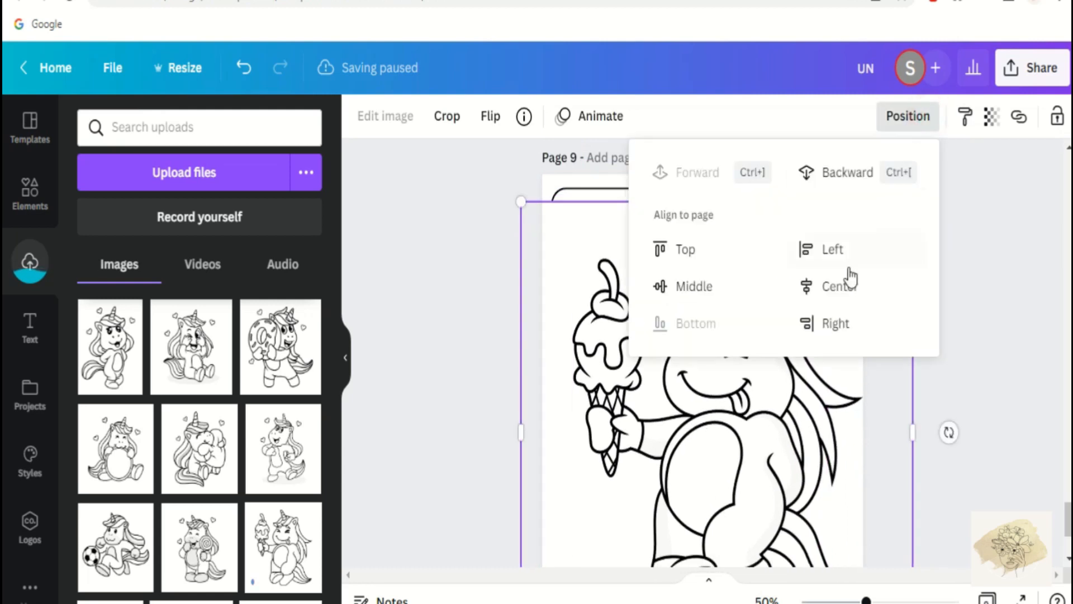
{"action": "left_click", "coordinate": [844, 284]}
{"action": "left_click", "coordinate": [747, 297]}
{"action": "right_click", "coordinate": [796, 399]}
{"action": "left_click", "coordinate": [799, 304]}
{"action": "left_click", "coordinate": [948, 350]}
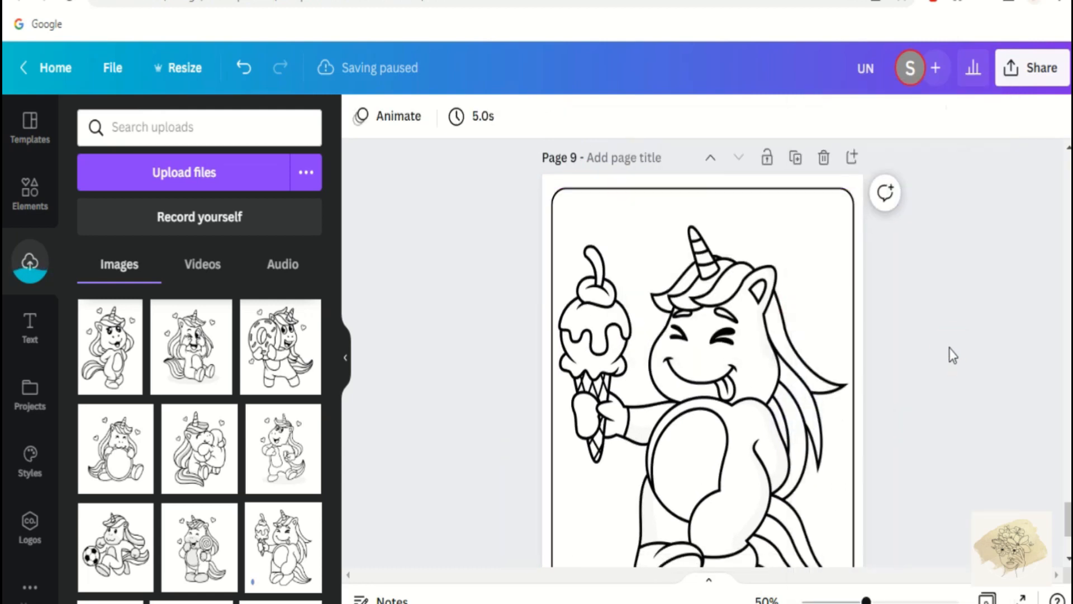
Add pages 10 and 11 and paste the copied rounded frame onto page 11
{"action": "scroll", "coordinate": [950, 348], "scroll_direction": "down", "scroll_amount": 2}
{"action": "left_click", "coordinate": [987, 598]}
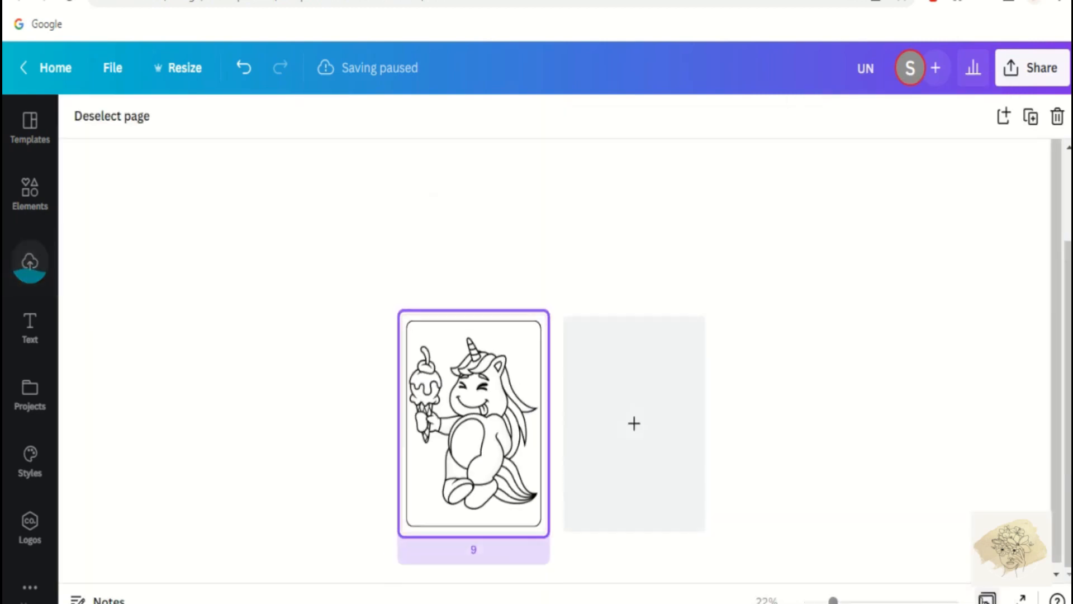
{"action": "left_click", "coordinate": [984, 596]}
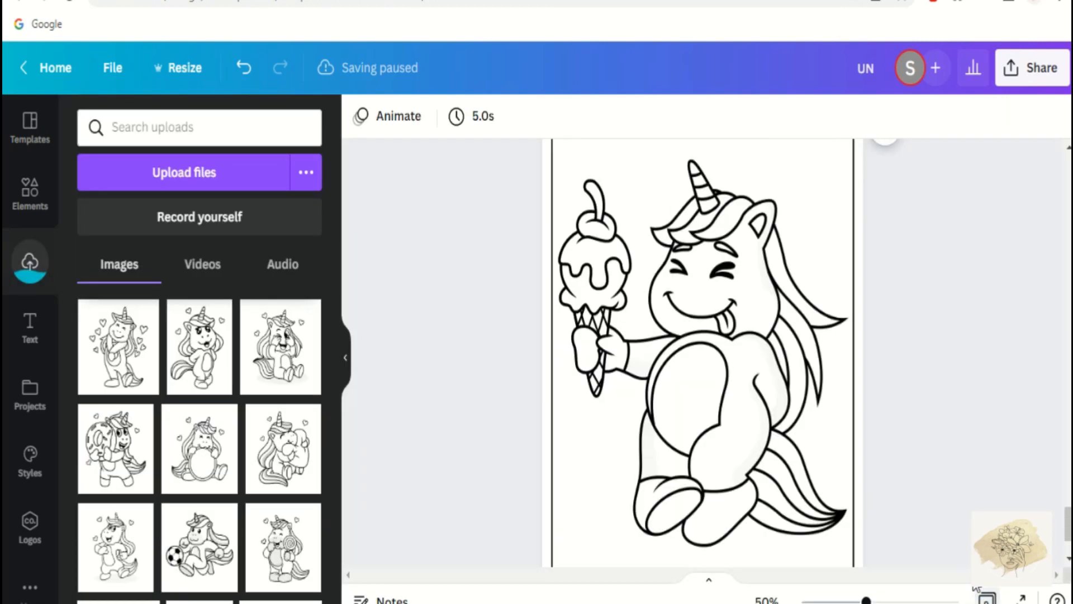
{"action": "right_click", "coordinate": [854, 273]}
{"action": "key", "text": "Escape"}
{"action": "scroll", "coordinate": [893, 259], "scroll_direction": "down", "scroll_amount": 4}
{"action": "left_click", "coordinate": [763, 524]}
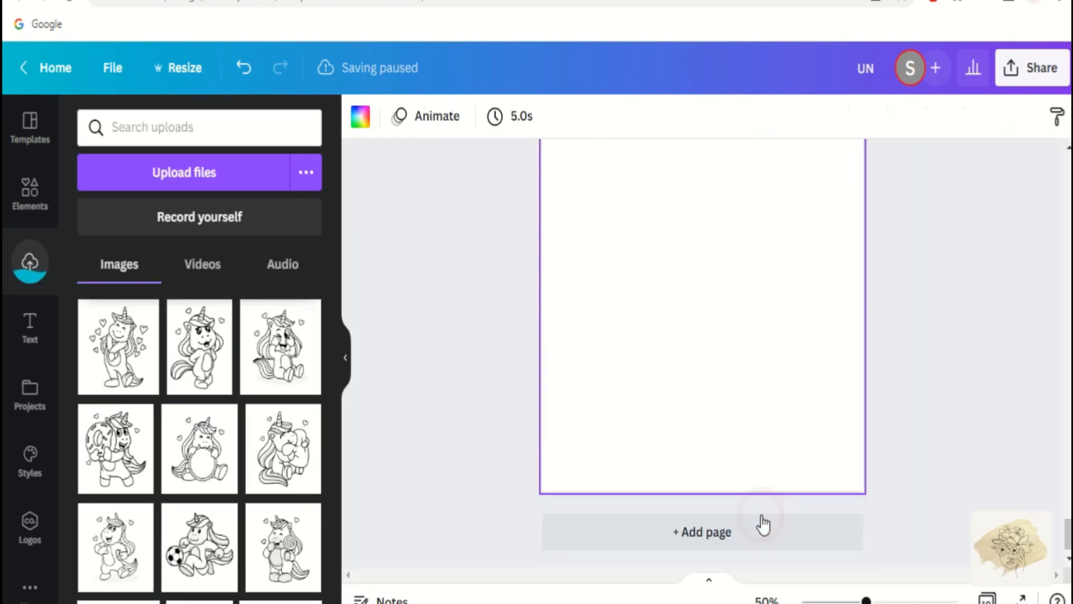
{"action": "right_click", "coordinate": [733, 354]}
{"action": "left_click", "coordinate": [757, 351]}
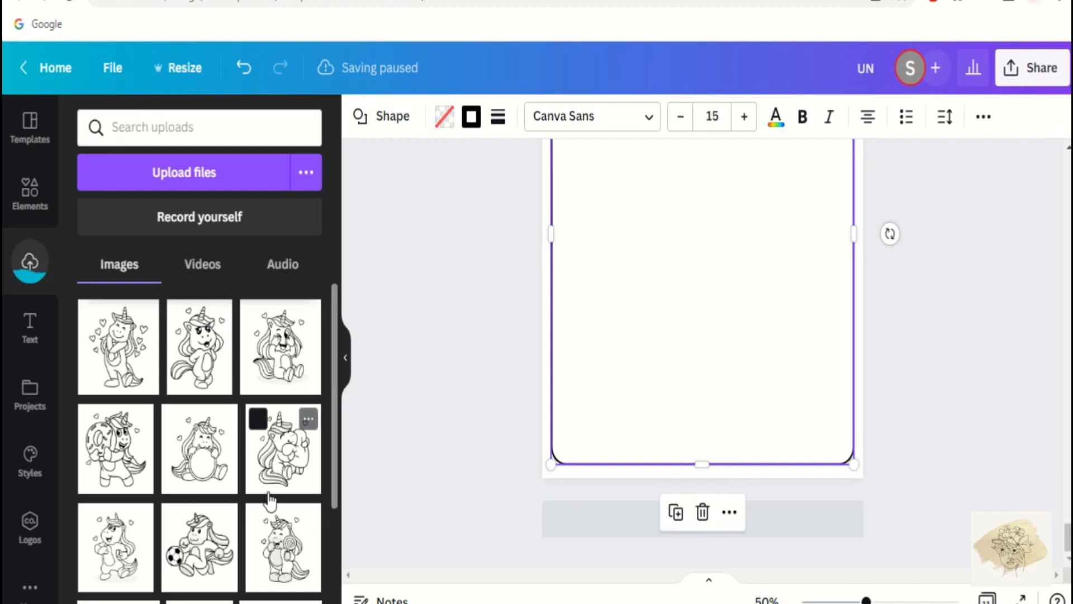
{"action": "scroll", "coordinate": [270, 502], "scroll_direction": "down", "scroll_amount": 3}
{"action": "left_click", "coordinate": [302, 469]}
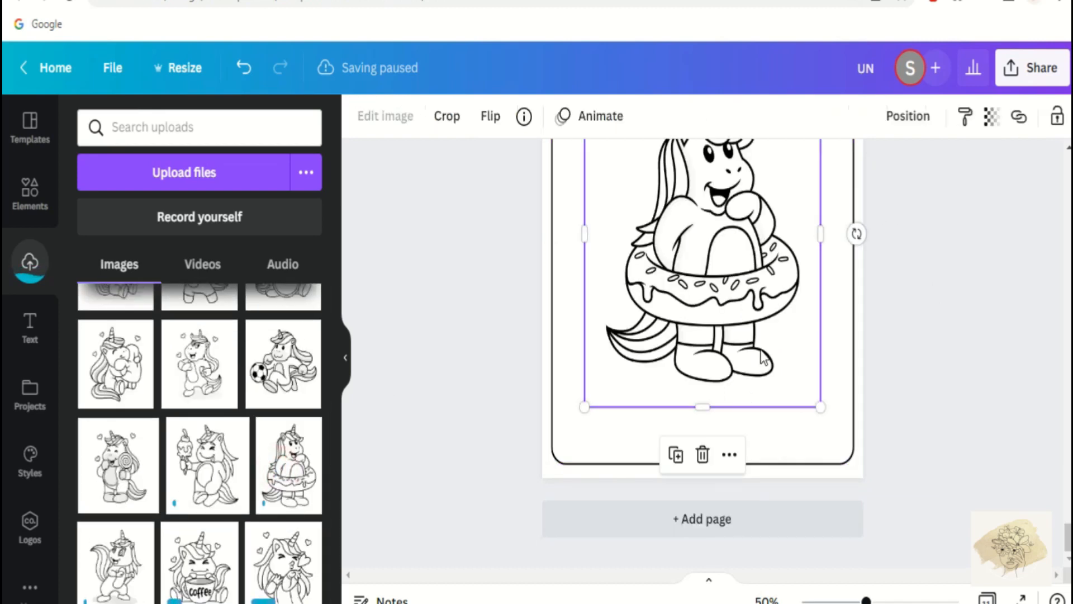
{"action": "left_click", "coordinate": [703, 454]}
Add the uploaded image of the standing unicorn with raised hands to page 11, enlarge it beyond the page width and move it over the page
{"action": "scroll", "coordinate": [272, 461], "scroll_direction": "up", "scroll_amount": 3}
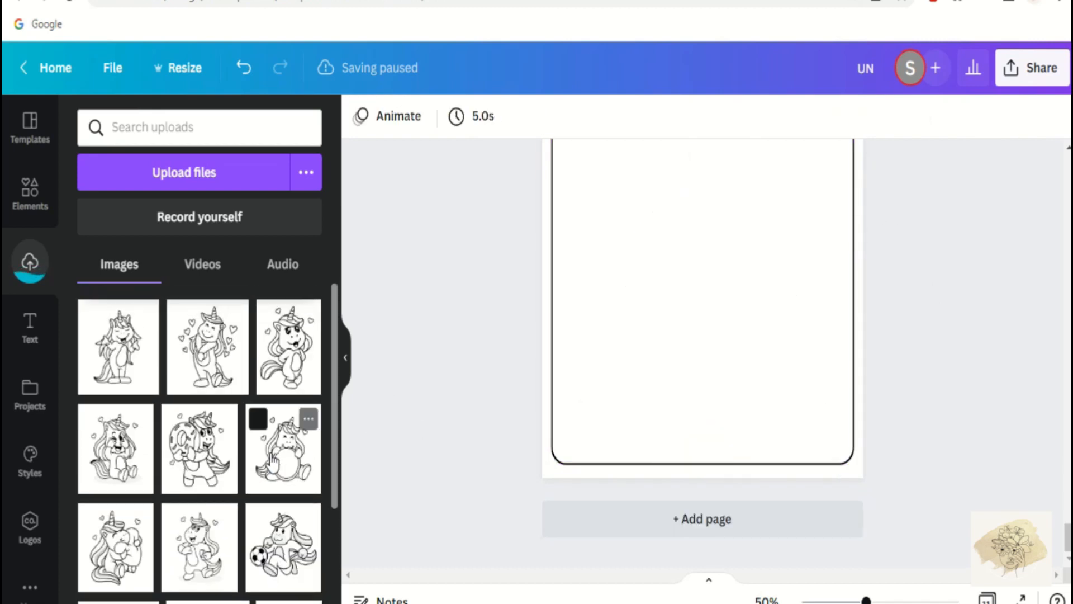
{"action": "left_click", "coordinate": [118, 343]}
{"action": "scroll", "coordinate": [683, 268], "scroll_direction": "up", "scroll_amount": 3}
{"action": "left_click_drag", "start_coordinate": [824, 278], "coordinate": [962, 111]}
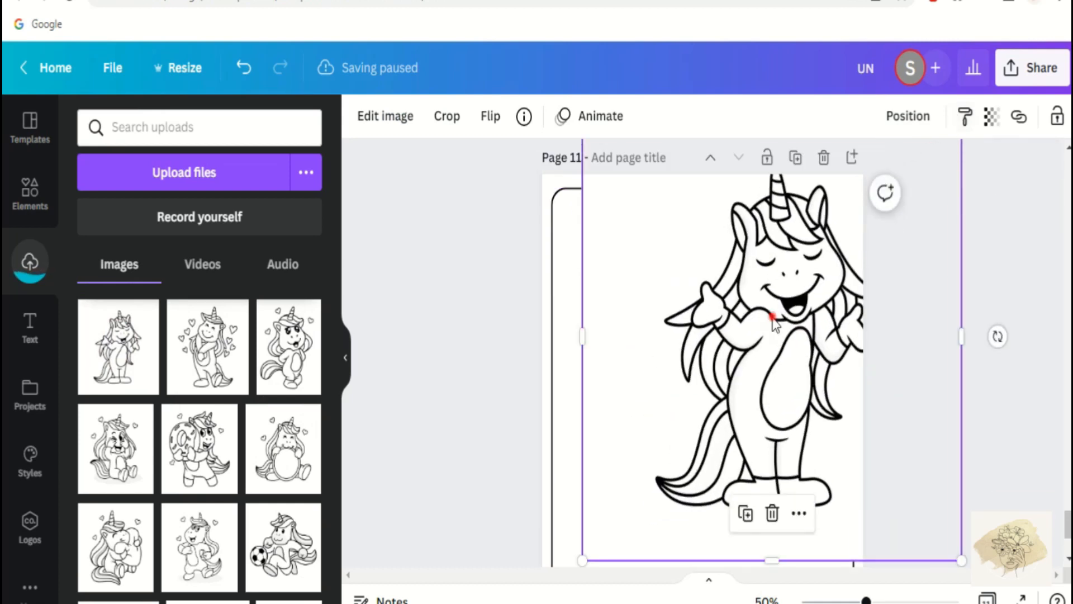
{"action": "left_click_drag", "start_coordinate": [772, 320], "coordinate": [714, 377]}
{"action": "left_click_drag", "start_coordinate": [524, 178], "coordinate": [515, 169]}
Centre the standing unicorn with raised hands horizontally and vertically on page 11 and send it to the back
{"action": "left_click", "coordinate": [892, 114]}
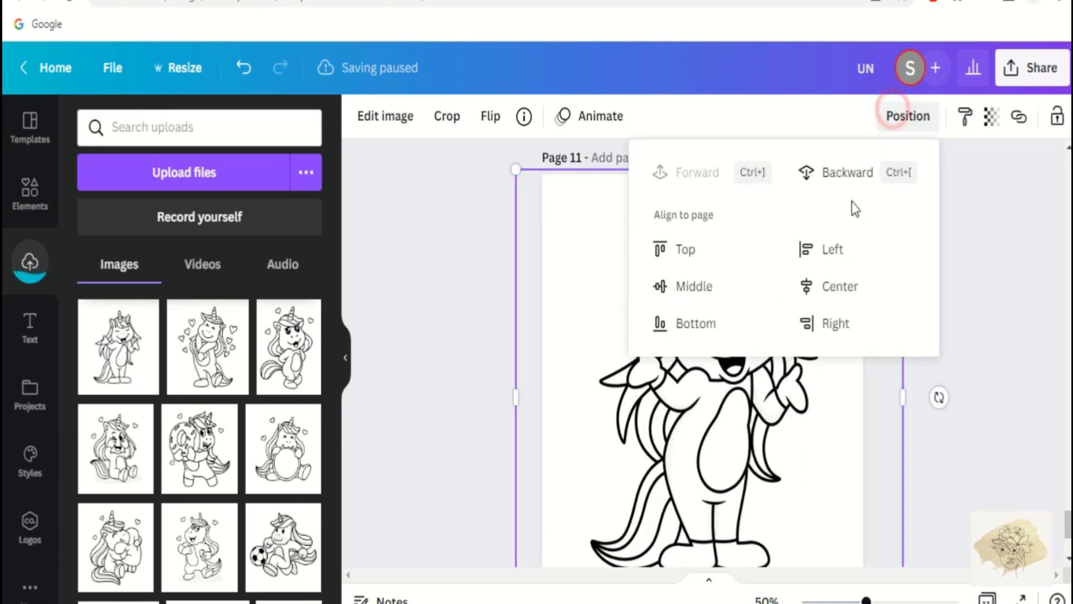
{"action": "left_click", "coordinate": [840, 286]}
{"action": "left_click", "coordinate": [721, 286]}
{"action": "left_click", "coordinate": [956, 359]}
{"action": "right_click", "coordinate": [777, 342]}
{"action": "left_click", "coordinate": [800, 299]}
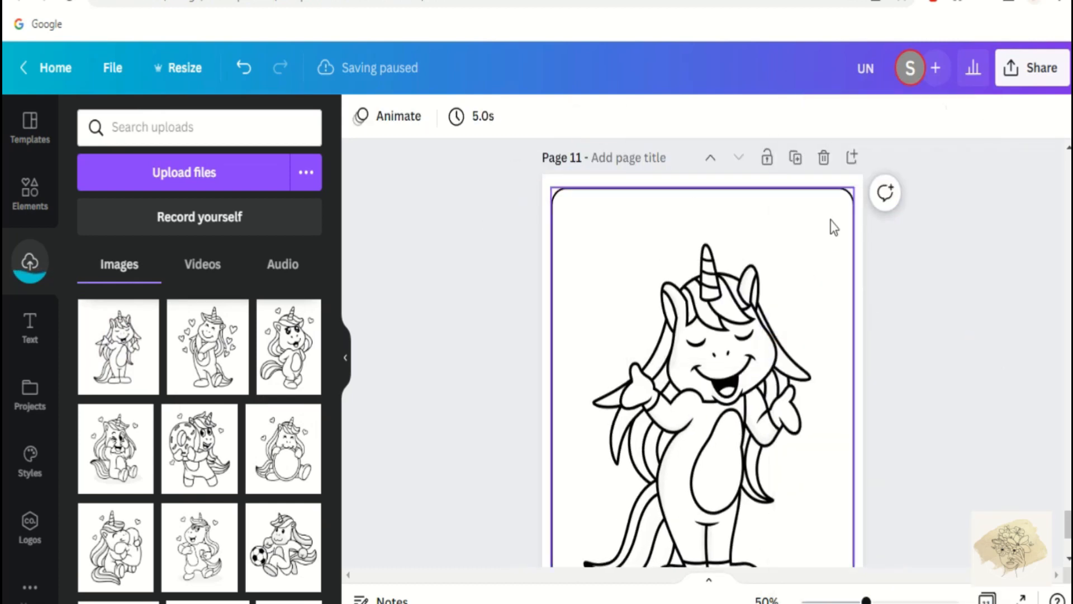
Copy the rounded frame from page 11, add pages 12 and 13, and paste the frame onto page 13
{"action": "right_click", "coordinate": [848, 192]}
{"action": "left_click", "coordinate": [889, 137]}
{"action": "scroll", "coordinate": [930, 281], "scroll_direction": "down", "scroll_amount": 4}
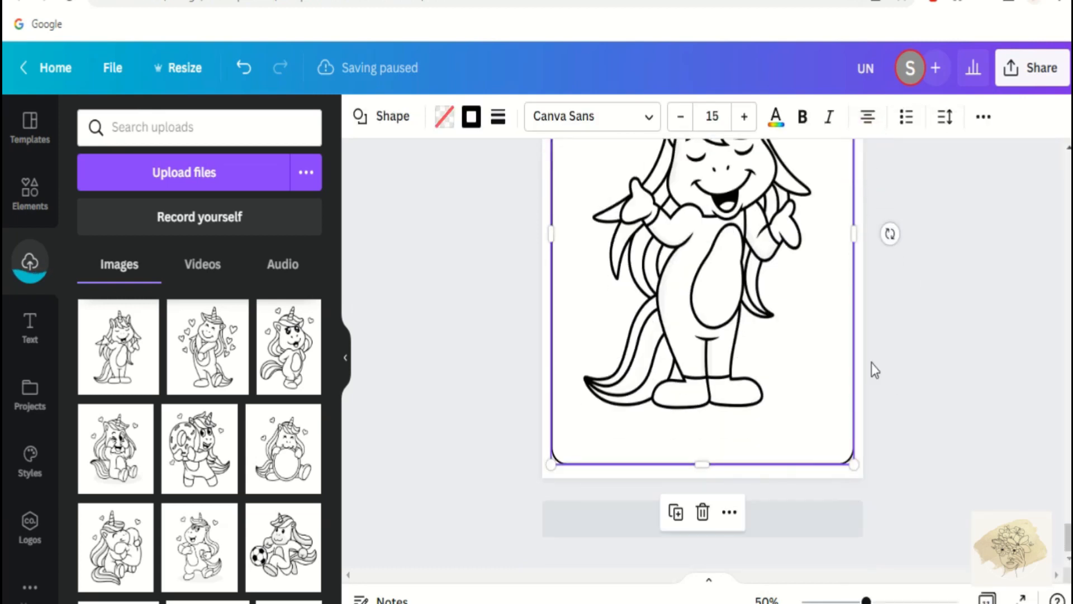
{"action": "left_click", "coordinate": [842, 521]}
{"action": "left_click", "coordinate": [802, 518]}
{"action": "scroll", "coordinate": [773, 398], "scroll_direction": "down", "scroll_amount": 5}
{"action": "right_click", "coordinate": [714, 229]}
{"action": "left_click", "coordinate": [743, 286]}
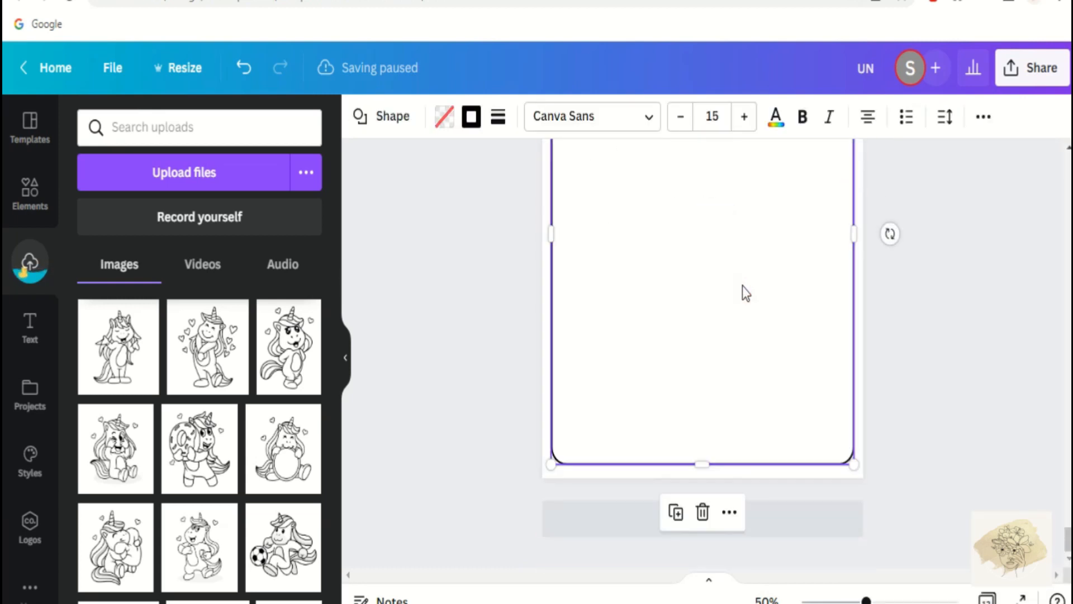
Add the unused image of the unicorn blowing a kiss to page 13, enlarge it beyond the page width and move it over the page
{"action": "left_click", "coordinate": [508, 323]}
{"action": "scroll", "coordinate": [243, 456], "scroll_direction": "down", "scroll_amount": 3}
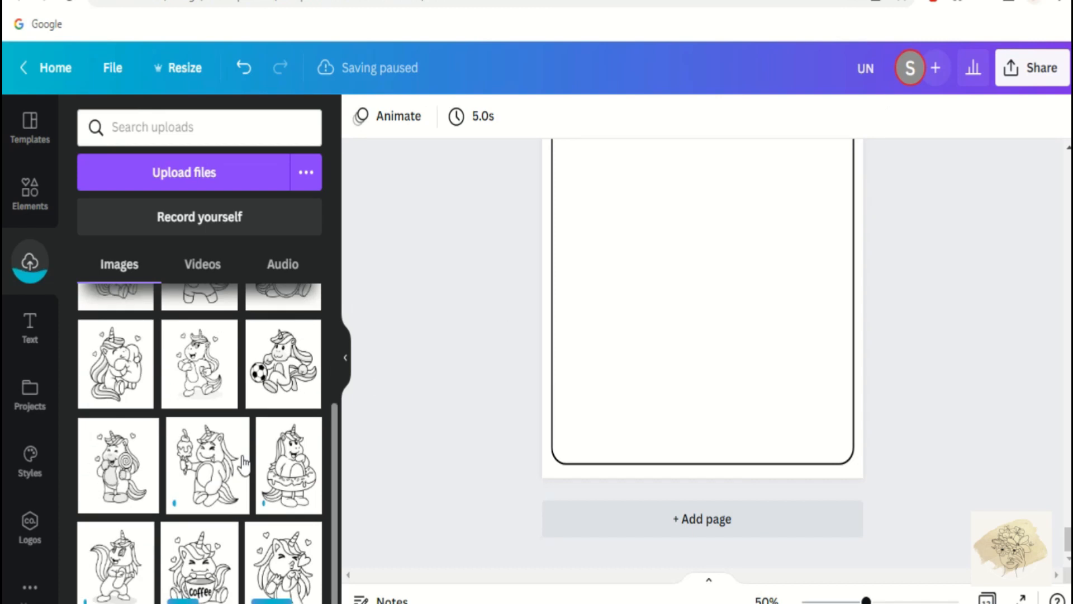
{"action": "left_click", "coordinate": [987, 597]}
{"action": "scroll", "coordinate": [1003, 427], "scroll_direction": "up", "scroll_amount": 5}
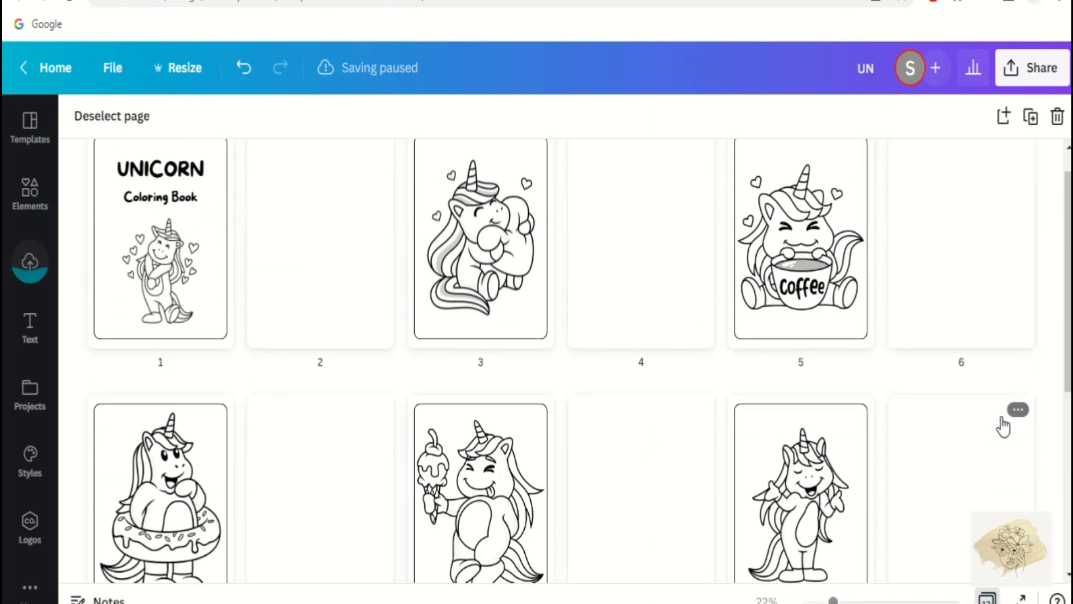
{"action": "scroll", "coordinate": [1004, 427], "scroll_direction": "down", "scroll_amount": 5}
{"action": "left_click", "coordinate": [987, 597]}
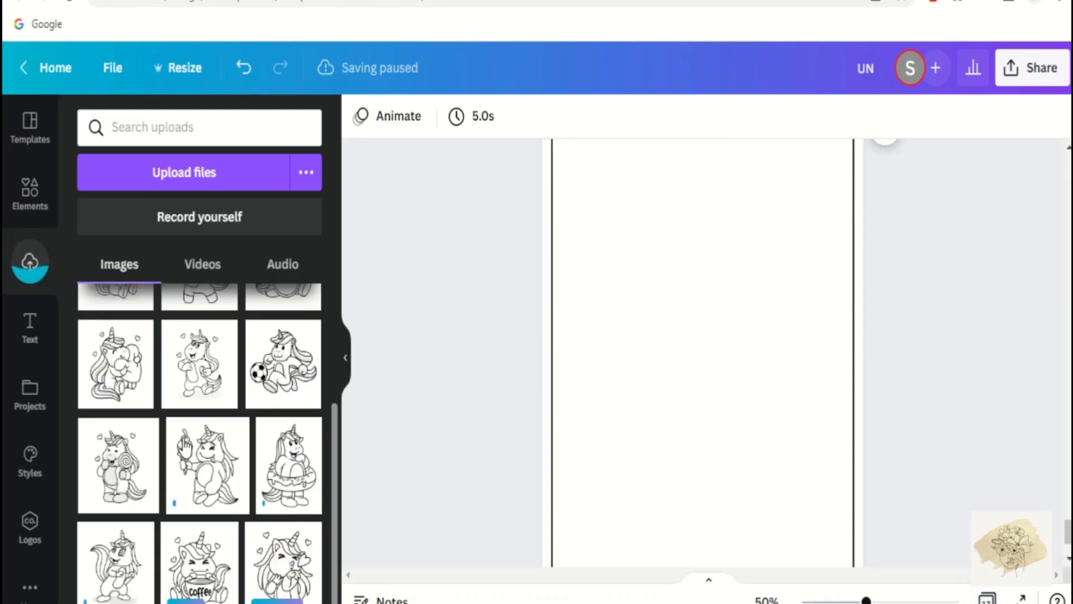
{"action": "left_click", "coordinate": [274, 565]}
{"action": "left_click_drag", "start_coordinate": [917, 129], "coordinate": [941, 71]}
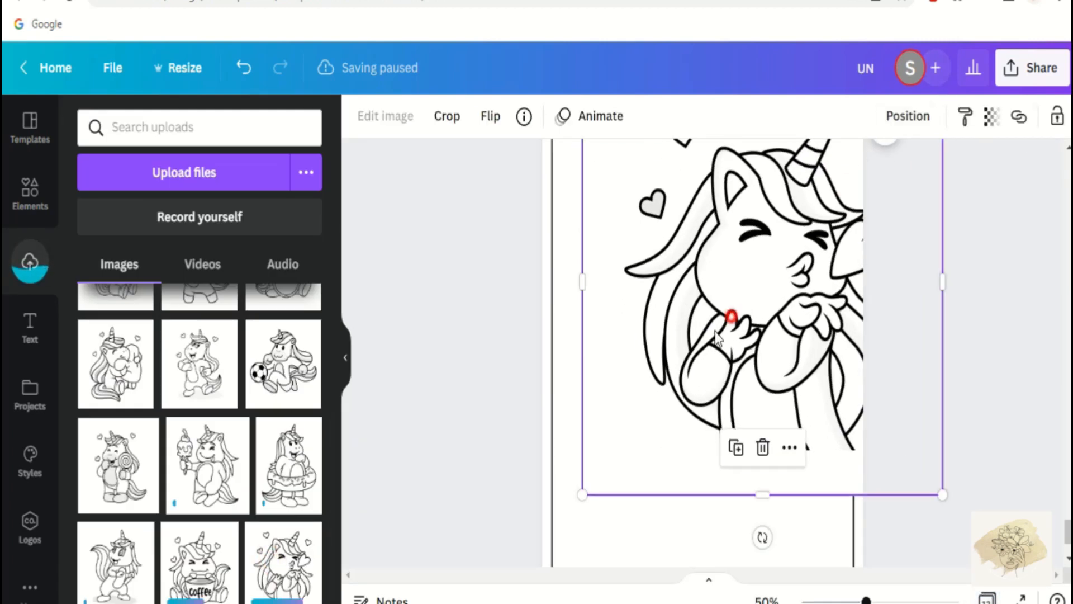
{"action": "left_click_drag", "start_coordinate": [731, 317], "coordinate": [692, 340]}
{"action": "left_click_drag", "start_coordinate": [544, 519], "coordinate": [520, 544]}
Centre the kiss-blowing unicorn horizontally and vertically on page 13 and send it behind the rounded frame
{"action": "left_click", "coordinate": [904, 115]}
{"action": "left_click", "coordinate": [736, 285]}
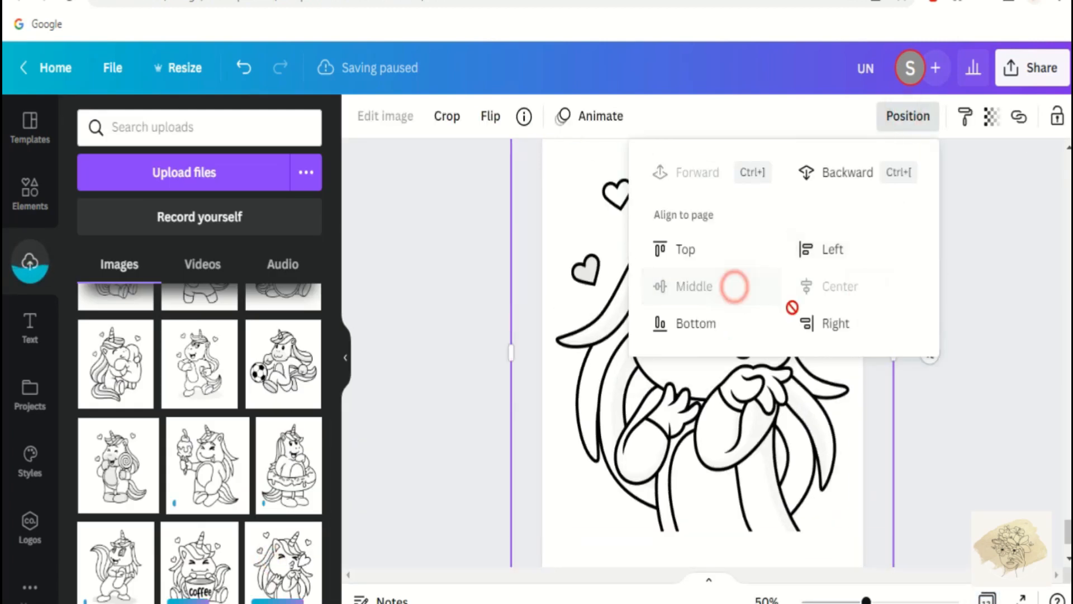
{"action": "right_click", "coordinate": [953, 408]}
{"action": "left_click", "coordinate": [762, 301]}
{"action": "left_click", "coordinate": [954, 457]}
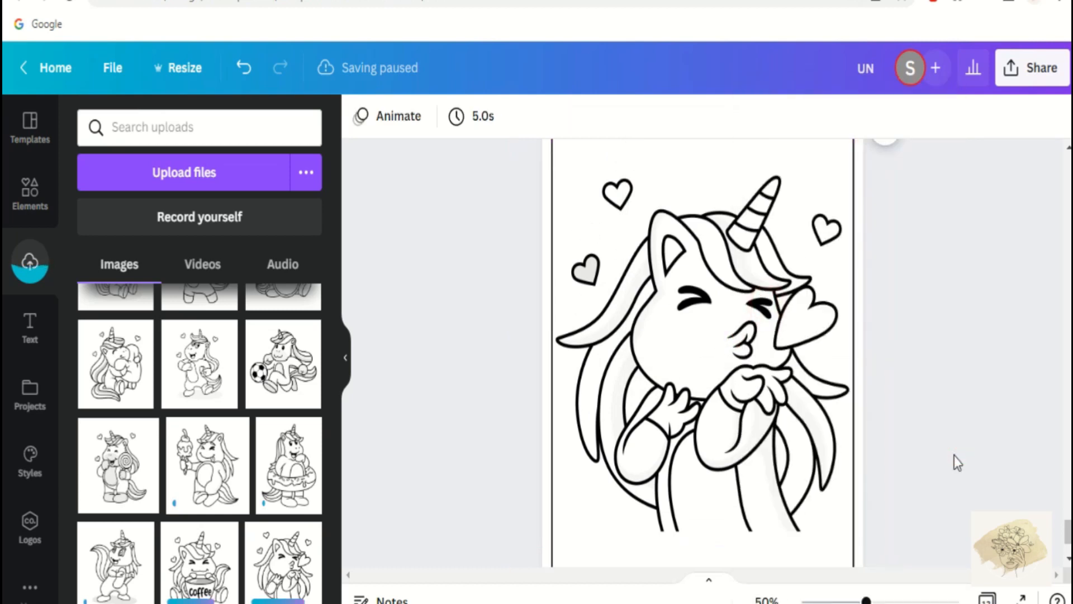
Copy the rounded frame from page 13, add pages 14 and 15, and paste the frame onto page 15
{"action": "scroll", "coordinate": [950, 408], "scroll_direction": "down", "scroll_amount": 4}
{"action": "right_click", "coordinate": [837, 456]}
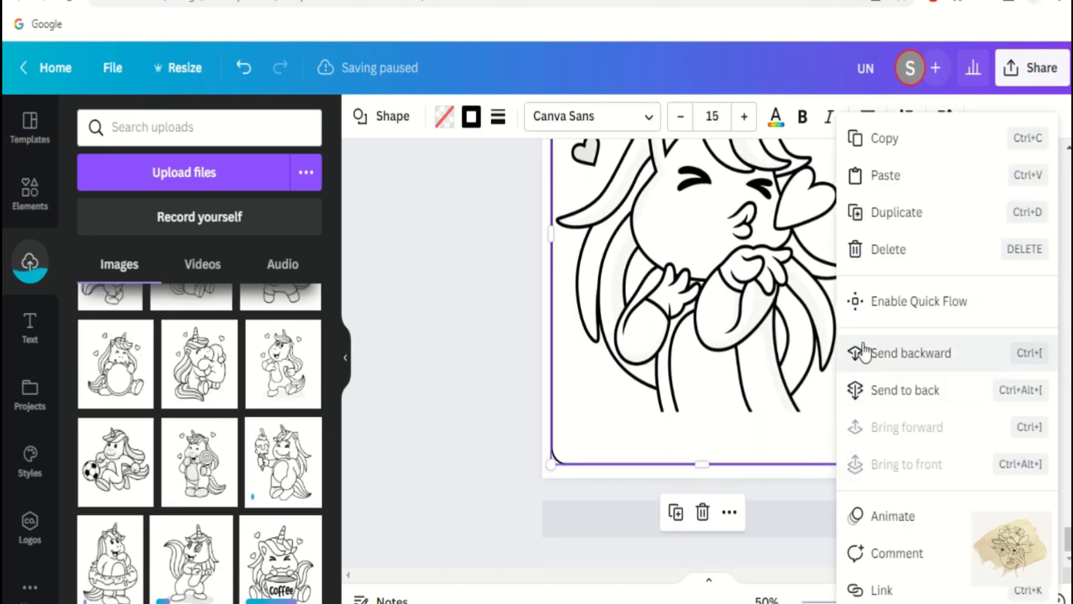
{"action": "left_click", "coordinate": [889, 353]}
{"action": "left_click", "coordinate": [805, 531]}
{"action": "right_click", "coordinate": [766, 346]}
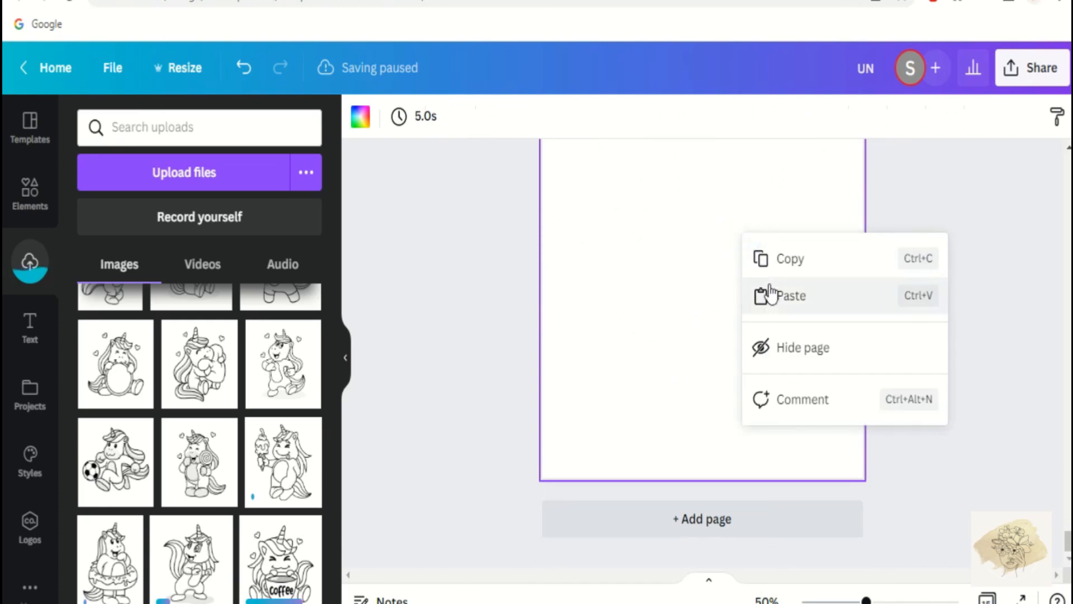
{"action": "left_click", "coordinate": [762, 294]}
{"action": "left_click", "coordinate": [524, 353]}
Add the uploaded smiling, open-mouthed unicorn with hearts to page 15, enlarge it to about the page width and move it over the frame
{"action": "scroll", "coordinate": [224, 483], "scroll_direction": "up", "scroll_amount": 3}
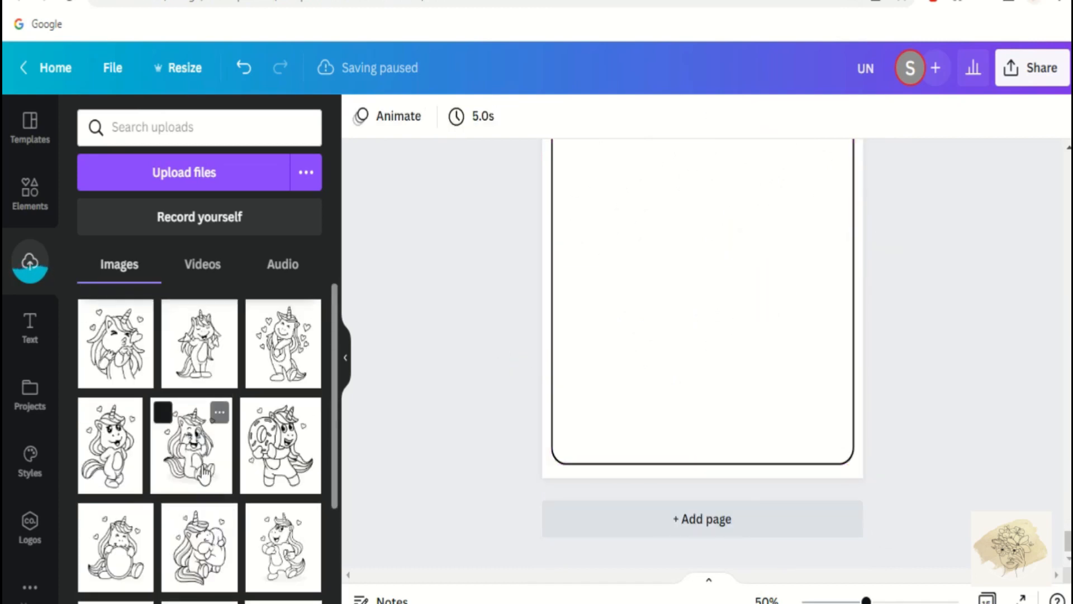
{"action": "left_click", "coordinate": [121, 443]}
{"action": "left_click_drag", "start_coordinate": [585, 406], "coordinate": [507, 519]}
{"action": "scroll", "coordinate": [818, 352], "scroll_direction": "up", "scroll_amount": 3}
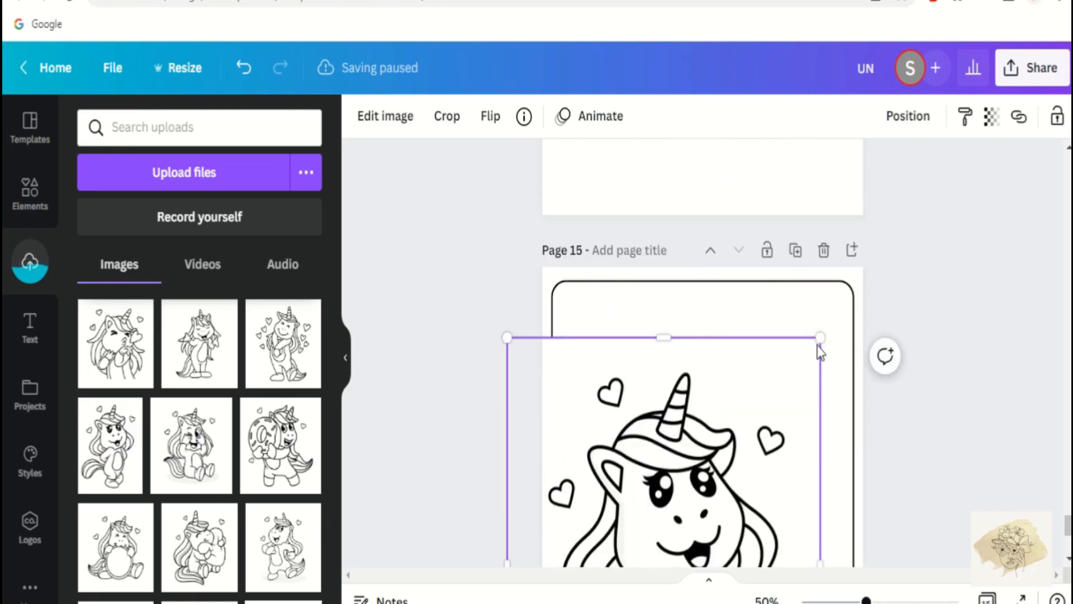
{"action": "left_click_drag", "start_coordinate": [820, 341], "coordinate": [877, 281]}
{"action": "left_click_drag", "start_coordinate": [838, 324], "coordinate": [861, 291]}
{"action": "left_click_drag", "start_coordinate": [890, 237], "coordinate": [849, 298]}
{"action": "left_click_drag", "start_coordinate": [792, 380], "coordinate": [806, 370]}
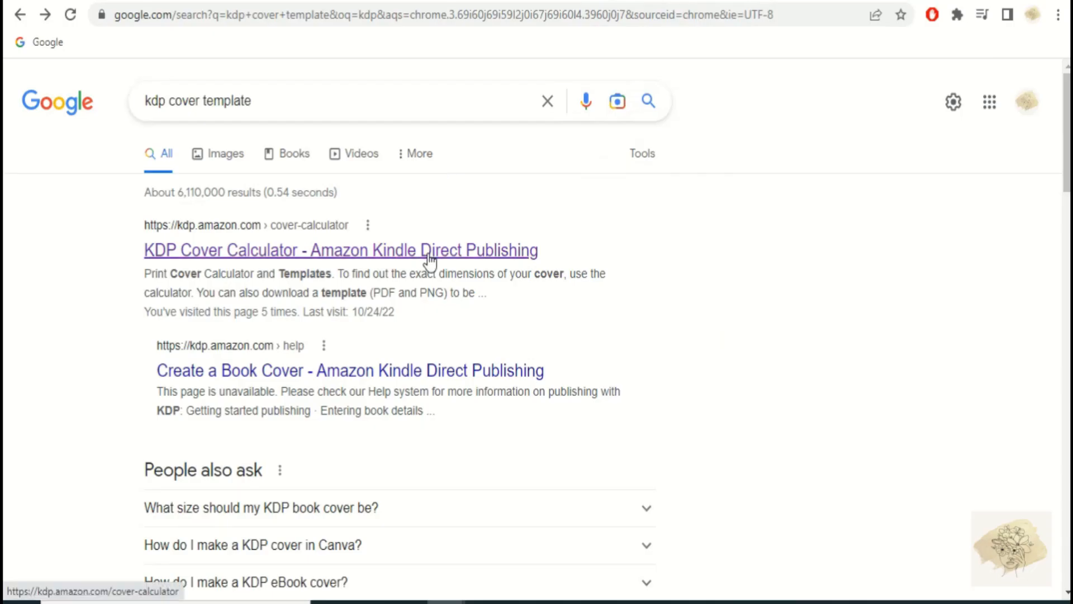
Open Amazon's KDP Cover Calculator and set Paperback binding, Black & white interior and White paper
{"action": "left_click", "coordinate": [429, 255]}
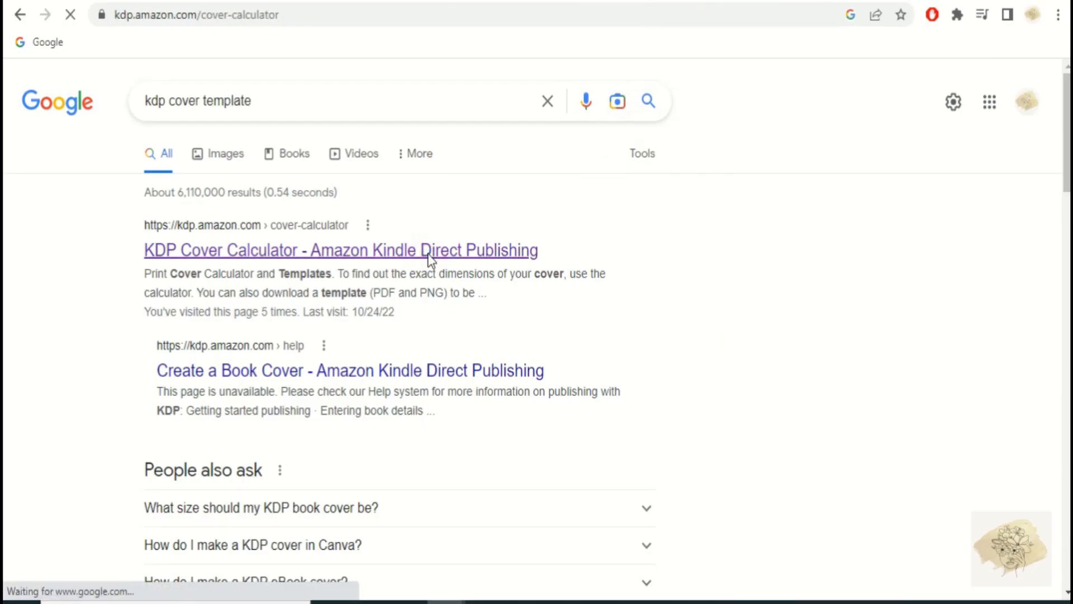
{"action": "scroll", "coordinate": [708, 308], "scroll_direction": "down", "scroll_amount": 5}
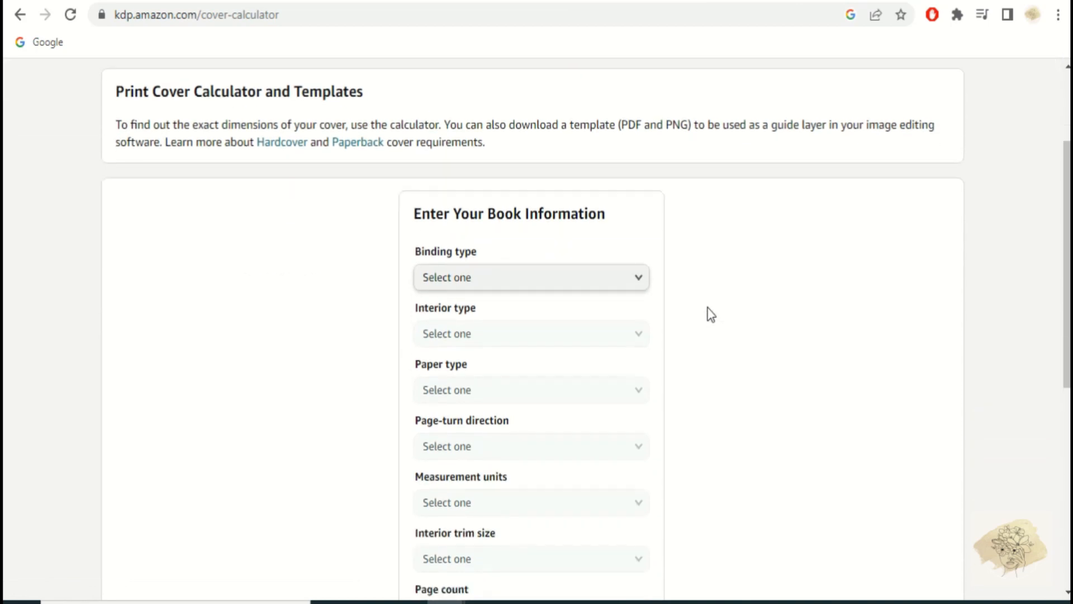
{"action": "left_click", "coordinate": [525, 173]}
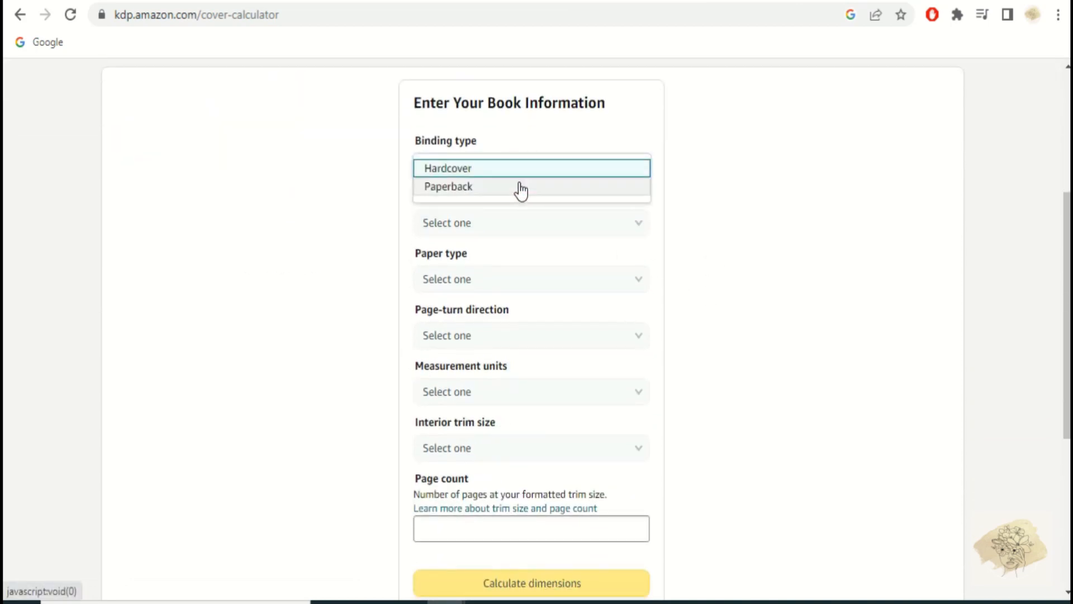
{"action": "left_click", "coordinate": [518, 188]}
{"action": "left_click", "coordinate": [511, 219]}
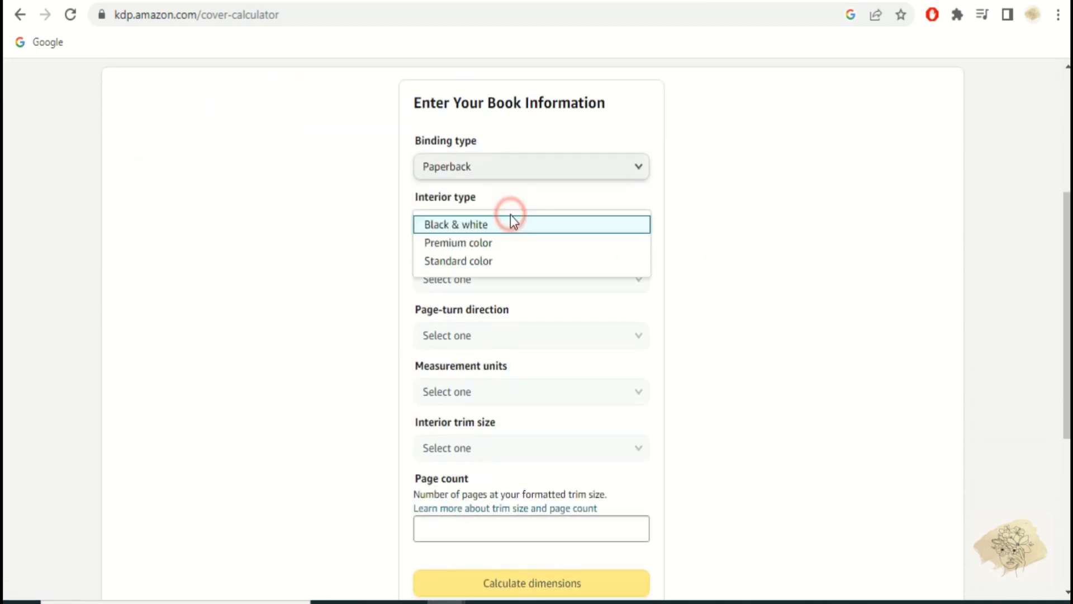
{"action": "left_click", "coordinate": [510, 229]}
{"action": "left_click", "coordinate": [500, 283]}
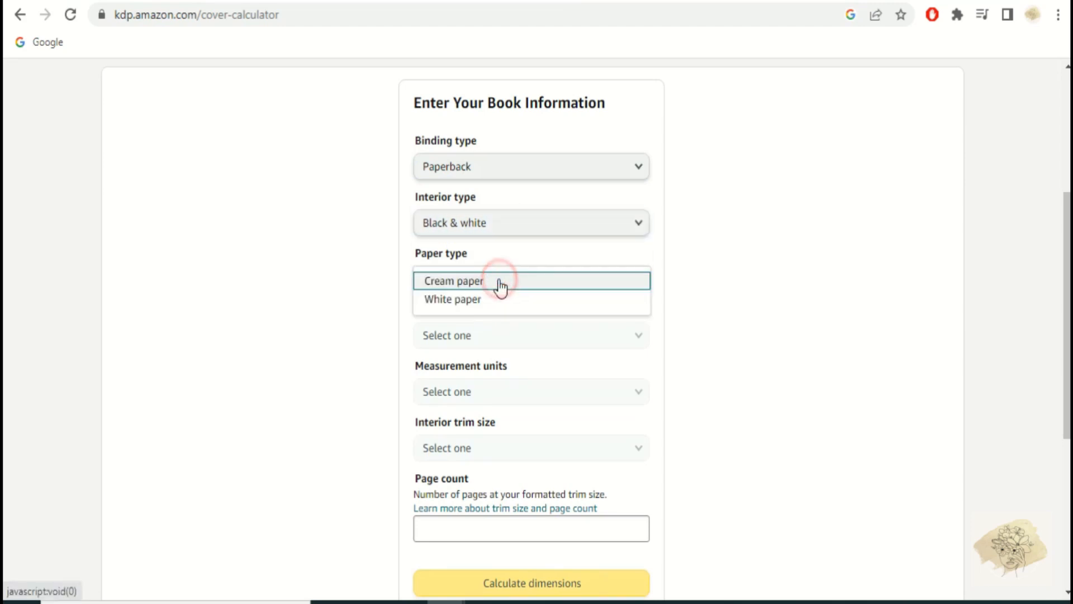
{"action": "left_click", "coordinate": [499, 300]}
Set the page-turn direction to Left to Right, the measurement units to Inches and the interior trim size to 8.5 x 11 in
{"action": "left_click", "coordinate": [492, 334]}
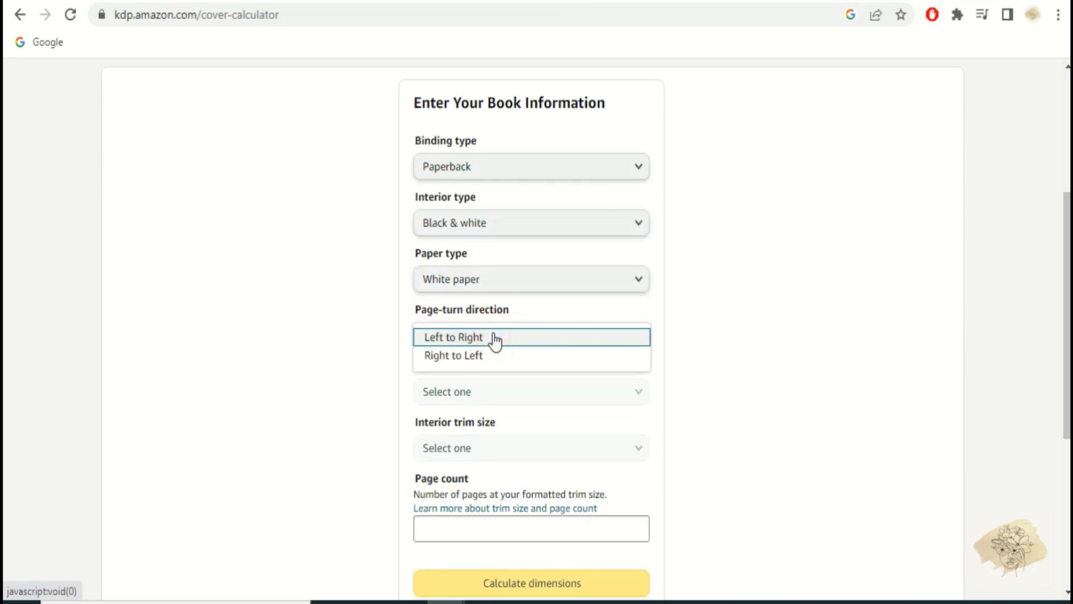
{"action": "left_click", "coordinate": [494, 338]}
{"action": "left_click", "coordinate": [486, 394]}
{"action": "left_click", "coordinate": [486, 391]}
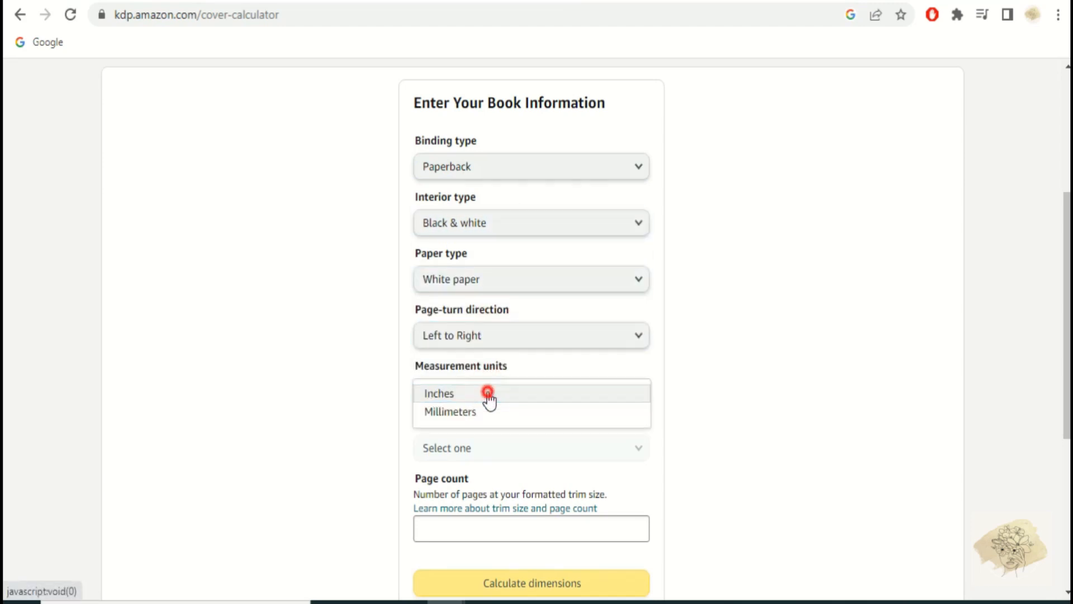
{"action": "left_click", "coordinate": [483, 446]}
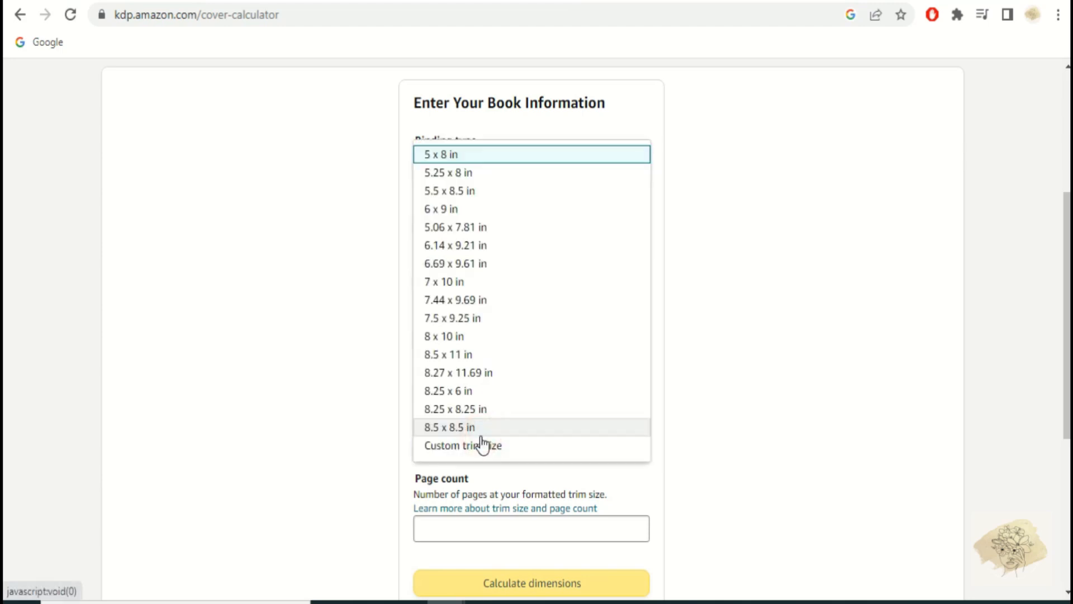
{"action": "left_click", "coordinate": [484, 353]}
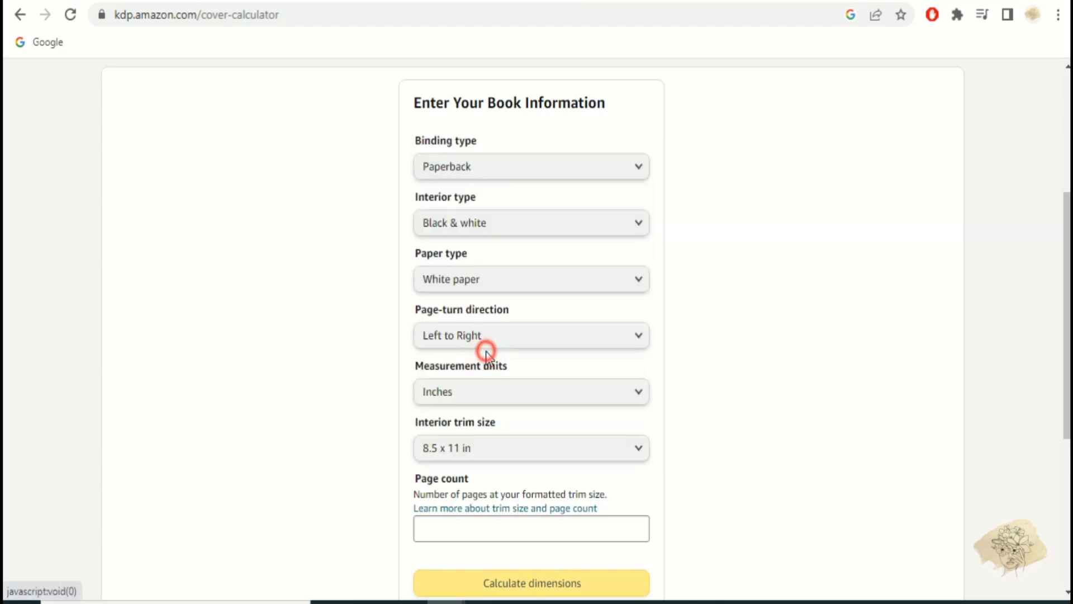
Enter a page count of 32, calculate the cover dimensions and download the cover template
{"action": "scroll", "coordinate": [484, 442], "scroll_direction": "down", "scroll_amount": 3}
{"action": "left_click", "coordinate": [475, 350]}
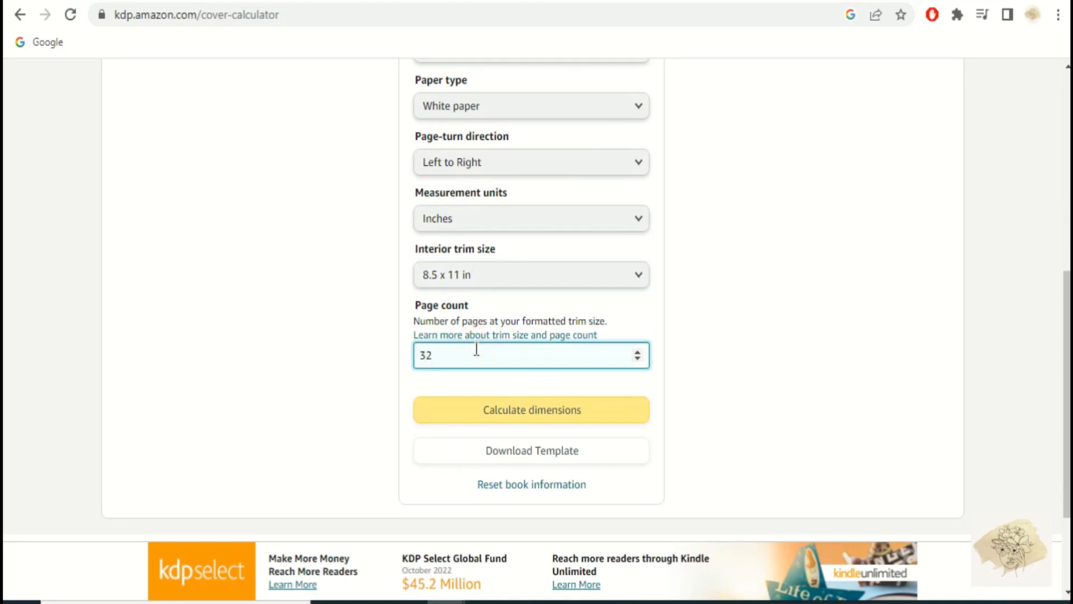
{"action": "left_click", "coordinate": [484, 405]}
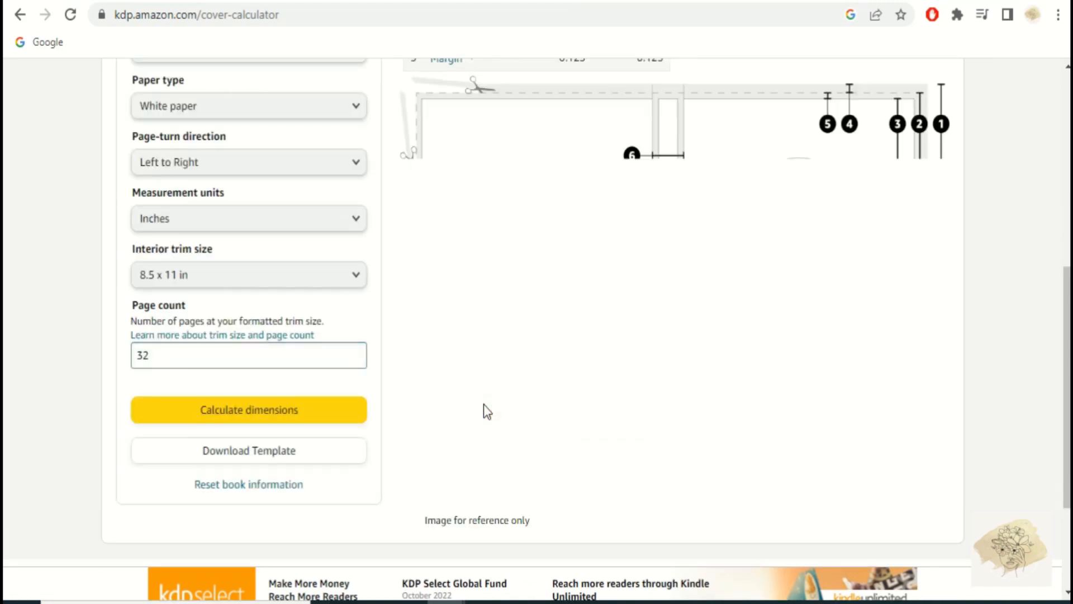
{"action": "left_click", "coordinate": [229, 457]}
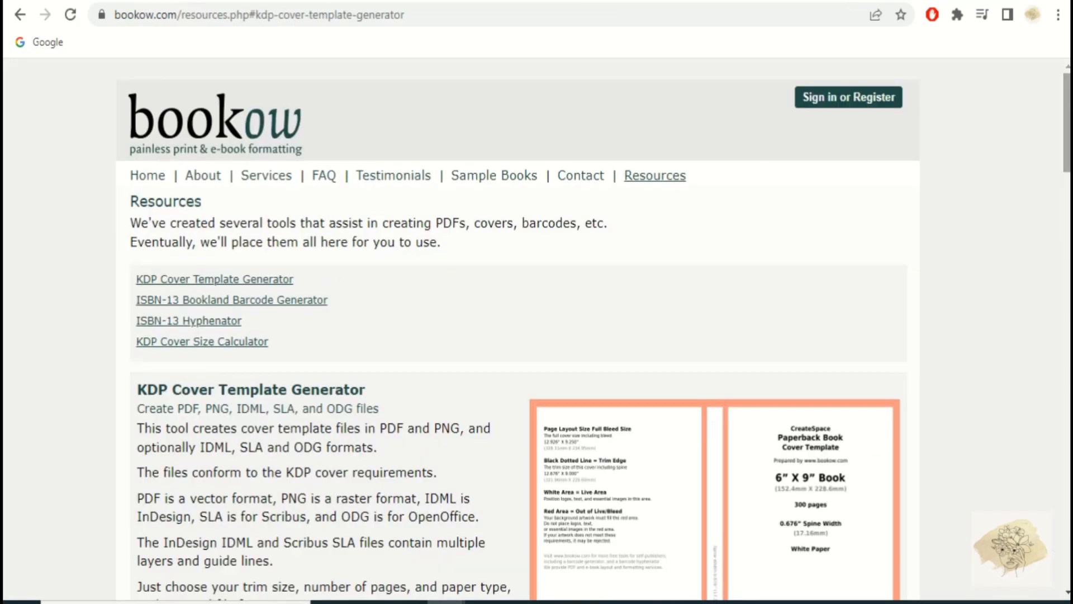
In bookow's KDP Cover Size Calculator, calculate the cover size for an 8.5 × 11 trim, 32 pages and white paper
{"action": "scroll", "coordinate": [537, 336], "scroll_direction": "down", "scroll_amount": 20}
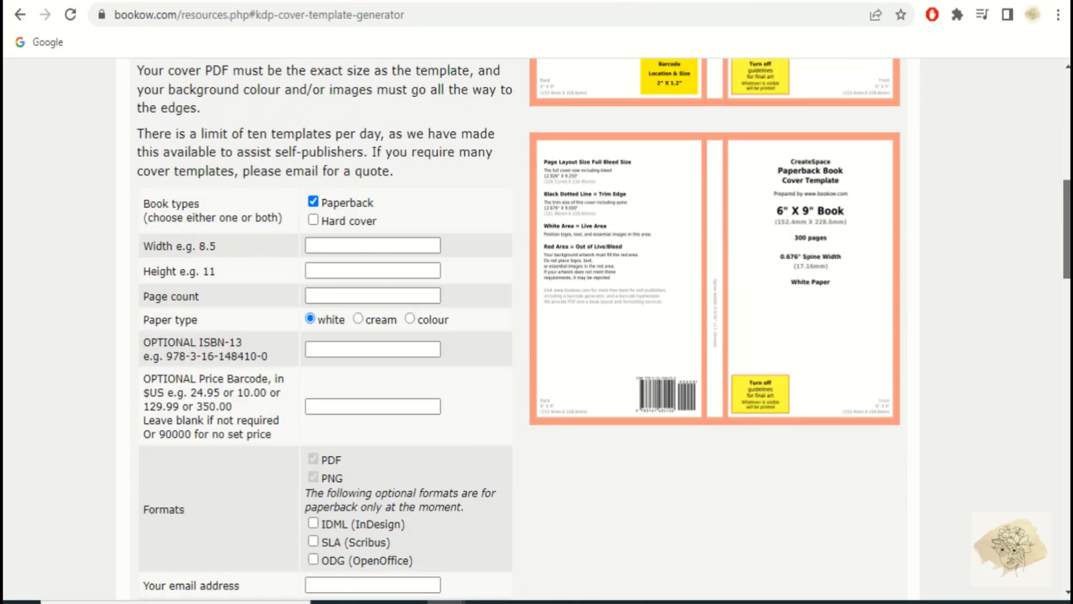
{"action": "scroll", "coordinate": [1046, 505], "scroll_direction": "down", "scroll_amount": 7}
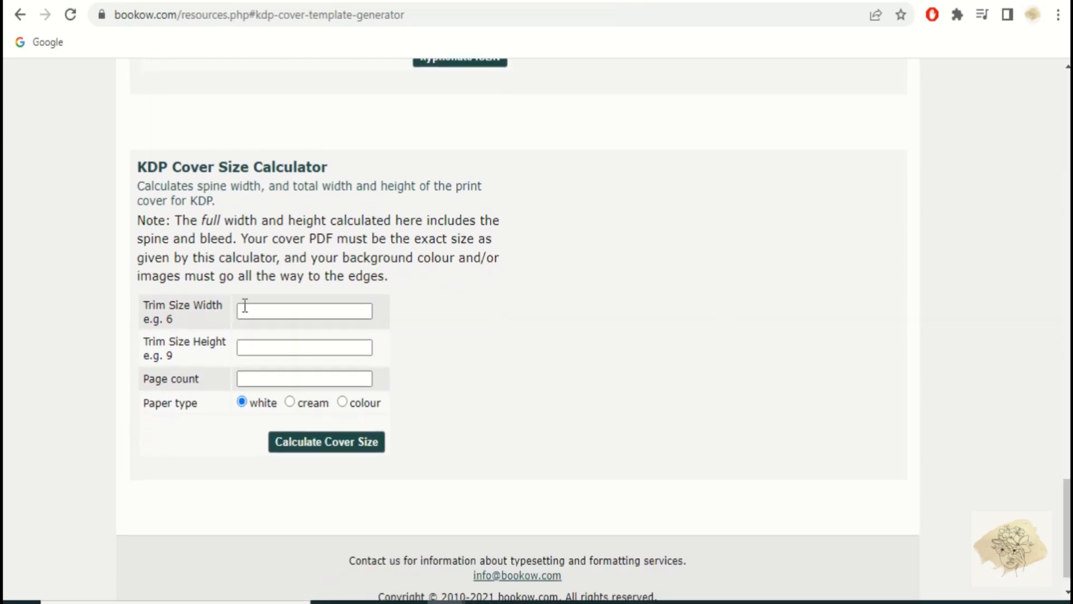
{"action": "left_click", "coordinate": [250, 308]}
{"action": "left_click", "coordinate": [305, 346]}
{"action": "left_click", "coordinate": [277, 347]}
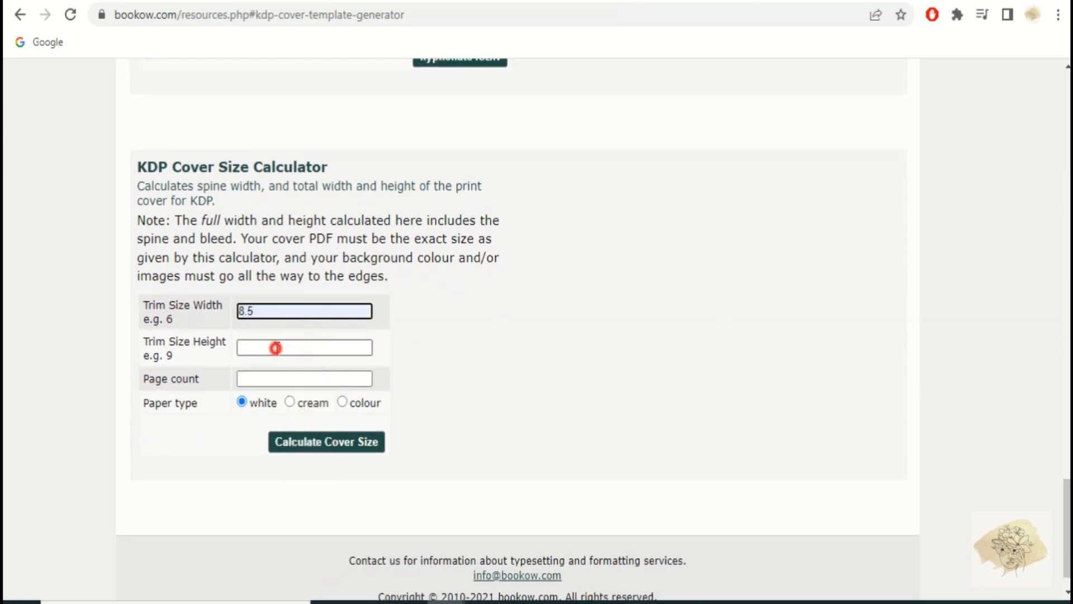
{"action": "left_click", "coordinate": [301, 381]}
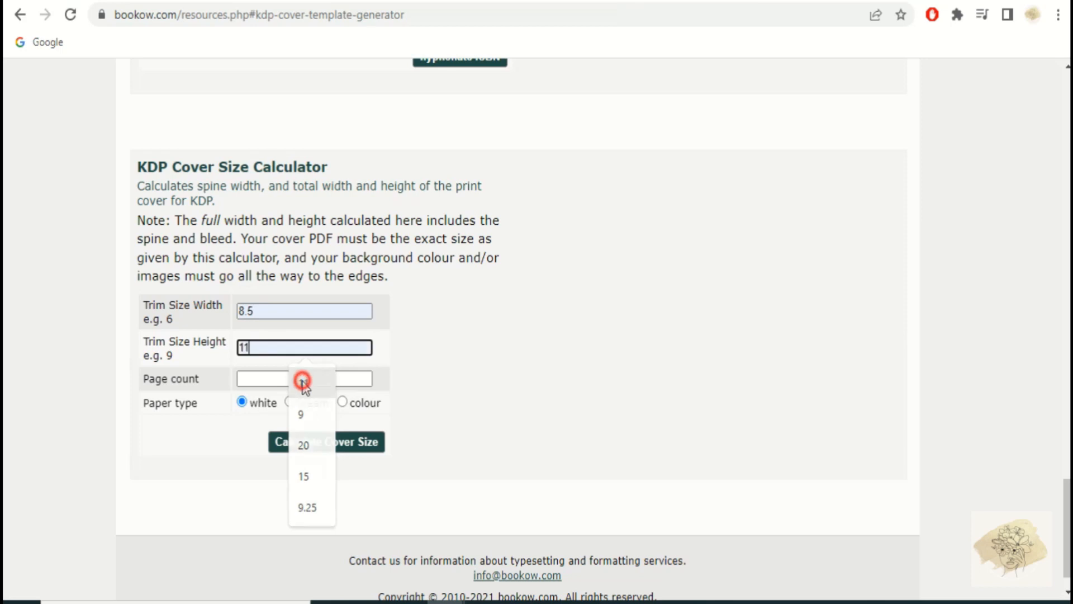
{"action": "left_click", "coordinate": [296, 377]}
{"action": "type", "text": "32"}
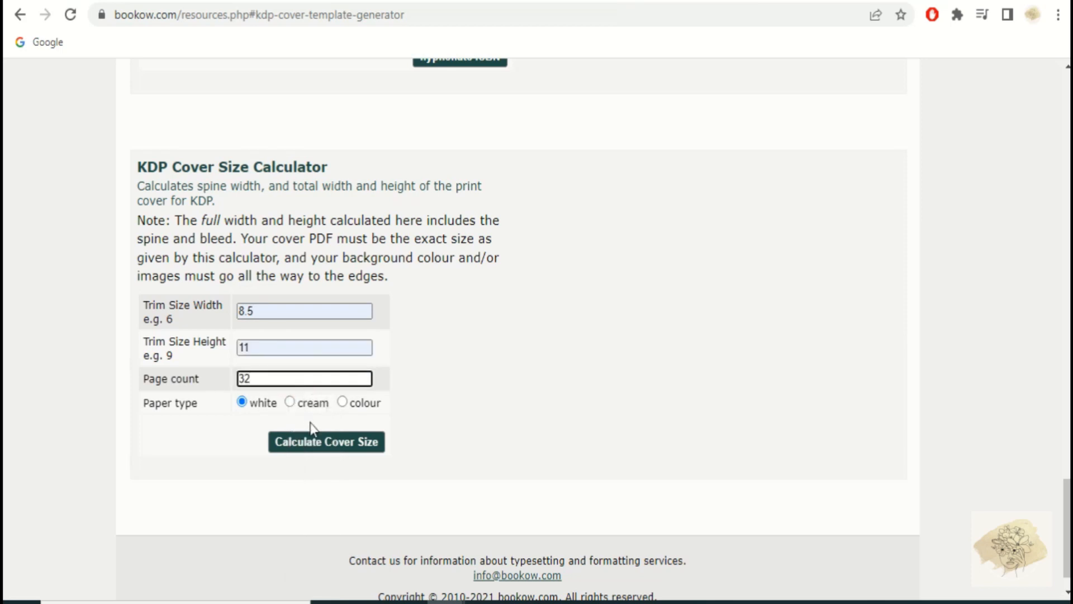
{"action": "left_click", "coordinate": [313, 441]}
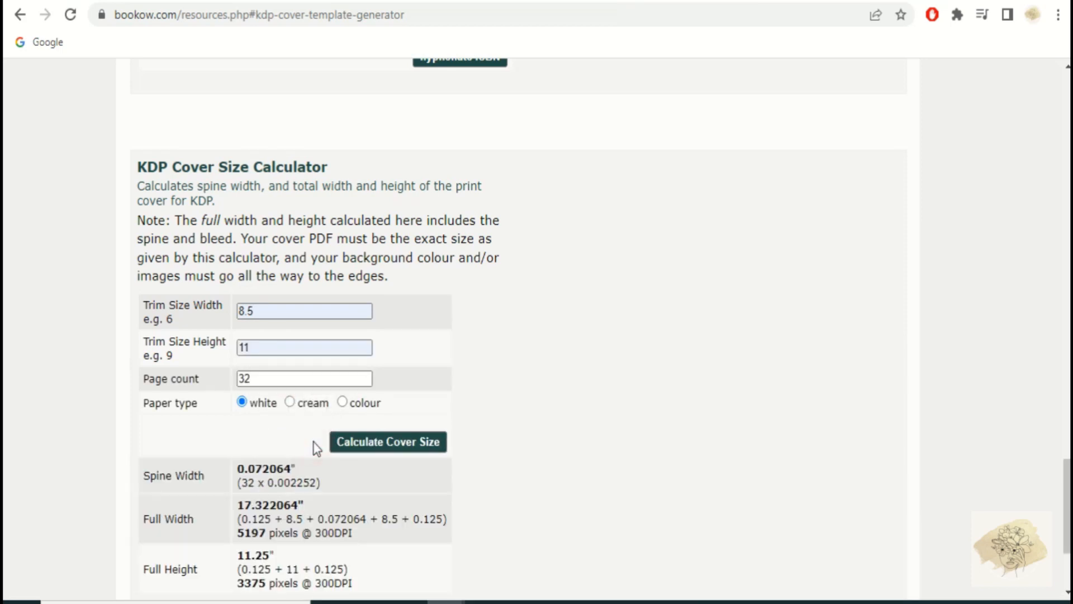
Copy the calculated full cover width and paste it as the width of a custom-size Canva design, 17.322 in
{"action": "scroll", "coordinate": [327, 398], "scroll_direction": "down", "scroll_amount": 3}
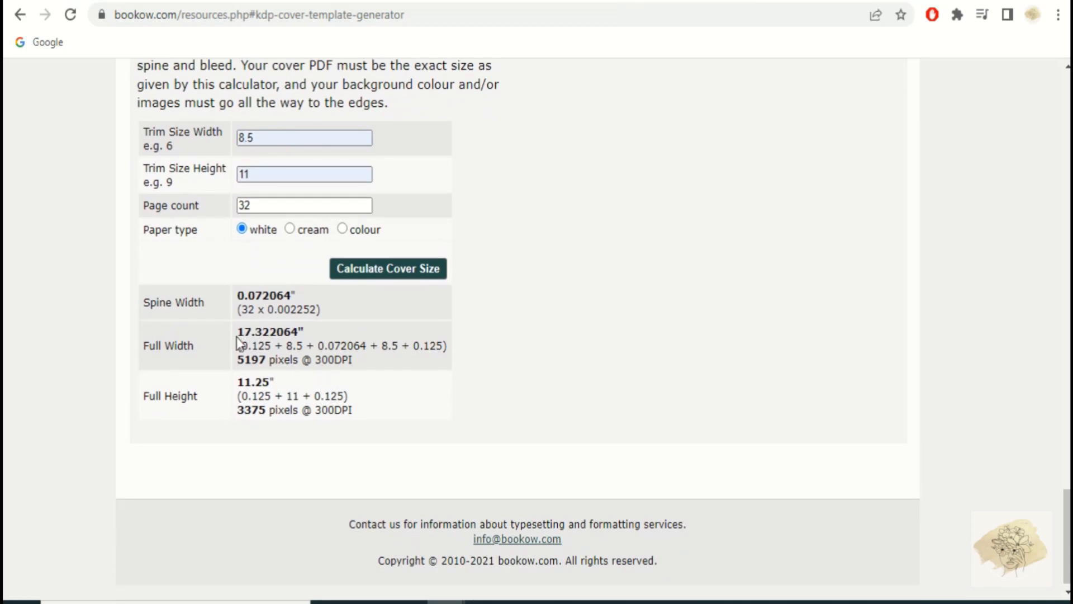
{"action": "left_click_drag", "start_coordinate": [236, 335], "coordinate": [256, 332]}
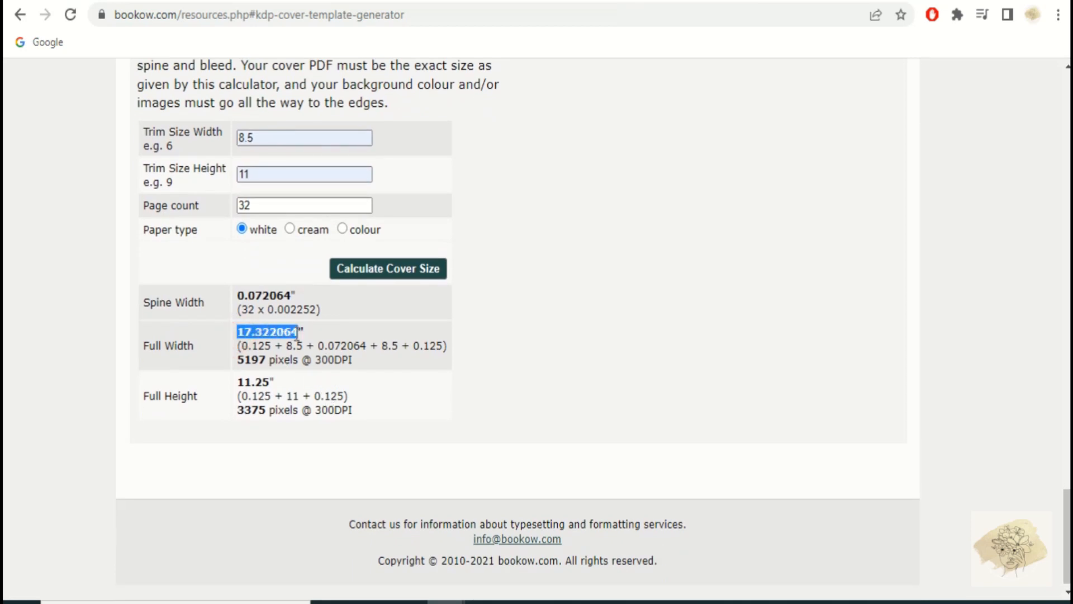
{"action": "right_click", "coordinate": [296, 335]}
{"action": "left_click", "coordinate": [314, 348]}
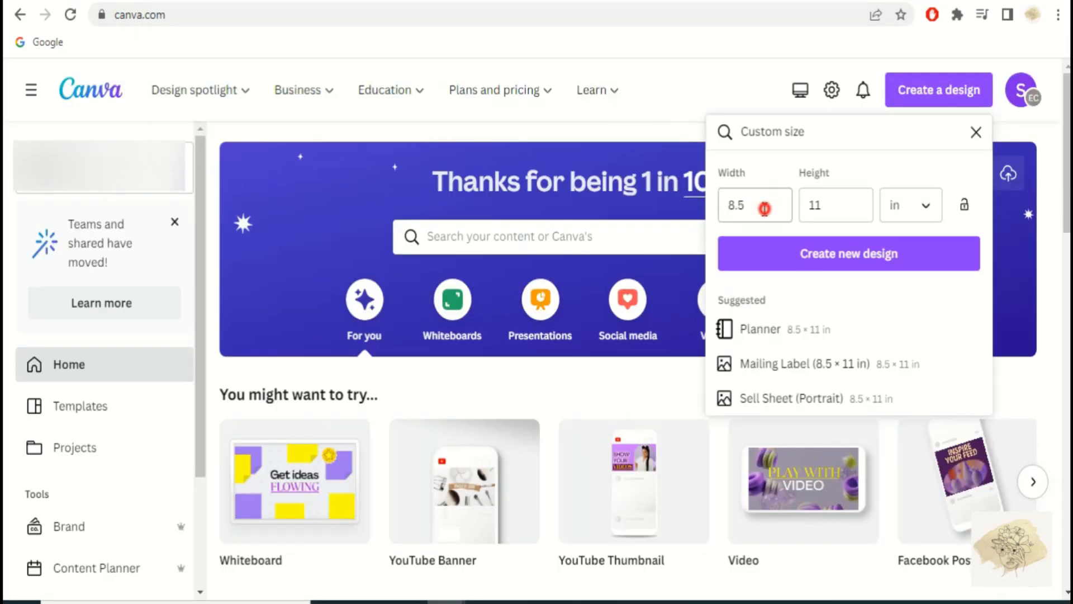
{"action": "left_click_drag", "start_coordinate": [761, 204], "coordinate": [726, 206]}
{"action": "right_click", "coordinate": [741, 206]}
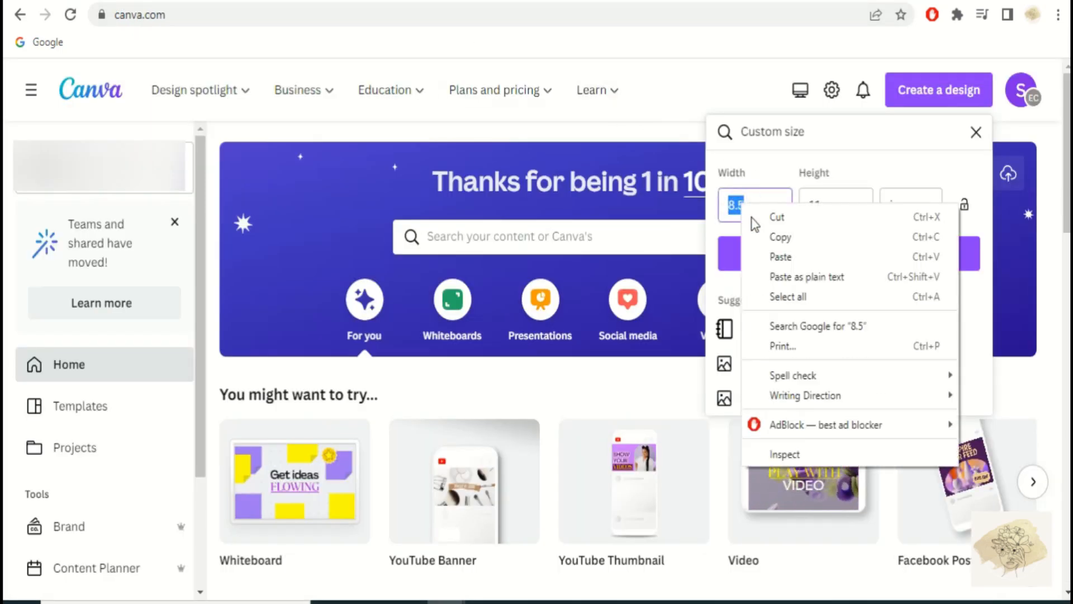
{"action": "left_click", "coordinate": [780, 257]}
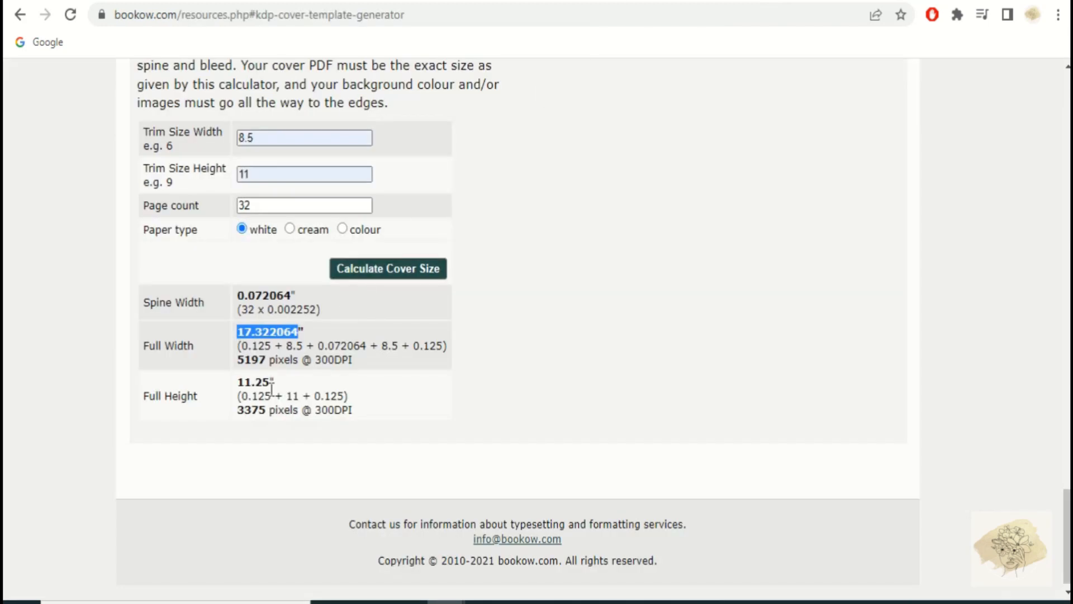
Copy the calculated full cover height, paste it as the Canva design's height of 11.25 in, and create the new design
{"action": "left_click", "coordinate": [268, 385]}
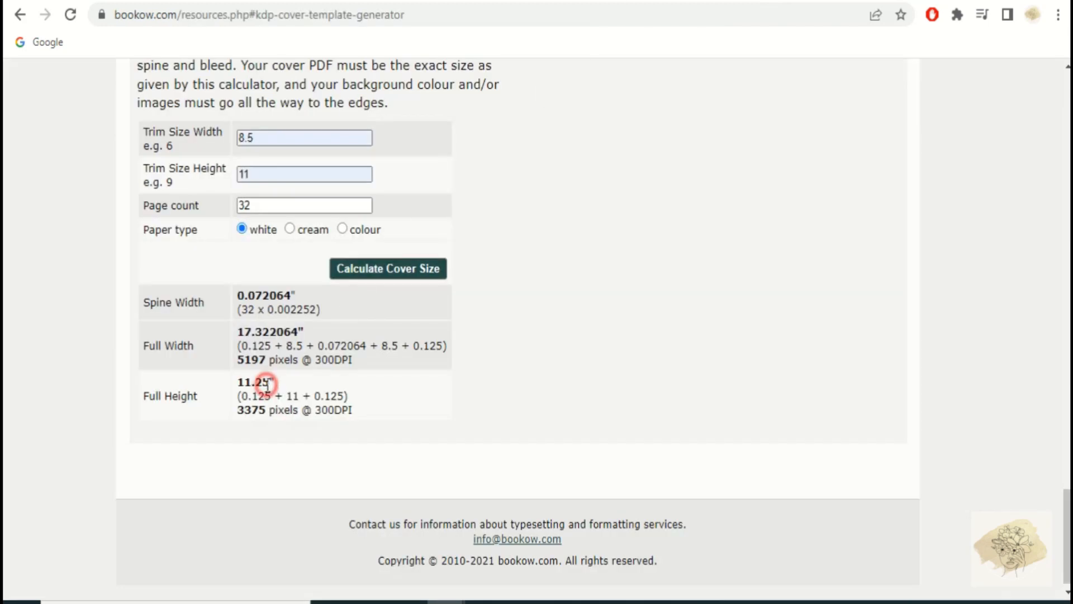
{"action": "right_click", "coordinate": [245, 380]}
{"action": "left_click", "coordinate": [258, 392]}
{"action": "key", "text": "ctrl+Tab"}
{"action": "double_click", "coordinate": [815, 204]}
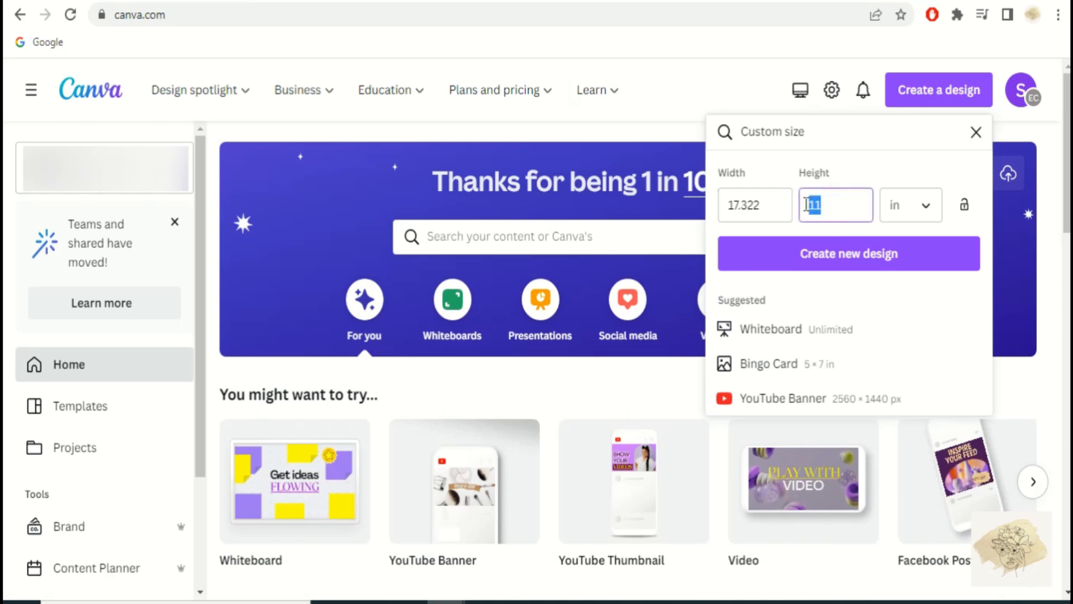
{"action": "right_click", "coordinate": [816, 206]}
{"action": "left_click", "coordinate": [842, 256]}
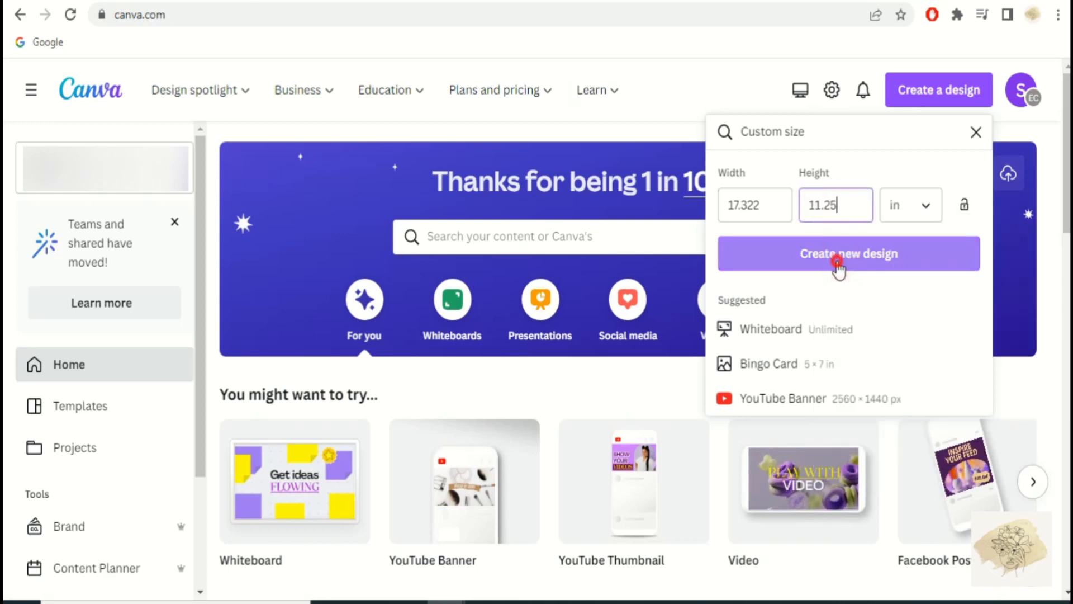
{"action": "left_click", "coordinate": [839, 267]}
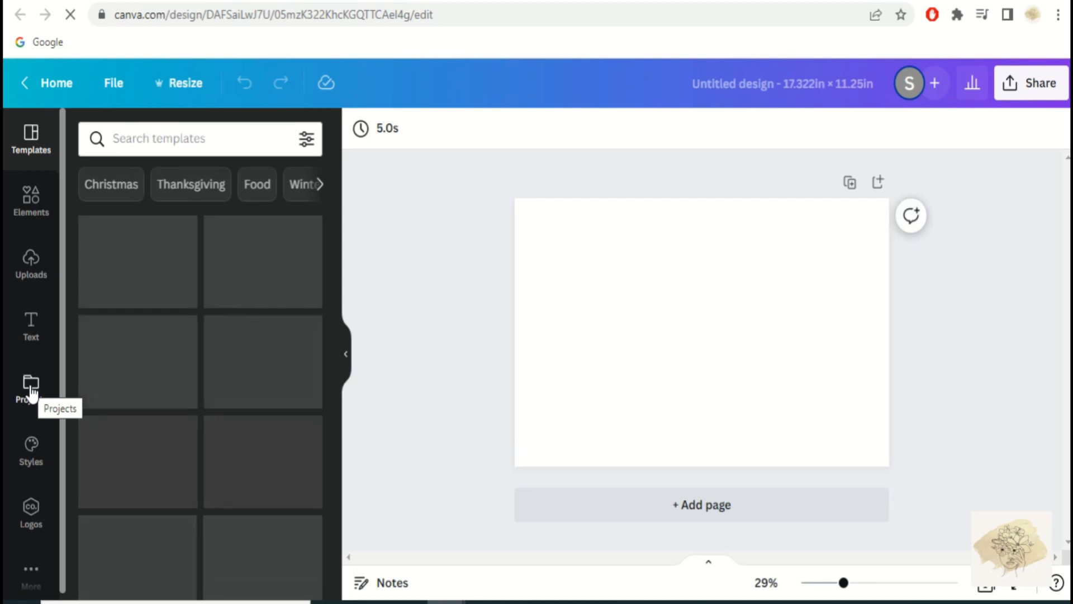
Upload the PNG cover template PAPERBACK_8.500x11.000_32_BW_WHITE_en_US to the new cover design's uploads
{"action": "left_click", "coordinate": [21, 274]}
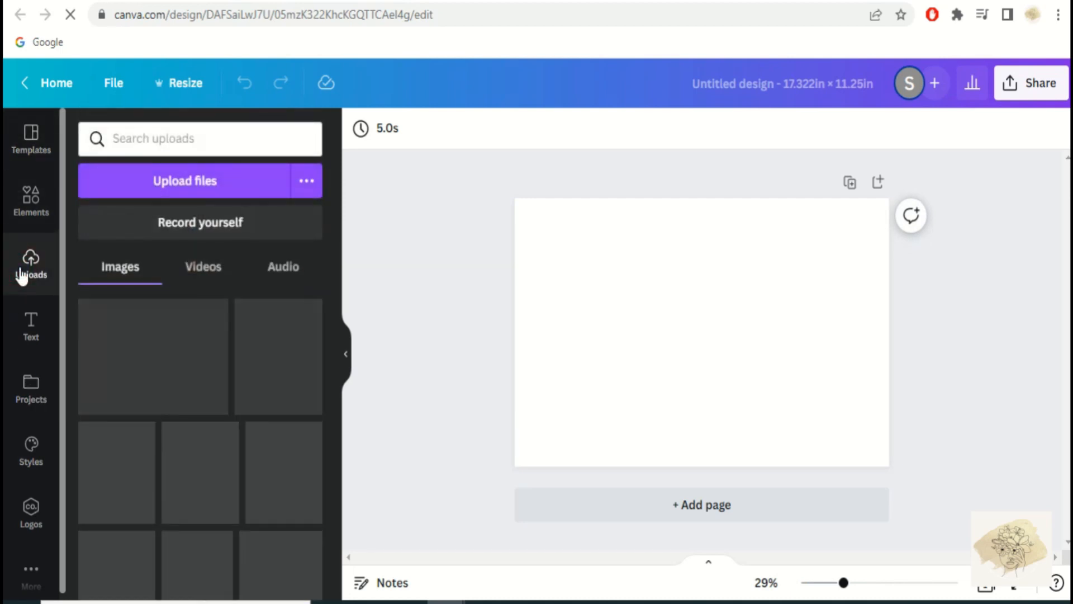
{"action": "left_click", "coordinate": [136, 190]}
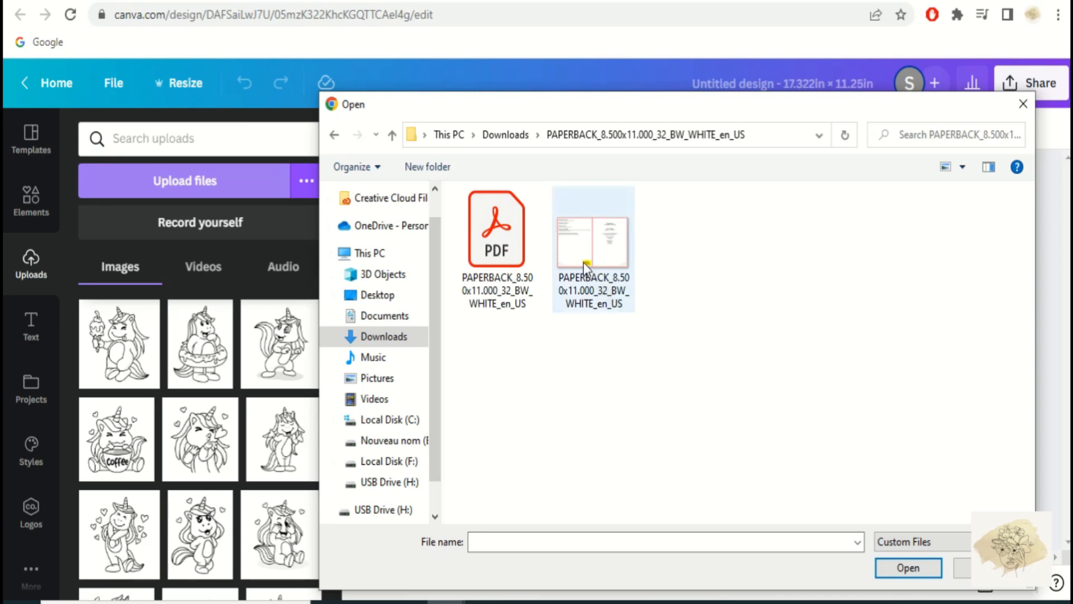
{"action": "left_click", "coordinate": [584, 263]}
{"action": "left_click", "coordinate": [899, 575]}
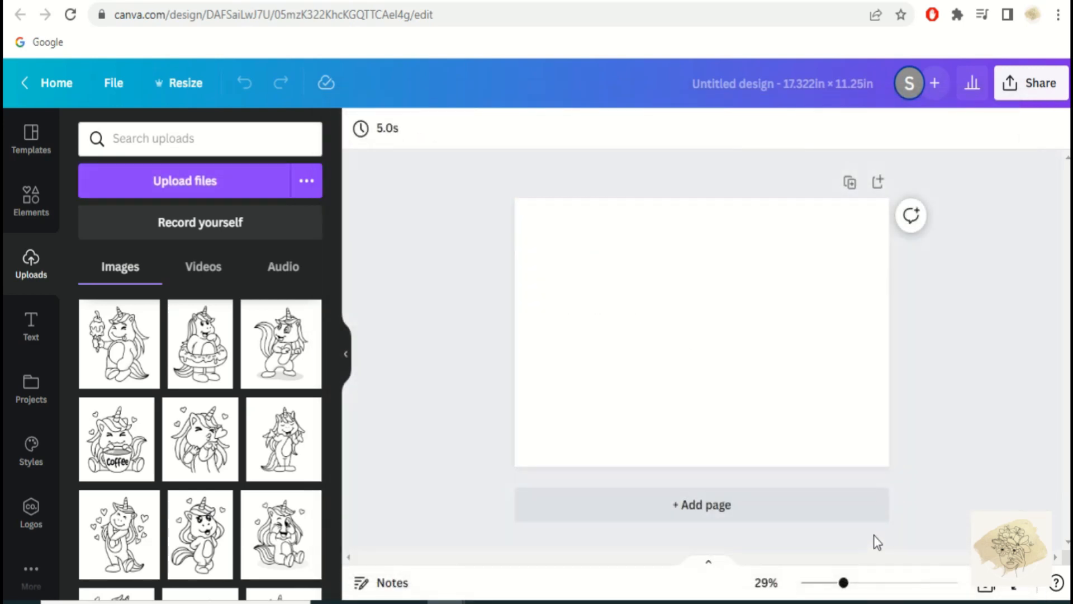
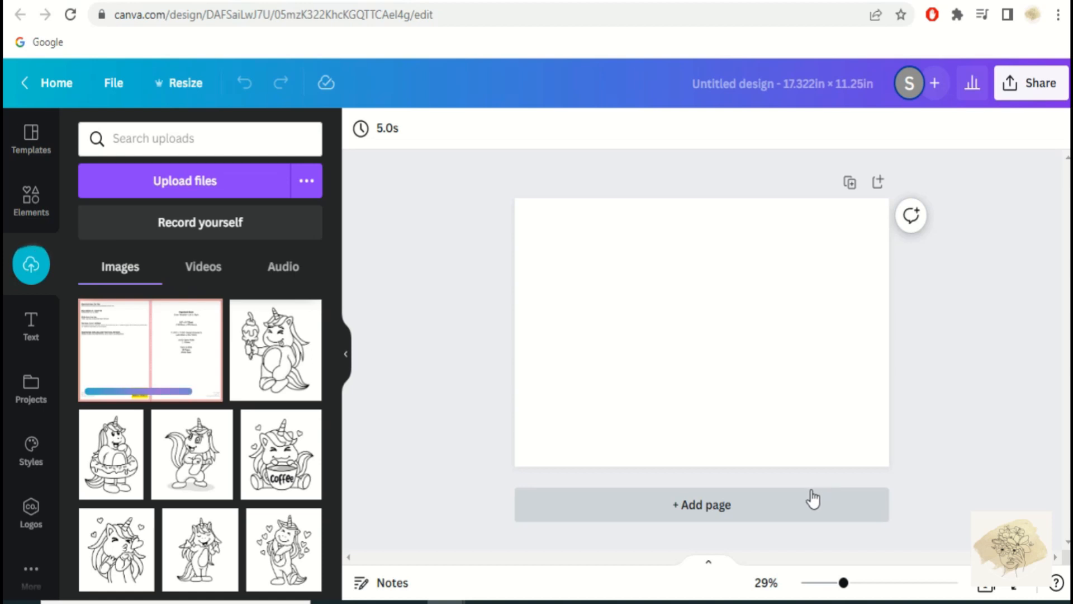
Place the uploaded cover template on the page and scale it to cover the whole page
{"action": "left_click", "coordinate": [156, 353]}
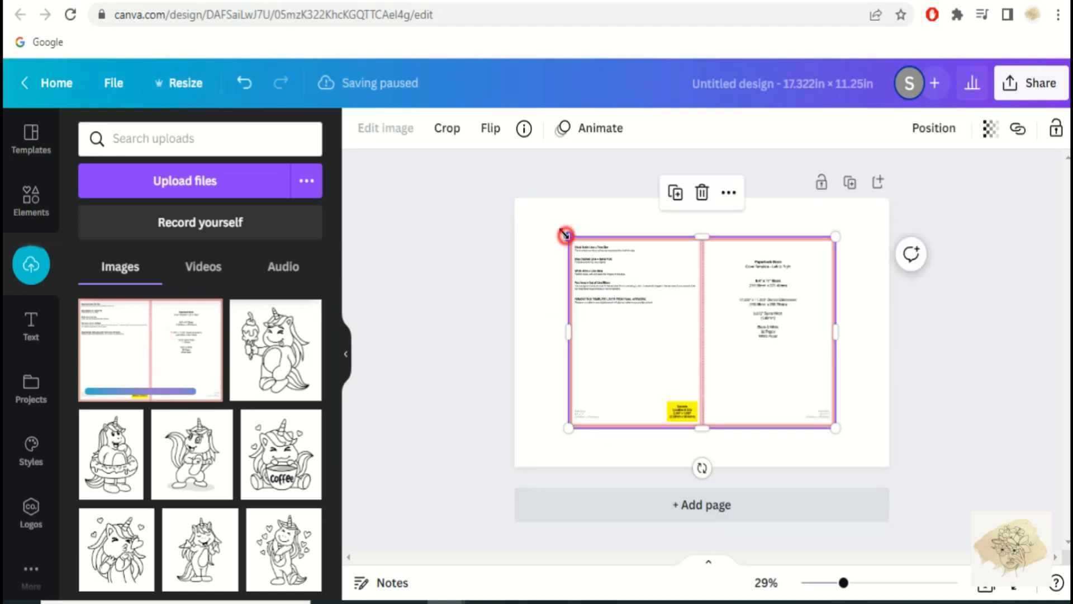
{"action": "left_click_drag", "start_coordinate": [565, 234], "coordinate": [515, 197]}
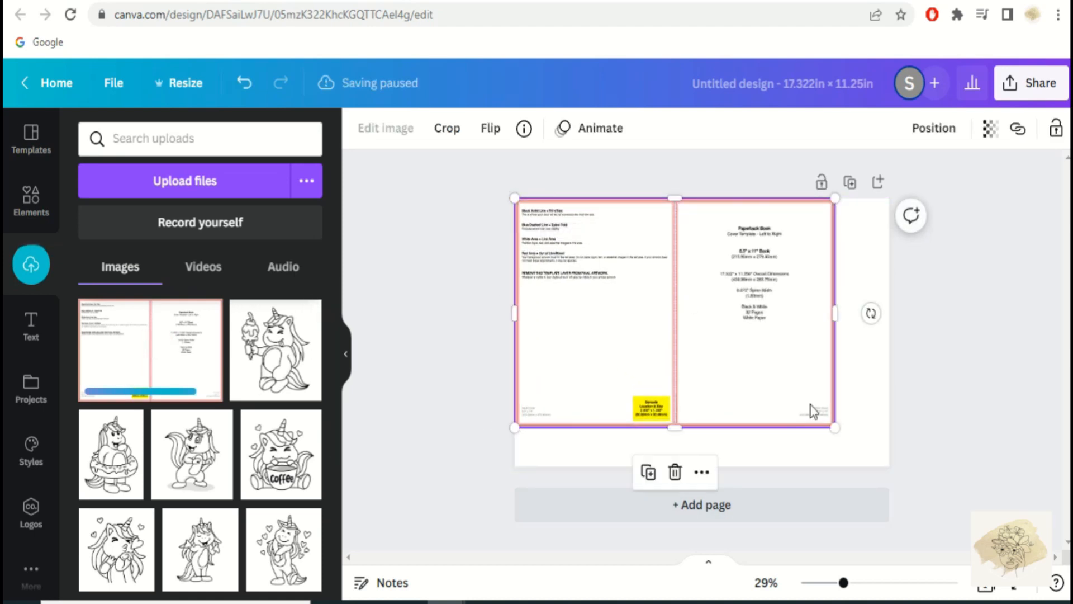
{"action": "left_click_drag", "start_coordinate": [832, 426], "coordinate": [889, 465]}
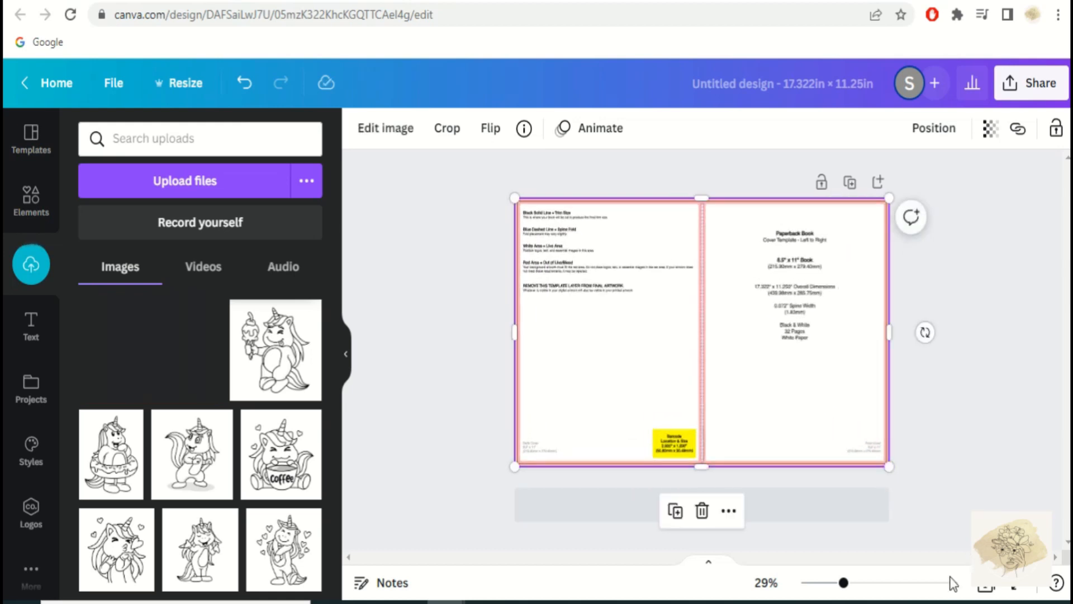
{"action": "left_click_drag", "start_coordinate": [848, 583], "coordinate": [860, 584]}
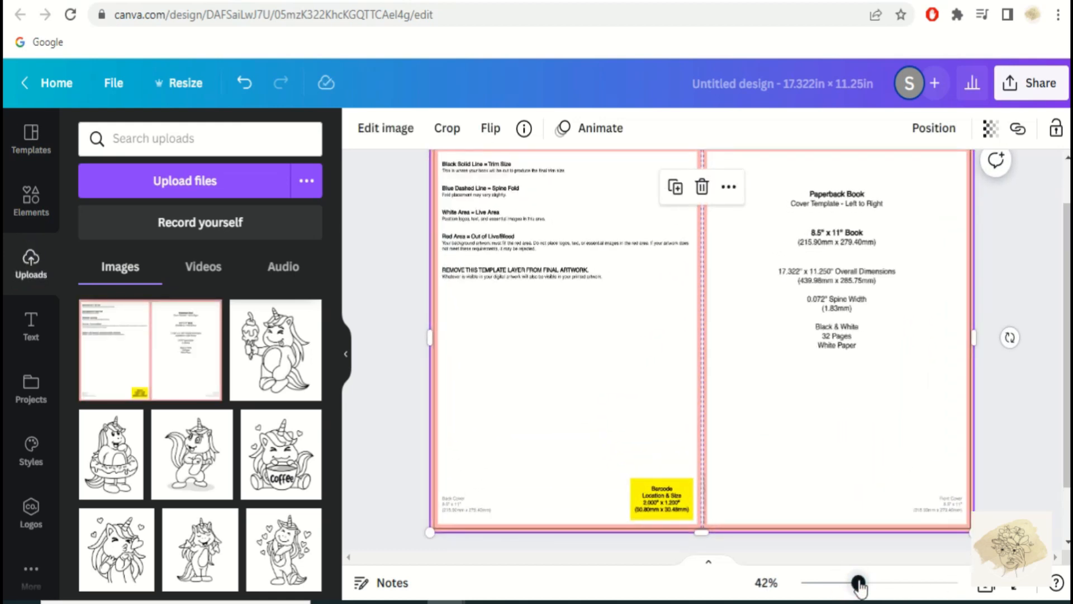
{"action": "left_click_drag", "start_coordinate": [1068, 408], "coordinate": [1068, 388]}
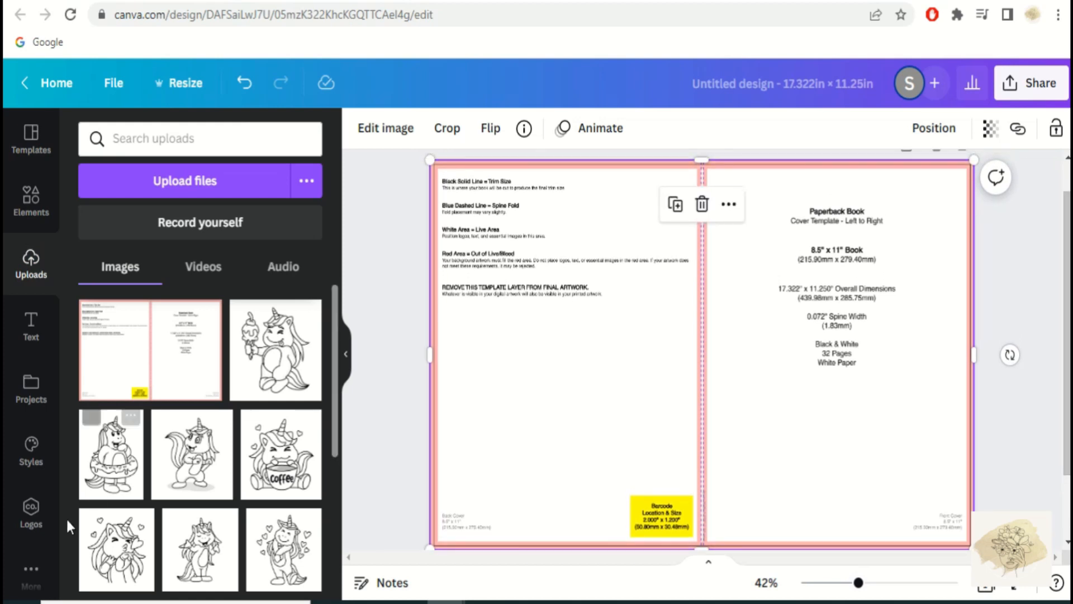
Make the page background black and set the cover template's transparency to 38
{"action": "left_click", "coordinate": [23, 573]}
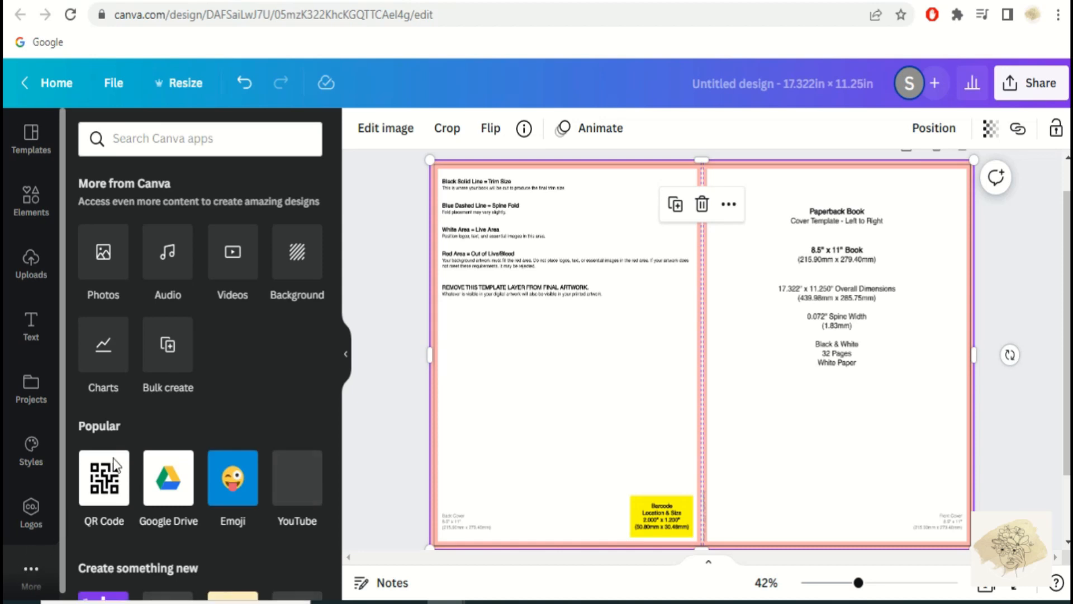
{"action": "left_click", "coordinate": [285, 279]}
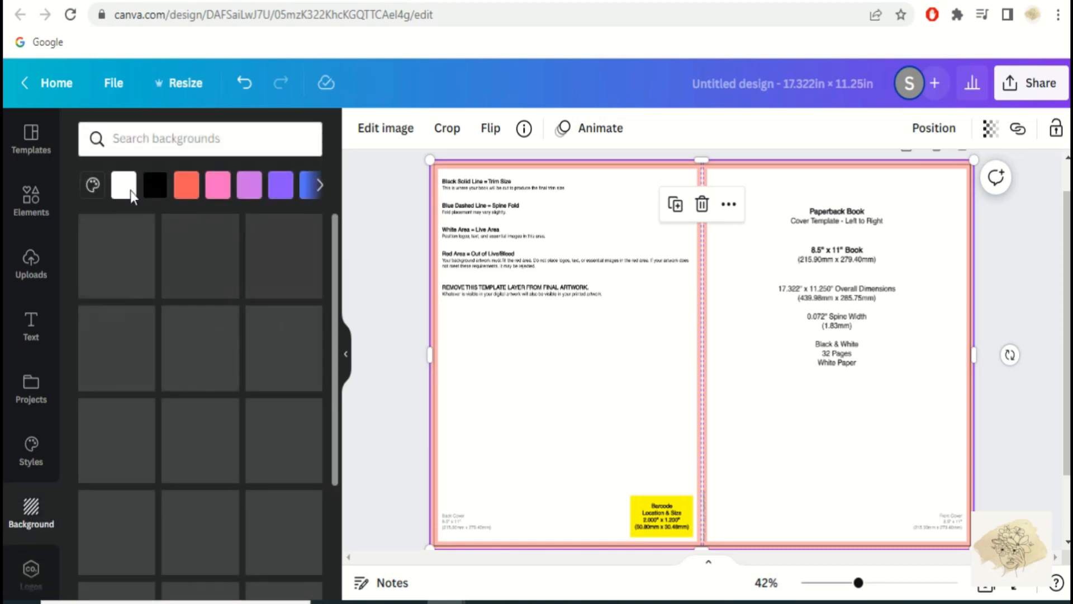
{"action": "left_click", "coordinate": [988, 137]}
{"action": "left_click_drag", "start_coordinate": [970, 200], "coordinate": [888, 201]}
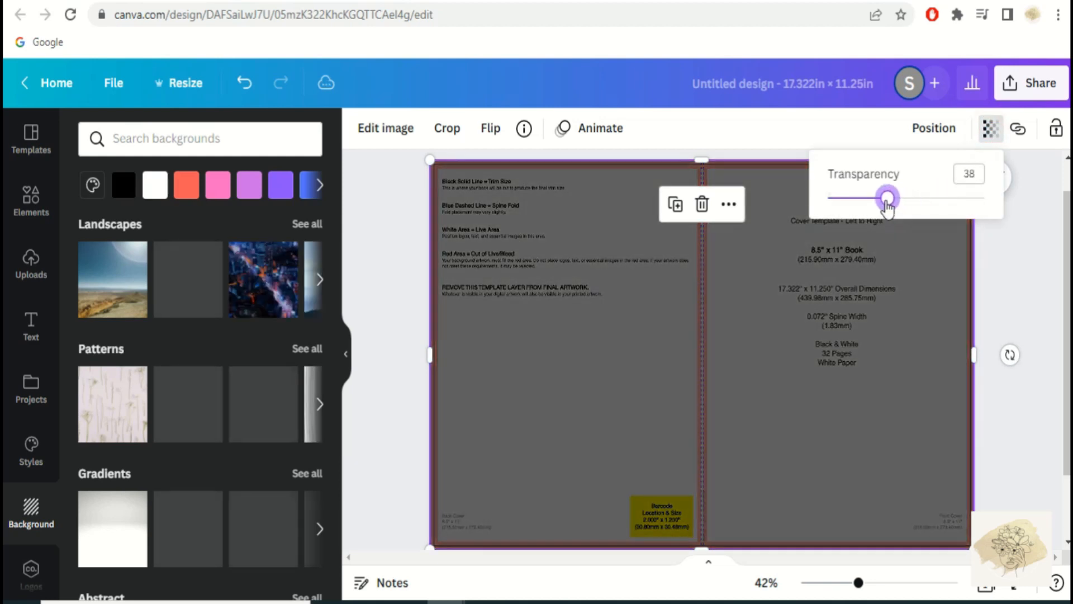
{"action": "left_click", "coordinate": [987, 276]}
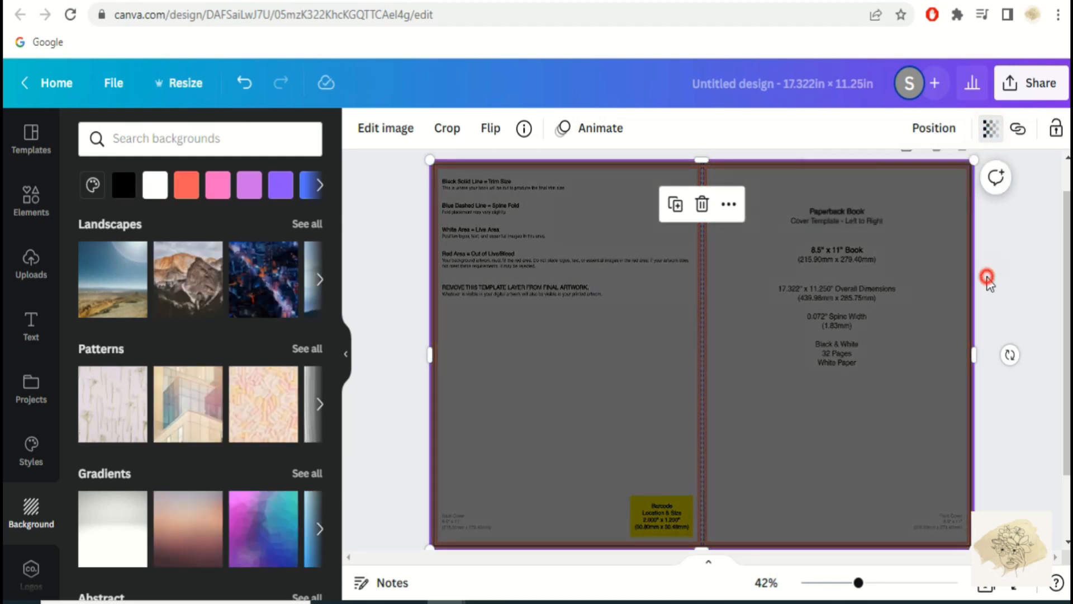
Search the graphics for "rainbow" and add the blurred wavy rainbow with white sparkles
{"action": "left_click", "coordinate": [29, 199]}
{"action": "left_click", "coordinate": [176, 144]}
{"action": "type", "text": "rainbow"}
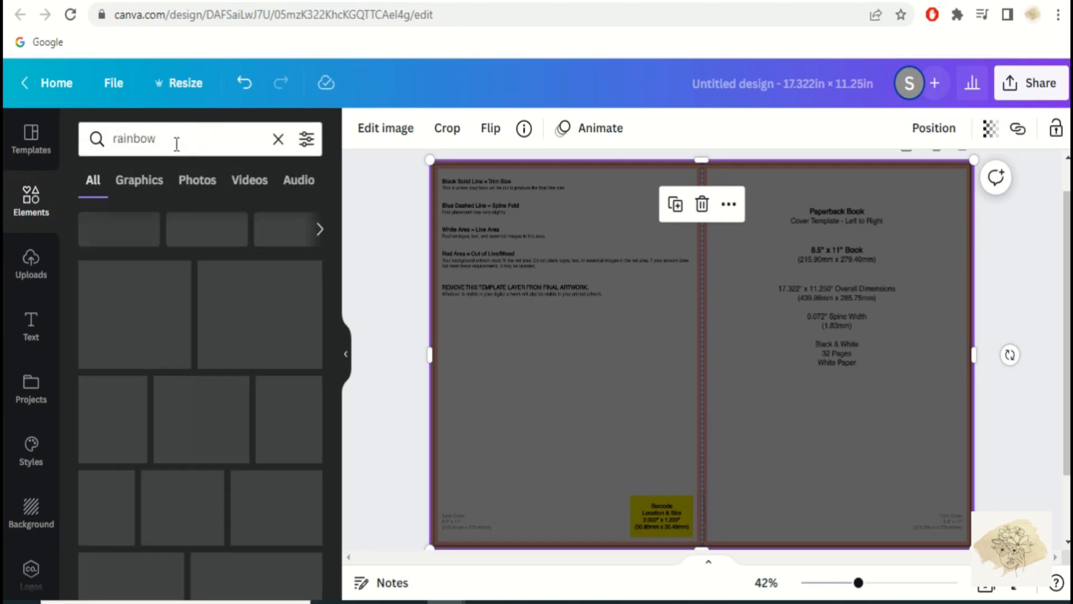
{"action": "left_click", "coordinate": [145, 180]}
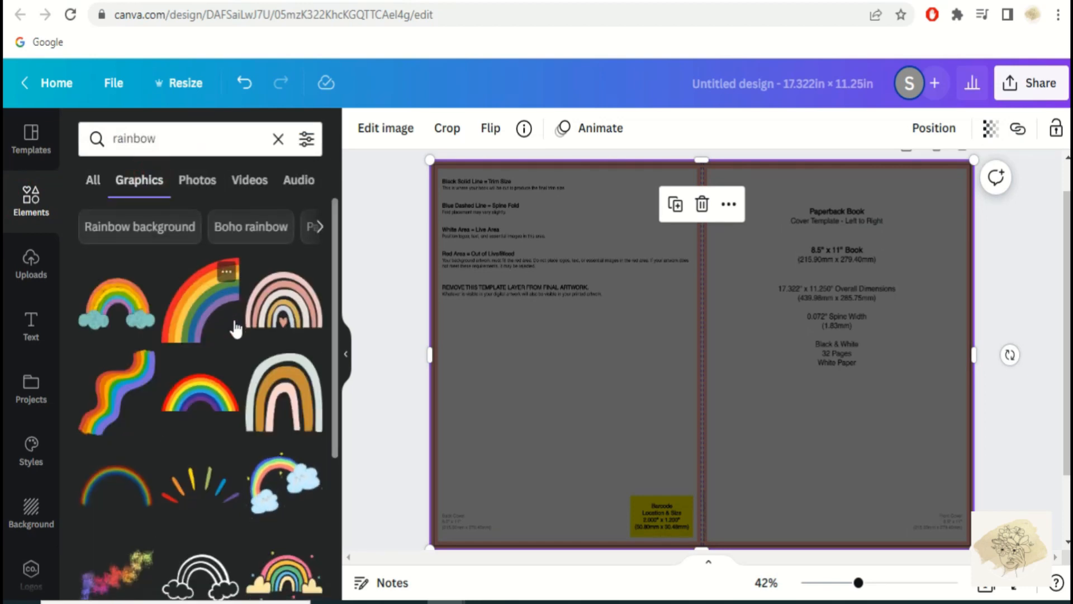
{"action": "scroll", "coordinate": [236, 328], "scroll_direction": "down", "scroll_amount": 6}
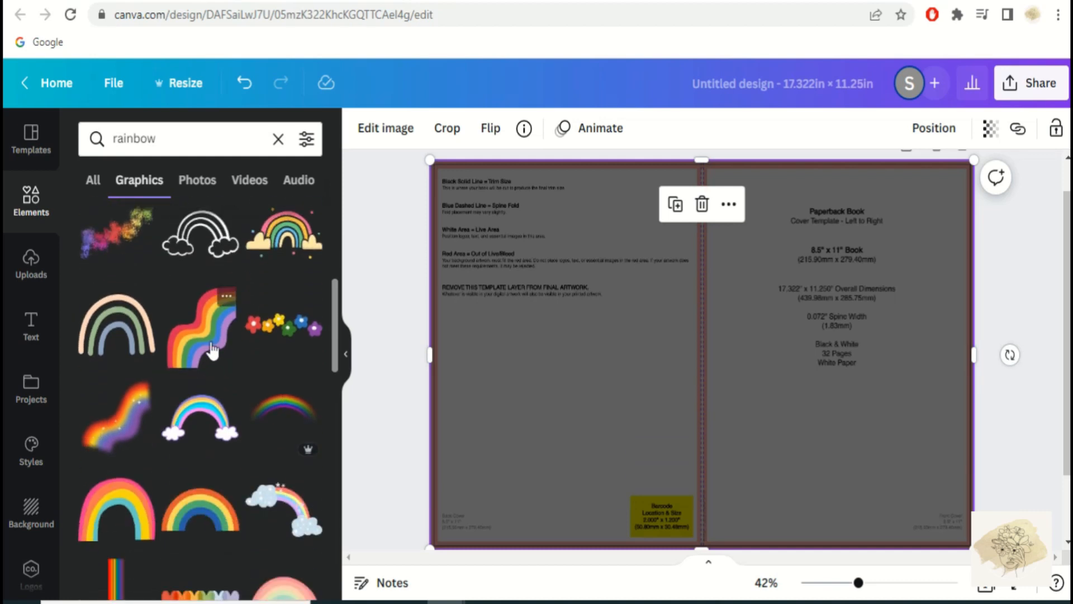
{"action": "left_click", "coordinate": [109, 424]}
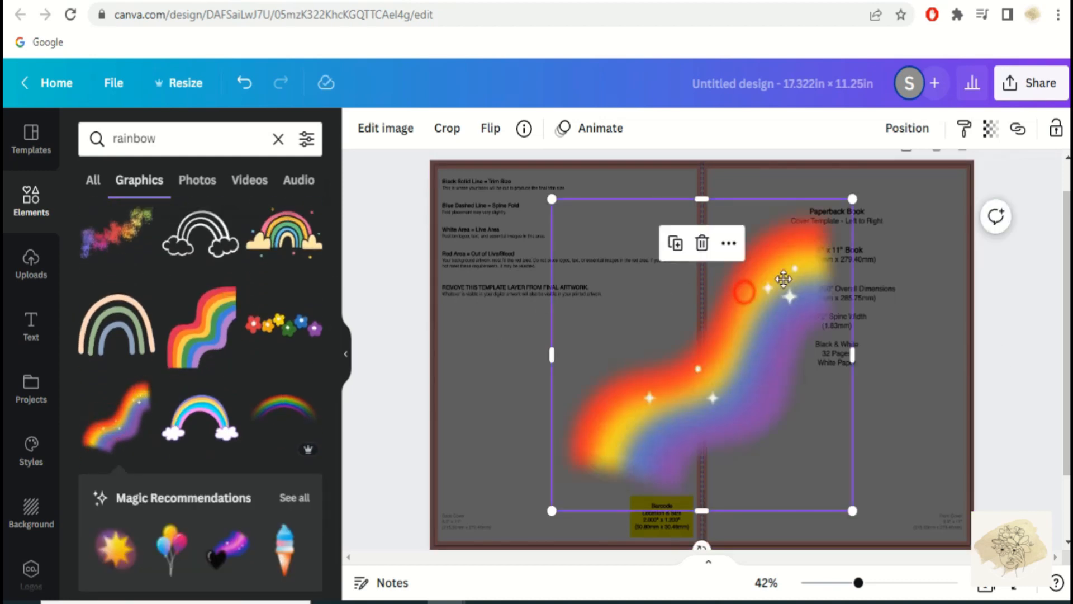
Move the rainbow onto the front cover and enlarge it slightly so it crosses the front cover diagonally
{"action": "left_click_drag", "start_coordinate": [783, 279], "coordinate": [882, 250]}
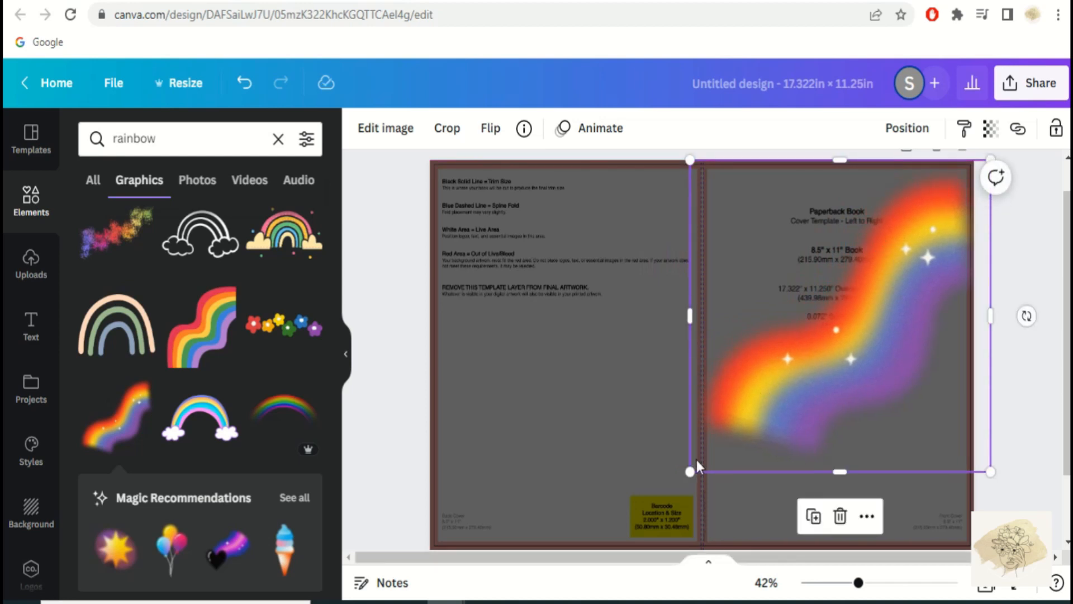
{"action": "left_click_drag", "start_coordinate": [692, 474], "coordinate": [681, 485]}
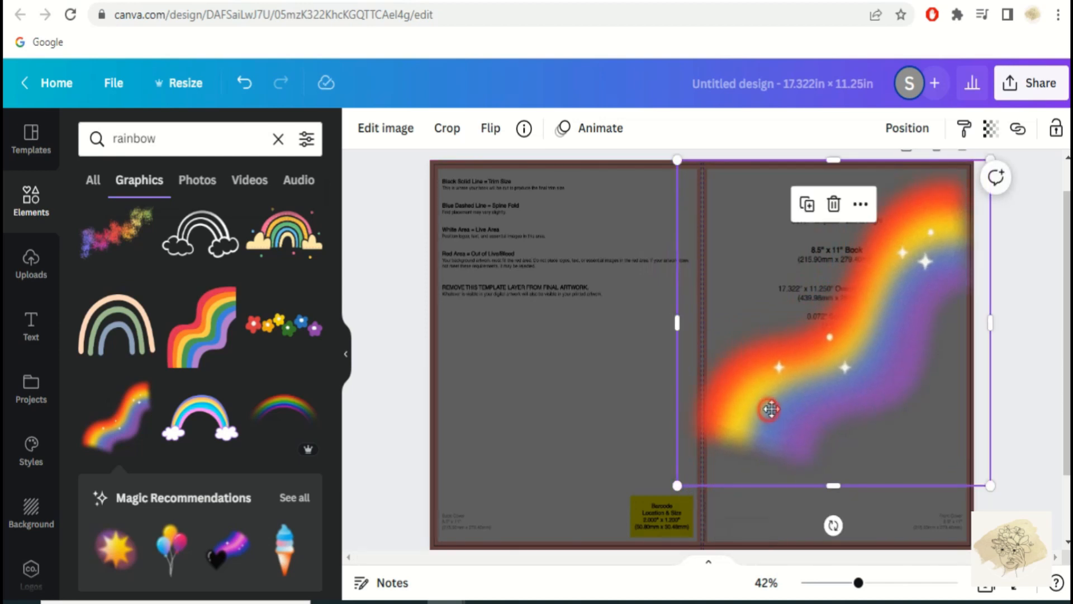
{"action": "left_click_drag", "start_coordinate": [772, 409], "coordinate": [774, 403]}
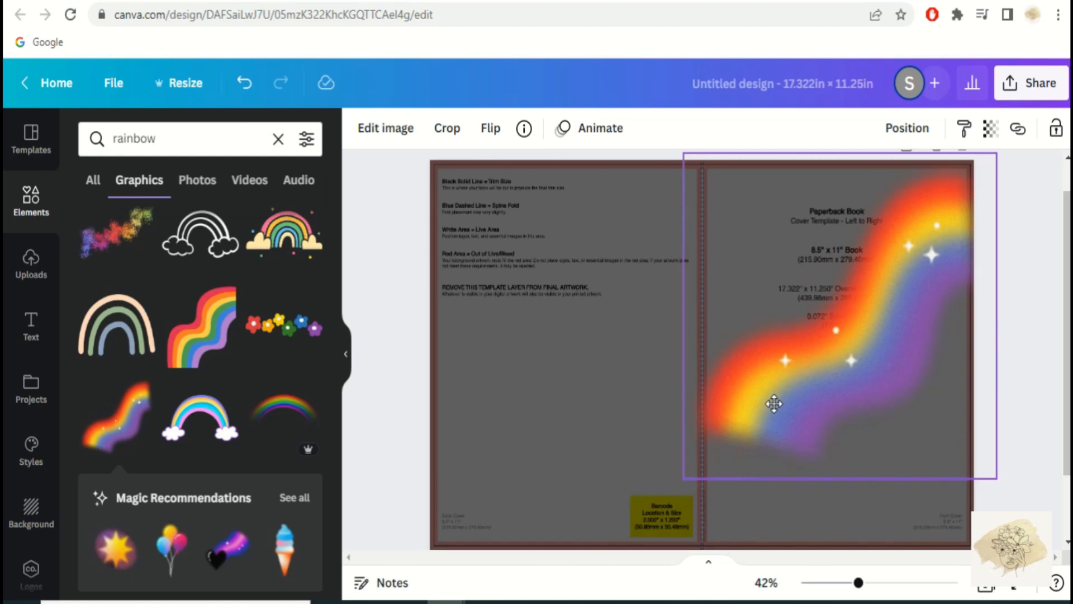
{"action": "left_click", "coordinate": [645, 424]}
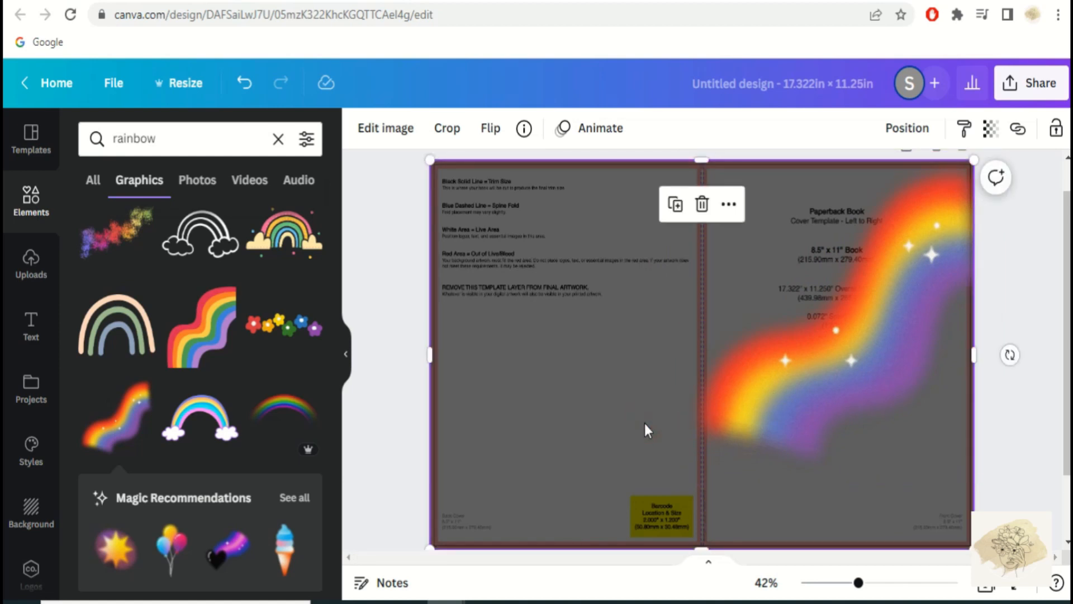
Add the uploaded coloured unicorn with hearts, shrink it and place it over the rainbow on the front cover
{"action": "left_click", "coordinate": [15, 285]}
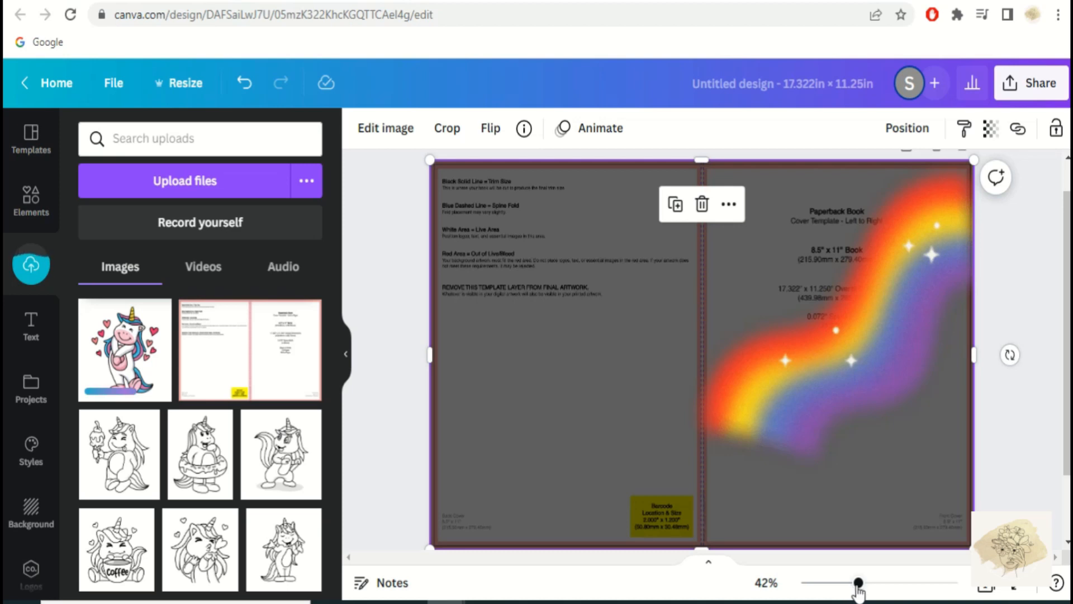
{"action": "left_click", "coordinate": [137, 361]}
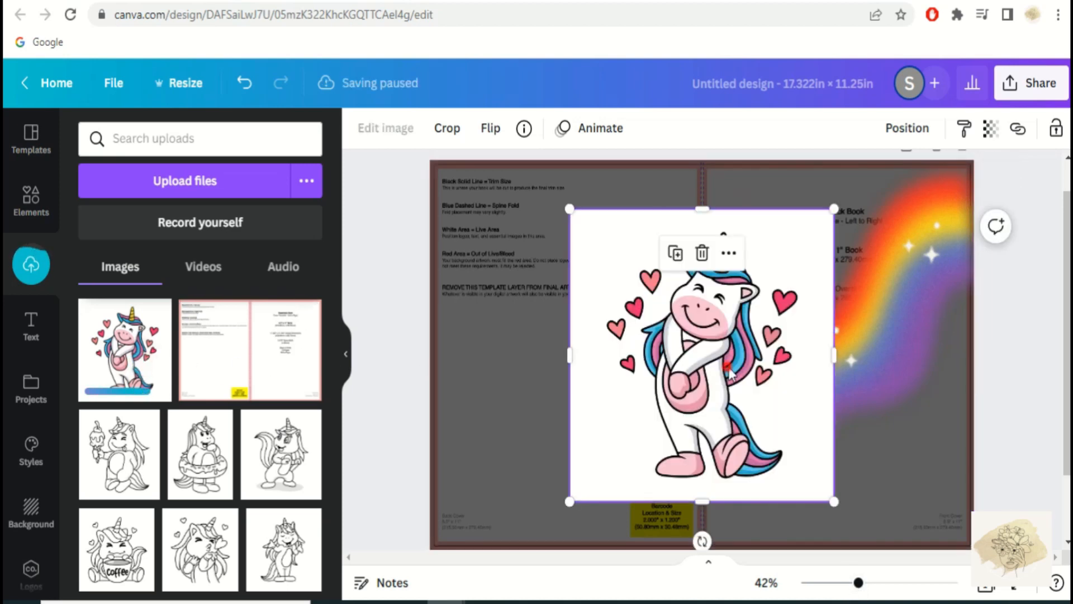
{"action": "left_click_drag", "start_coordinate": [727, 366], "coordinate": [860, 364]}
{"action": "left_click_drag", "start_coordinate": [967, 209], "coordinate": [884, 299]}
{"action": "left_click_drag", "start_coordinate": [821, 386], "coordinate": [858, 356]}
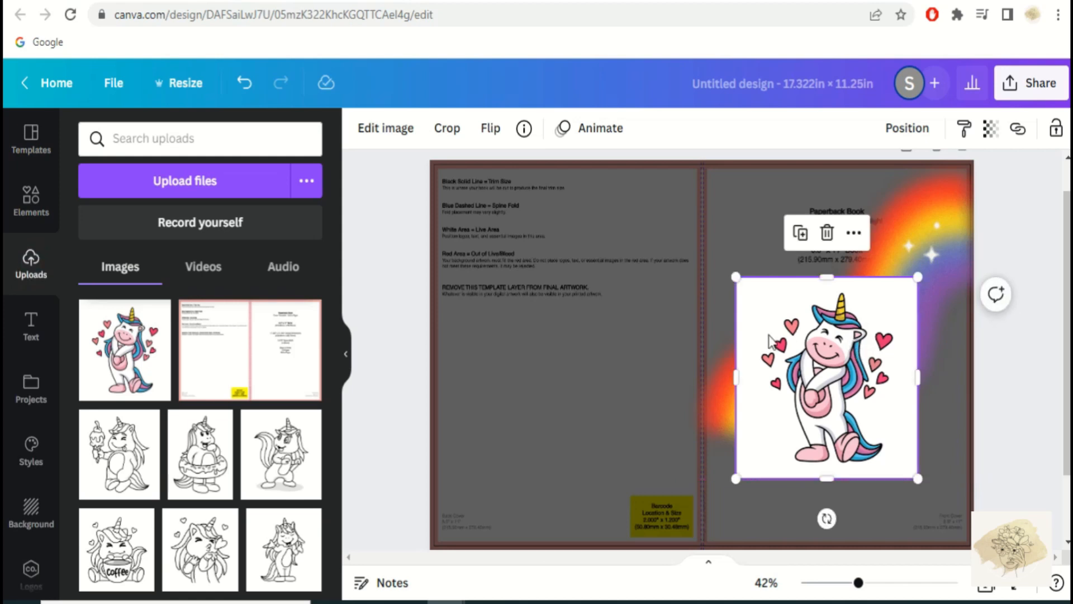
Remove the unicorn image's white background, then enlarge it slightly and recentre it on the front cover
{"action": "left_click", "coordinate": [379, 132]}
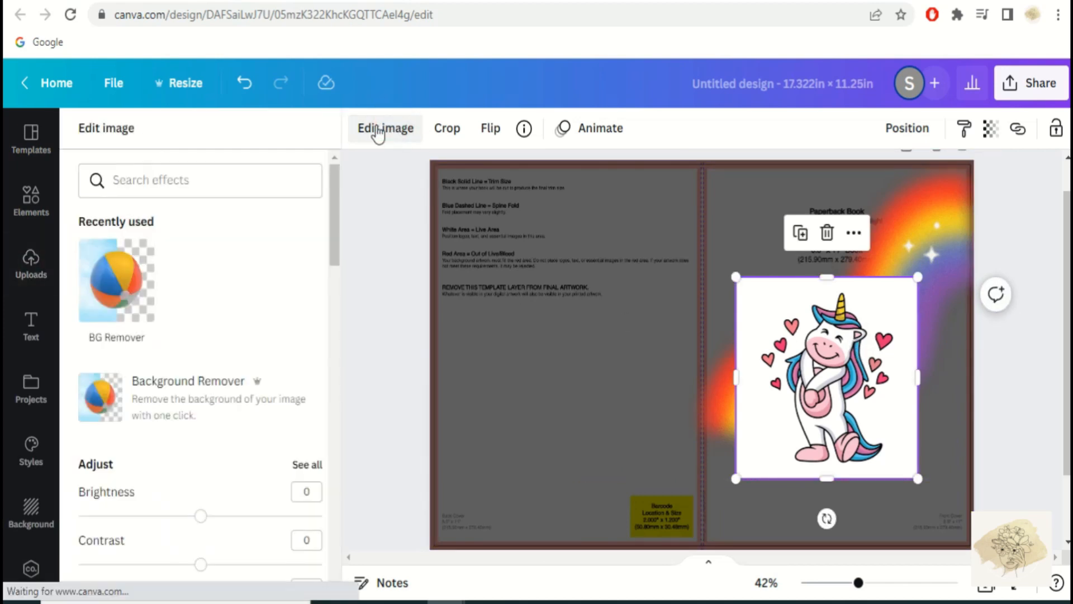
{"action": "left_click", "coordinate": [122, 295]}
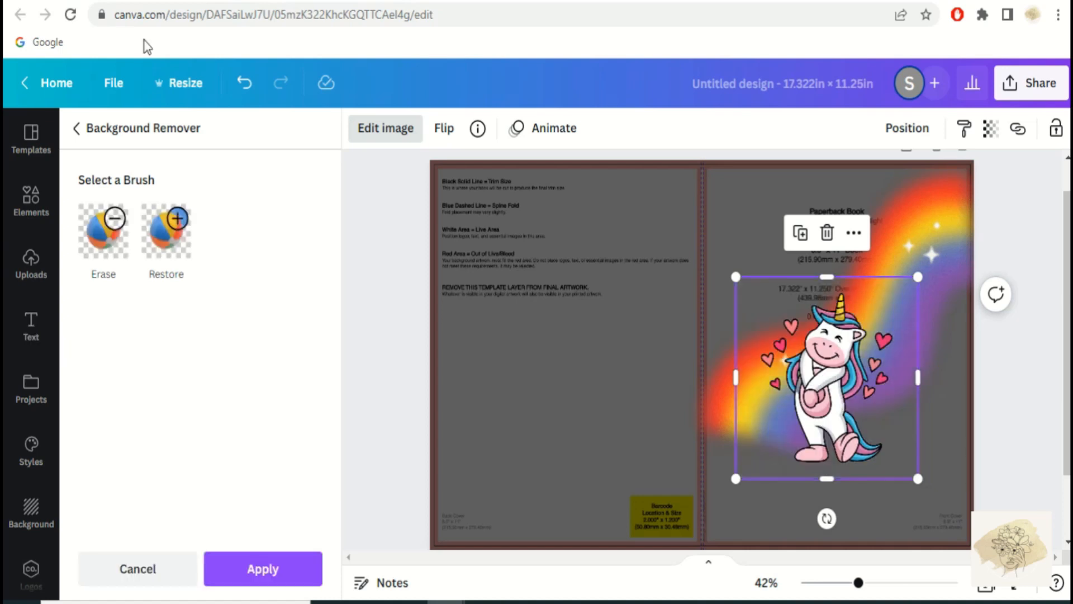
{"action": "mouse_move", "coordinate": [735, 277]}
{"action": "left_mouse_down"}
{"action": "mouse_move", "coordinate": [755, 306]}
{"action": "mouse_move", "coordinate": [718, 284]}
{"action": "left_mouse_up"}
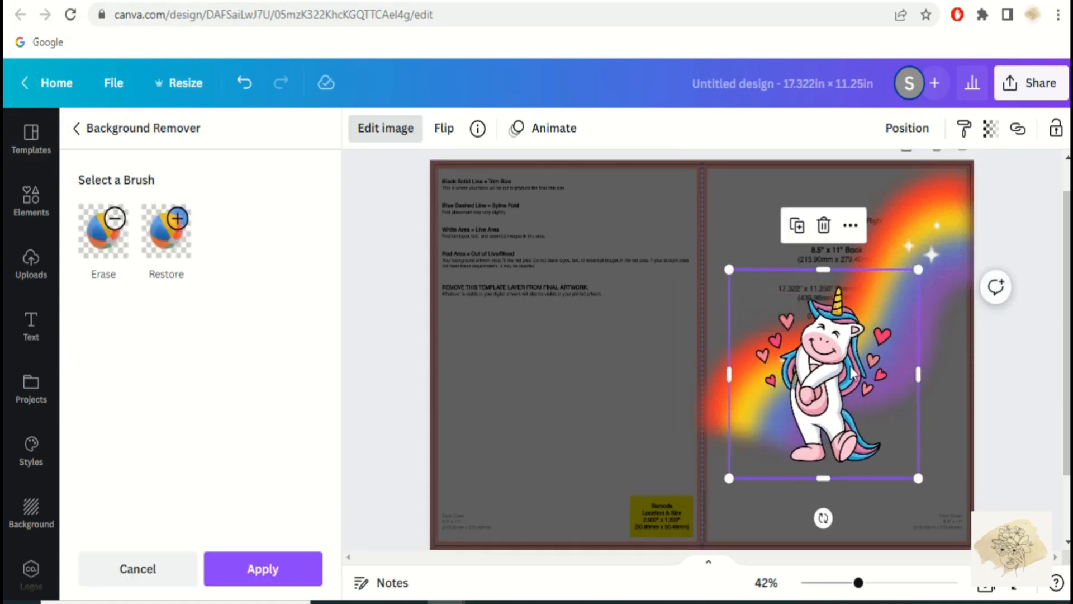
{"action": "left_click_drag", "start_coordinate": [847, 357], "coordinate": [849, 351]}
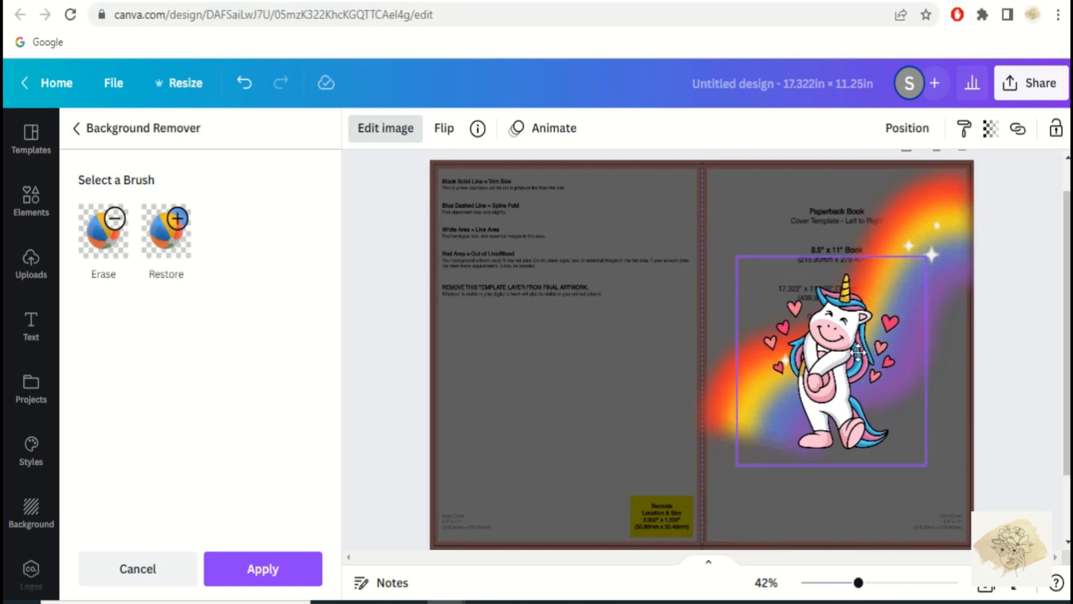
{"action": "left_click_drag", "start_coordinate": [858, 351], "coordinate": [858, 350]}
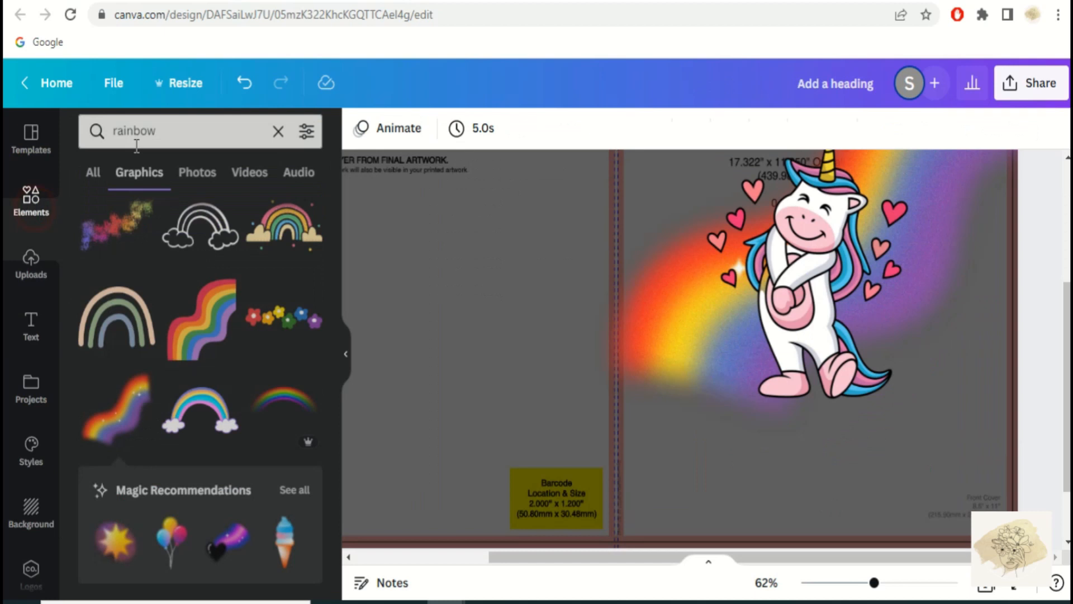
Search the graphics for "cloud cartoon"
{"action": "left_click", "coordinate": [136, 146]}
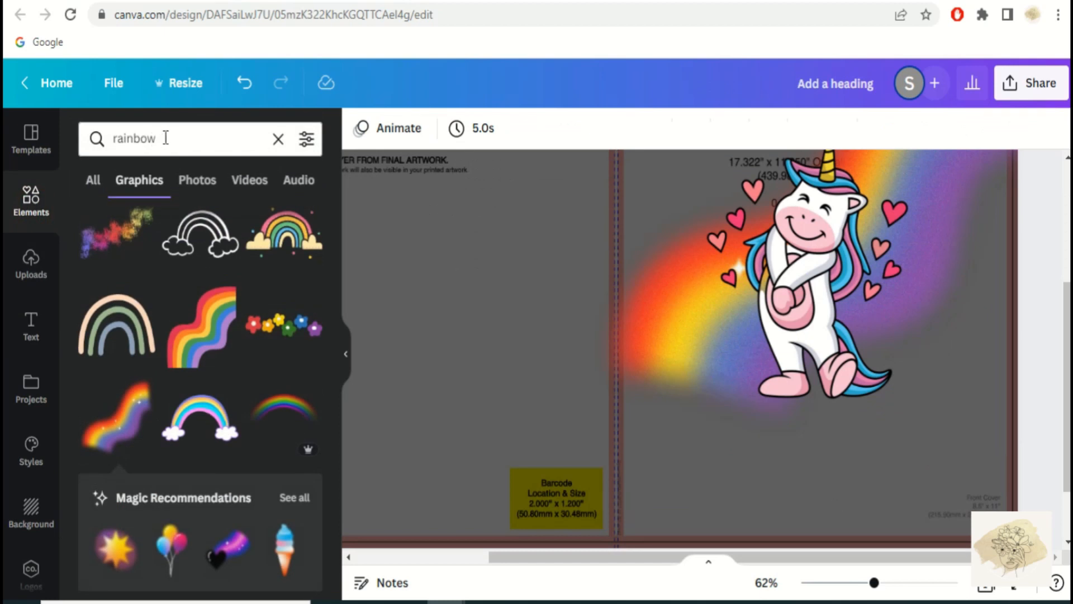
{"action": "key", "text": "ctrl+a"}
{"action": "type", "text": "cloud cartoon"}
{"action": "key", "text": "Return"}
Add the fluffy blue-shaded cloud and enlarge it to about 7.9 × 4.7 in over the unicorn's lower body
{"action": "left_click", "coordinate": [266, 272]}
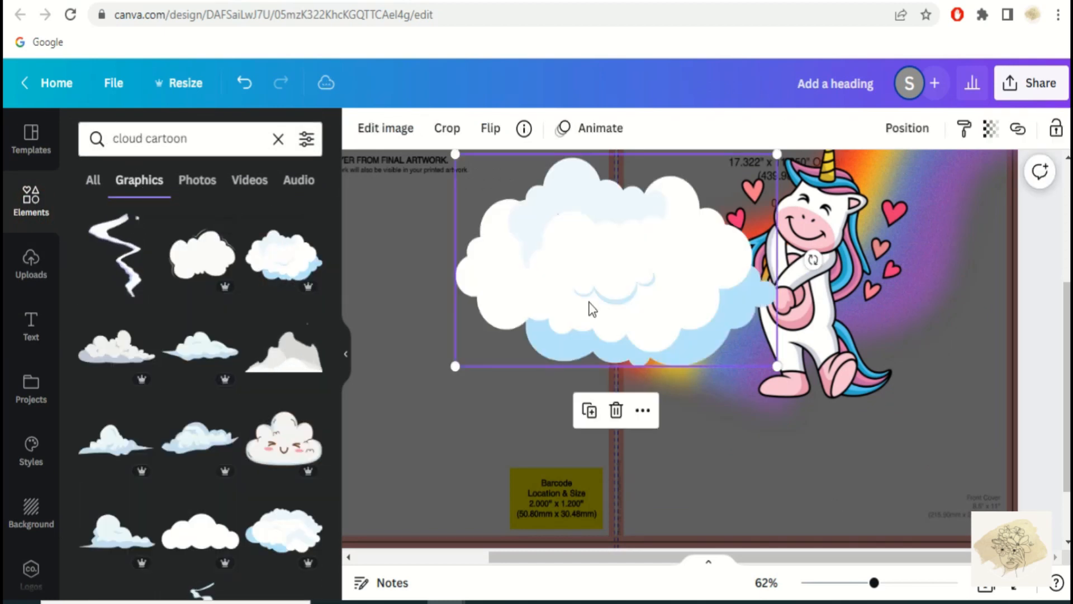
{"action": "left_click_drag", "start_coordinate": [589, 307], "coordinate": [810, 450]}
{"action": "left_click_drag", "start_coordinate": [974, 317], "coordinate": [1019, 288]}
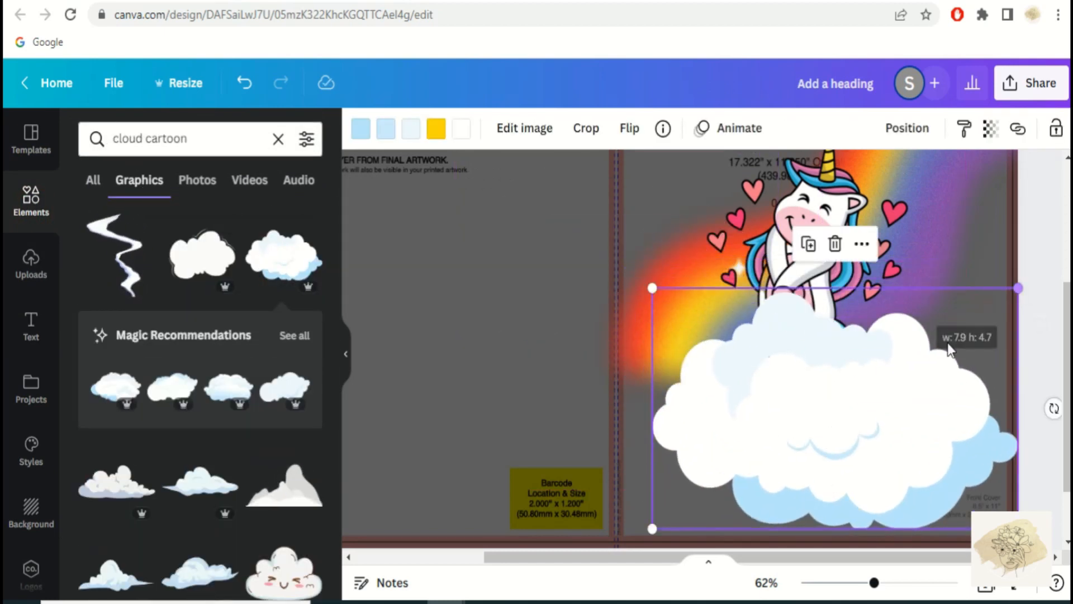
{"action": "left_click_drag", "start_coordinate": [951, 349], "coordinate": [936, 349]}
Add a plain white cartoon cloud with pale blue undersides to the cover and scale it down
{"action": "scroll", "coordinate": [265, 403], "scroll_direction": "down", "scroll_amount": 4}
{"action": "scroll", "coordinate": [269, 403], "scroll_direction": "down", "scroll_amount": 6}
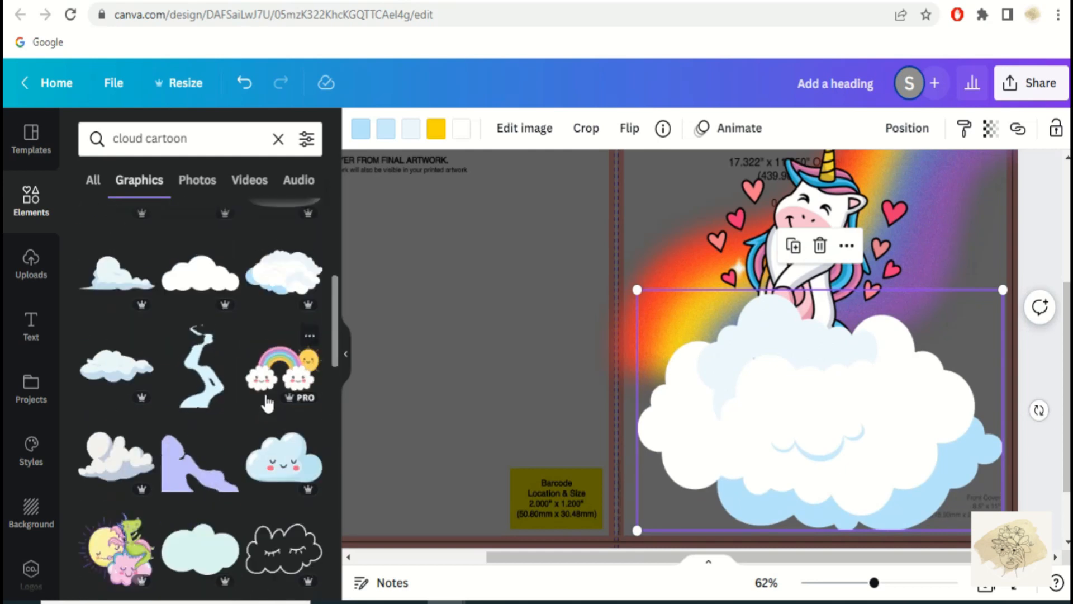
{"action": "left_click", "coordinate": [217, 301]}
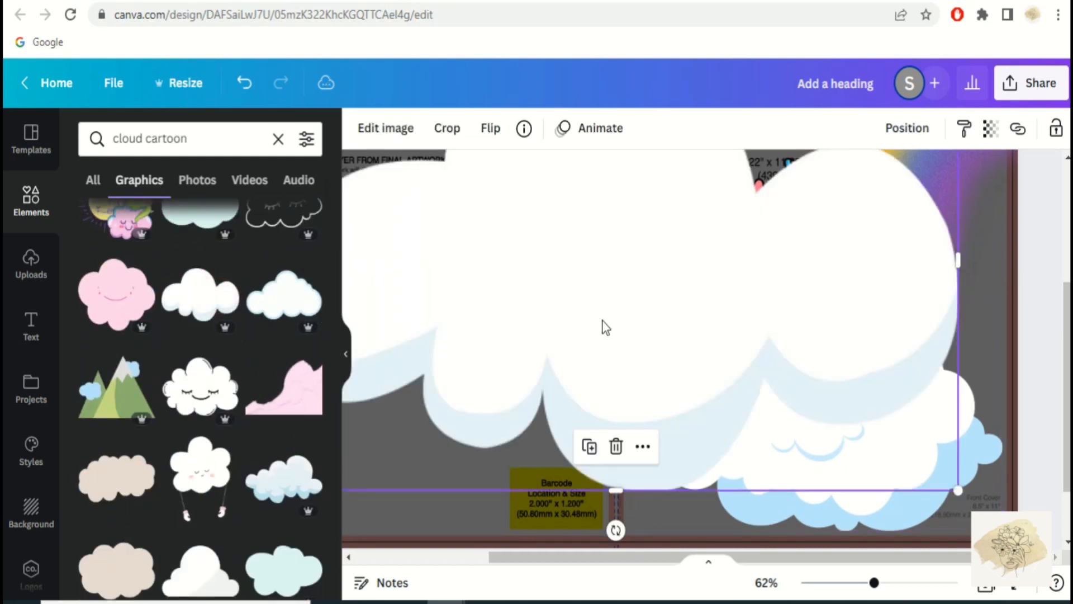
{"action": "left_click_drag", "start_coordinate": [695, 311], "coordinate": [744, 399]}
{"action": "scroll", "coordinate": [830, 288], "scroll_direction": "up", "scroll_amount": 3}
{"action": "left_click_drag", "start_coordinate": [1007, 340], "coordinate": [727, 521]}
{"action": "scroll", "coordinate": [707, 338], "scroll_direction": "down", "scroll_amount": 3}
{"action": "scroll", "coordinate": [704, 336], "scroll_direction": "down", "scroll_amount": 2}
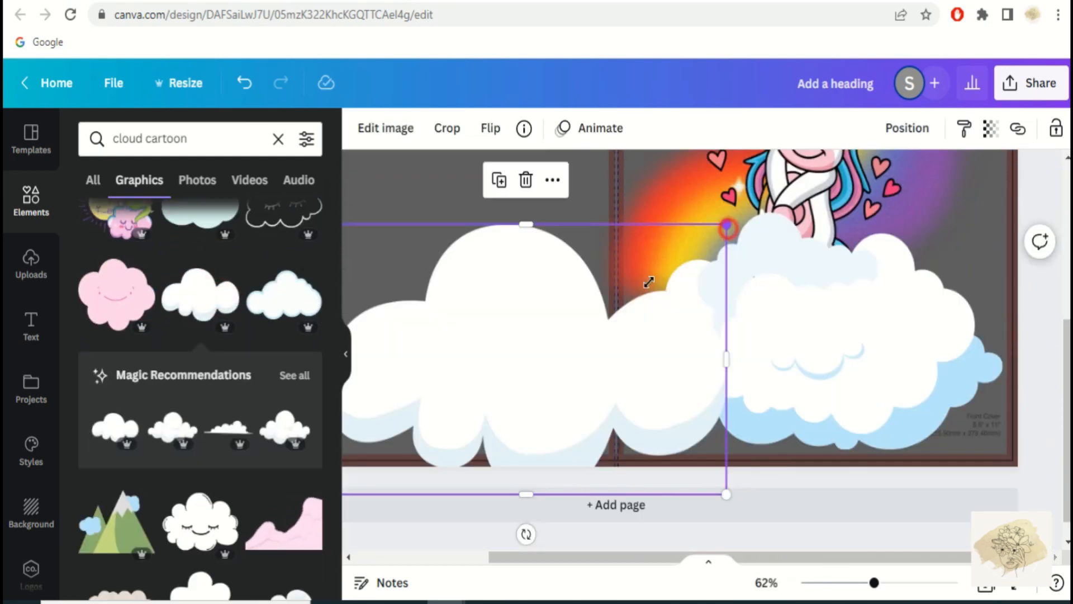
Delete the fluffy blue-shaded cloud, then place the plain white cloud over the unicorn's lower body, sized nearly as wide as the front cover
{"action": "left_click", "coordinate": [780, 310]}
{"action": "left_click", "coordinate": [831, 499]}
{"action": "left_click_drag", "start_coordinate": [515, 400], "coordinate": [837, 352]}
{"action": "left_click_drag", "start_coordinate": [654, 237], "coordinate": [601, 200]}
{"action": "left_click_drag", "start_coordinate": [699, 280], "coordinate": [729, 287]}
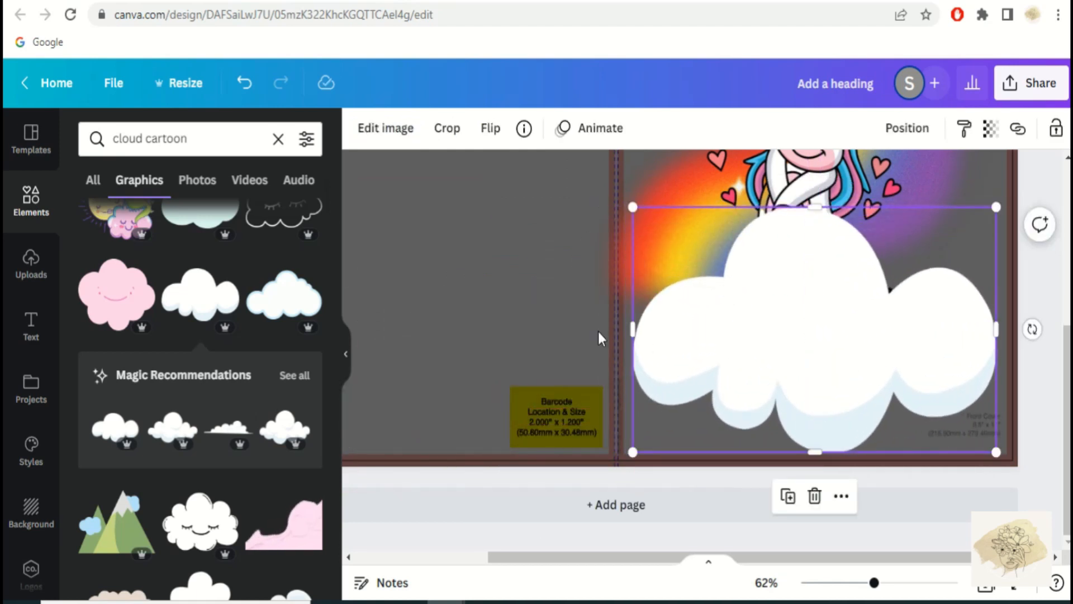
{"action": "scroll", "coordinate": [757, 391], "scroll_direction": "up", "scroll_amount": 2}
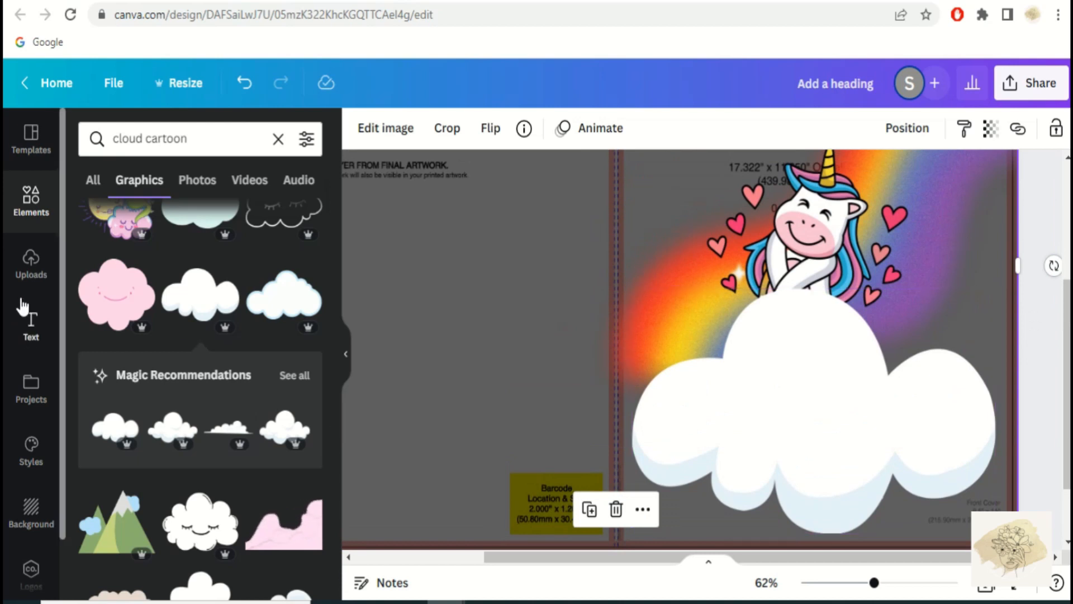
Add a heading to the cover with the text "UNICORN"
{"action": "left_click", "coordinate": [31, 325]}
{"action": "left_click", "coordinate": [172, 287]}
{"action": "type", "text": "UNICORN"}
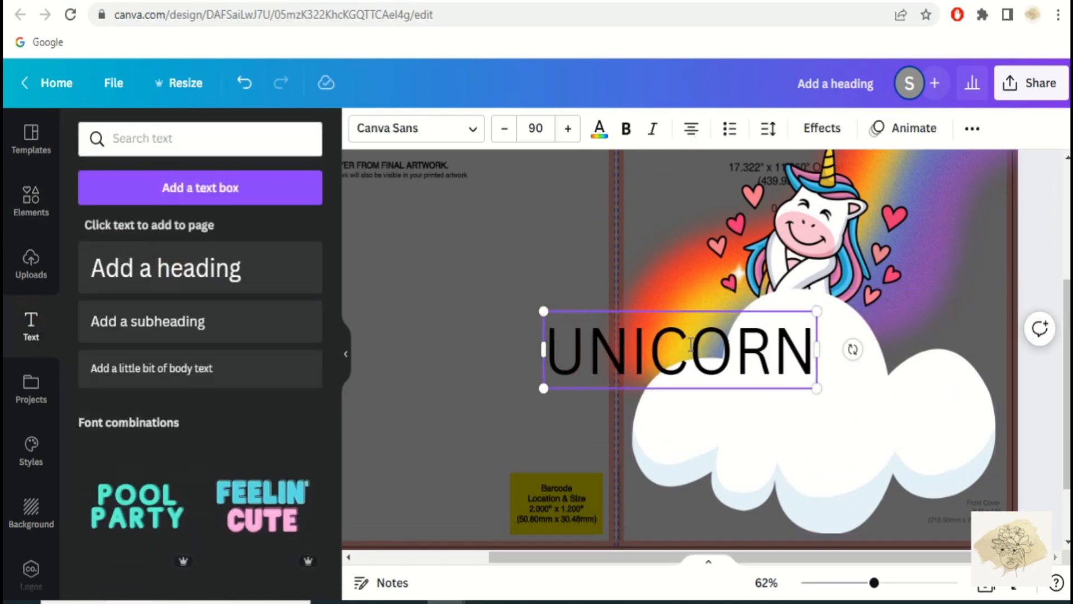
Place the UNICORN heading on the white cloud and set its font to More Sugar
{"action": "left_click_drag", "start_coordinate": [648, 358], "coordinate": [902, 453]}
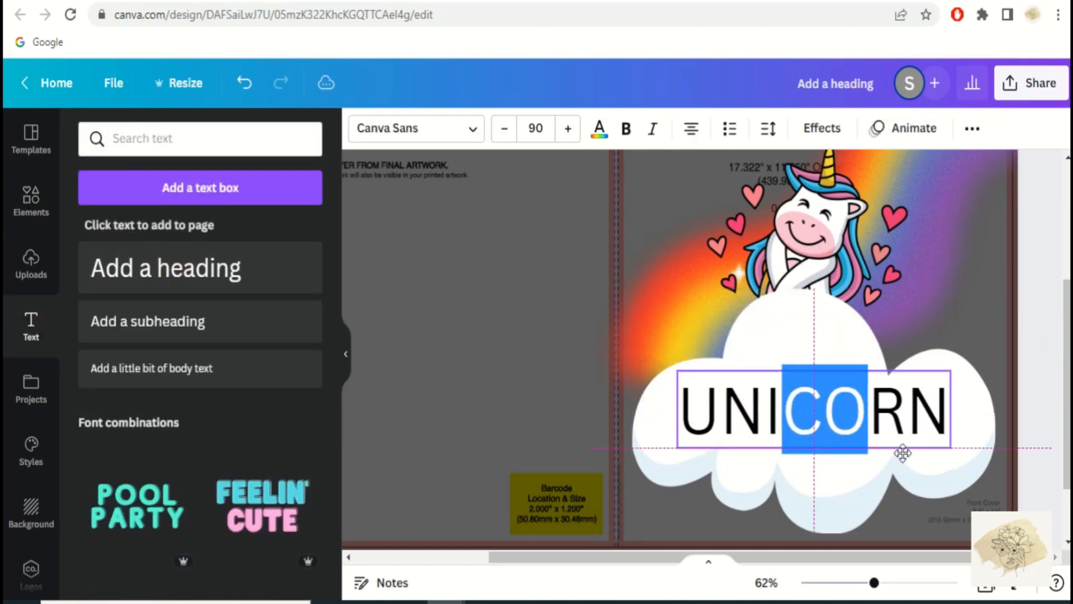
{"action": "left_click_drag", "start_coordinate": [689, 399], "coordinate": [951, 411]}
{"action": "left_click", "coordinate": [417, 129]}
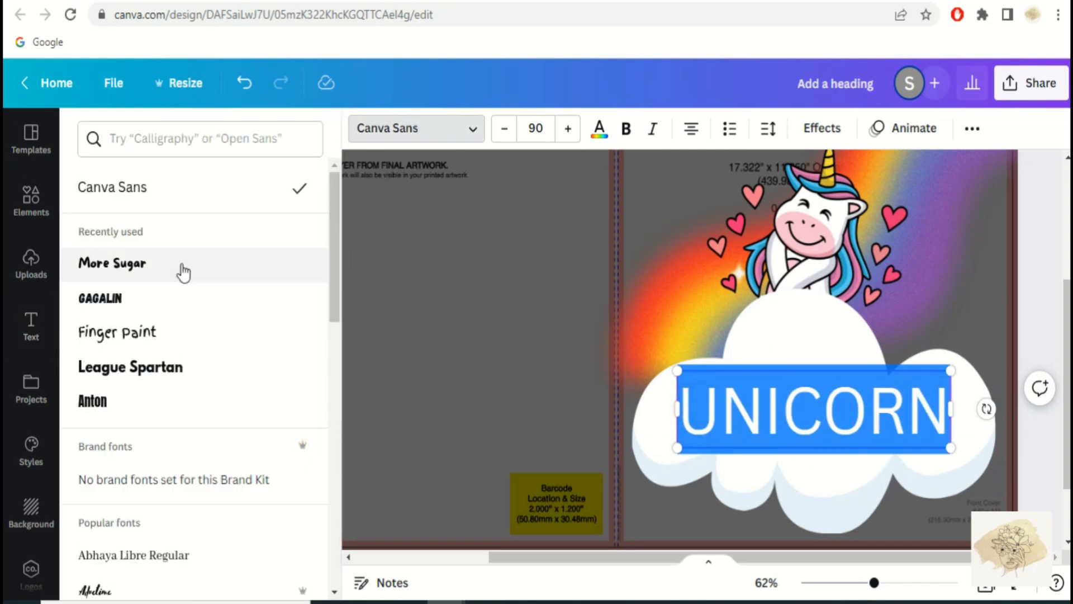
{"action": "left_click", "coordinate": [180, 271]}
Search the fonts for "Handwriting", set the UNICORN heading to Knewave and recentre it on the cloud
{"action": "left_click", "coordinate": [162, 127]}
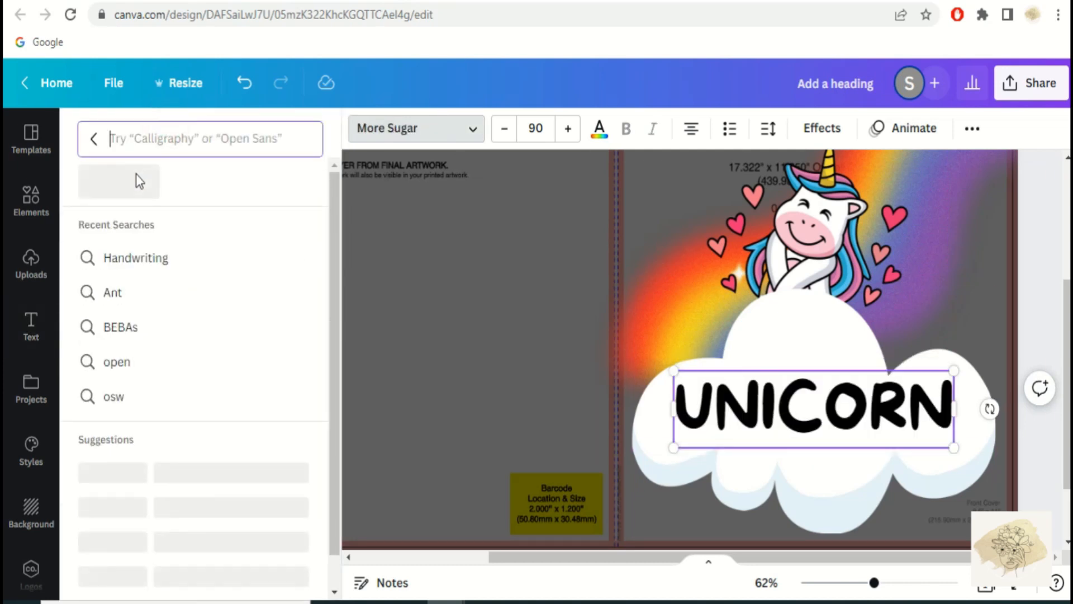
{"action": "type", "text": "Handwriting"}
{"action": "scroll", "coordinate": [262, 313], "scroll_direction": "down", "scroll_amount": 15}
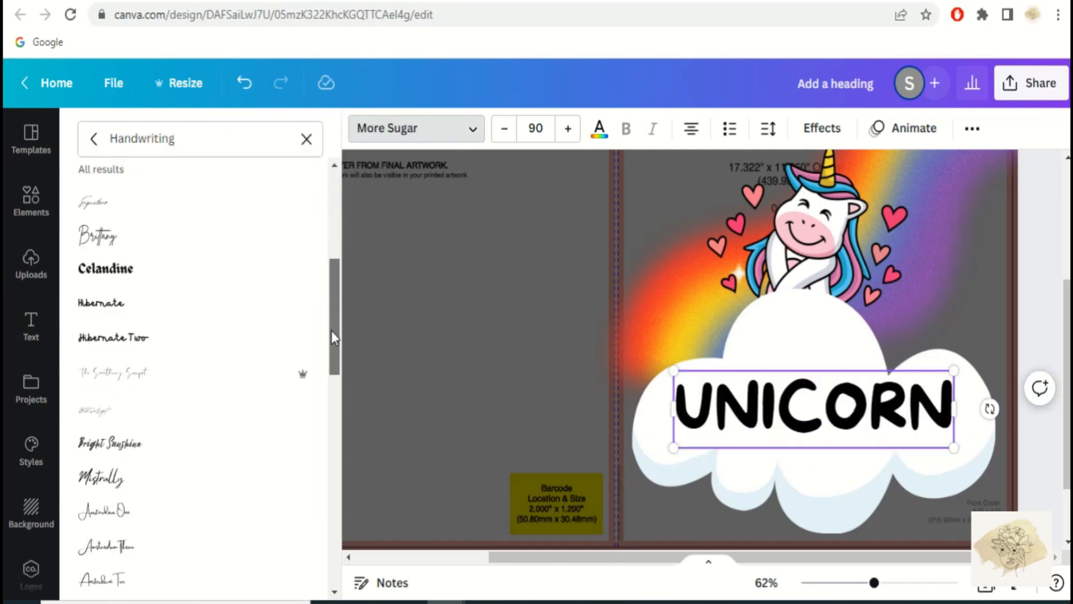
{"action": "scroll", "coordinate": [262, 313], "scroll_direction": "down", "scroll_amount": 15}
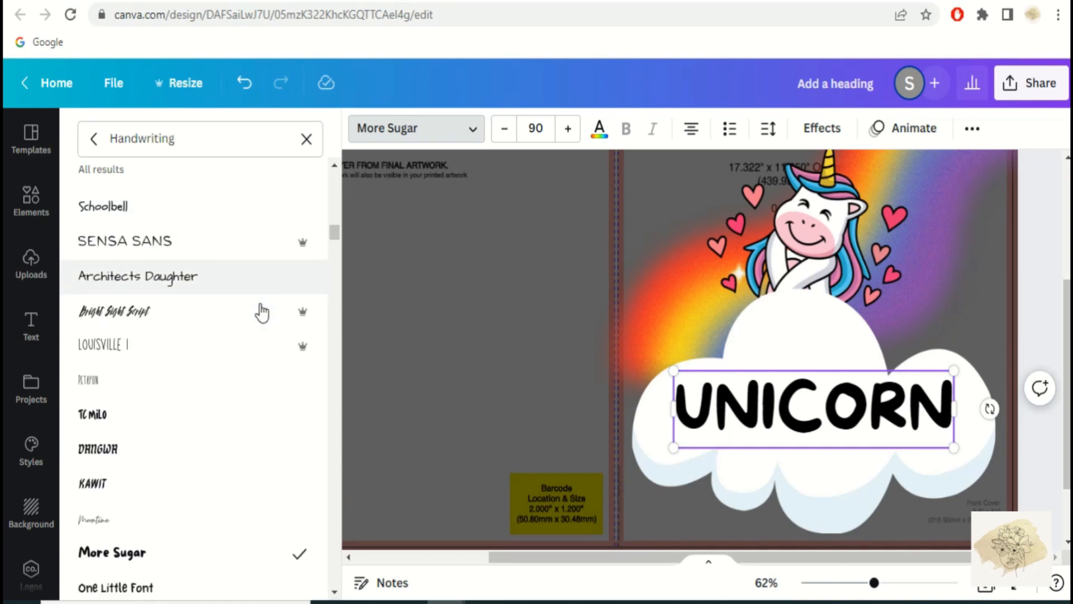
{"action": "scroll", "coordinate": [236, 280], "scroll_direction": "down", "scroll_amount": 2}
{"action": "left_click", "coordinate": [148, 305]}
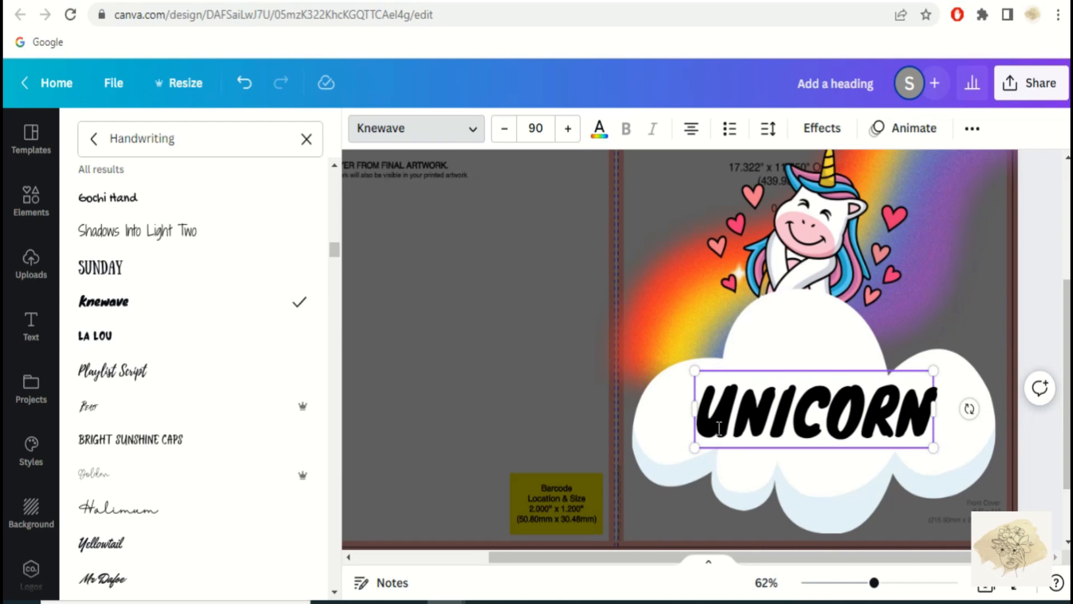
{"action": "mouse_move", "coordinate": [708, 452]}
{"action": "left_mouse_down"}
{"action": "mouse_move", "coordinate": [709, 436]}
{"action": "mouse_move", "coordinate": [704, 458]}
{"action": "left_mouse_up"}
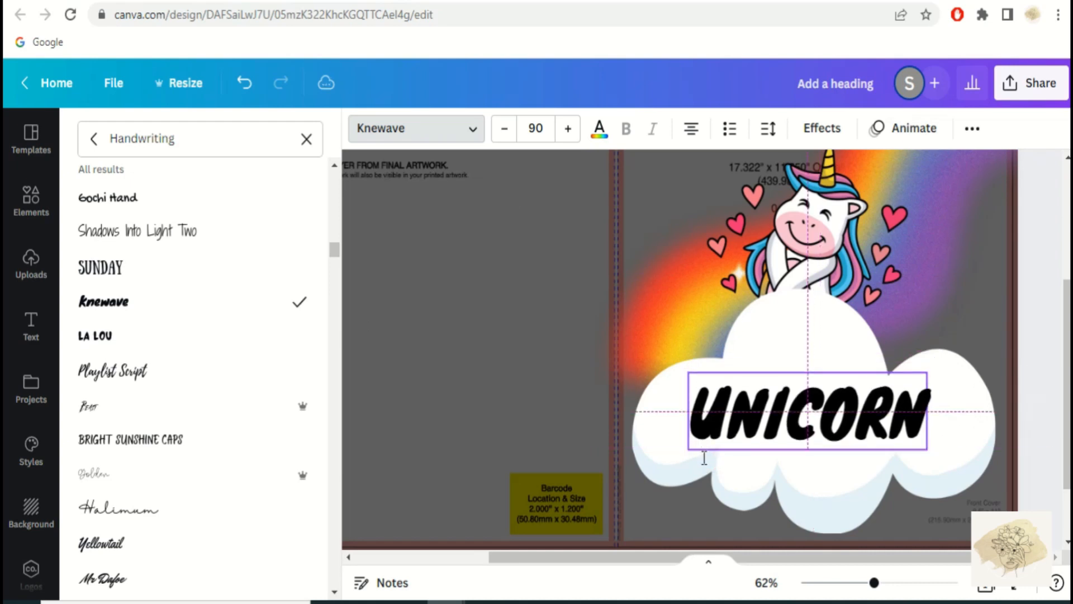
Duplicate the UNICORN heading, place the copy directly below it and replace its text with "COLORING BOOK"
{"action": "left_click", "coordinate": [680, 428]}
{"action": "left_click", "coordinate": [730, 380]}
{"action": "left_click", "coordinate": [663, 441]}
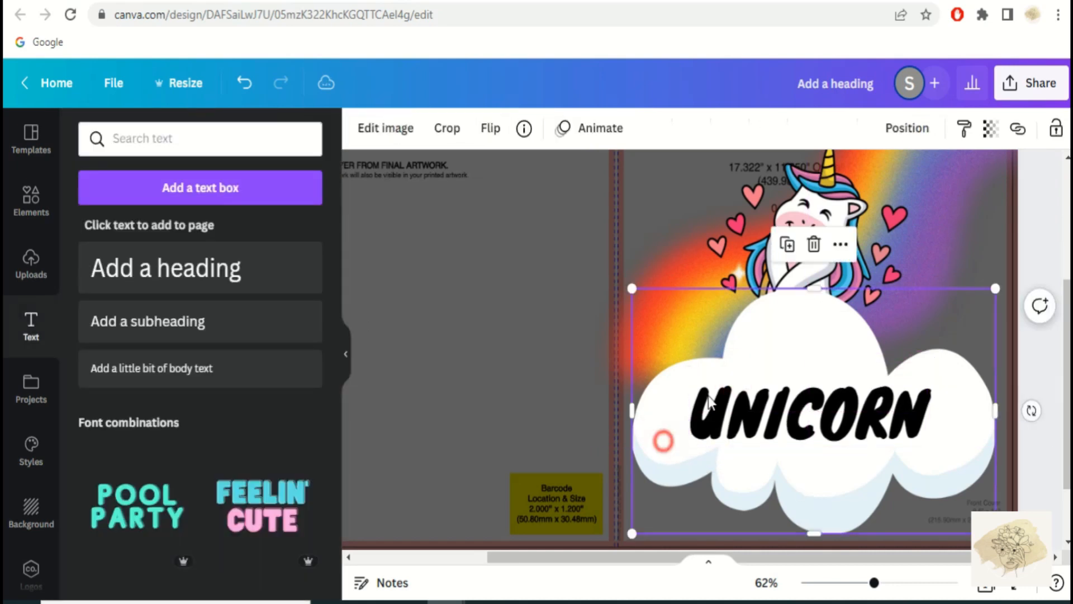
{"action": "left_click", "coordinate": [730, 380]}
{"action": "left_click", "coordinate": [781, 329]}
{"action": "left_click_drag", "start_coordinate": [781, 419], "coordinate": [779, 479]}
{"action": "double_click", "coordinate": [779, 480]}
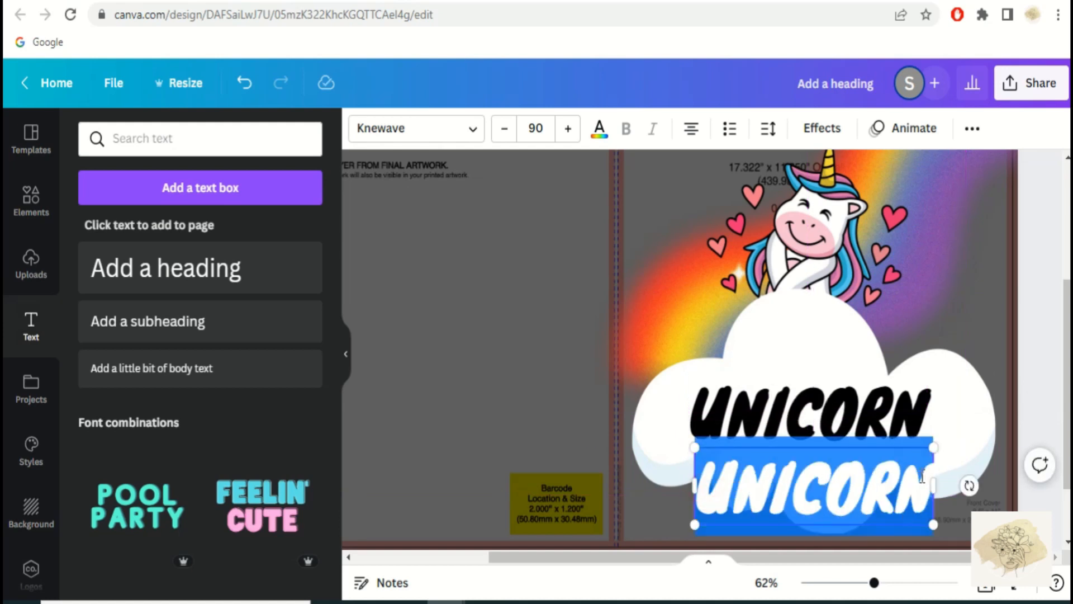
{"action": "type", "text": "COLORING BOOK"}
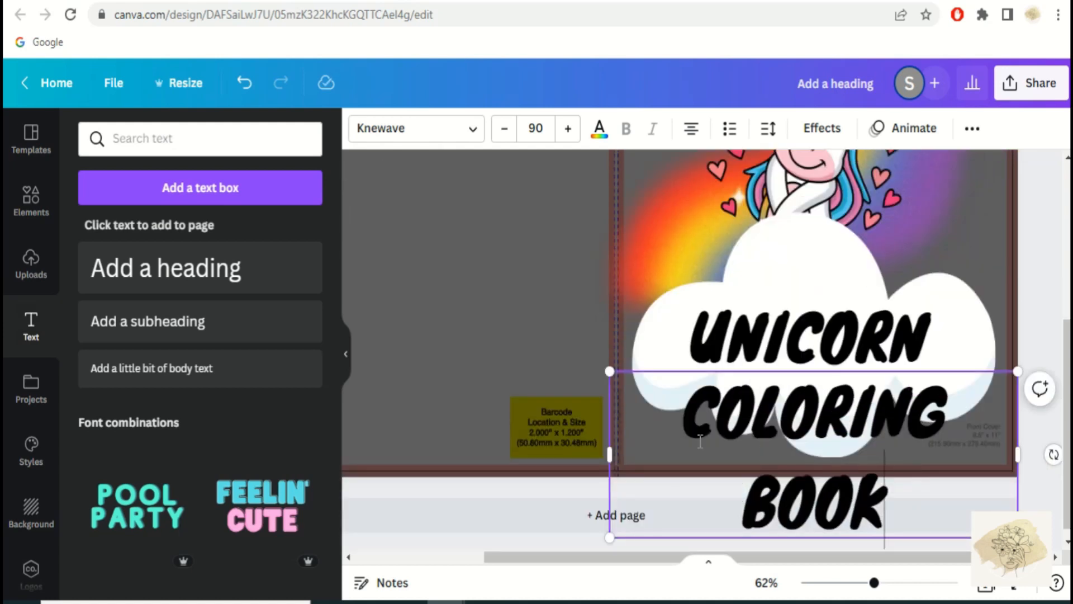
Set the COLORING BOOK text to size 50 and change its font to La Lou
{"action": "left_click", "coordinate": [535, 120]}
{"action": "type", "text": "50"}
{"action": "key", "text": "Return"}
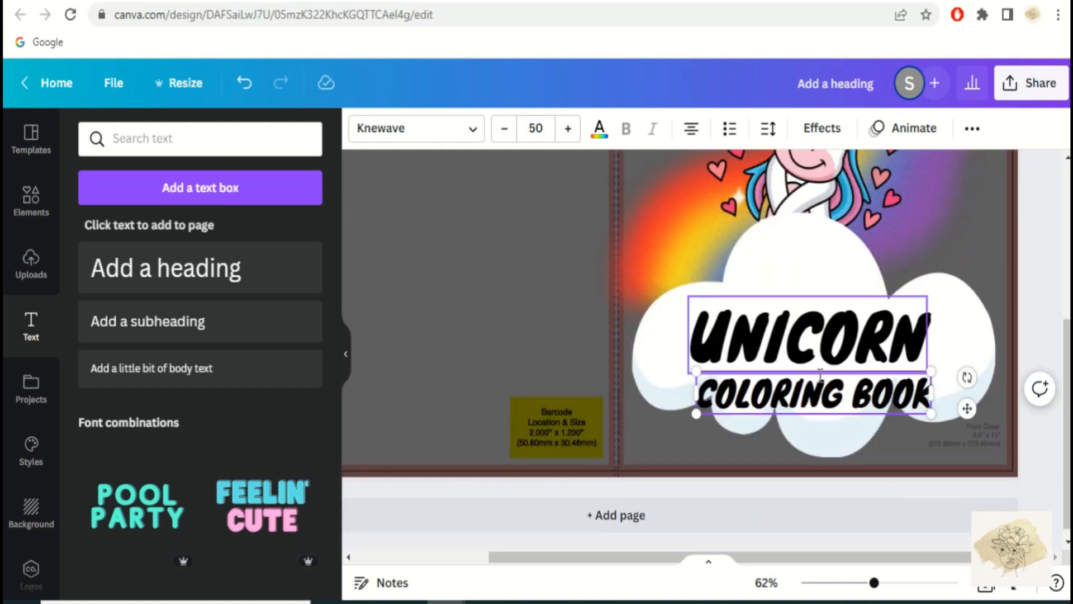
{"action": "left_click", "coordinate": [838, 338]}
{"action": "left_click_drag", "start_coordinate": [833, 400], "coordinate": [832, 398]}
{"action": "left_click", "coordinate": [414, 132]}
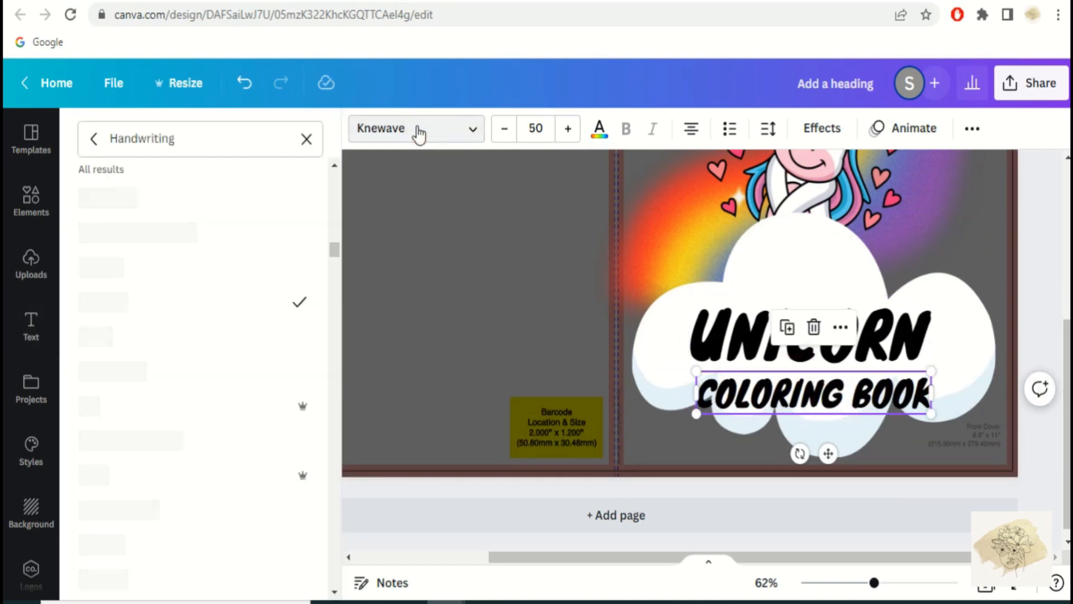
{"action": "scroll", "coordinate": [224, 263], "scroll_direction": "down", "scroll_amount": 2}
{"action": "left_click", "coordinate": [190, 255]}
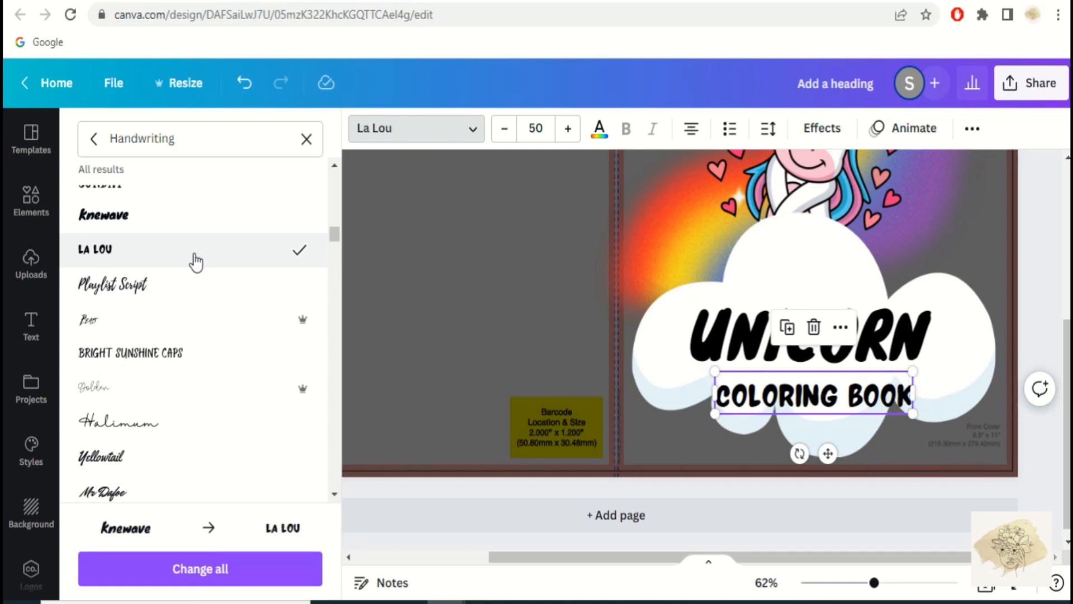
{"action": "left_click", "coordinate": [436, 137]}
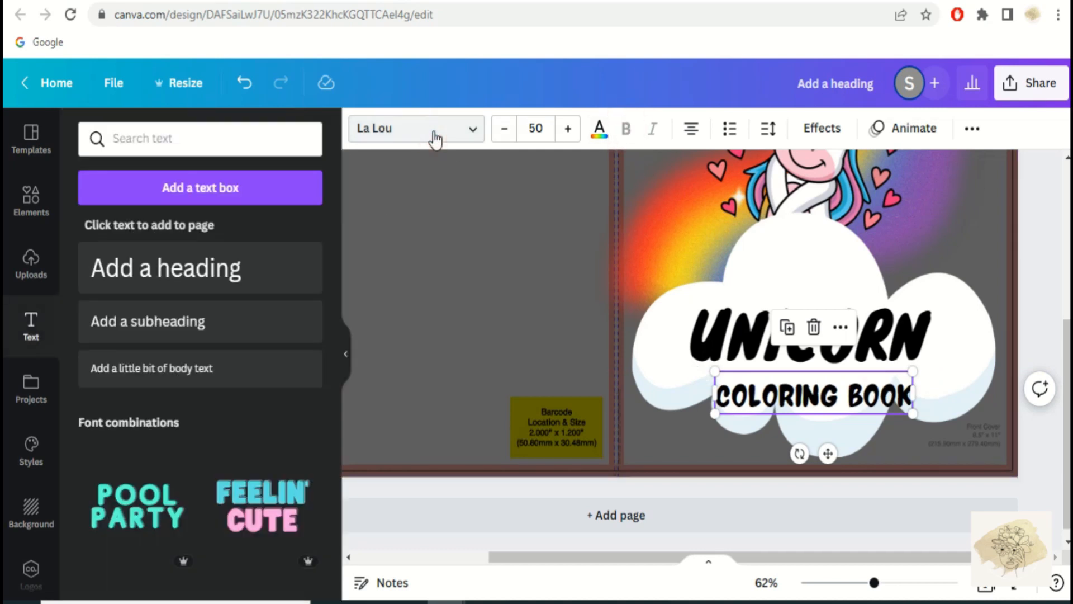
Give the UNICORN heading a pink Splice effect with offset 0 and centre it above COLORING BOOK
{"action": "left_click", "coordinate": [338, 354]}
{"action": "left_click", "coordinate": [671, 346]}
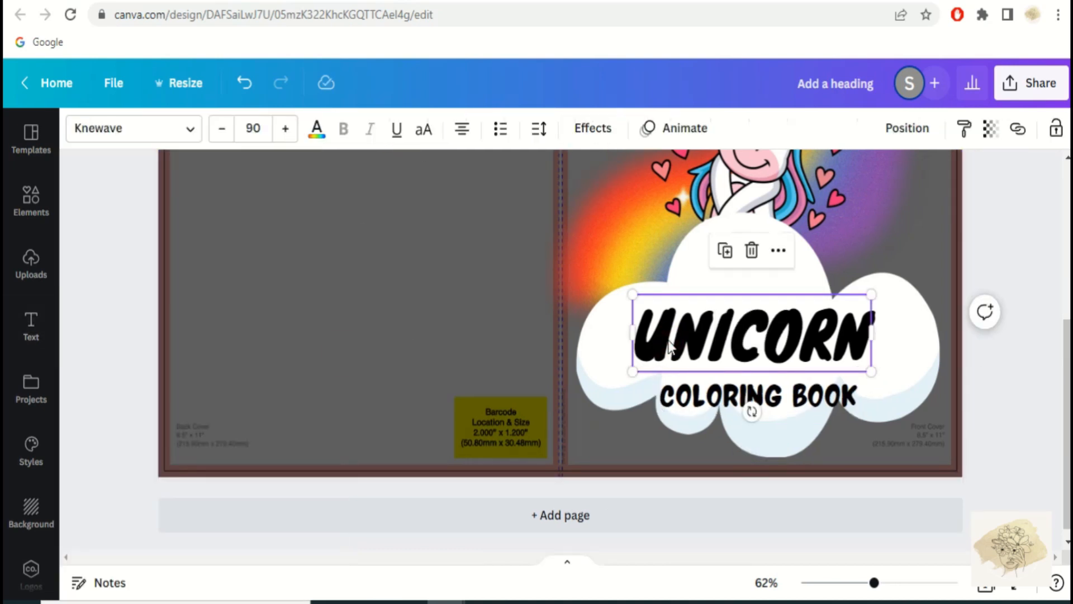
{"action": "left_click", "coordinate": [593, 128]}
{"action": "left_click", "coordinate": [197, 354]}
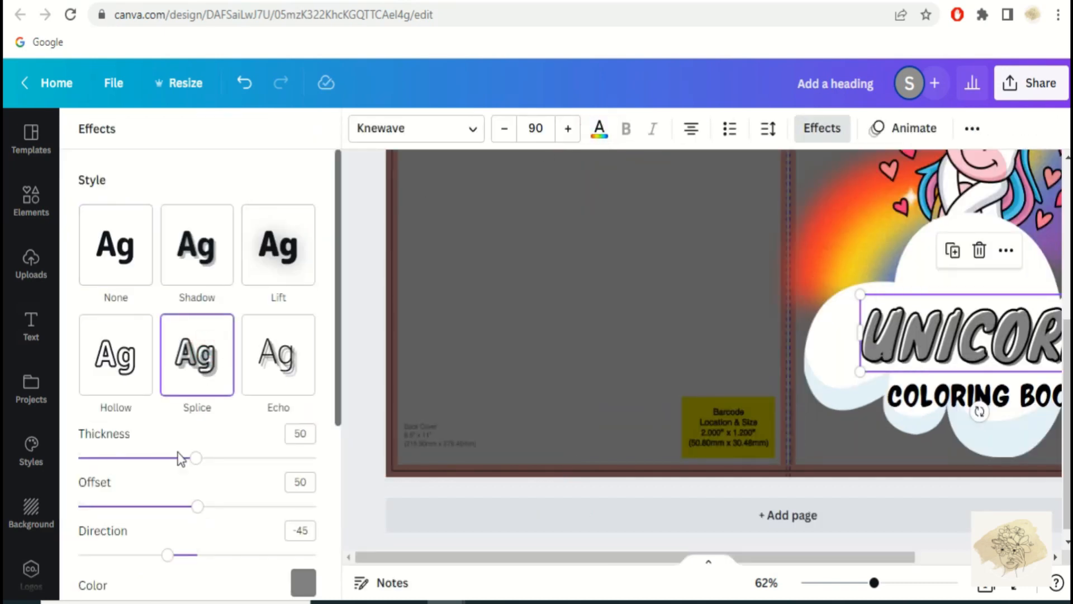
{"action": "left_click_drag", "start_coordinate": [193, 506], "coordinate": [55, 513]}
{"action": "left_click", "coordinate": [303, 582]}
{"action": "left_click", "coordinate": [288, 412]}
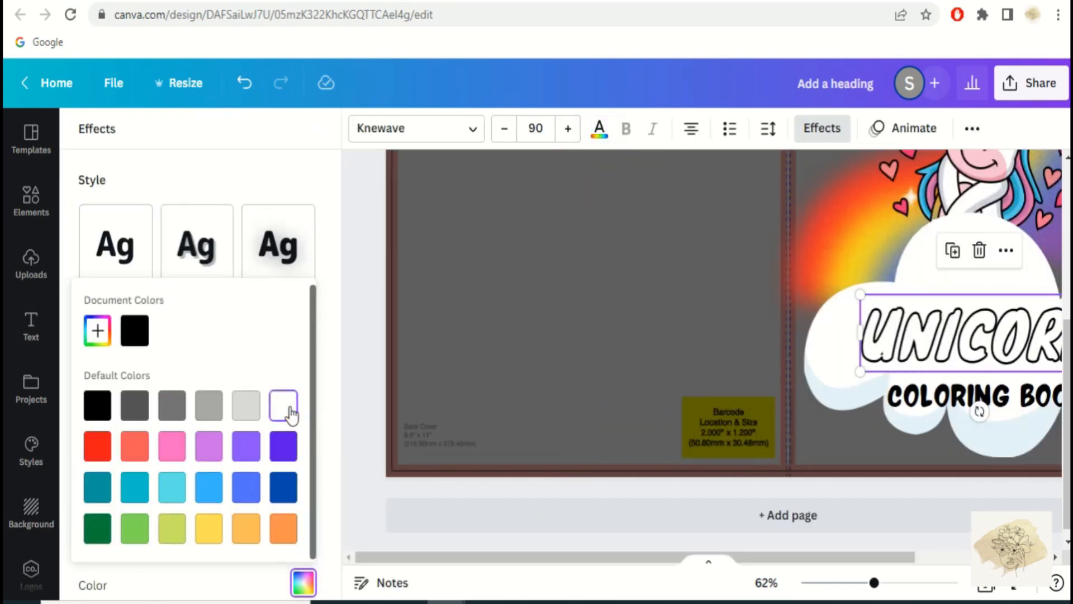
{"action": "left_click", "coordinate": [172, 446]}
{"action": "left_click_drag", "start_coordinate": [484, 559], "coordinate": [618, 559]}
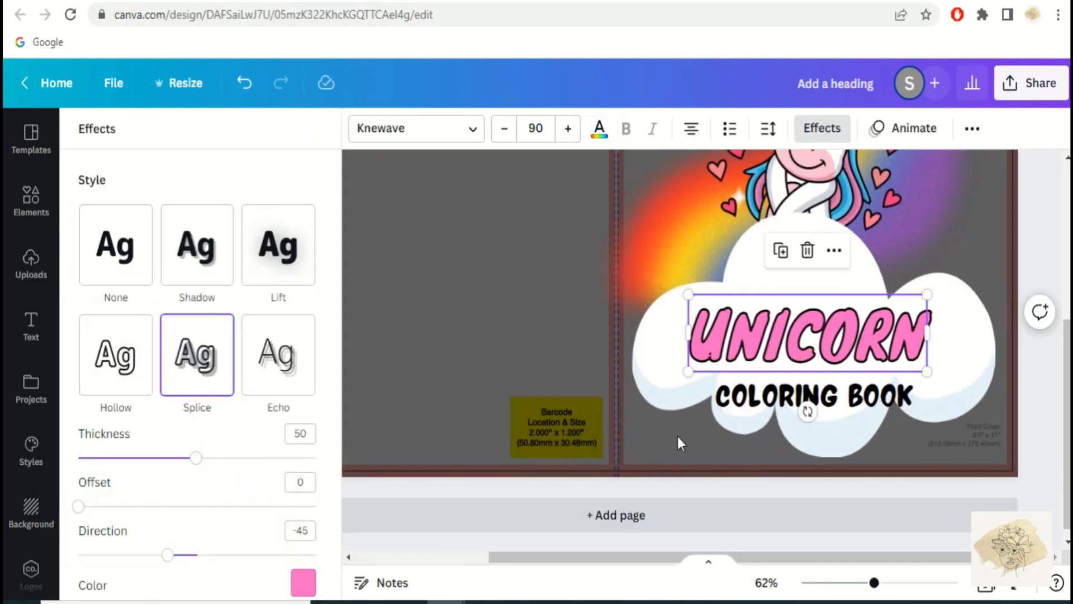
{"action": "left_click", "coordinate": [742, 334]}
{"action": "left_click", "coordinate": [773, 406]}
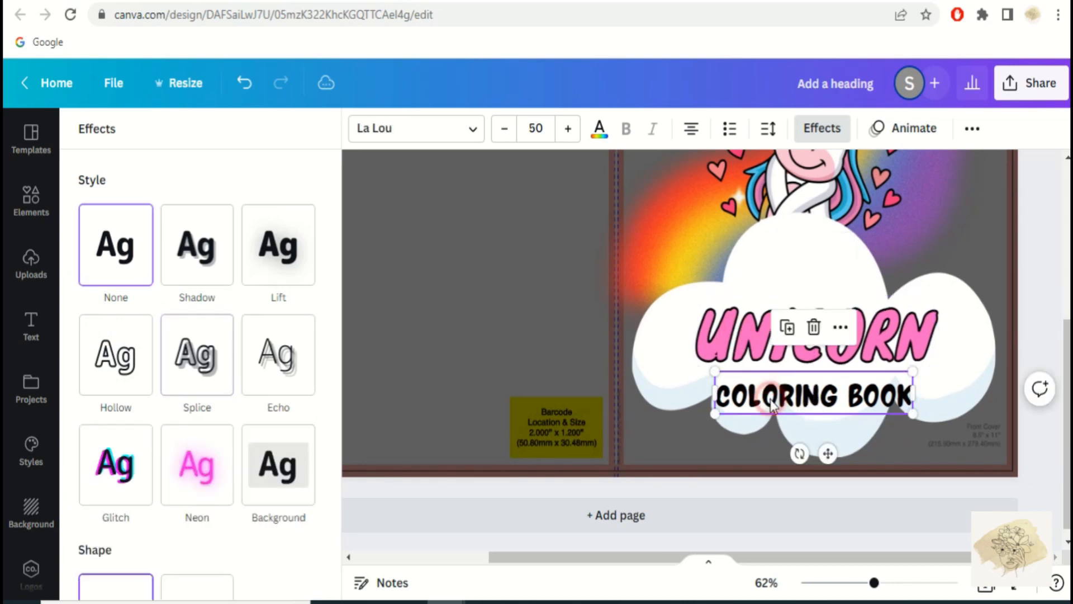
{"action": "left_click", "coordinate": [581, 381]}
Move the unicorn up so it stands on top of the cloud, and raise both title lines slightly on the cloud
{"action": "scroll", "coordinate": [994, 325], "scroll_direction": "up", "scroll_amount": 3}
{"action": "scroll", "coordinate": [994, 332], "scroll_direction": "up", "scroll_amount": 2}
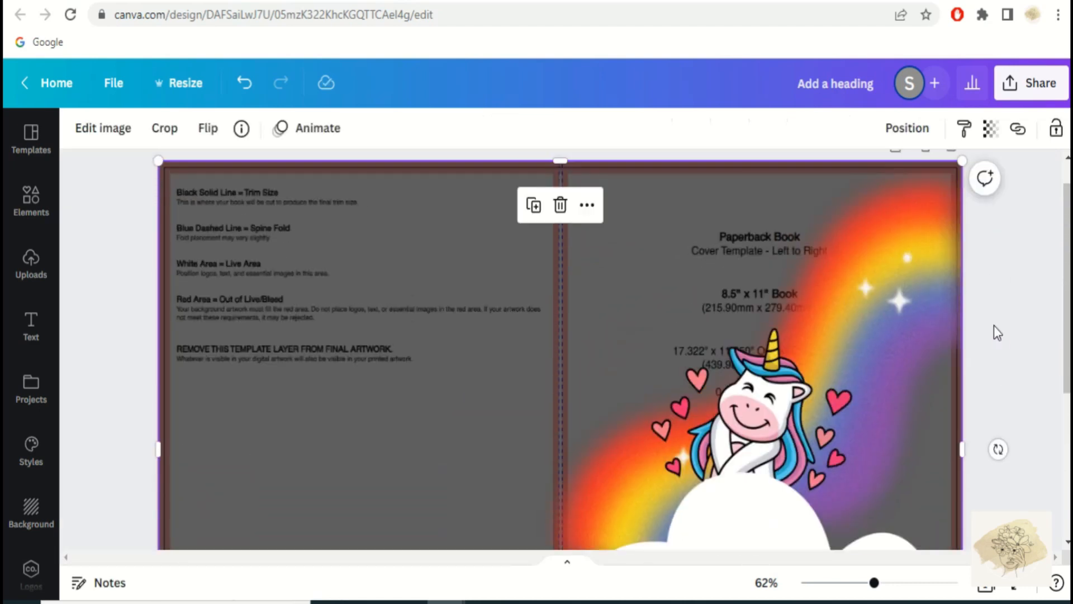
{"action": "left_click_drag", "start_coordinate": [799, 409], "coordinate": [785, 305]}
{"action": "scroll", "coordinate": [811, 335], "scroll_direction": "down", "scroll_amount": 3}
{"action": "left_click", "coordinate": [849, 412]}
{"action": "left_click_drag", "start_coordinate": [850, 412], "coordinate": [855, 406]}
{"action": "left_click_drag", "start_coordinate": [844, 483], "coordinate": [844, 465]}
Duplicate the front cover's rainbow and place the copy across the back cover
{"action": "left_click", "coordinate": [956, 326]}
{"action": "scroll", "coordinate": [990, 348], "scroll_direction": "up", "scroll_amount": 3}
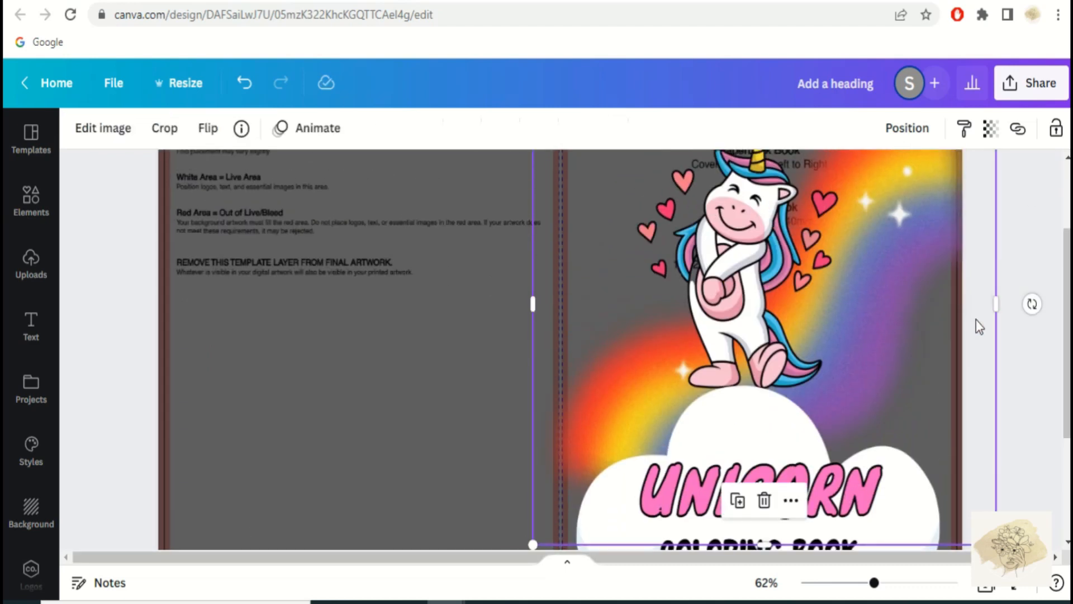
{"action": "left_click_drag", "start_coordinate": [874, 583], "coordinate": [861, 584]}
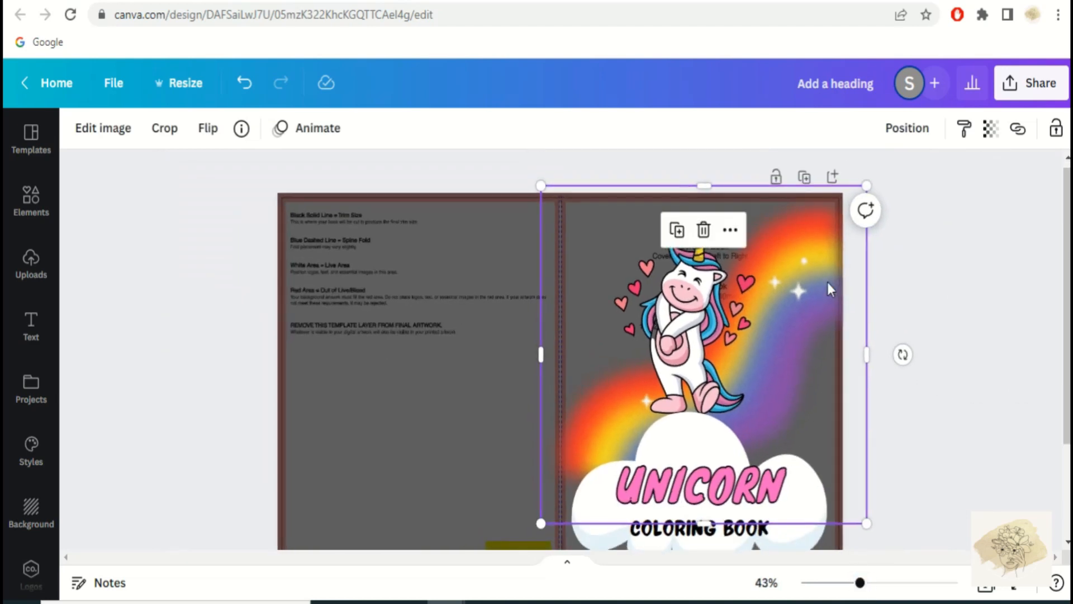
{"action": "right_click", "coordinate": [835, 278]}
{"action": "left_click", "coordinate": [887, 183]}
{"action": "left_click_drag", "start_coordinate": [685, 308], "coordinate": [433, 308]}
Restore the KDP cover template image to full opacity and delete it from the page
{"action": "left_click", "coordinate": [532, 193]}
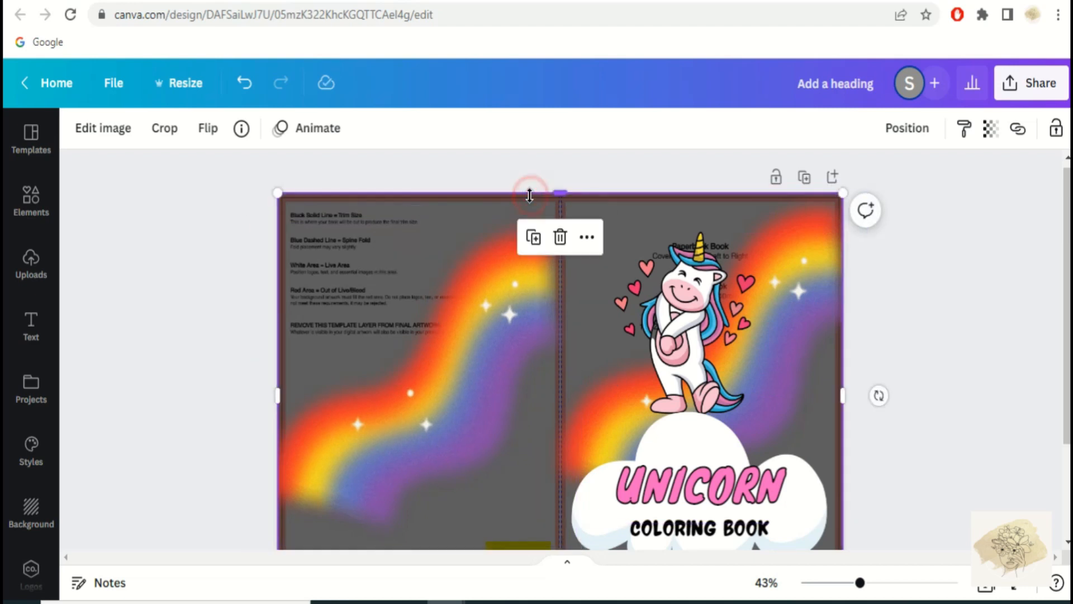
{"action": "left_click", "coordinate": [991, 128]}
{"action": "left_click_drag", "start_coordinate": [886, 198], "coordinate": [982, 196]}
{"action": "left_click", "coordinate": [558, 206]}
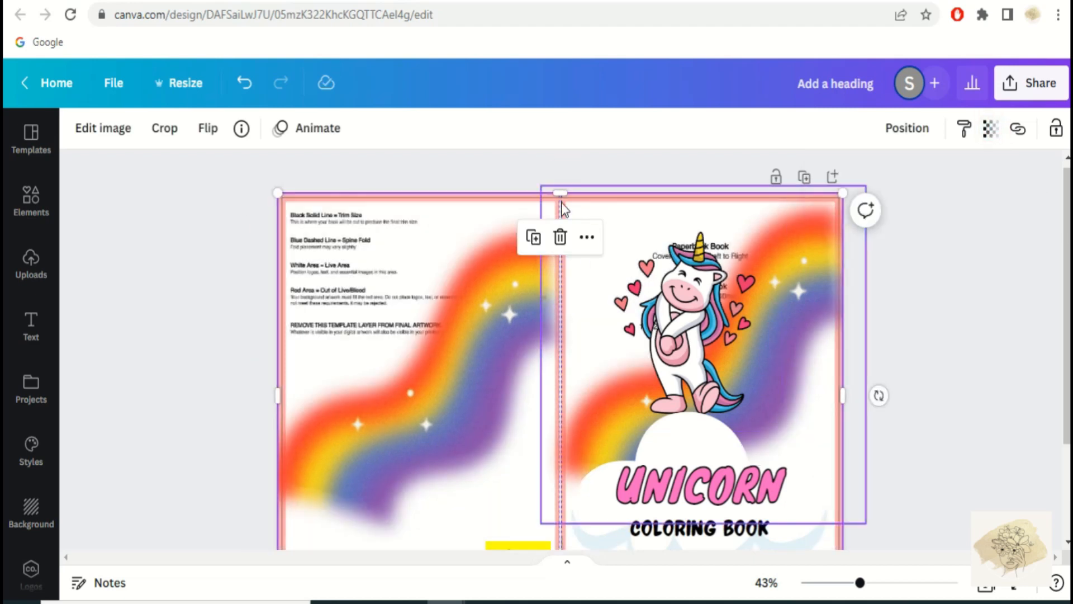
{"action": "left_click", "coordinate": [560, 237]}
Search the graphics for "sky background" and add the bright blue sky image with a white glow
{"action": "left_click", "coordinate": [11, 207]}
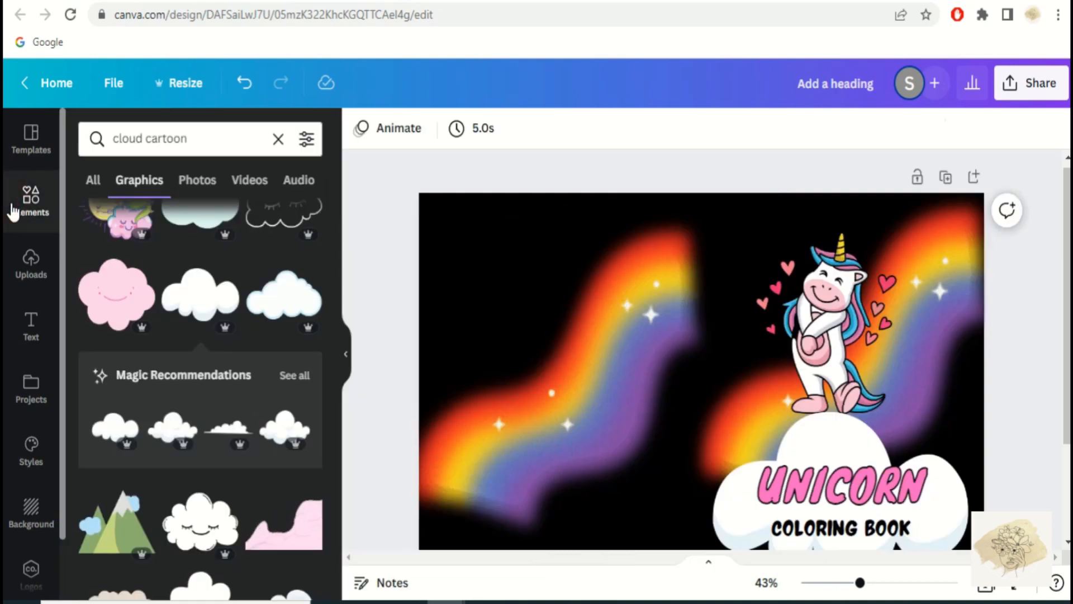
{"action": "left_click", "coordinate": [200, 145]}
{"action": "type", "text": "sky background"}
{"action": "key", "text": "Return"}
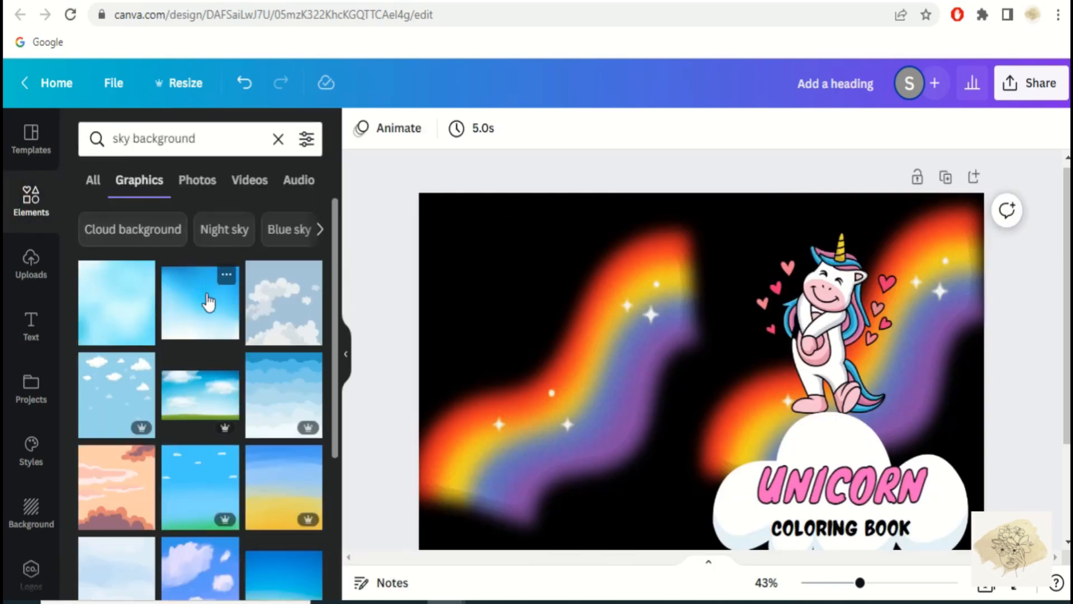
{"action": "scroll", "coordinate": [117, 389], "scroll_direction": "down", "scroll_amount": 10}
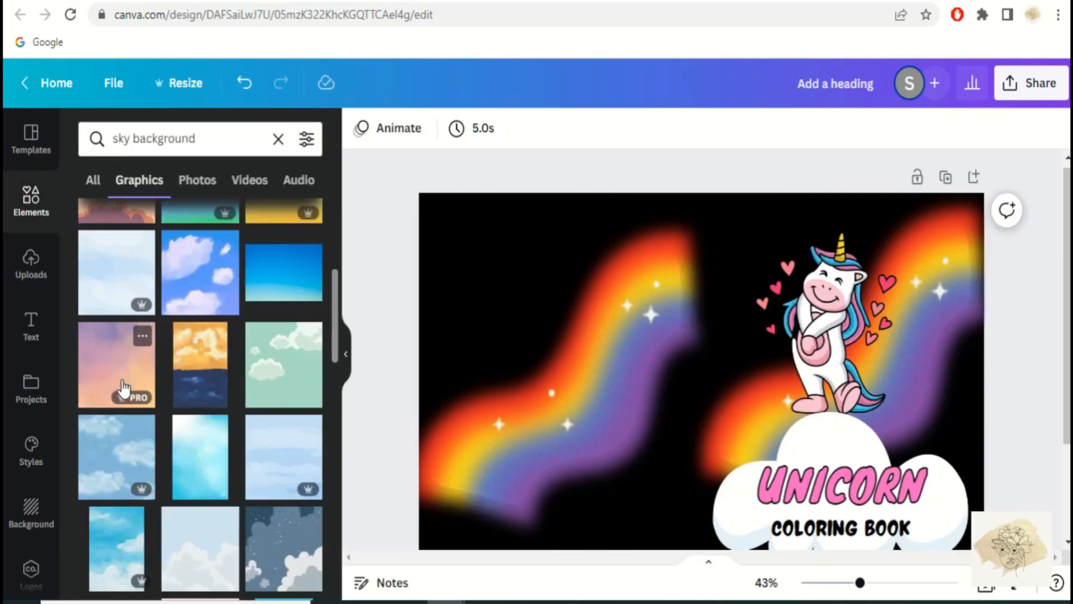
{"action": "scroll", "coordinate": [123, 385], "scroll_direction": "down", "scroll_amount": 5}
{"action": "left_click", "coordinate": [122, 327]}
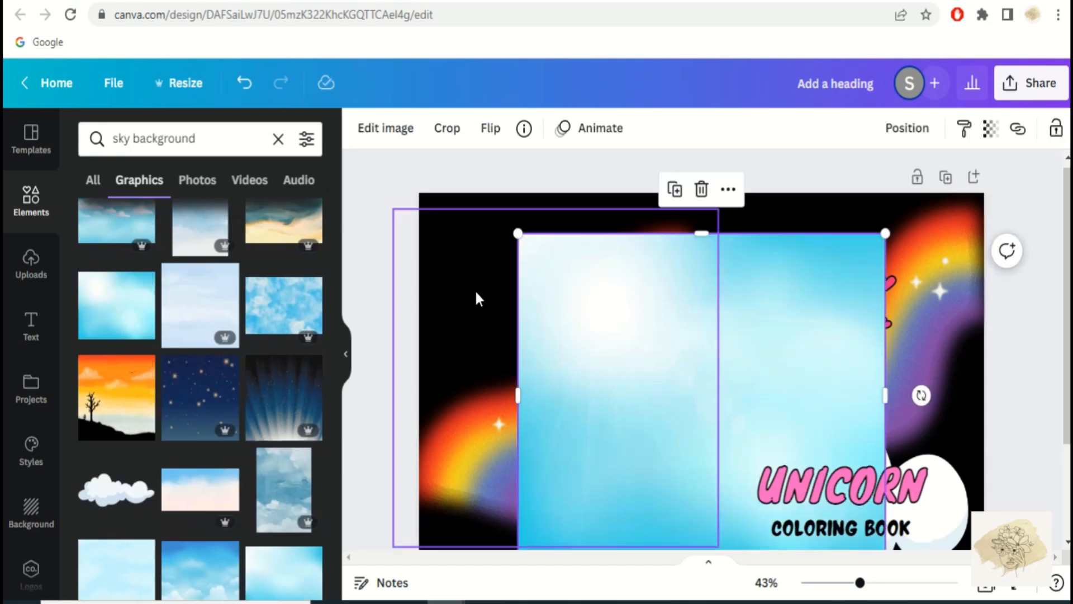
Stretch the glowing blue sky image over the full cover and place it behind everything as the page background
{"action": "left_click_drag", "start_coordinate": [518, 235], "coordinate": [472, 193]}
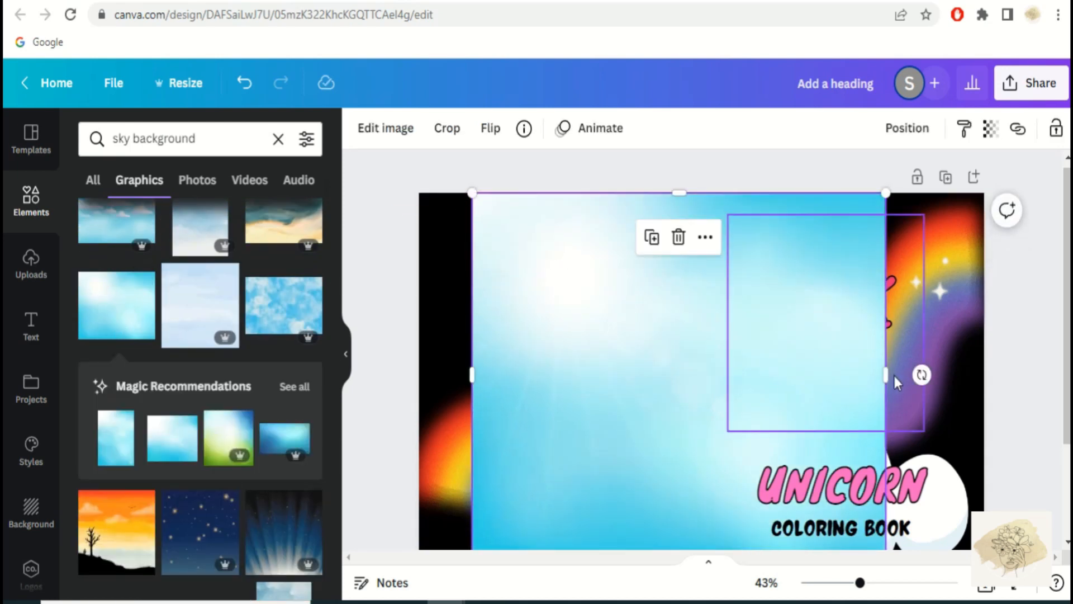
{"action": "scroll", "coordinate": [892, 385], "scroll_direction": "down", "scroll_amount": 2}
{"action": "left_click_drag", "start_coordinate": [886, 425], "coordinate": [932, 467]}
{"action": "scroll", "coordinate": [939, 392], "scroll_direction": "up", "scroll_amount": 1}
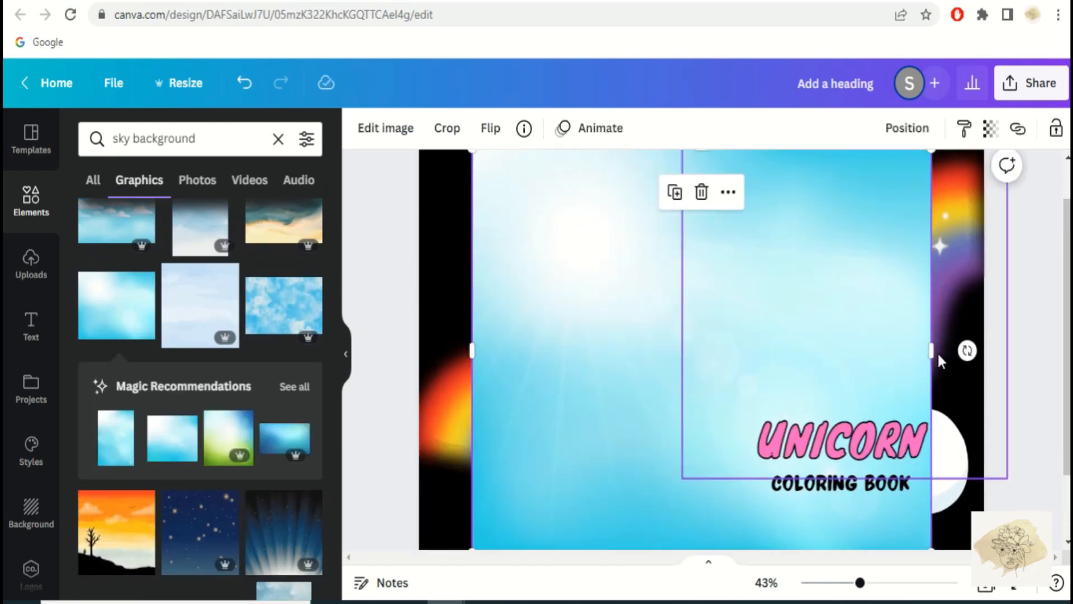
{"action": "left_click_drag", "start_coordinate": [931, 350], "coordinate": [986, 352]}
{"action": "left_click_drag", "start_coordinate": [472, 351], "coordinate": [419, 351]}
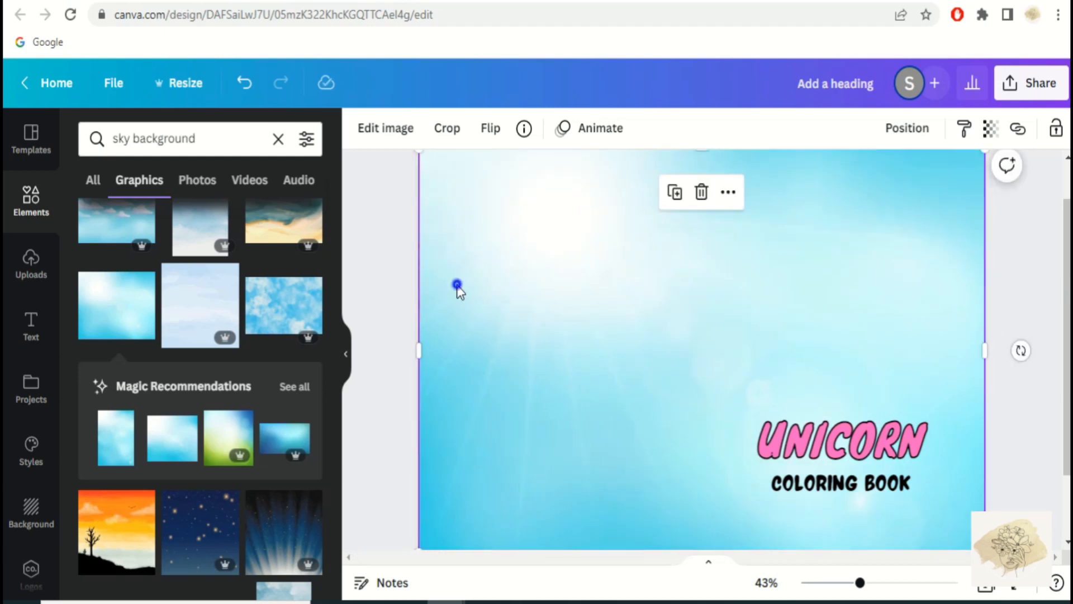
{"action": "right_click", "coordinate": [458, 286]}
{"action": "left_click", "coordinate": [482, 300]}
{"action": "left_click", "coordinate": [400, 347]}
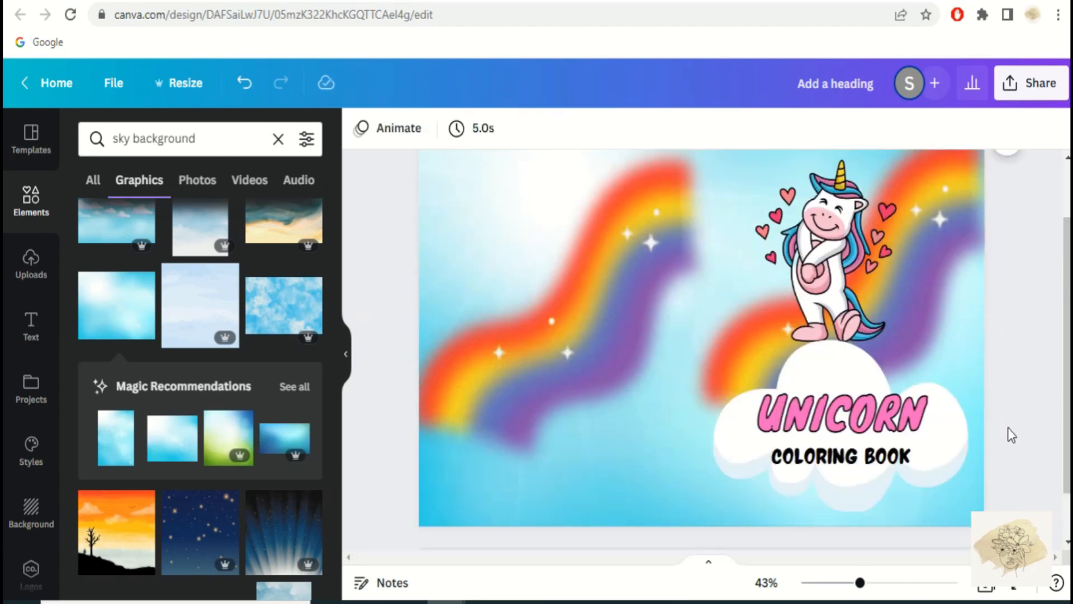
Delete the glowing sky background and add the light blue sky image with scattered white cartoon clouds instead
{"action": "left_click", "coordinate": [430, 545]}
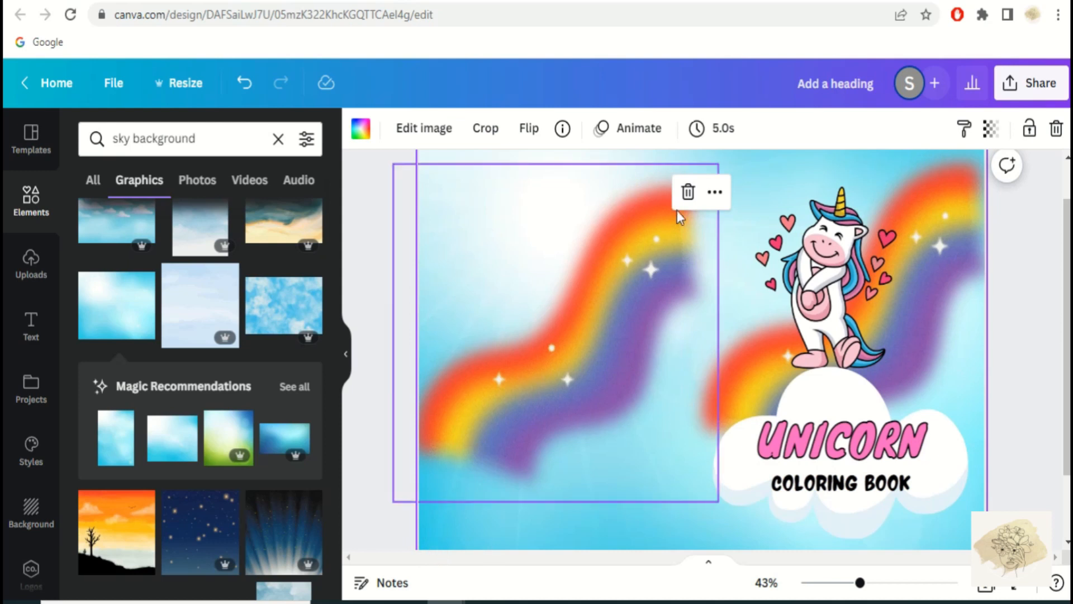
{"action": "left_click", "coordinate": [688, 193]}
{"action": "scroll", "coordinate": [124, 335], "scroll_direction": "down", "scroll_amount": 5}
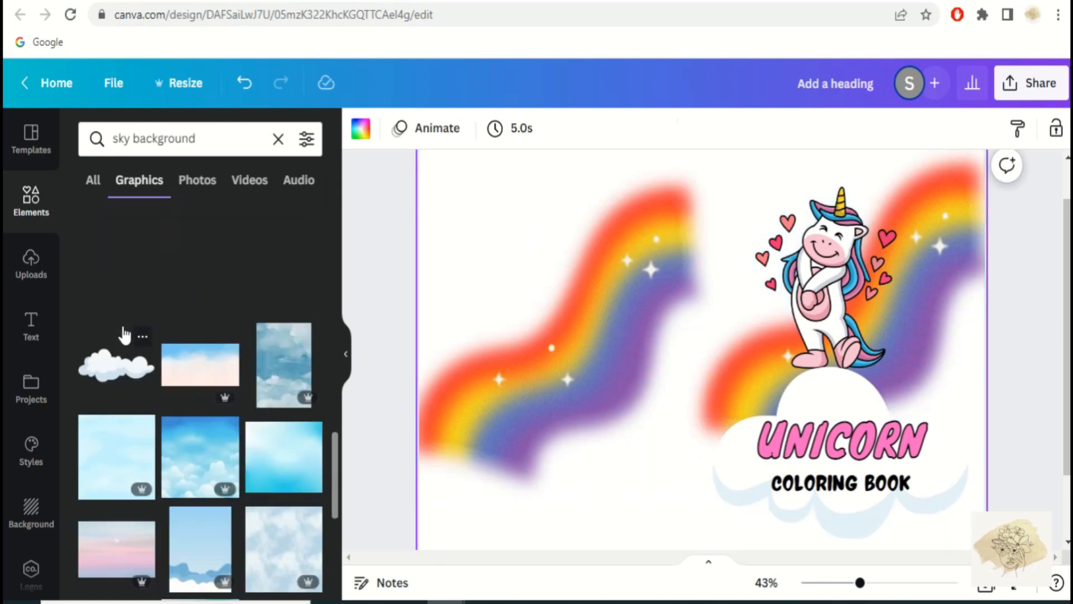
{"action": "scroll", "coordinate": [124, 335], "scroll_direction": "up", "scroll_amount": 5}
{"action": "left_click", "coordinate": [125, 366]}
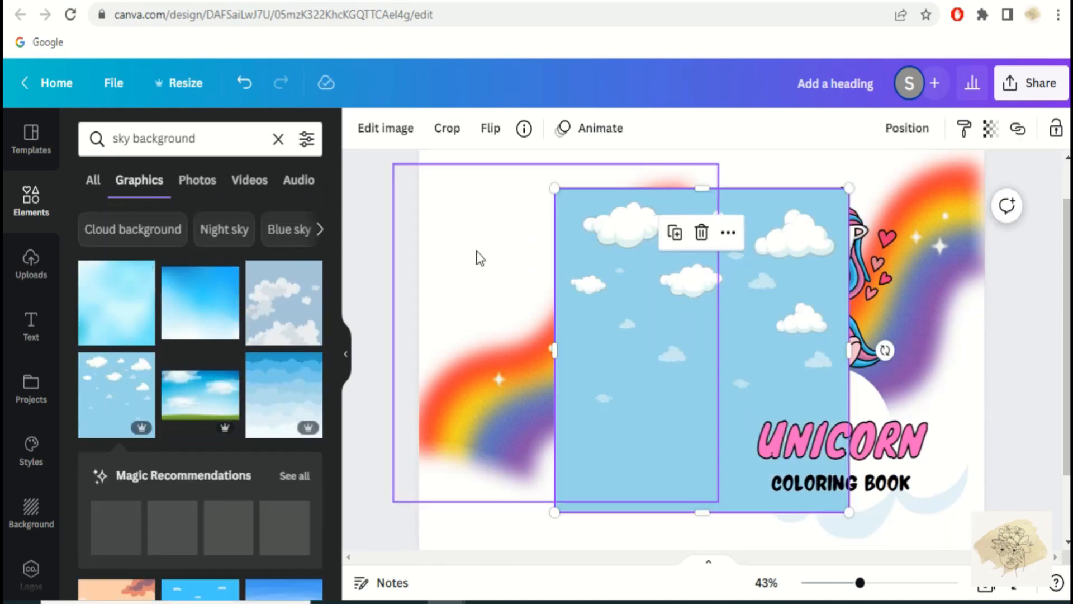
Enlarge and stretch the light blue cloudy sky image across the full back and front cover
{"action": "scroll", "coordinate": [554, 188], "scroll_direction": "up", "scroll_amount": 1}
{"action": "left_click_drag", "start_coordinate": [555, 240], "coordinate": [518, 199]}
{"action": "scroll", "coordinate": [783, 310], "scroll_direction": "down", "scroll_amount": 3}
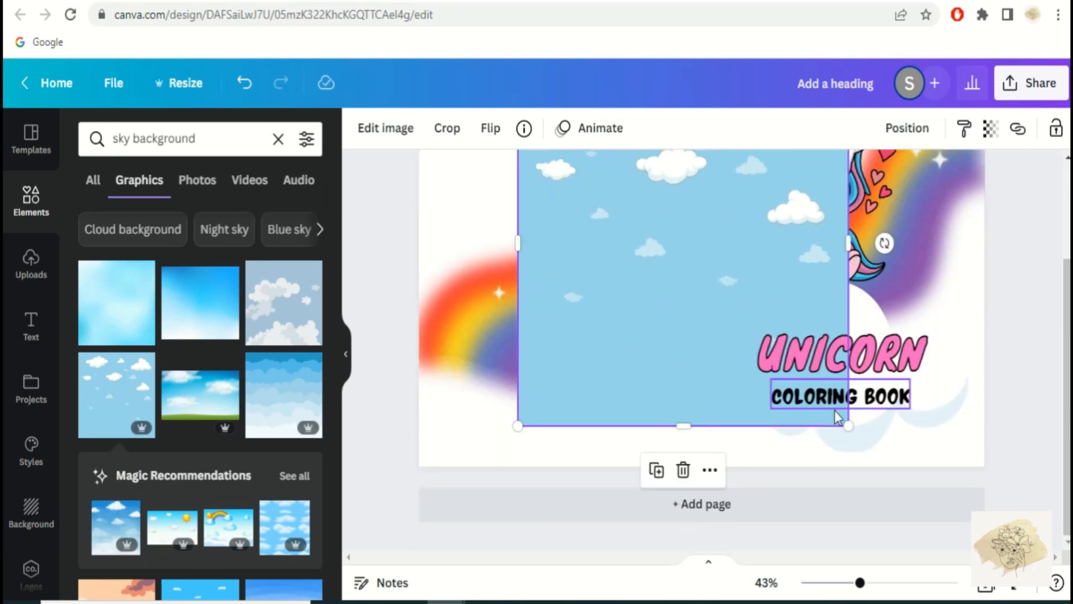
{"action": "left_click_drag", "start_coordinate": [848, 426], "coordinate": [883, 462]}
{"action": "left_click_drag", "start_coordinate": [884, 263], "coordinate": [984, 263]}
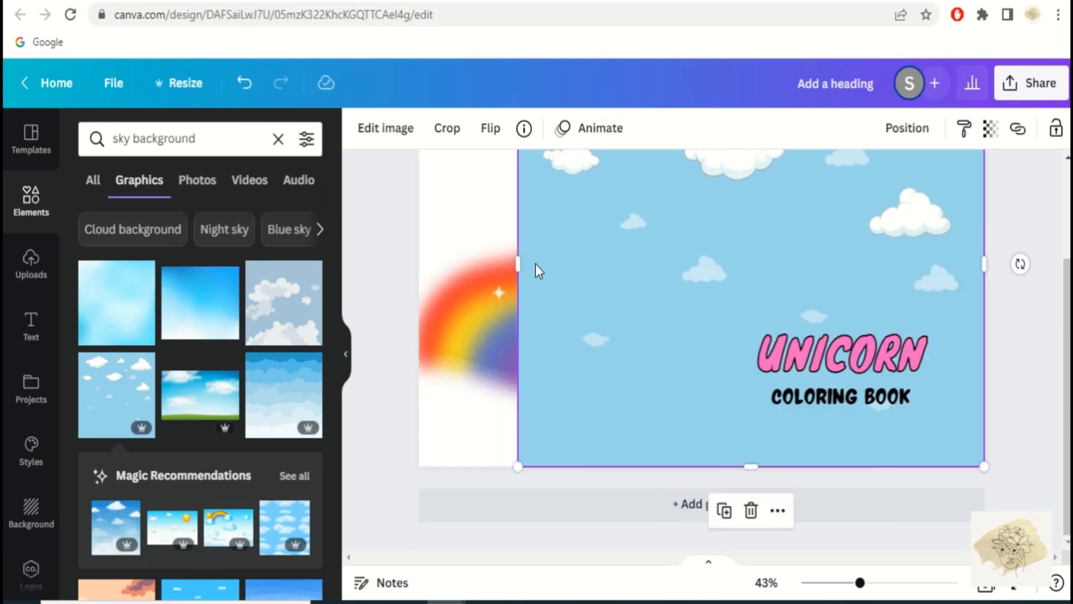
{"action": "left_click_drag", "start_coordinate": [517, 264], "coordinate": [429, 263]}
Set the cloudy sky image as the page background behind the rainbows, unicorn and title cloud
{"action": "right_click", "coordinate": [442, 263]}
{"action": "left_click", "coordinate": [486, 301]}
{"action": "scroll", "coordinate": [411, 313], "scroll_direction": "up", "scroll_amount": 3}
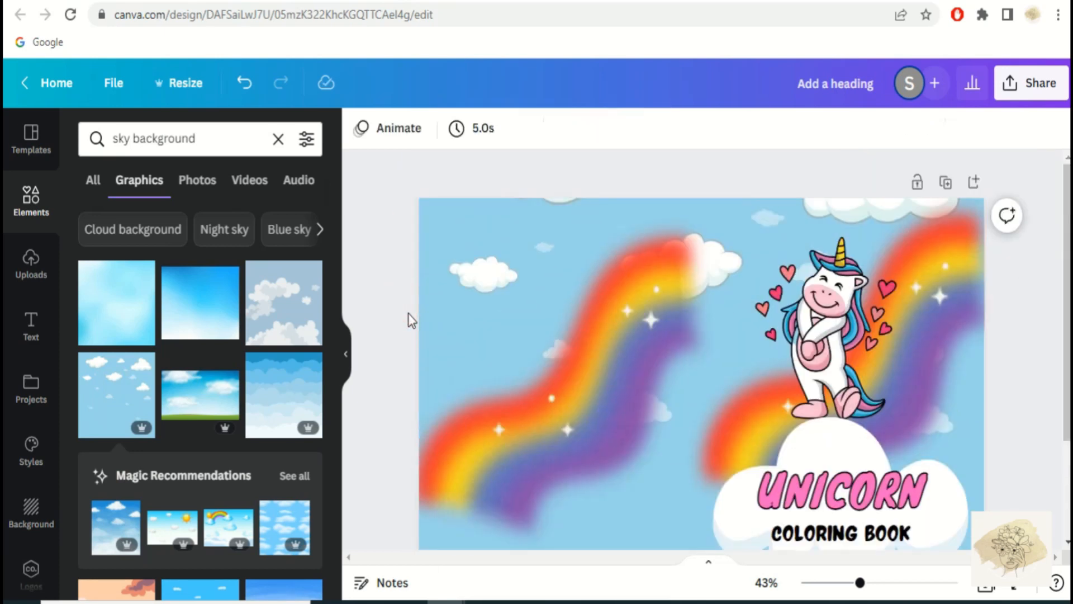
{"action": "scroll", "coordinate": [1043, 297], "scroll_direction": "down", "scroll_amount": 2}
{"action": "left_click", "coordinate": [346, 354]}
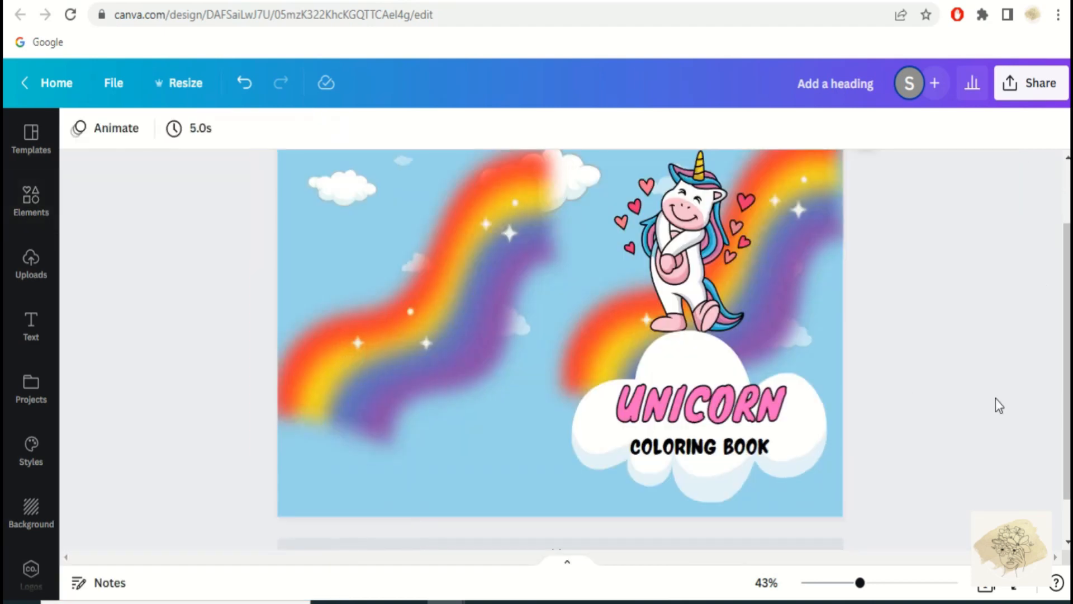
{"action": "scroll", "coordinate": [559, 349], "scroll_direction": "up", "scroll_amount": 2}
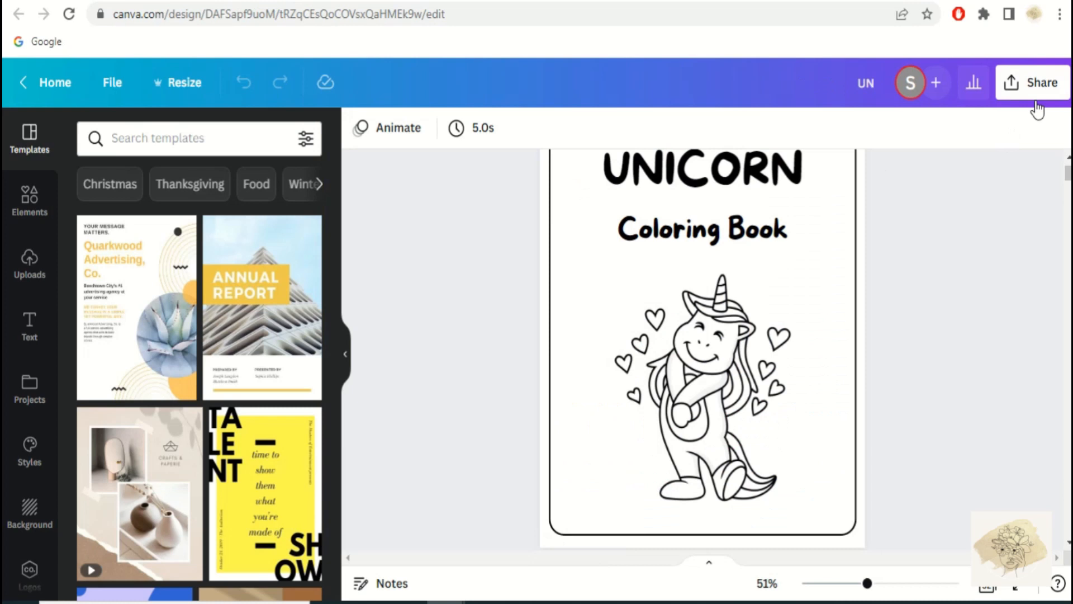
Switch to the unicorn coloring book interior design and download it as PDF Print
{"action": "scroll", "coordinate": [1049, 208], "scroll_direction": "down", "scroll_amount": 8}
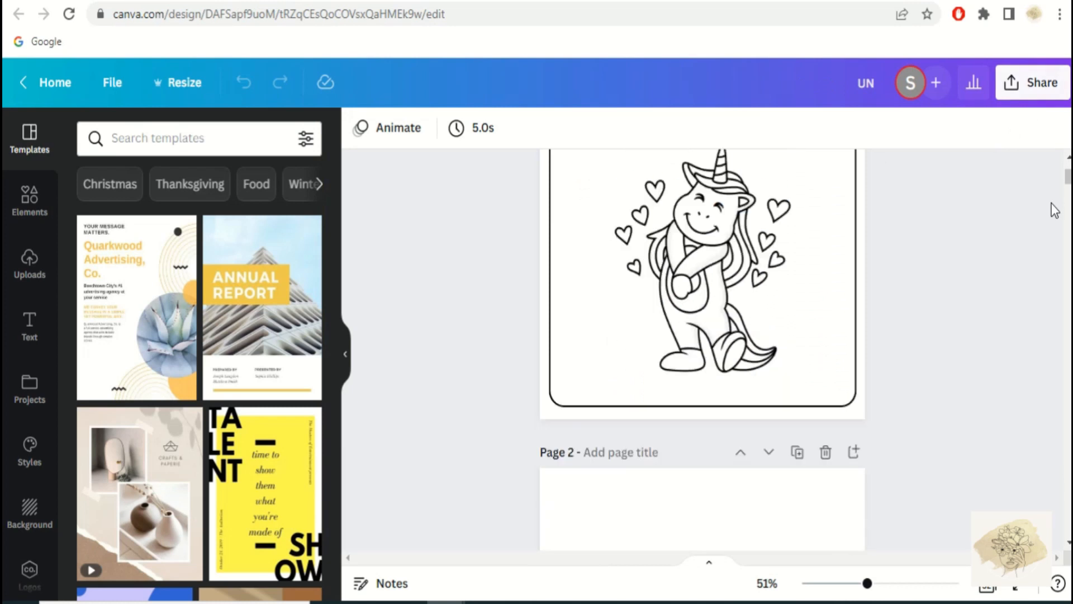
{"action": "scroll", "coordinate": [1054, 209], "scroll_direction": "up", "scroll_amount": 8}
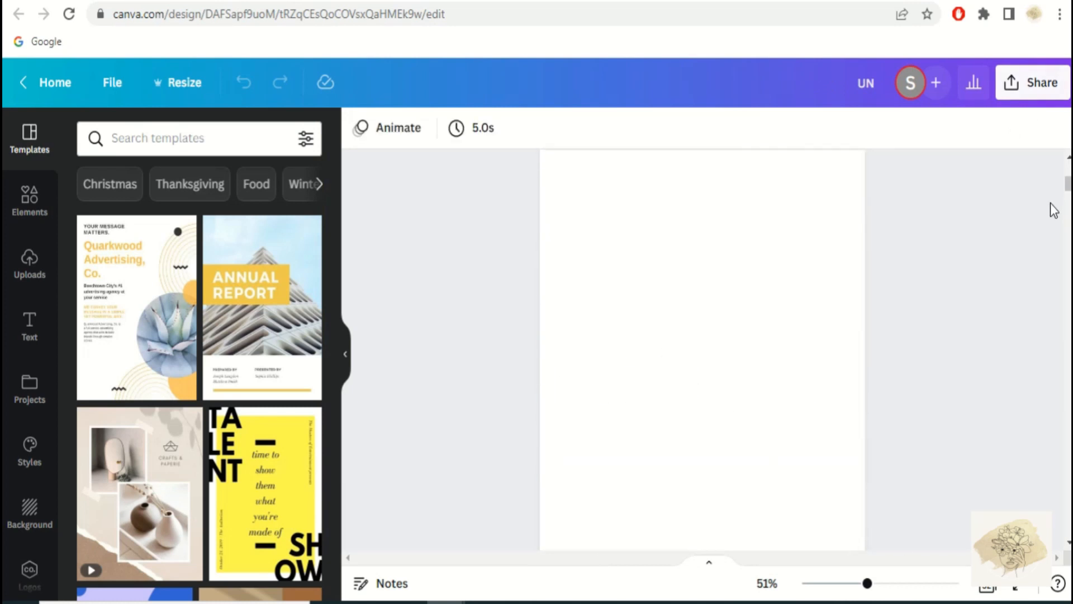
{"action": "left_click", "coordinate": [1030, 90]}
{"action": "left_click", "coordinate": [962, 500]}
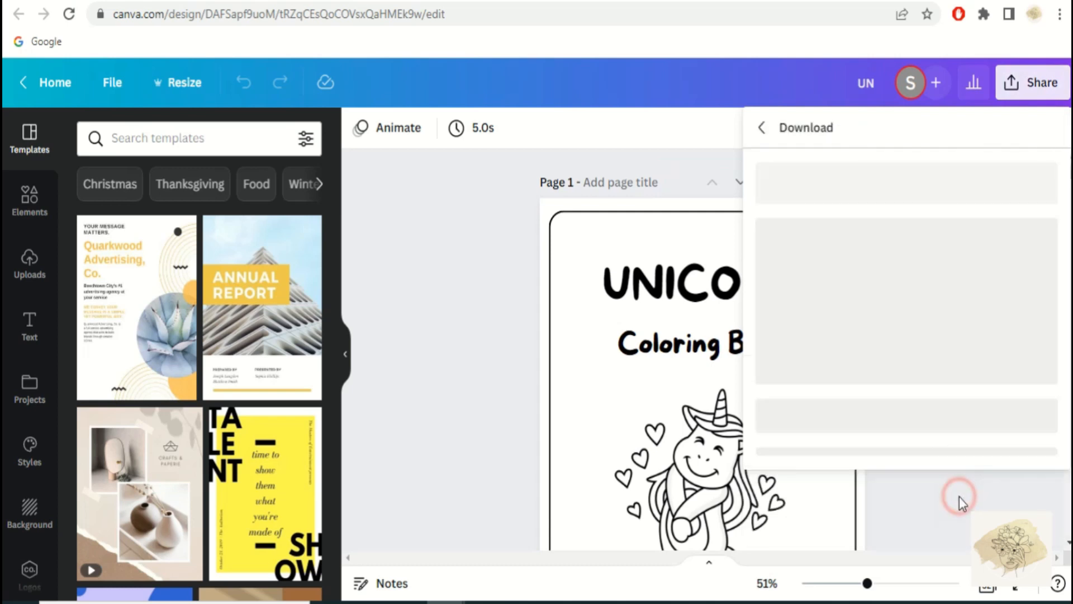
{"action": "left_click", "coordinate": [956, 208]}
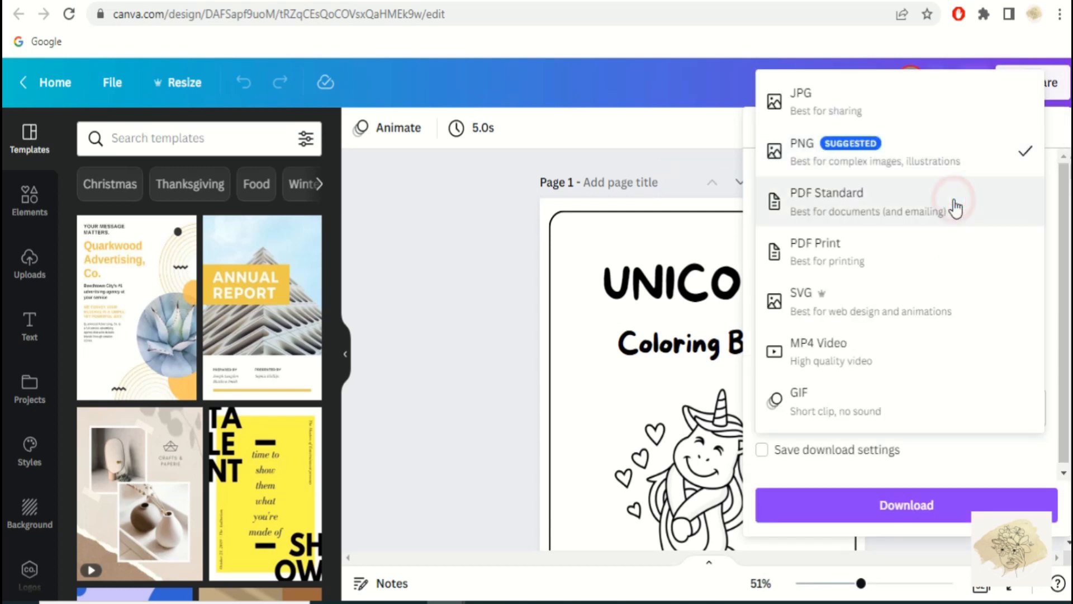
{"action": "left_click", "coordinate": [830, 259]}
{"action": "left_click", "coordinate": [913, 507]}
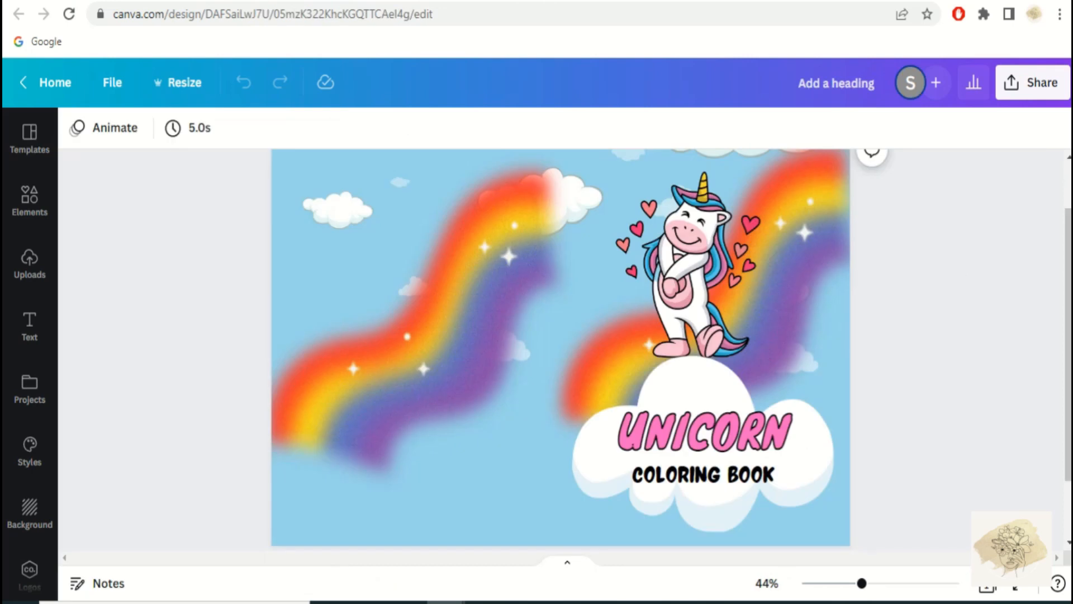
Switch to the unicorn cover design and download it as PDF Print
{"action": "left_click", "coordinate": [1012, 84]}
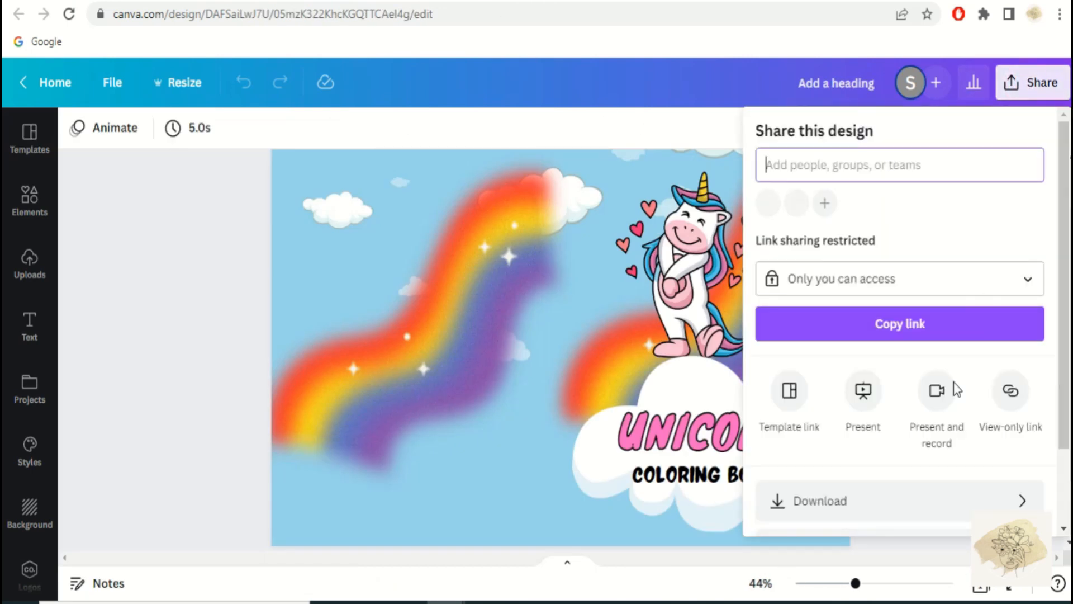
{"action": "left_click", "coordinate": [930, 503]}
{"action": "left_click", "coordinate": [951, 213]}
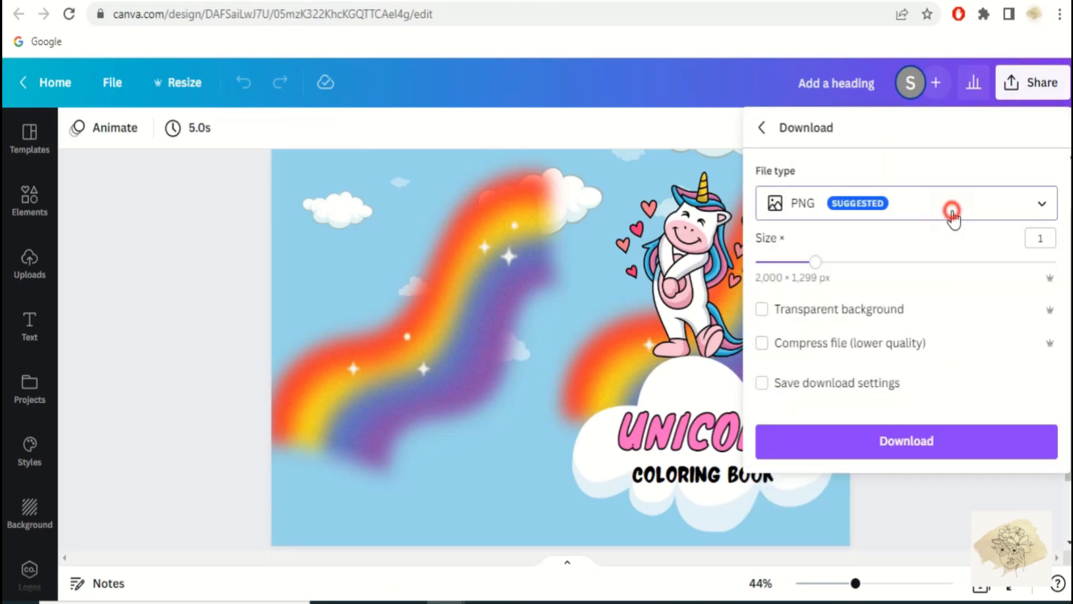
{"action": "left_click", "coordinate": [833, 254]}
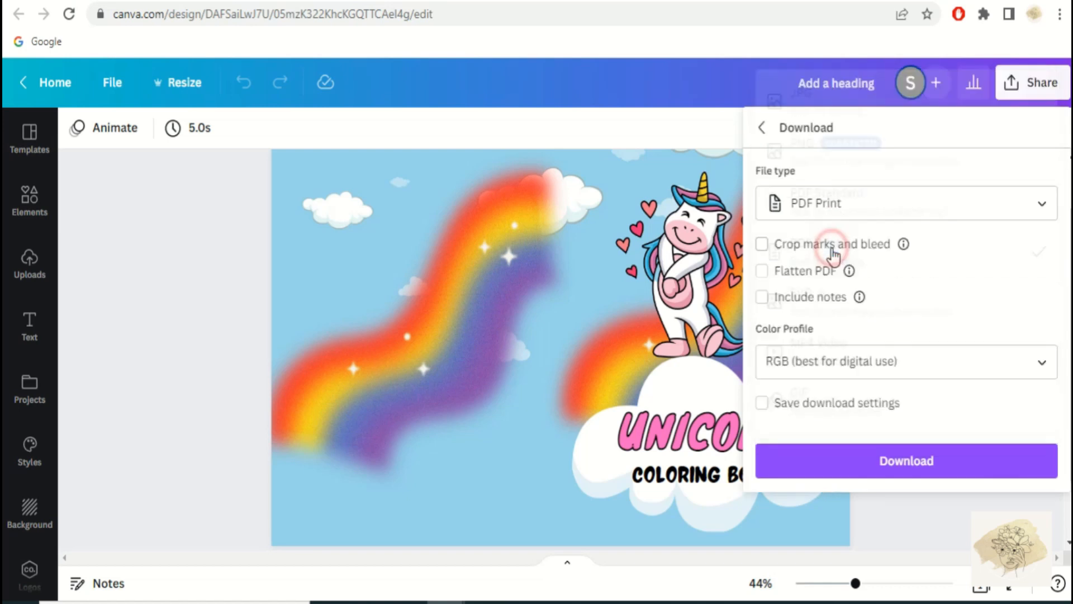
{"action": "left_click", "coordinate": [932, 459]}
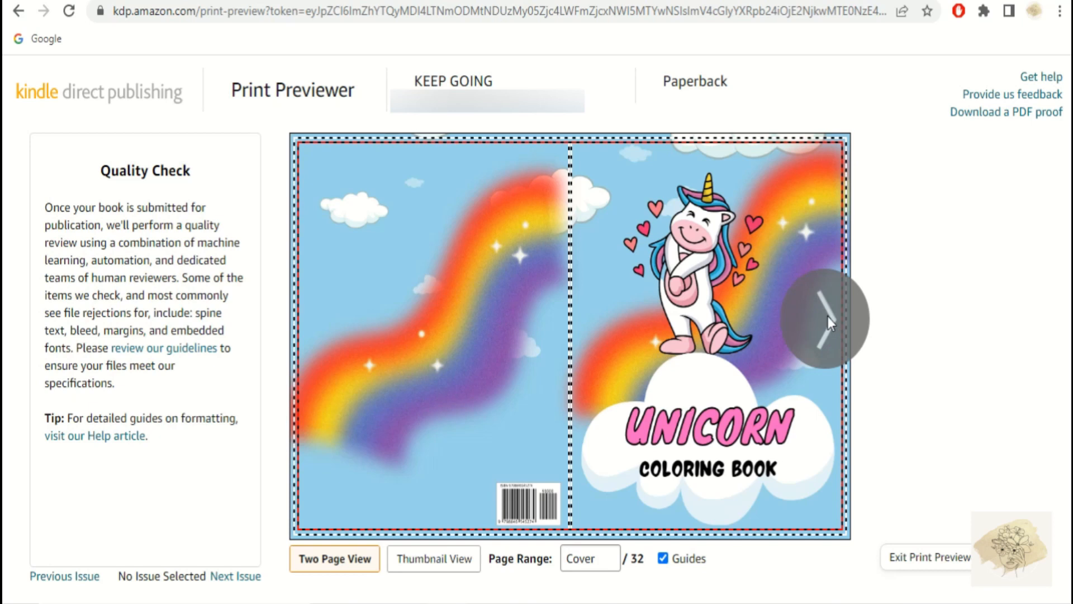
In the KDP Print Previewer, page through the paperback from the cover to pages 16-17 to check the layout against the guides
{"action": "left_click", "coordinate": [826, 318]}
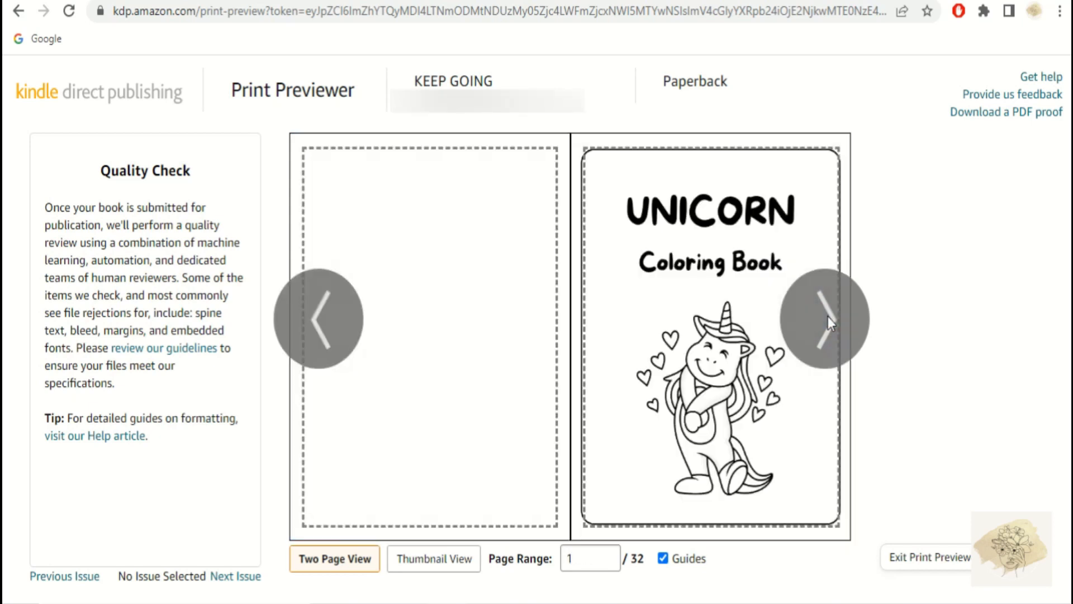
{"action": "left_click", "coordinate": [827, 316]}
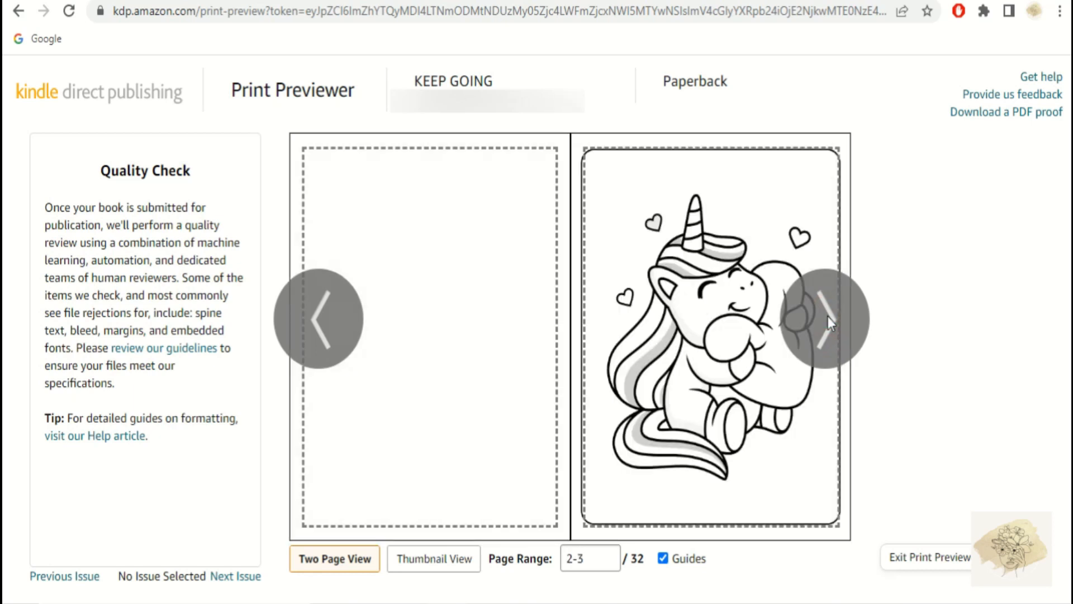
{"action": "left_click", "coordinate": [827, 317]}
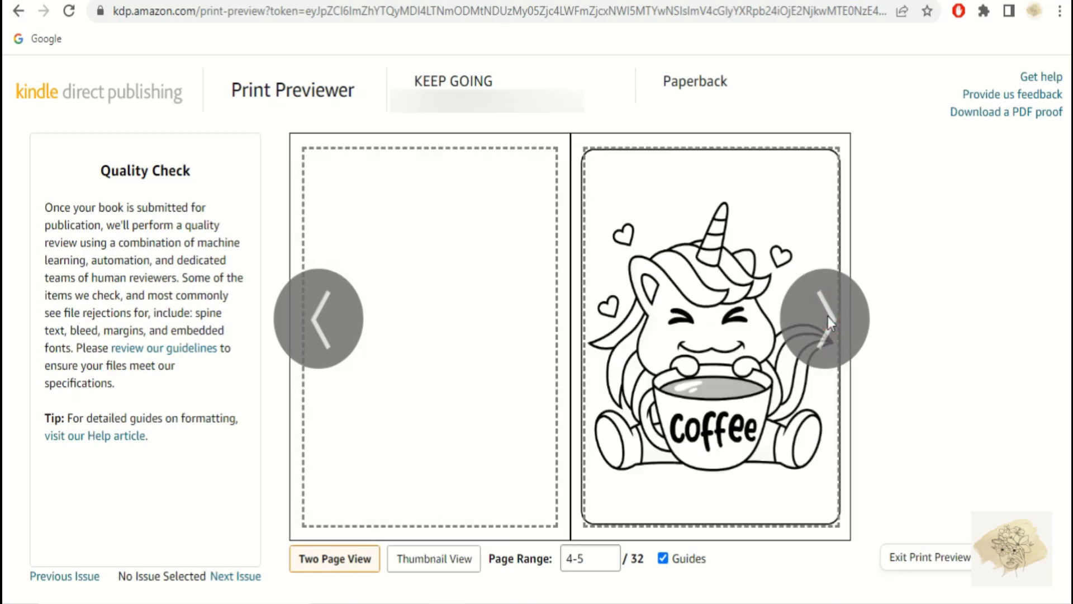
{"action": "left_click", "coordinate": [828, 317]}
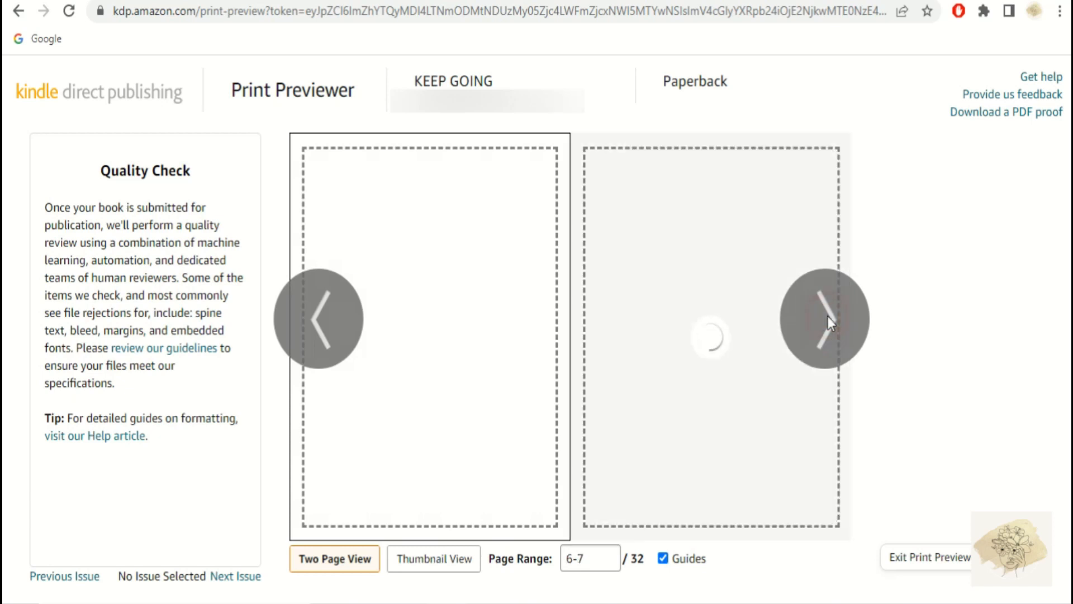
{"action": "left_click", "coordinate": [827, 316]}
{"action": "left_click", "coordinate": [827, 317]}
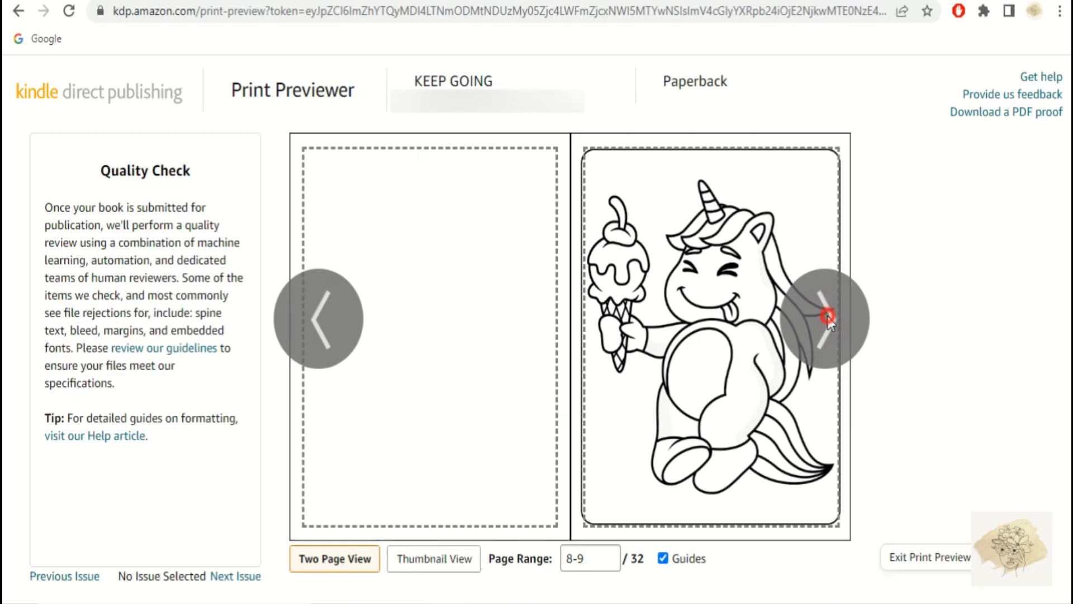
{"action": "left_click", "coordinate": [827, 316]}
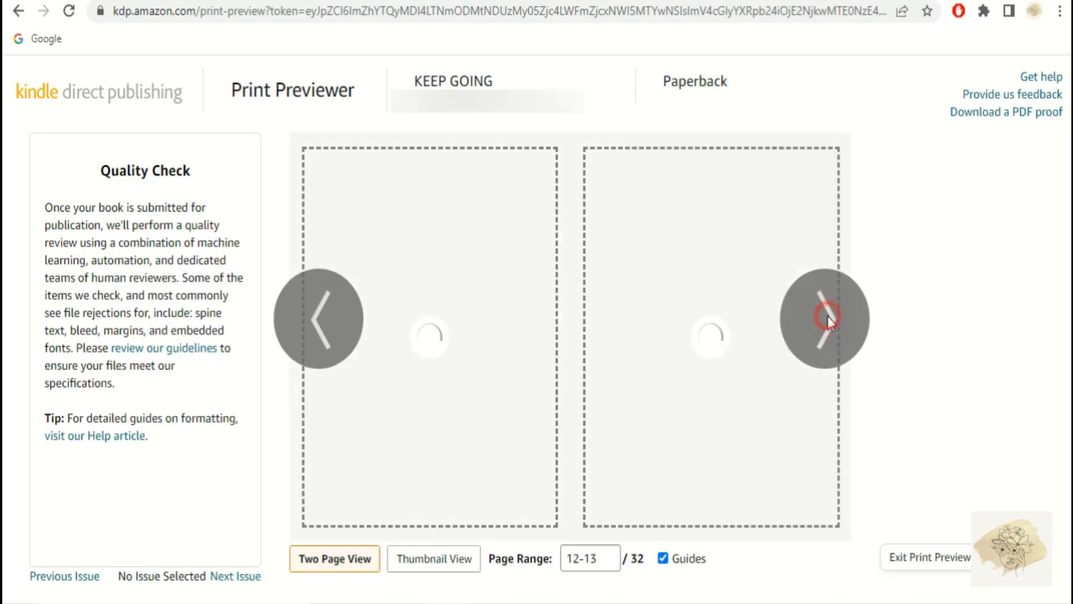
{"action": "left_click", "coordinate": [827, 316]}
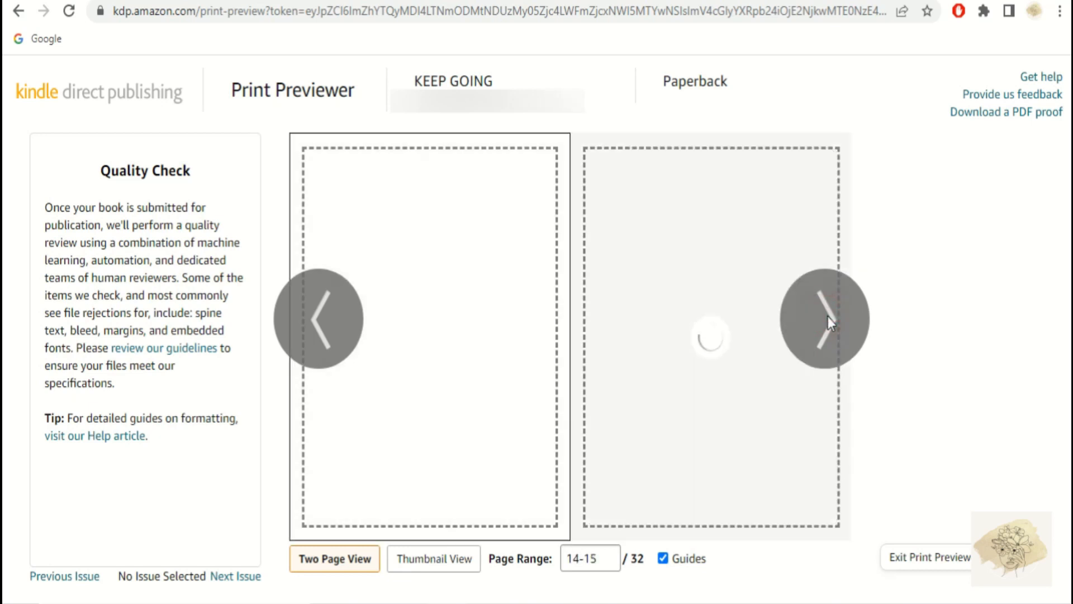
{"action": "left_click", "coordinate": [828, 316]}
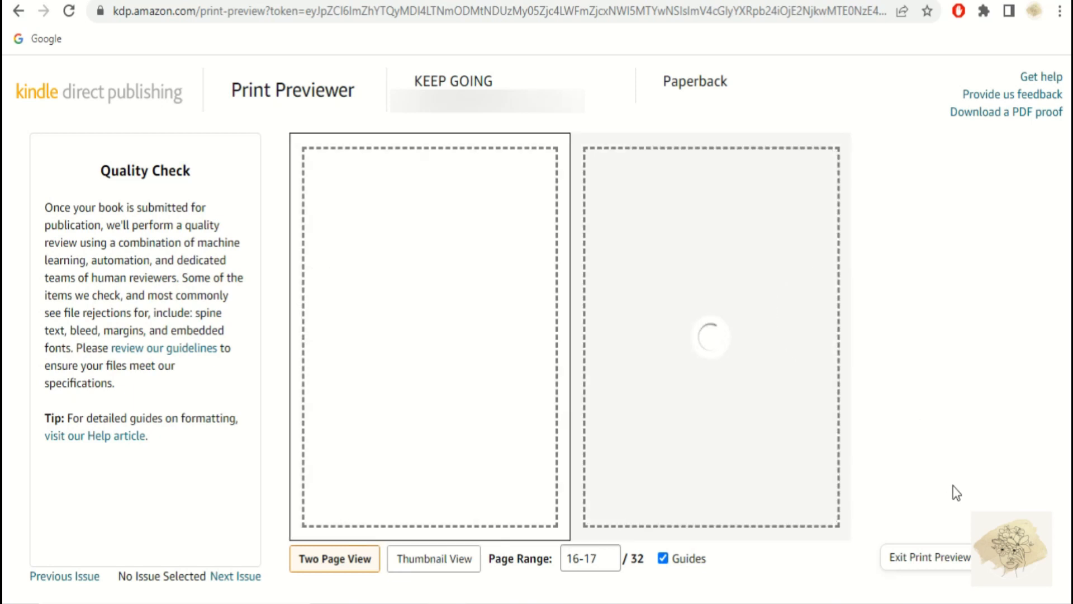